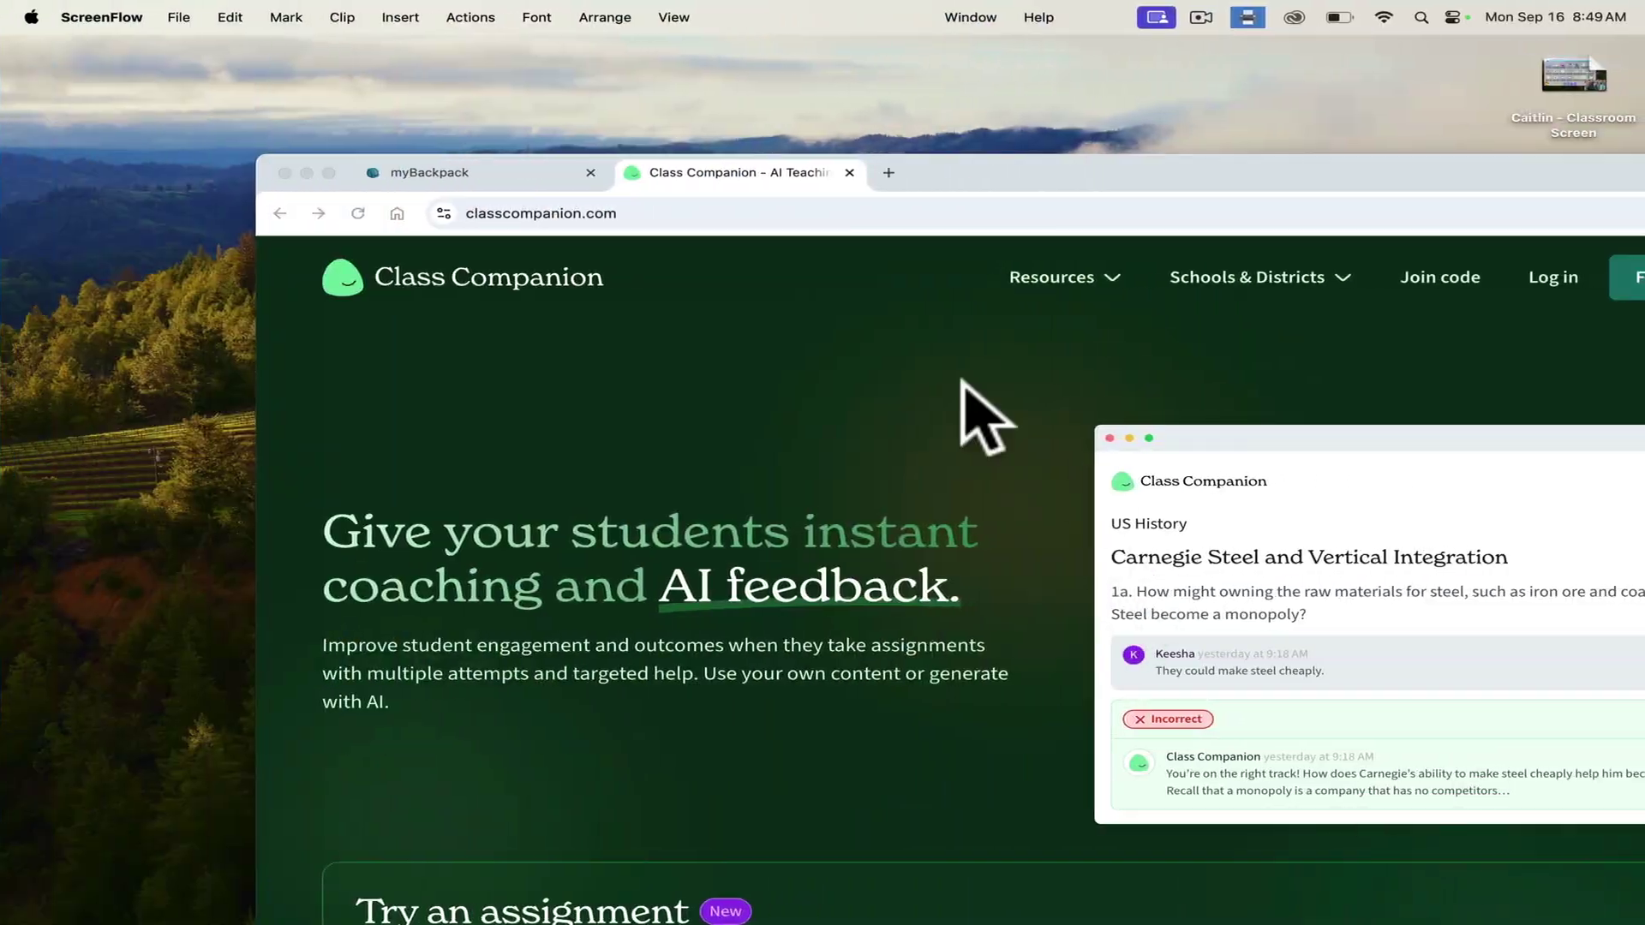
- Look through the Class Companion home page and its resources for teachers
left_click(948, 165)
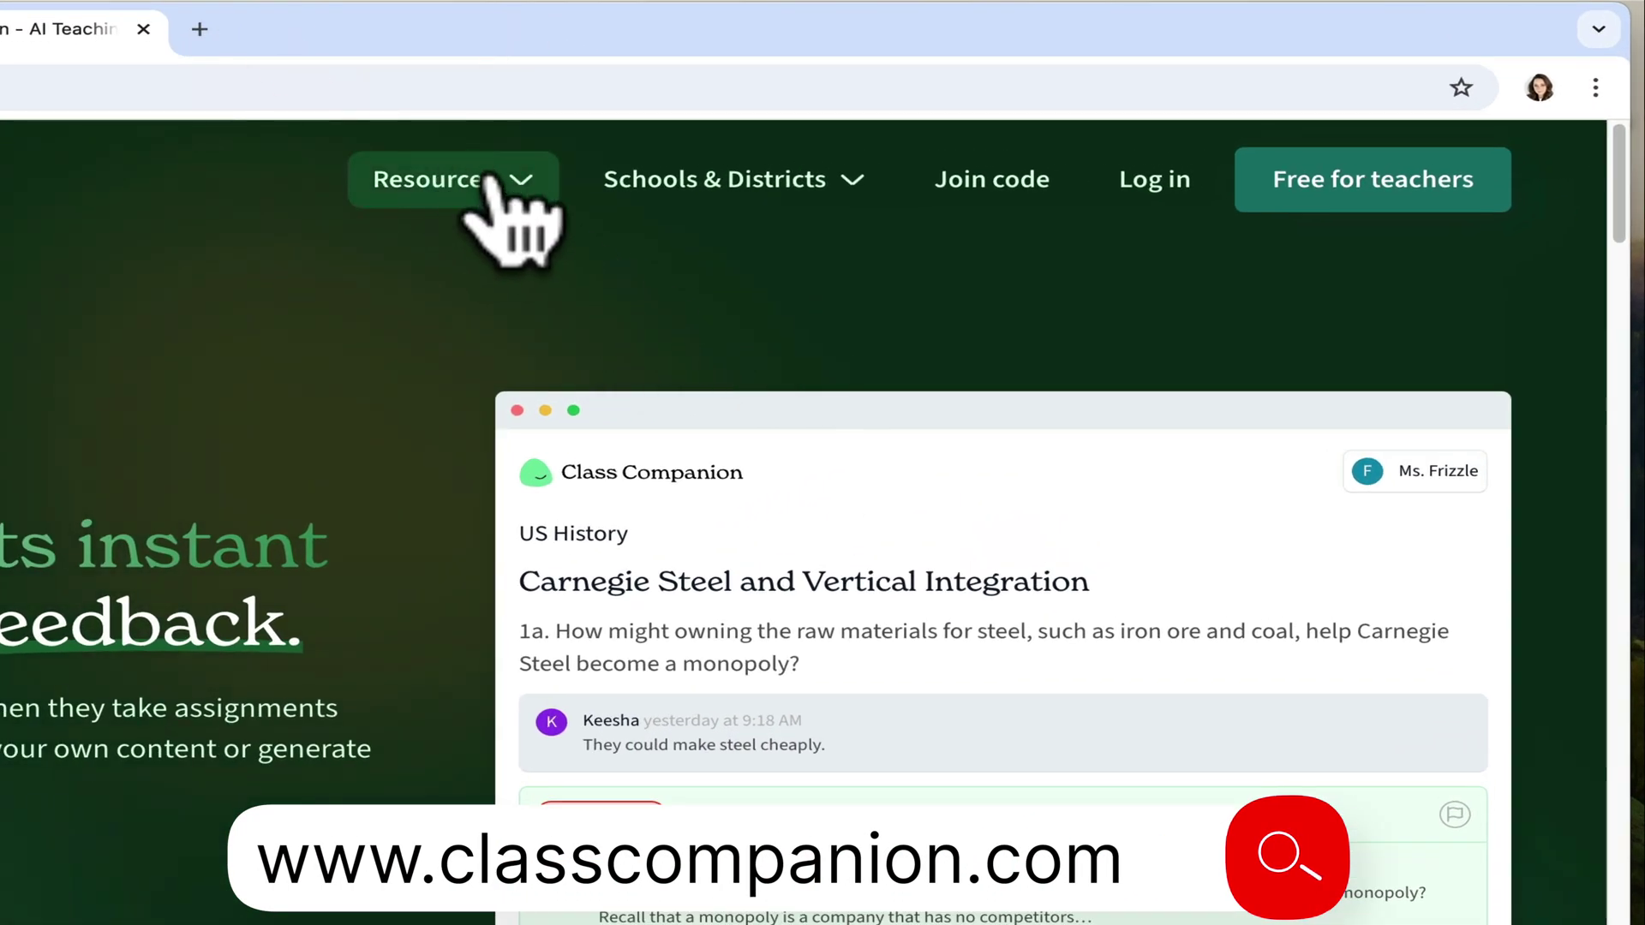
scroll(1615, 210, "down", 3)
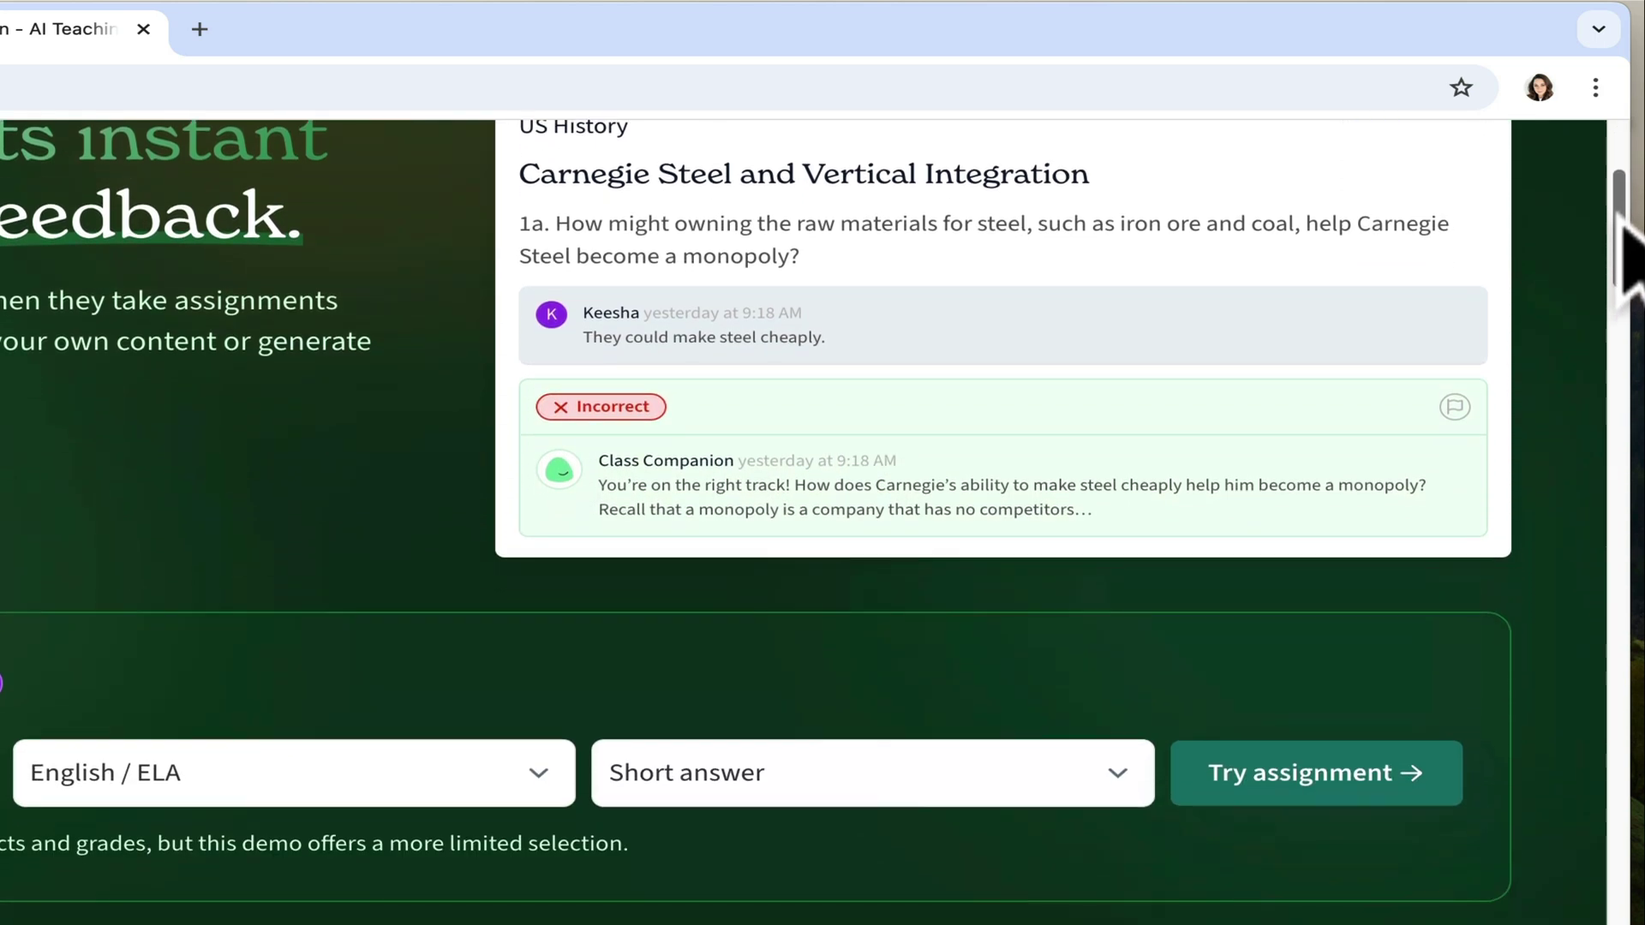
left_click_drag(1619, 184, 1619, 137)
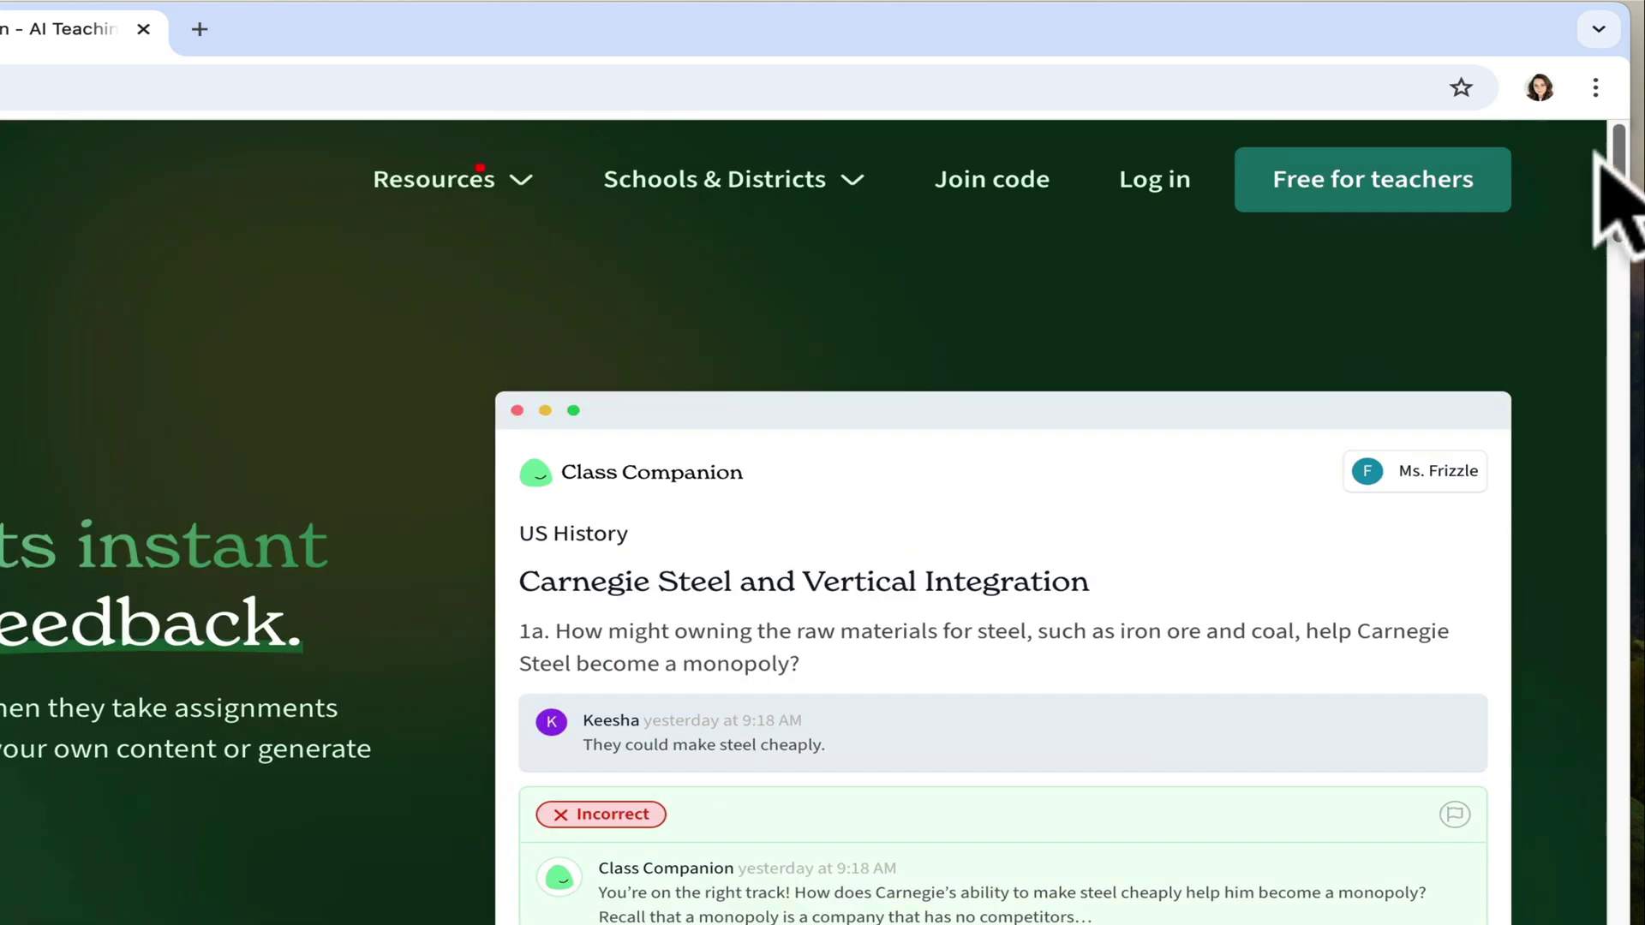
left_click(489, 178)
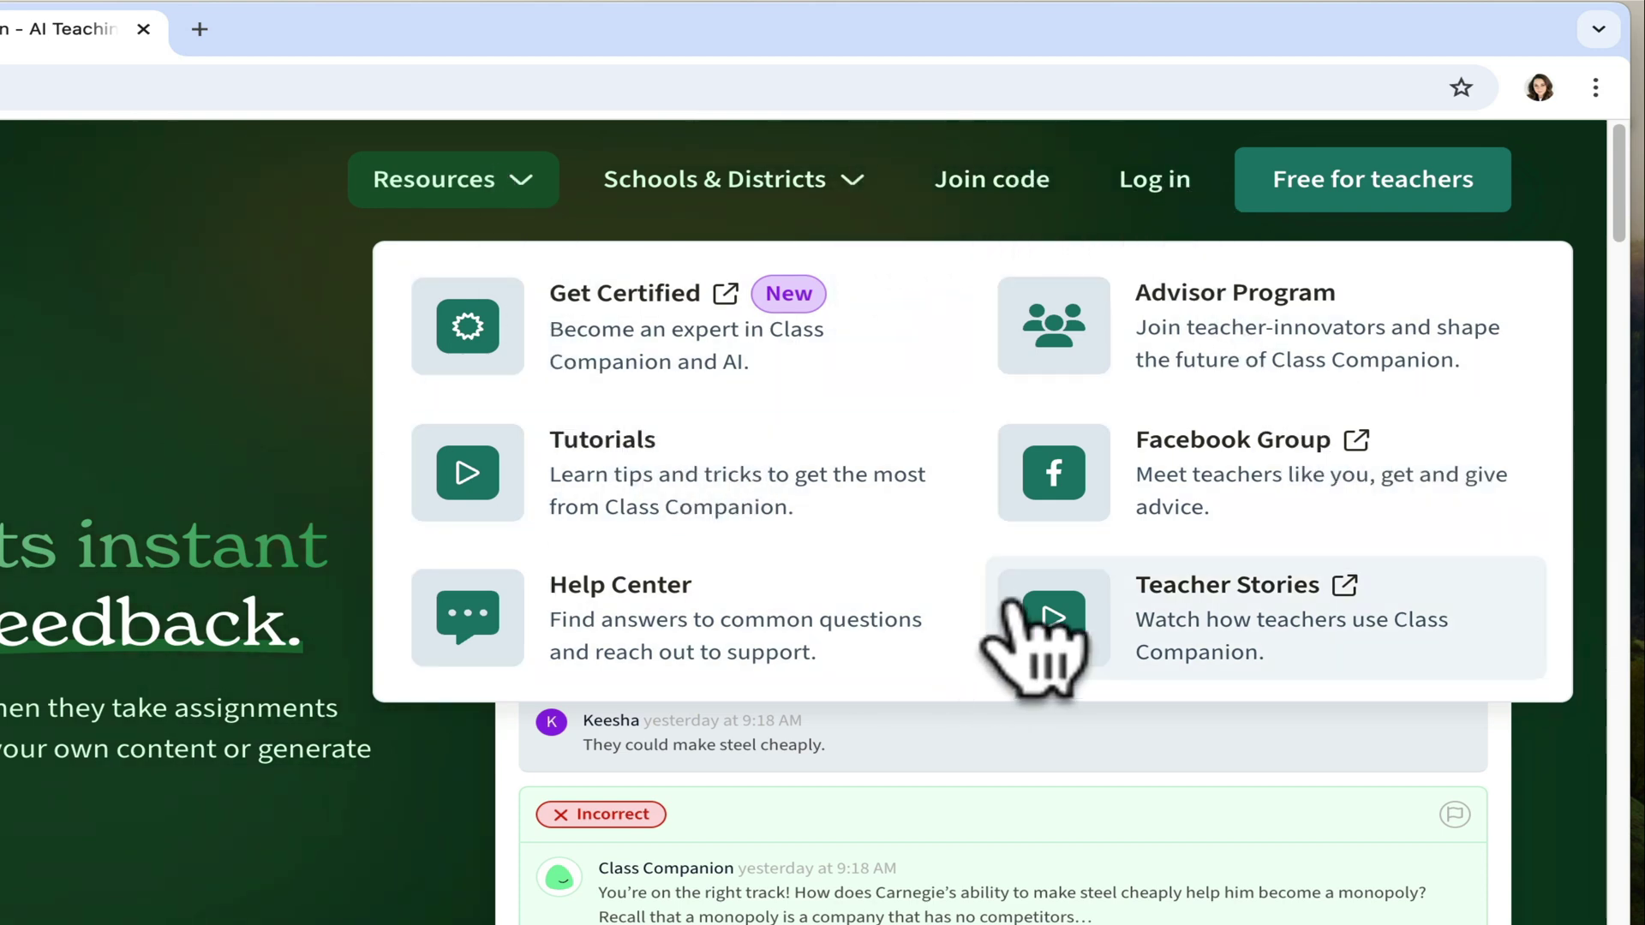
left_click_drag(1618, 210, 1633, 434)
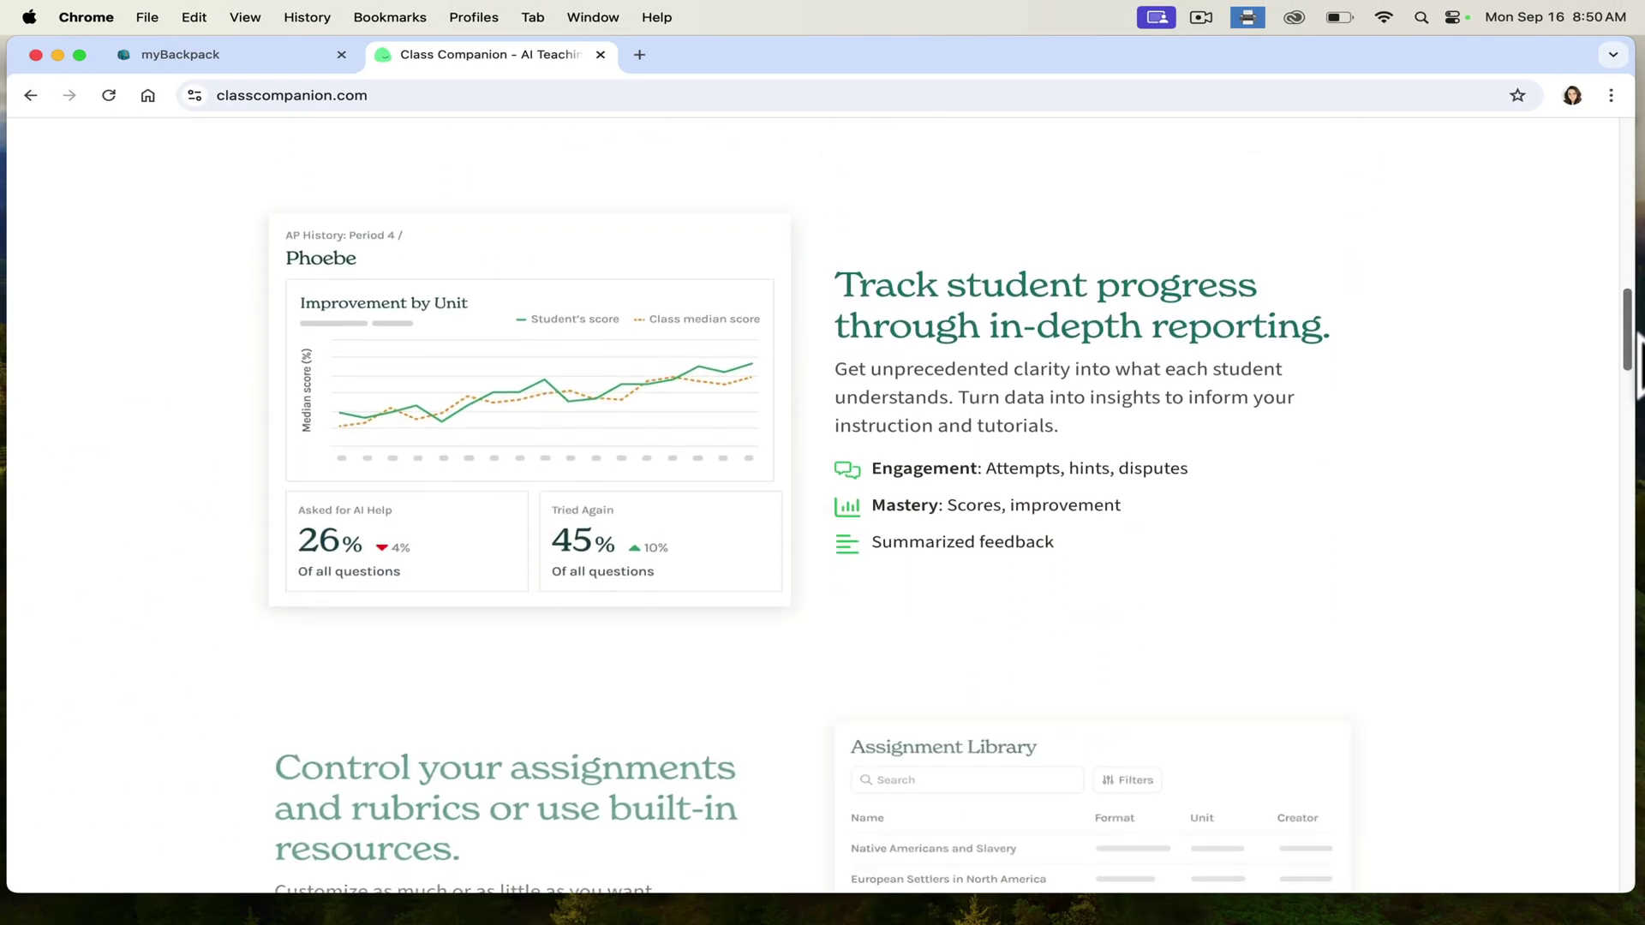
left_click_drag(1638, 336, 1622, 140)
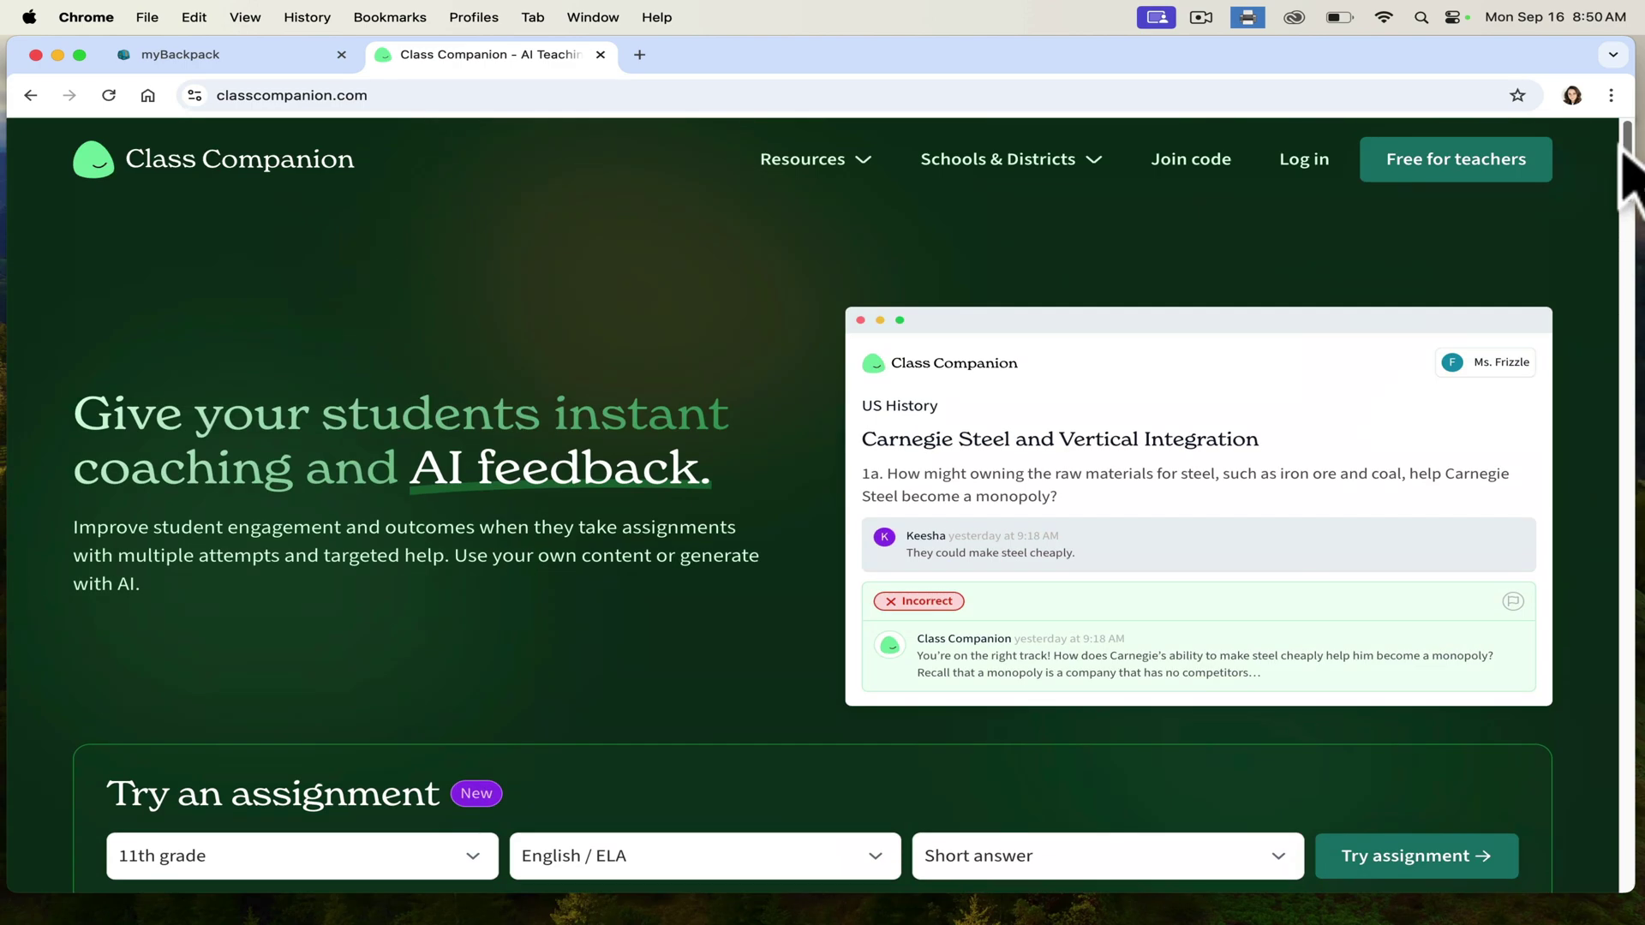
- Log in to Class Companion with the teacher's Google account
left_click(1298, 161)
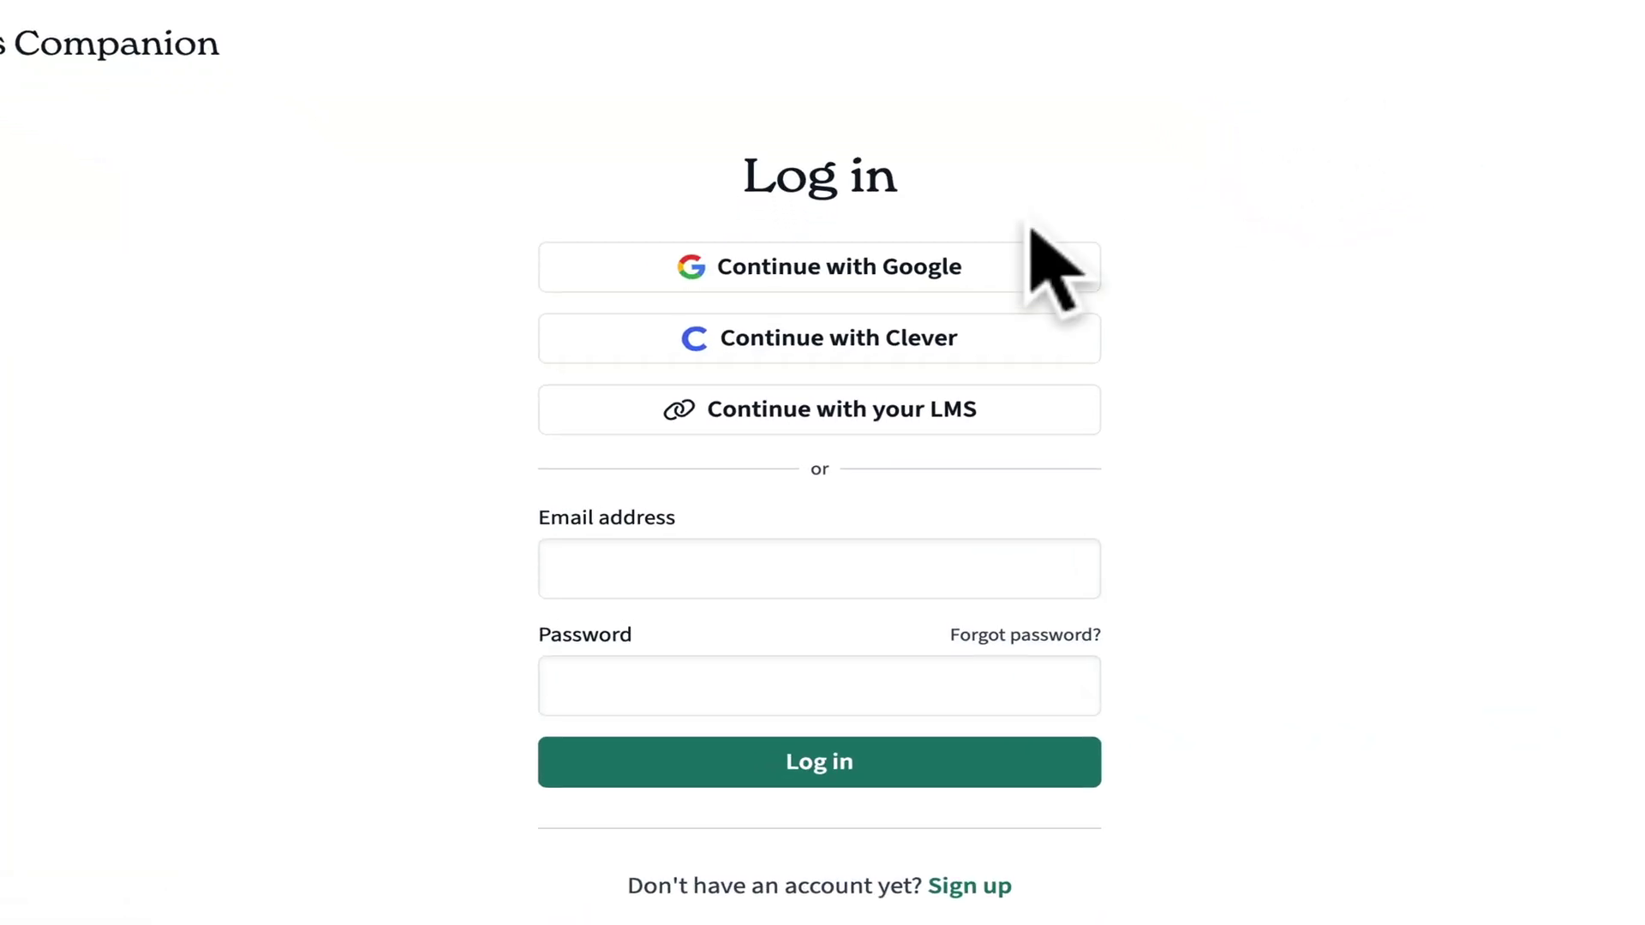
left_click(995, 281)
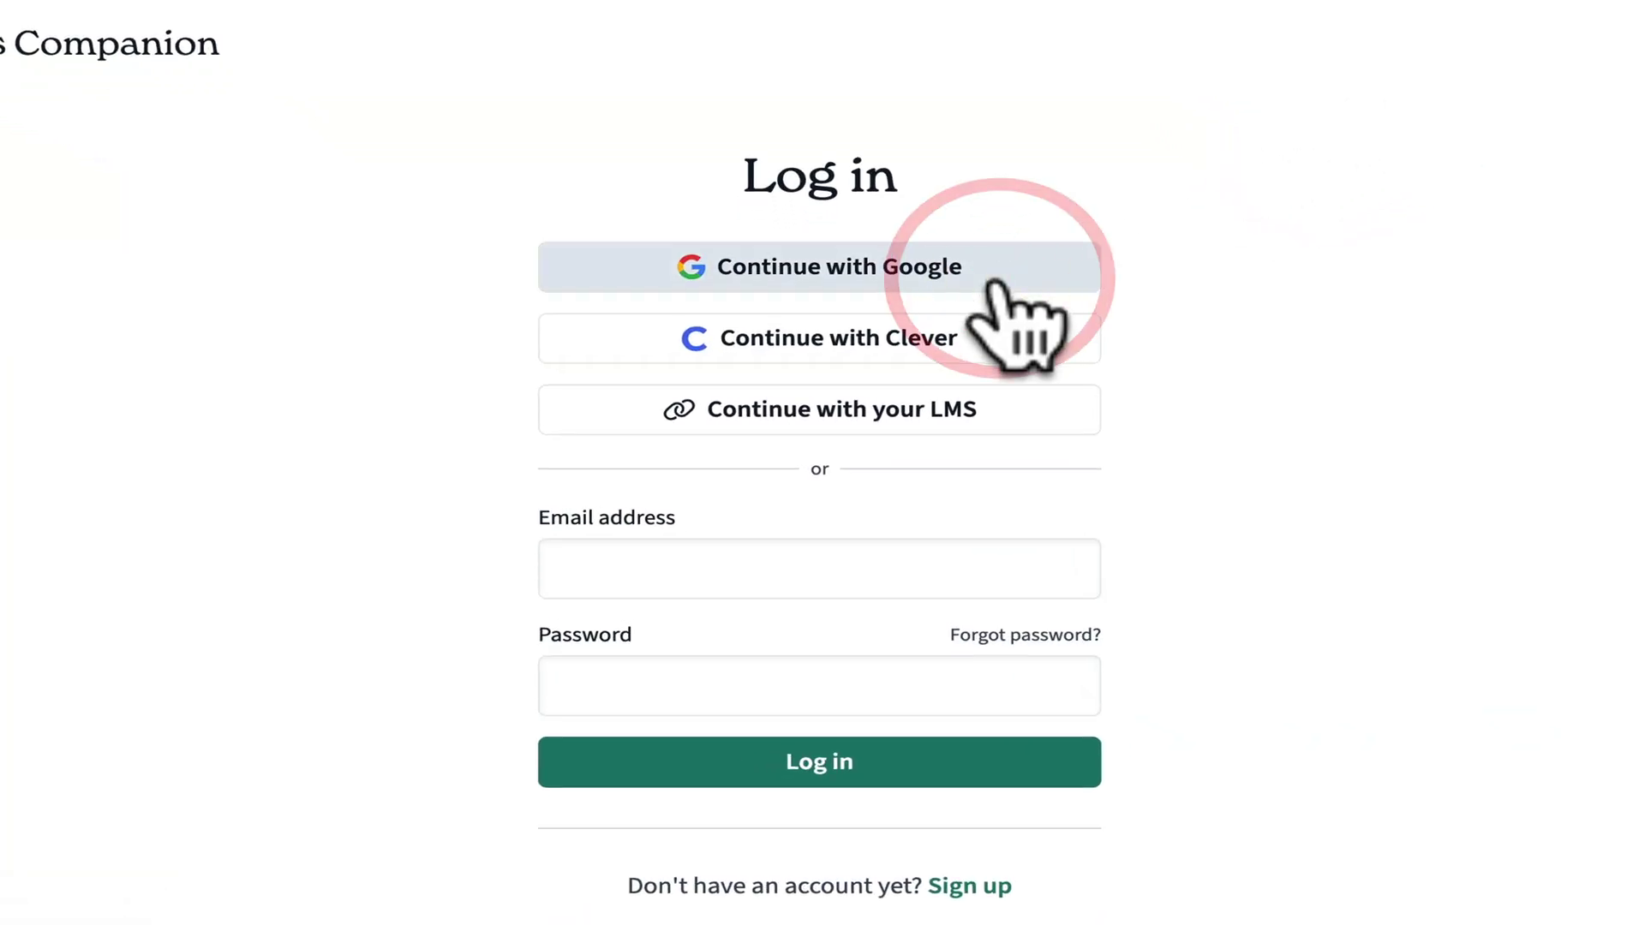
left_click(997, 370)
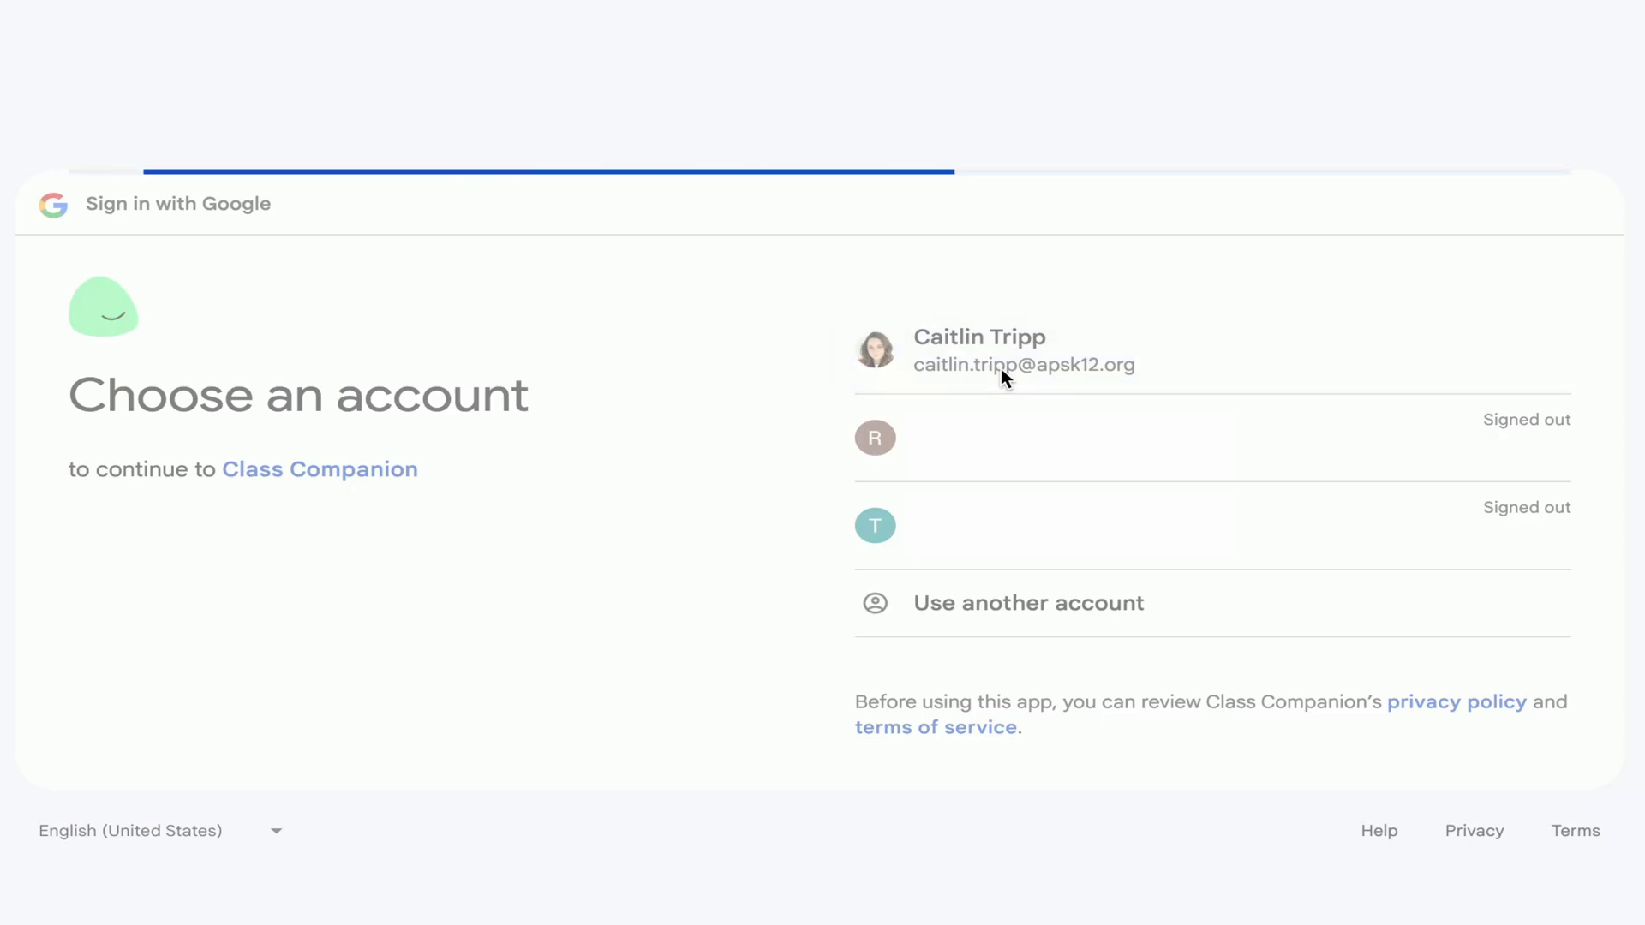
left_click(1090, 654)
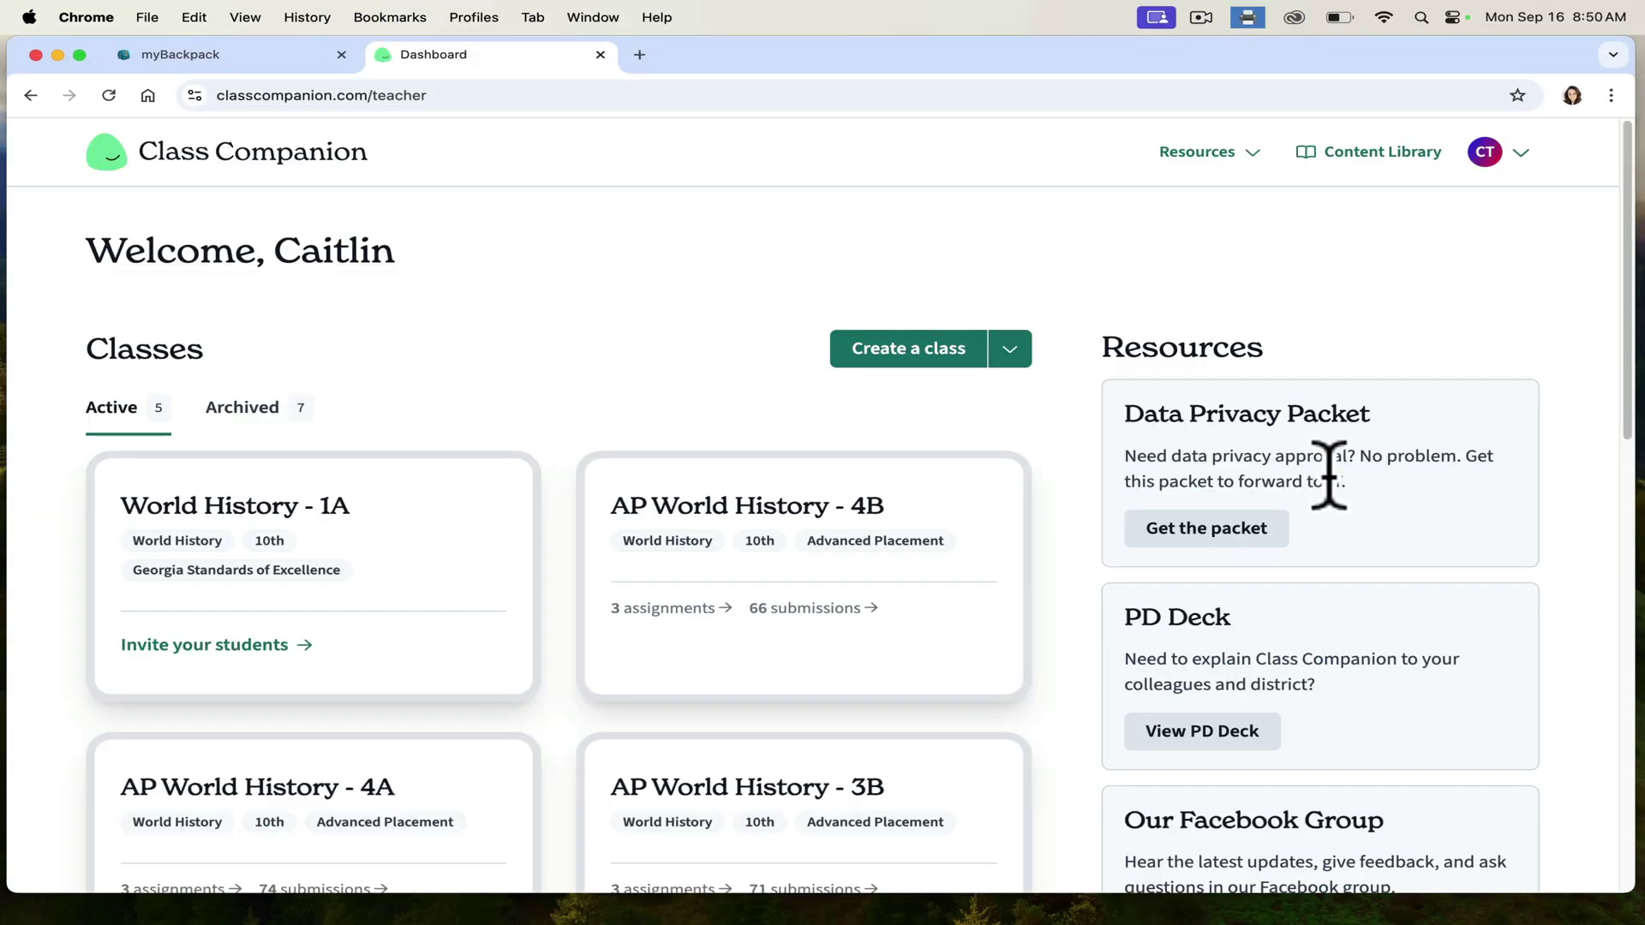
- Create a class named World History for 10th grade with the Georgia Standards of Excellence standard and World History subject
mouse_move(1629, 224)
left_mouse_down()
mouse_move(1641, 387)
mouse_move(1622, 193)
left_mouse_up()
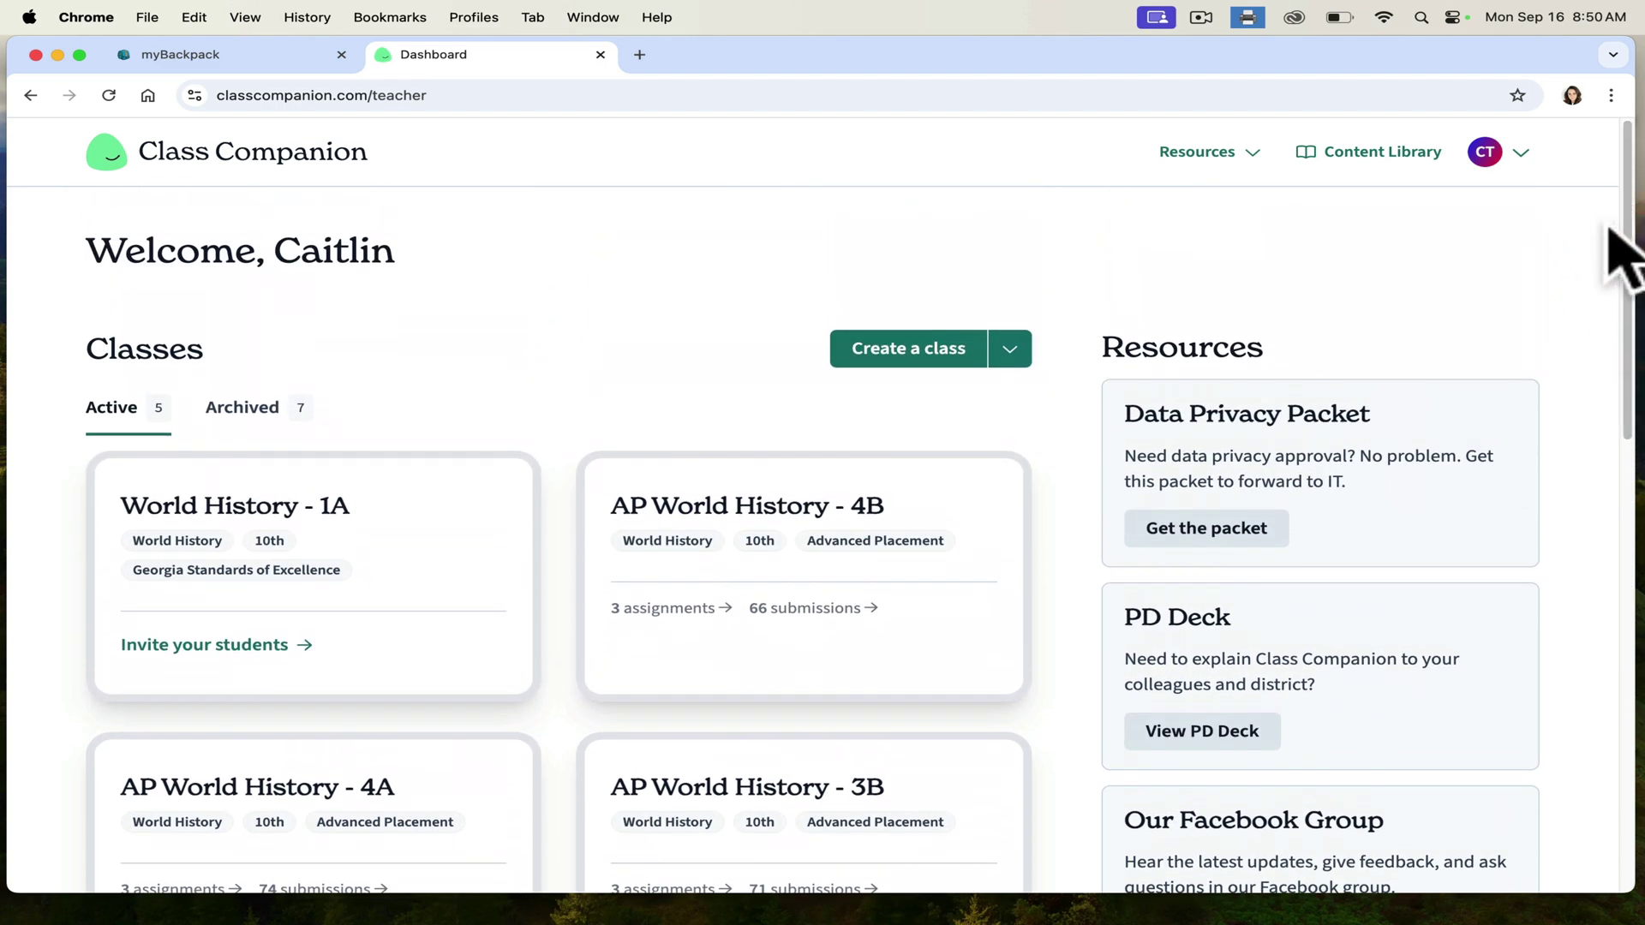
left_click(931, 351)
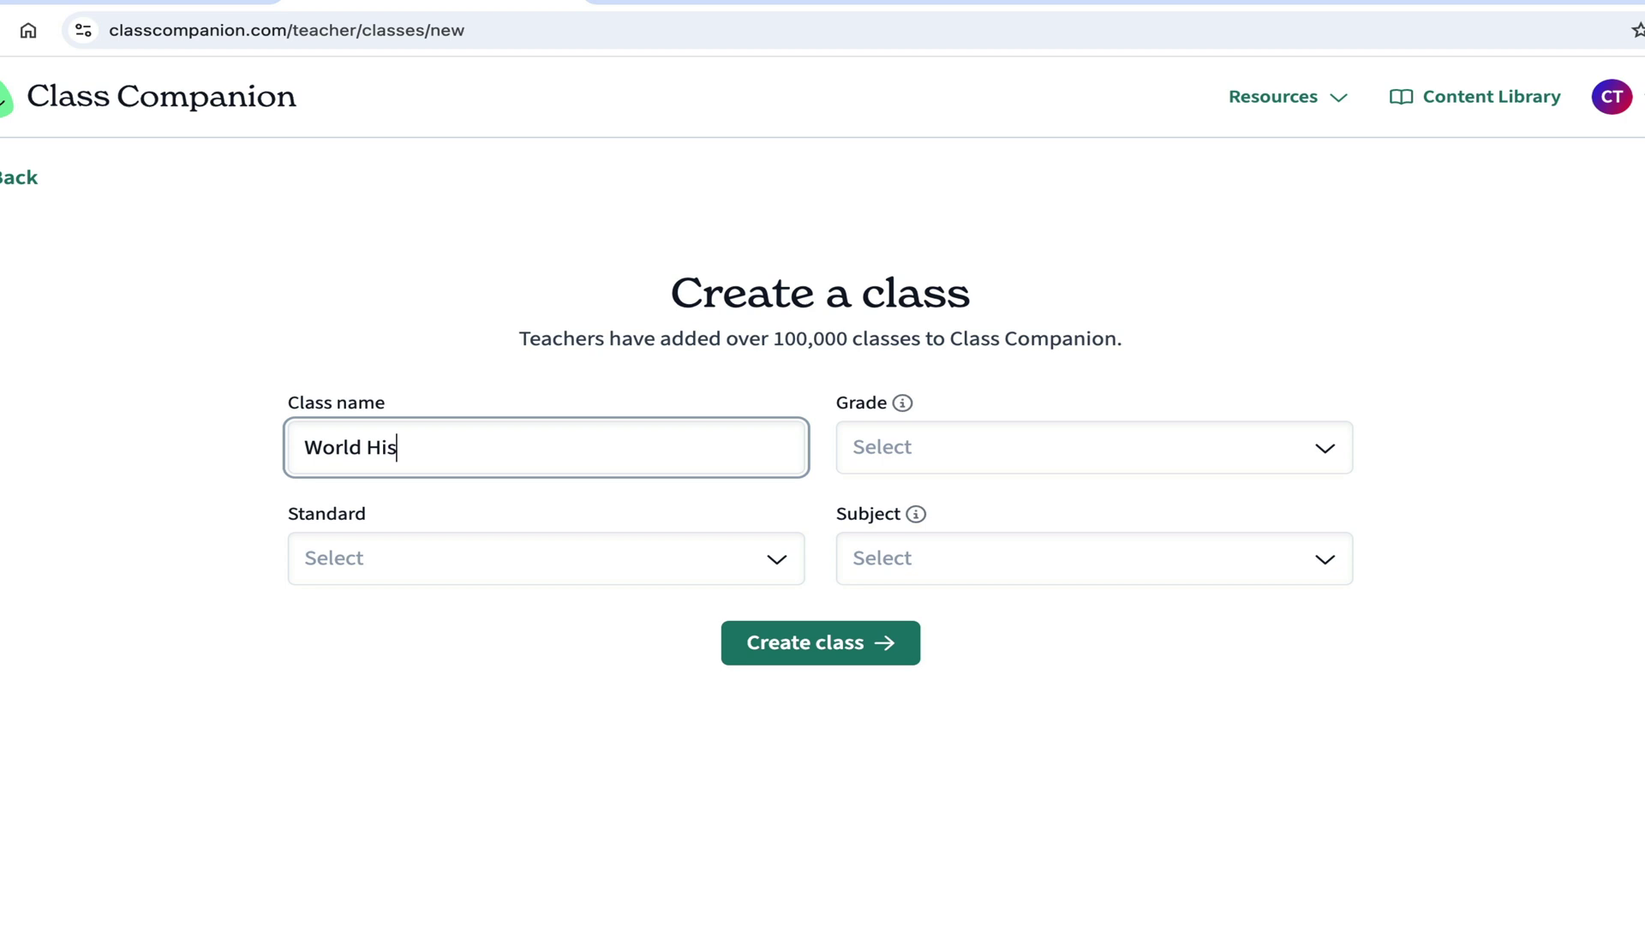
left_click(1045, 447)
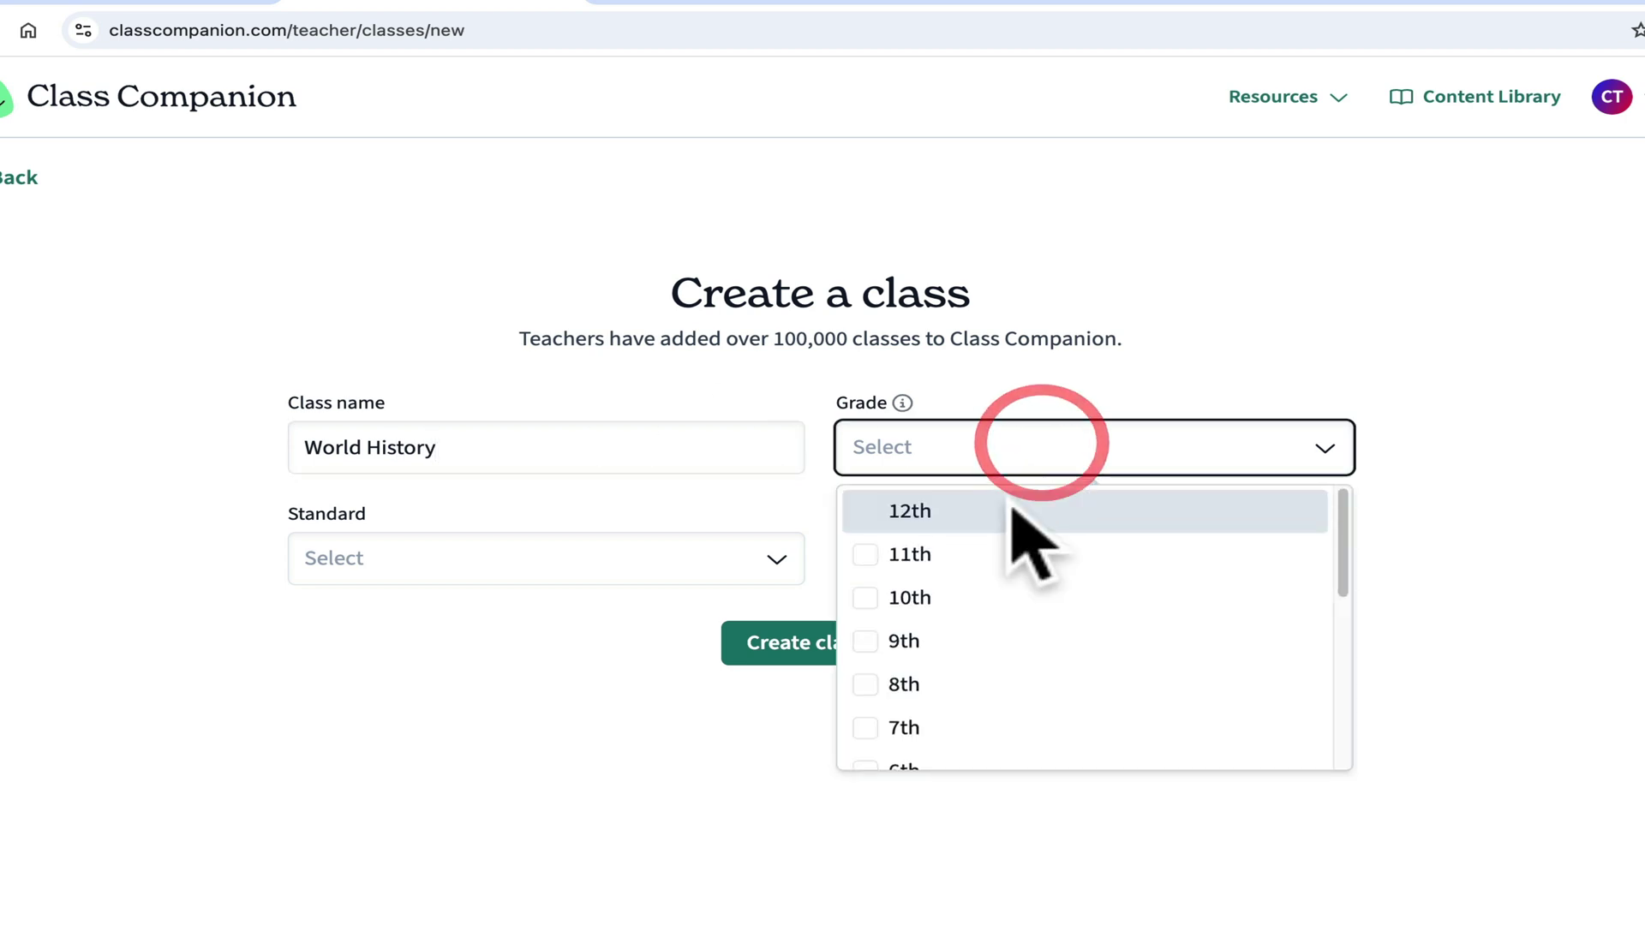
left_click(973, 597)
left_click(480, 558)
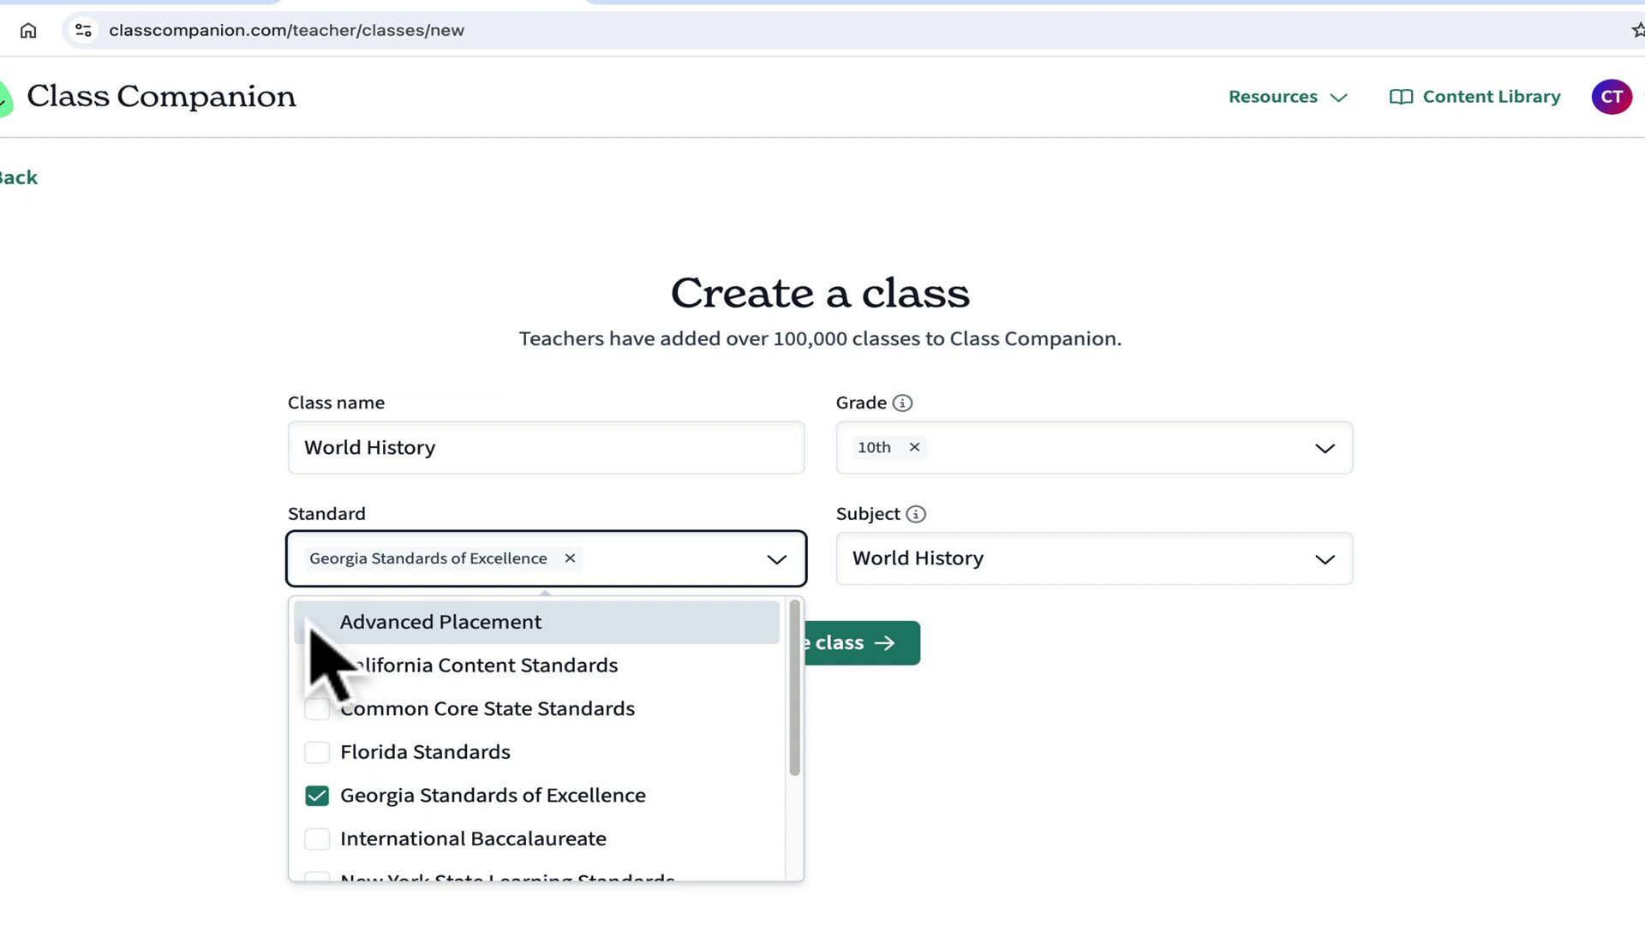
left_click(1109, 751)
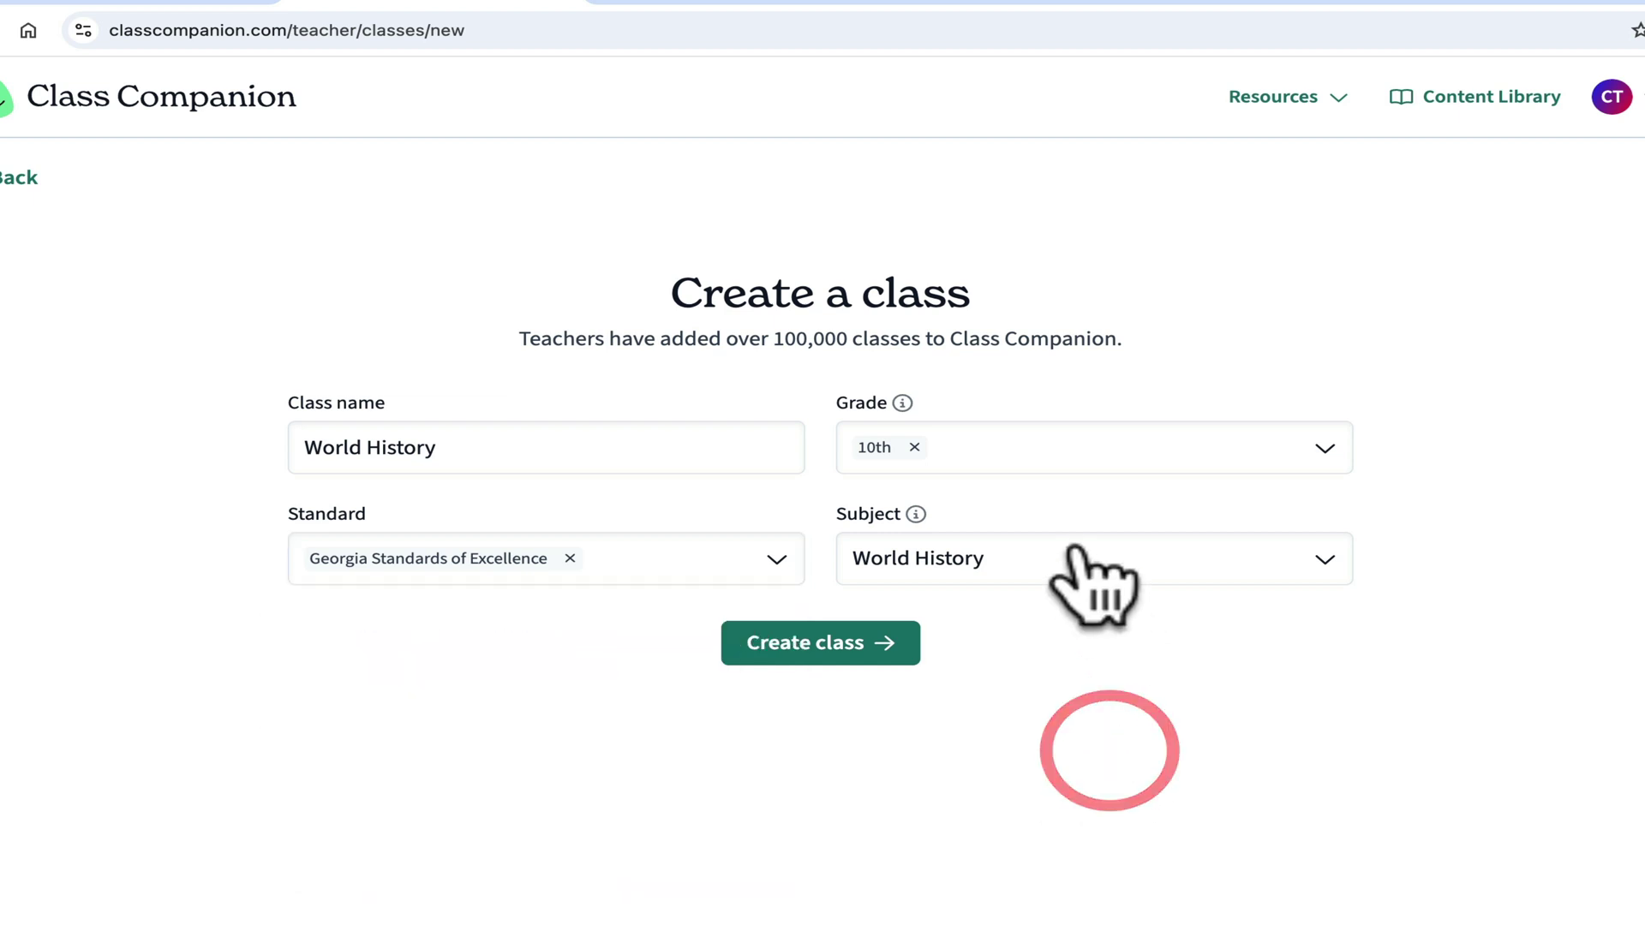
left_click(874, 644)
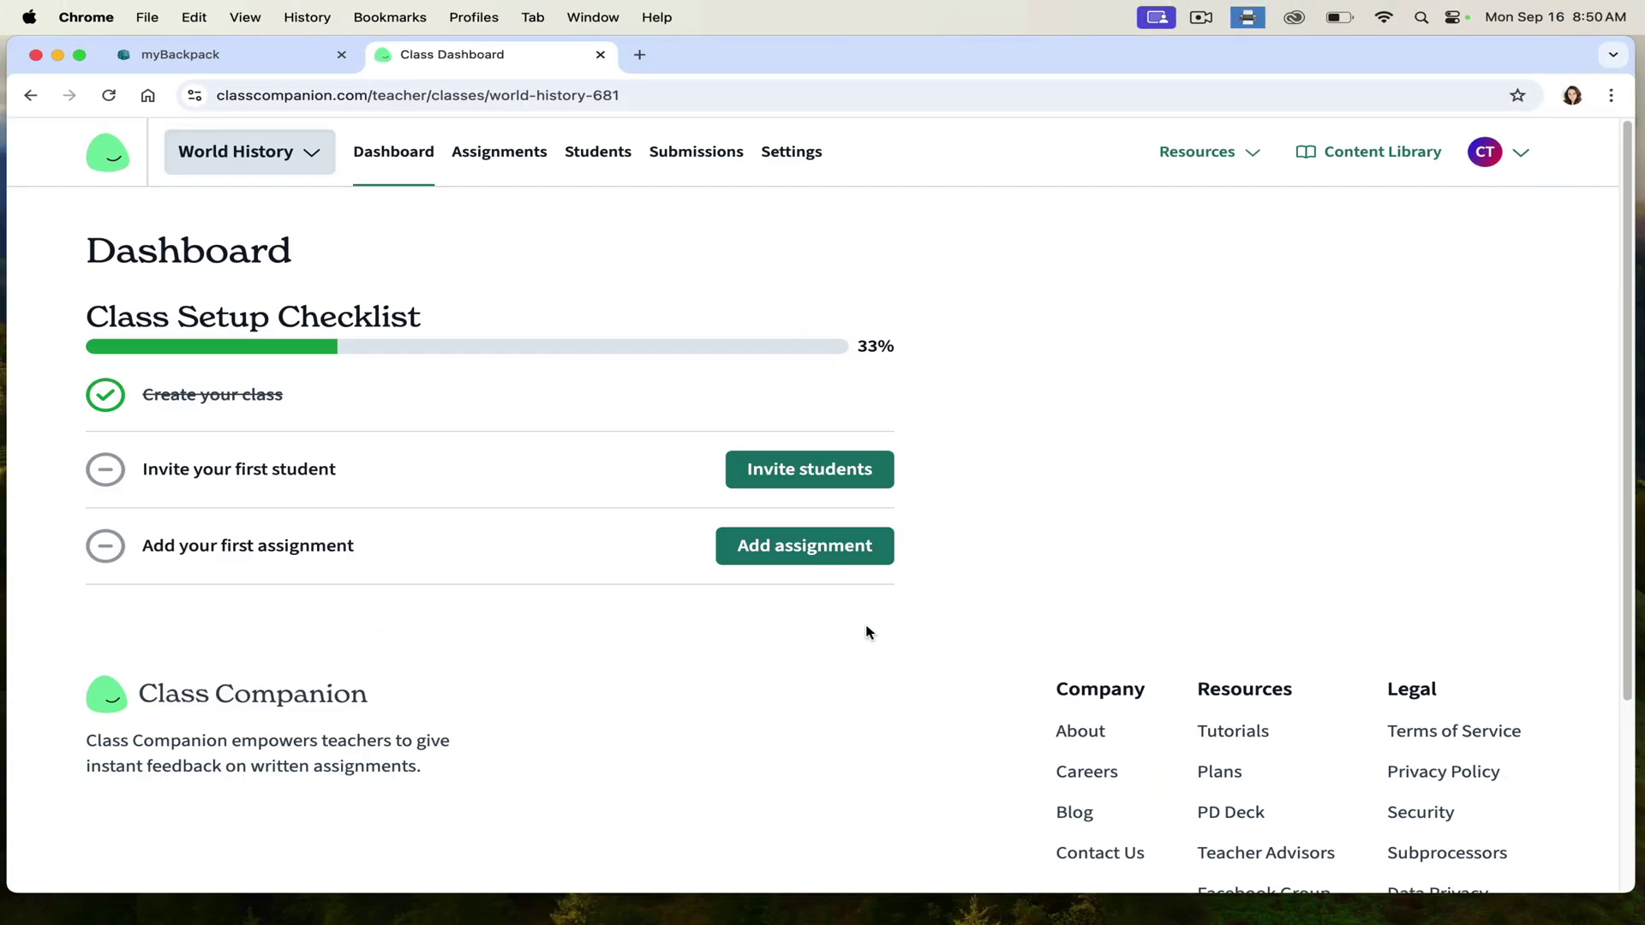
- Show the join code for adding students to the class, close it, and copy the invite link to share
left_click(810, 474)
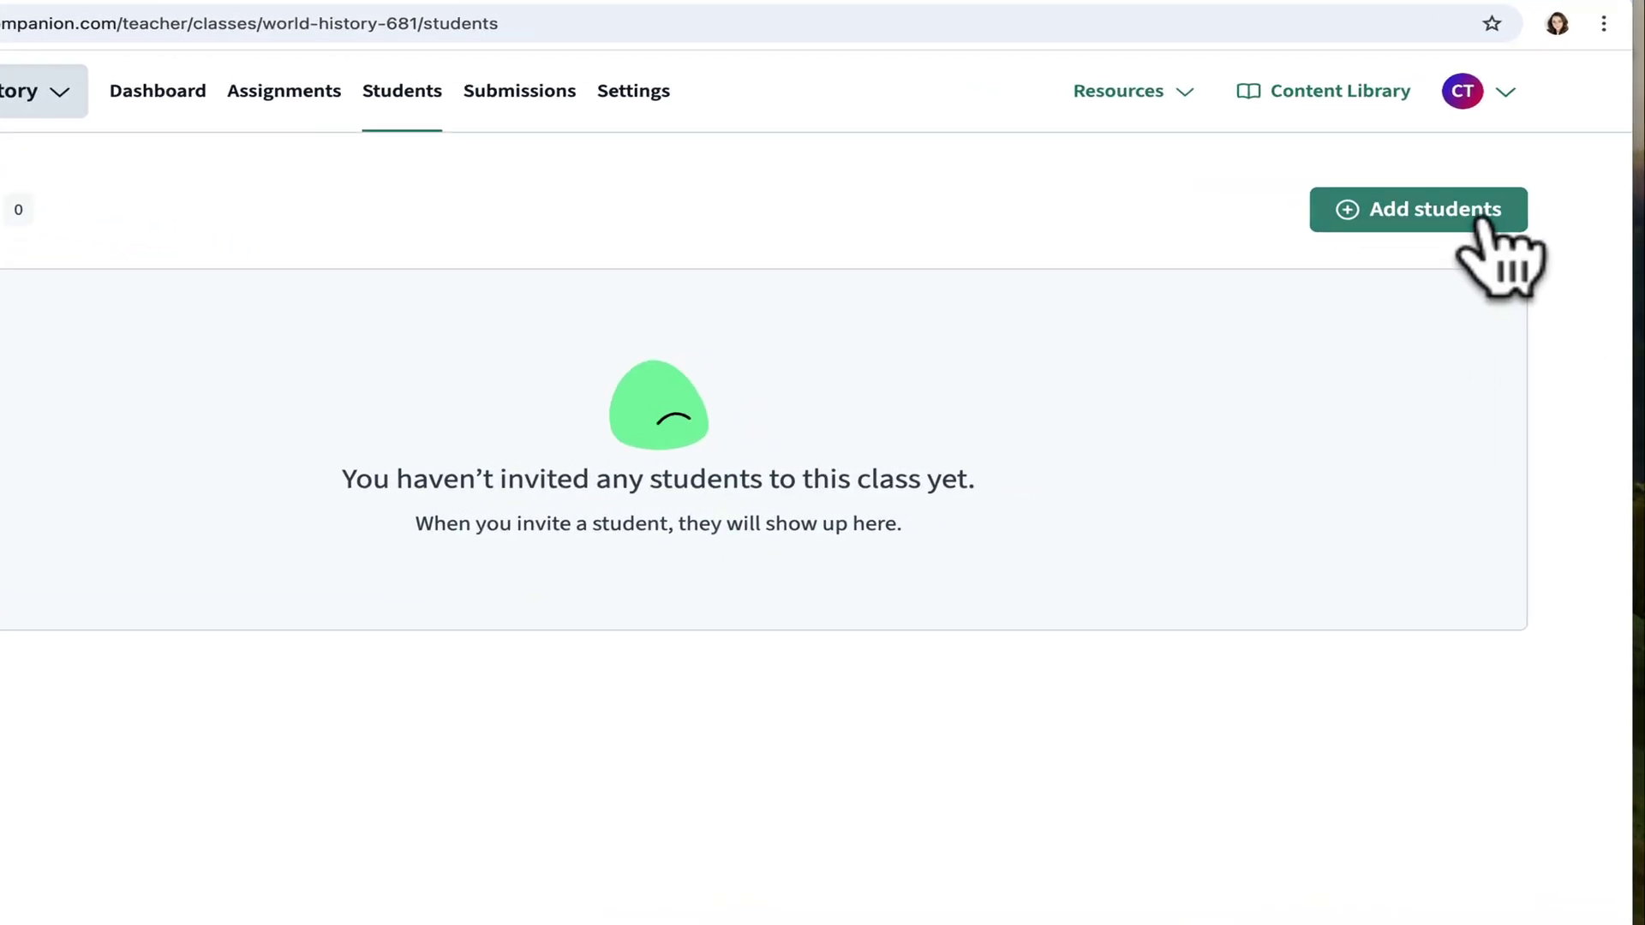
left_click(1489, 255)
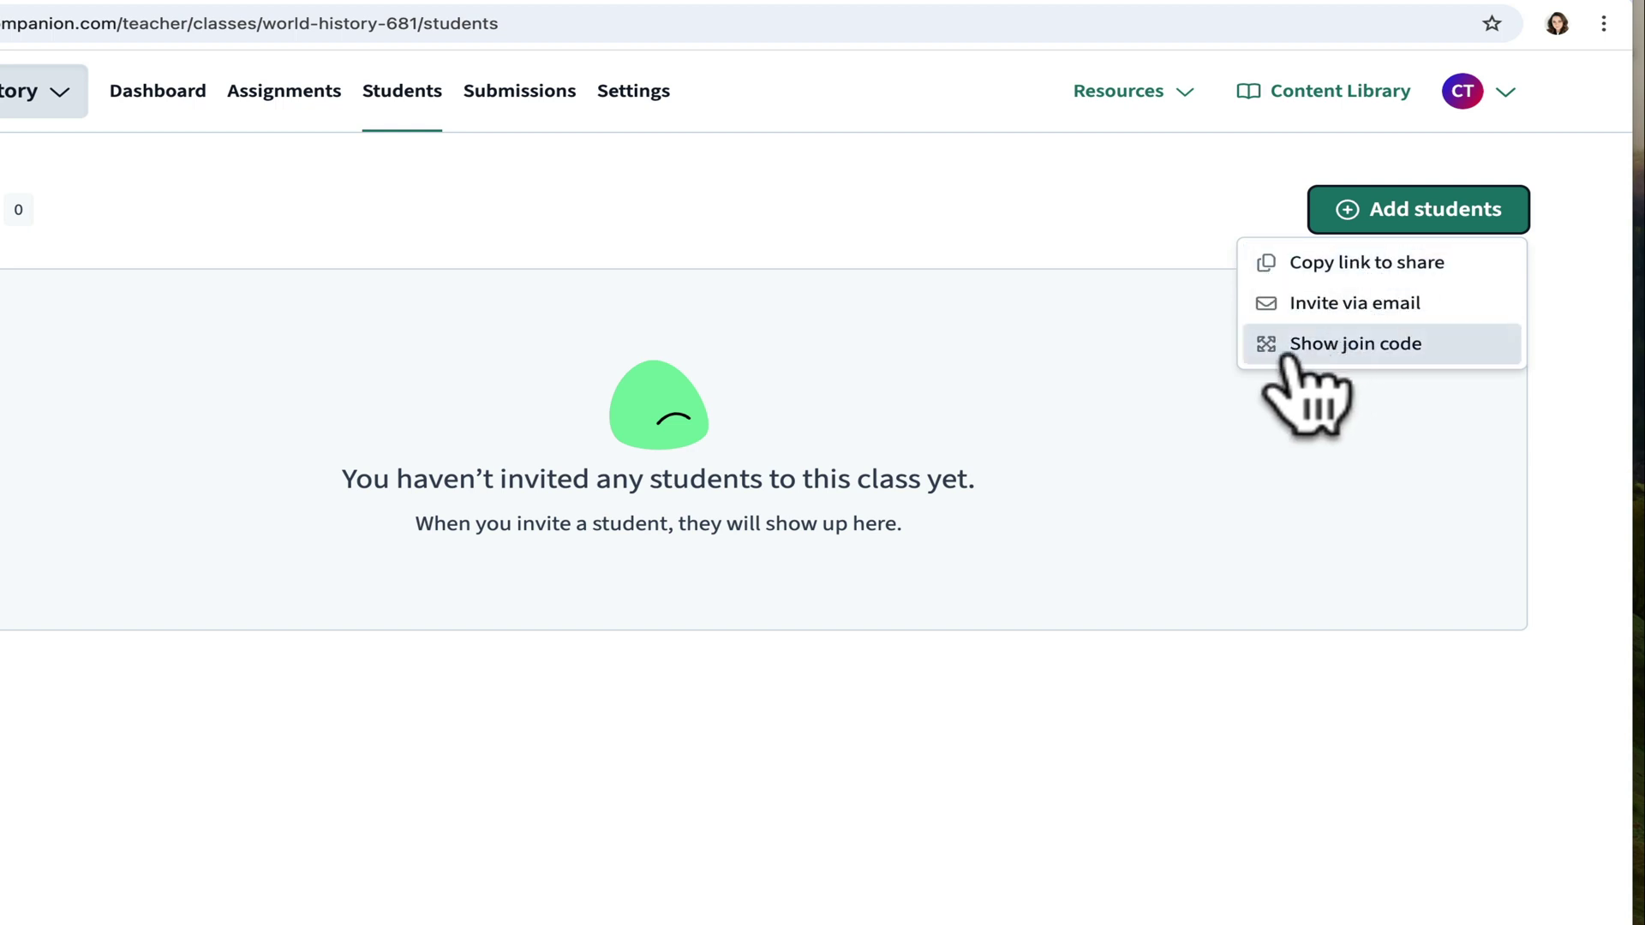
left_click(1397, 344)
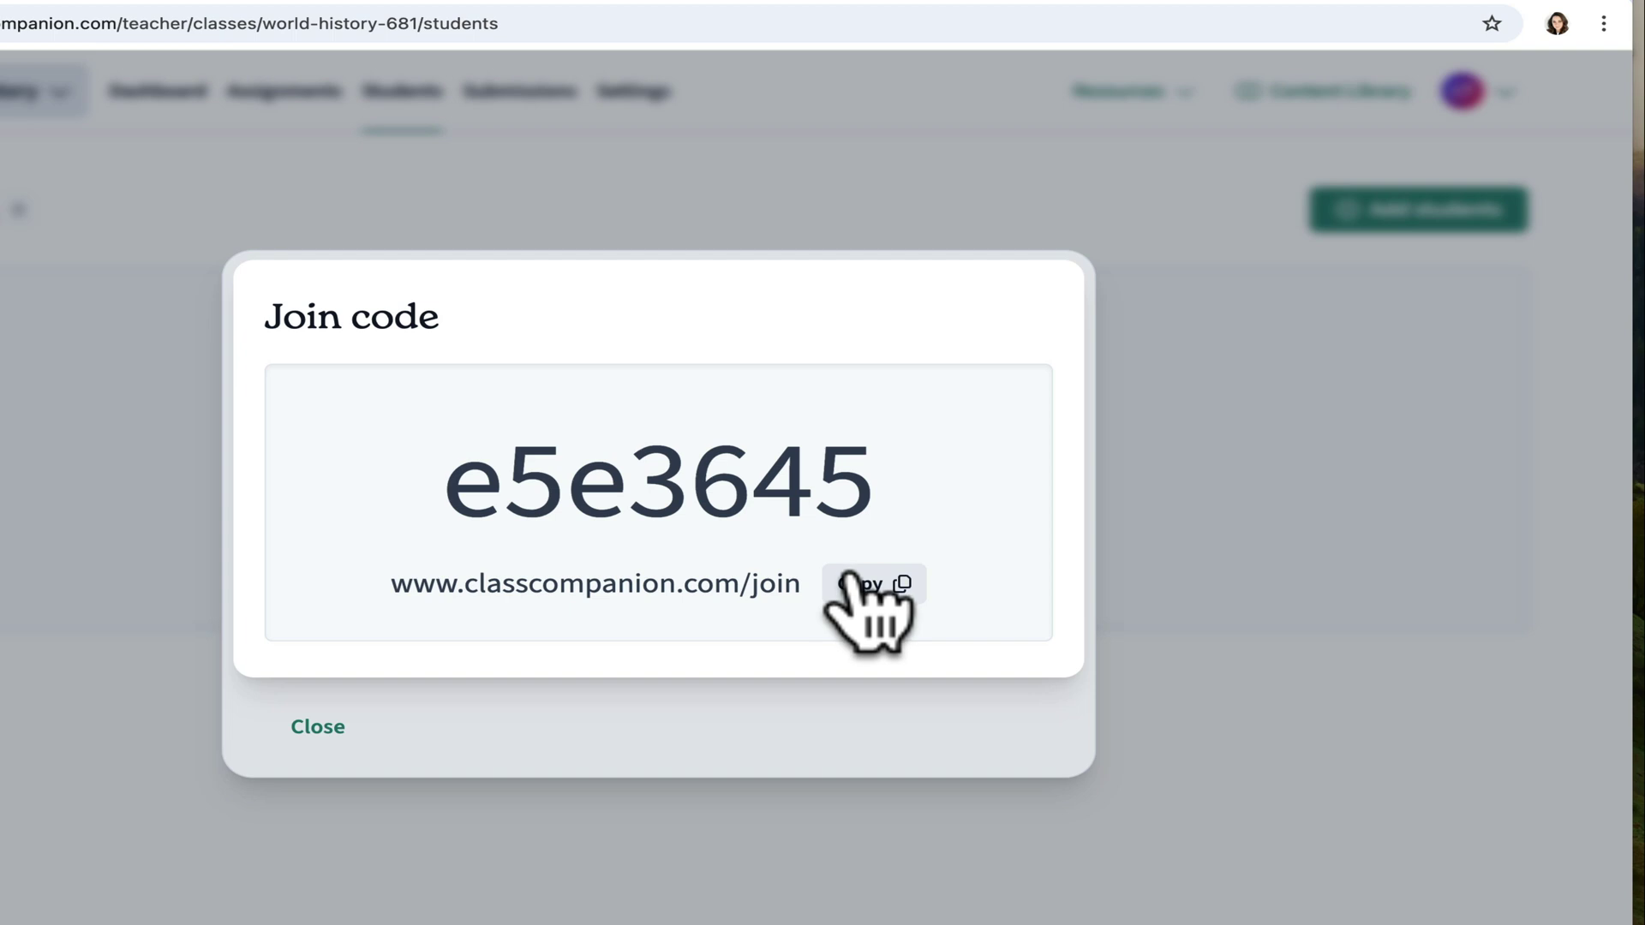
left_click(1351, 686)
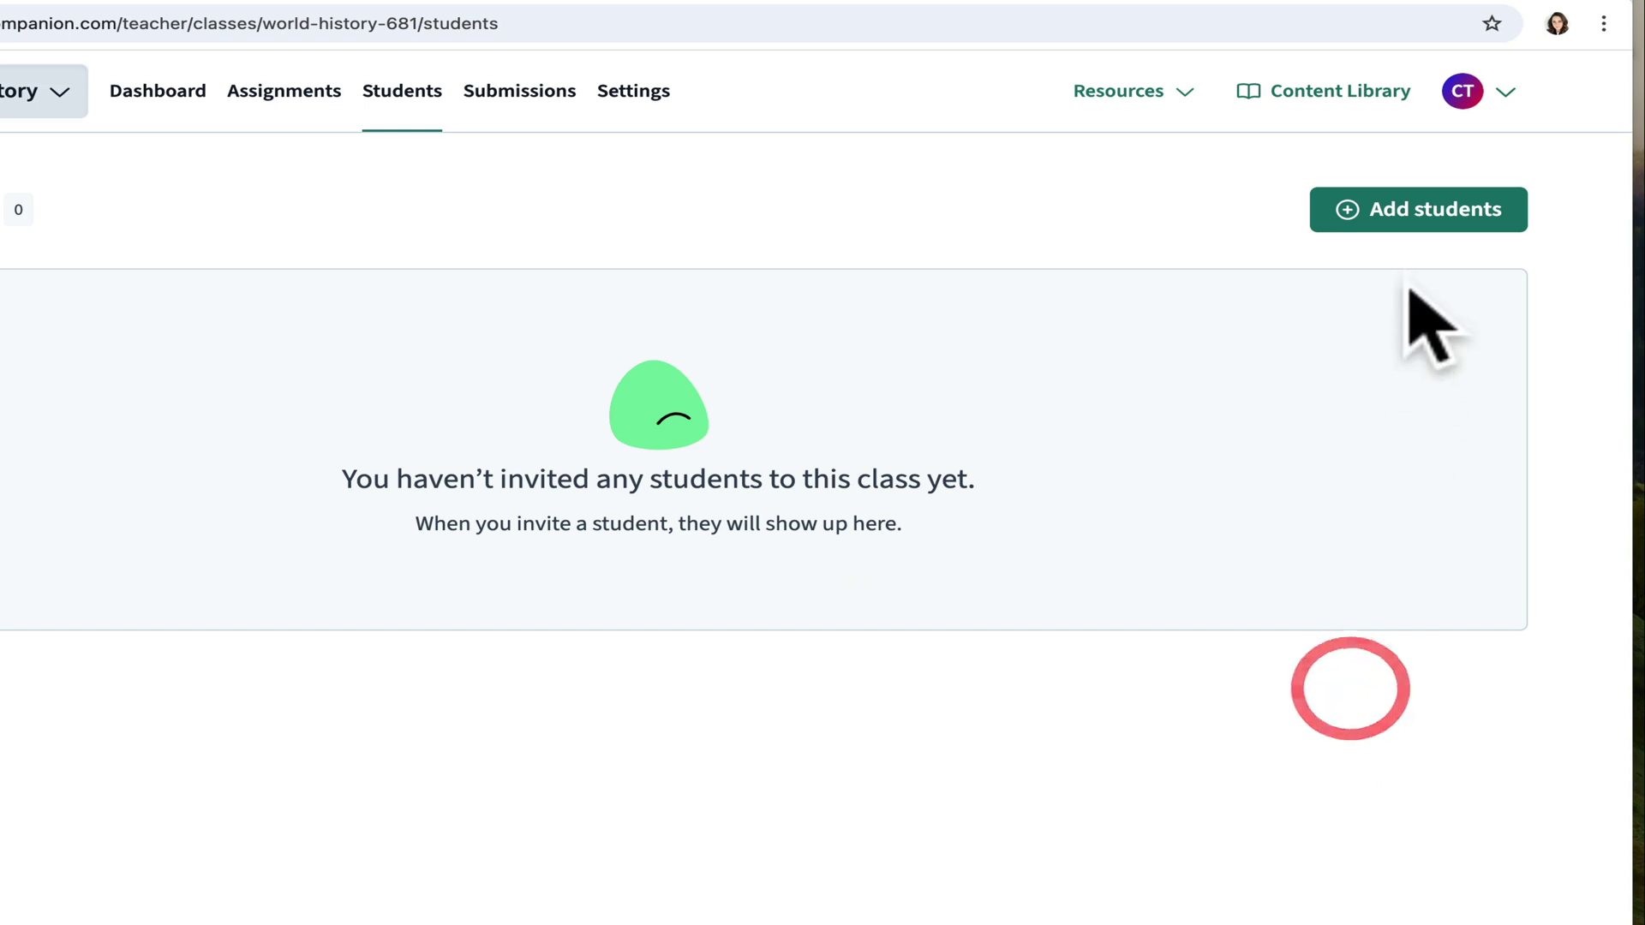
left_click(1413, 205)
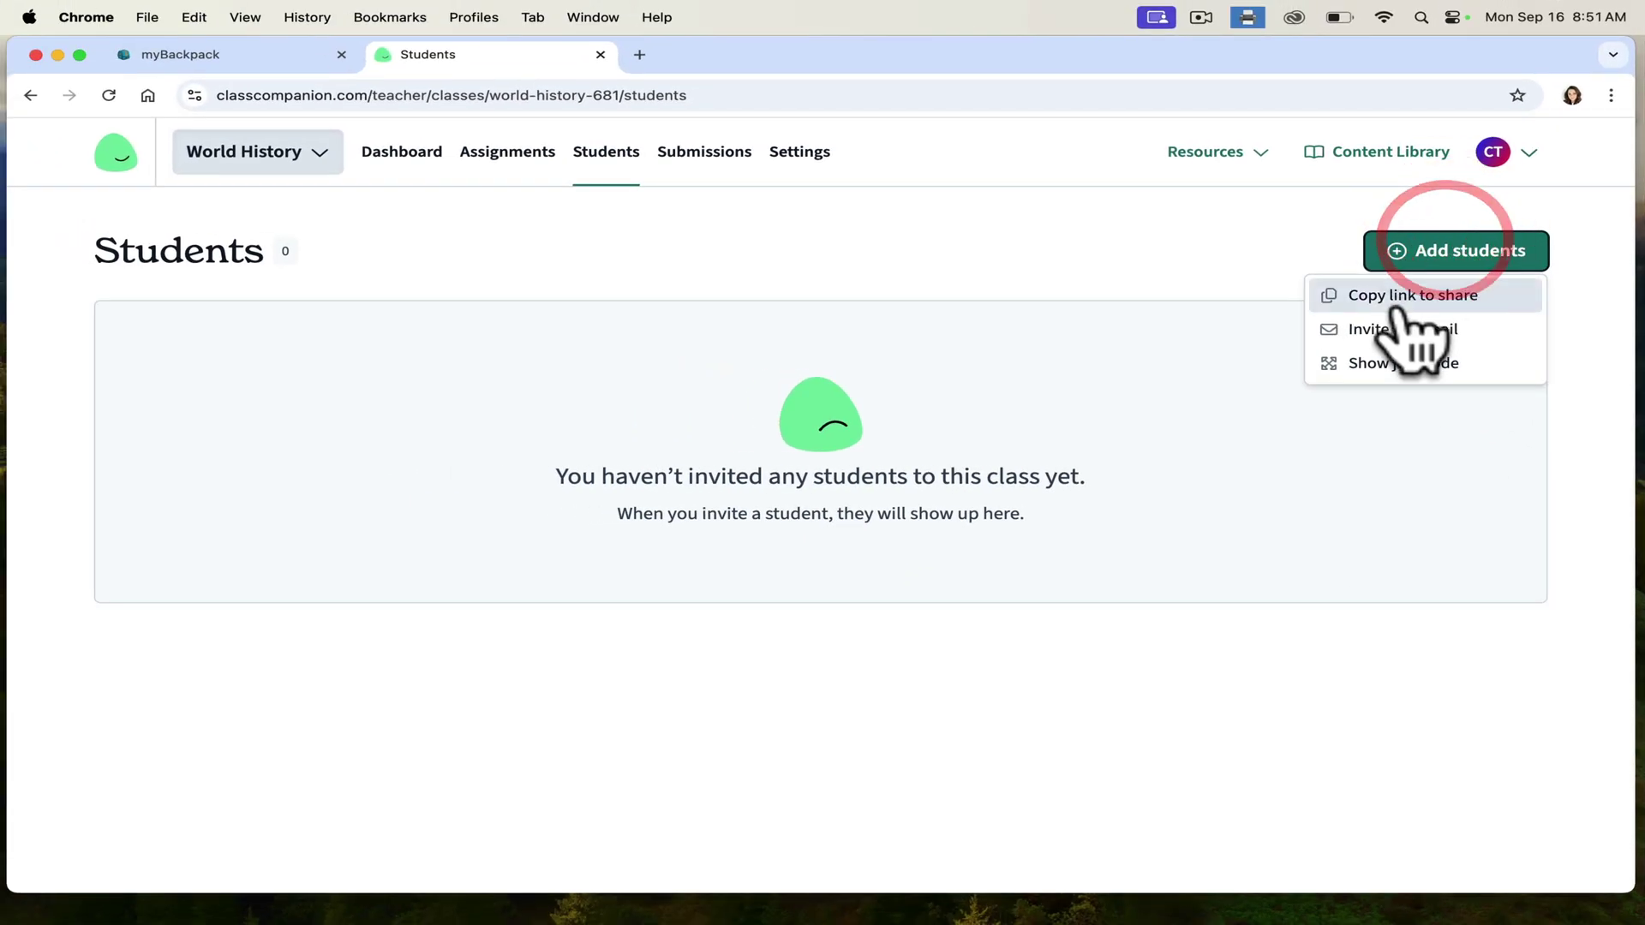
left_click(1398, 298)
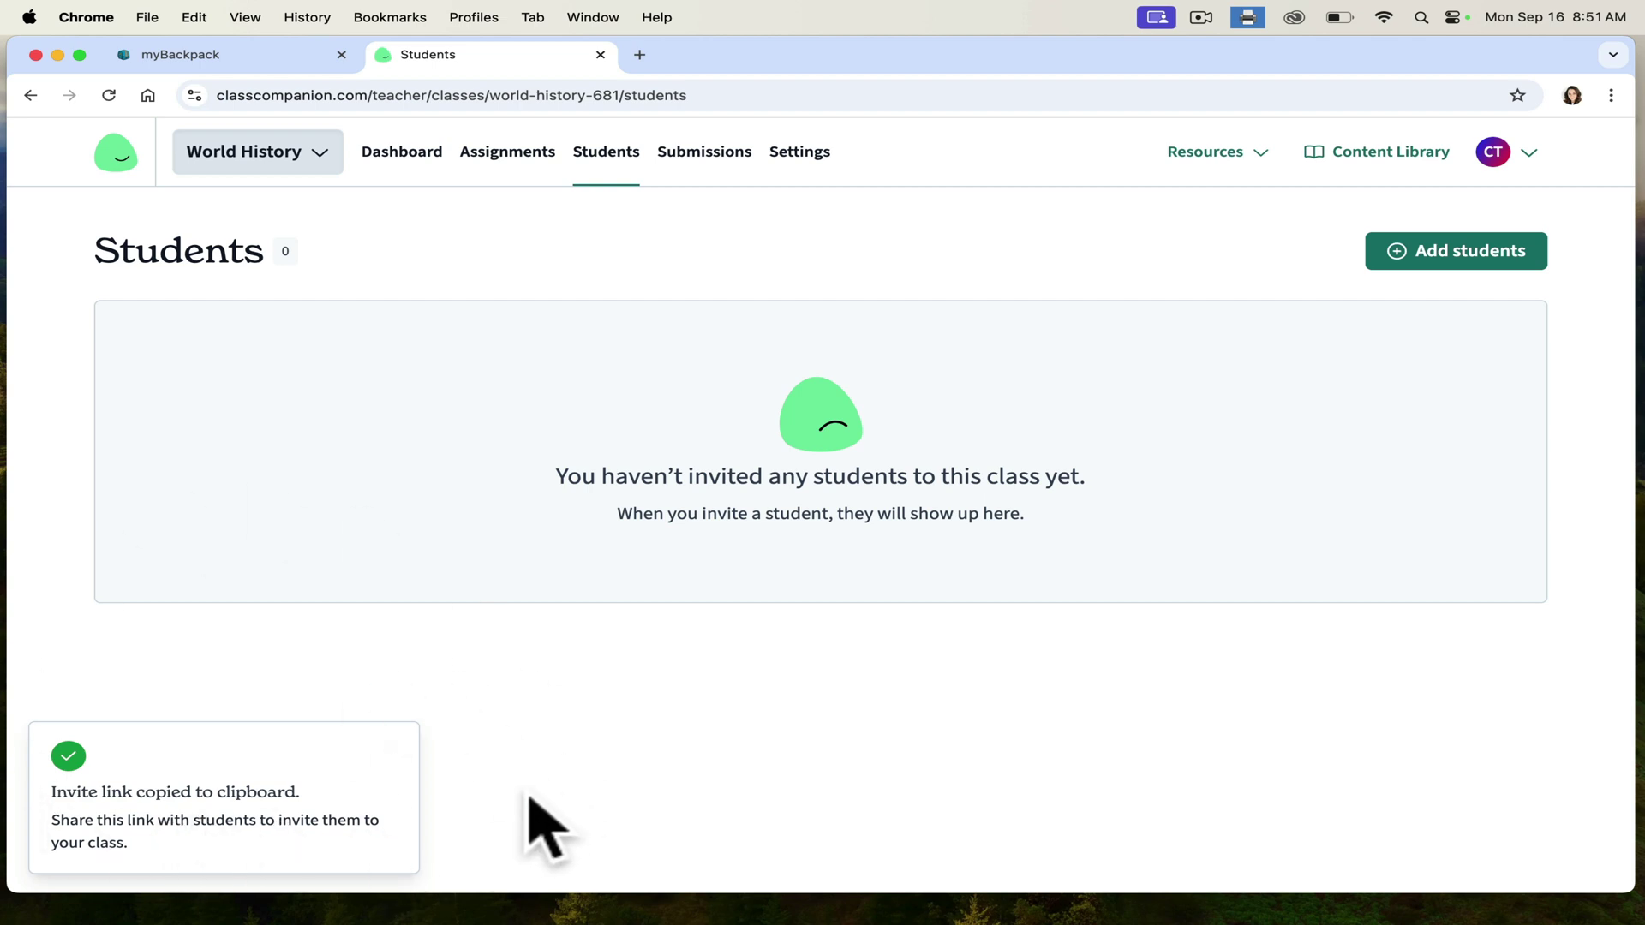
- Create an assignment from scratch in the World History class and name it "The Rise of the Byzantines"
left_click(516, 149)
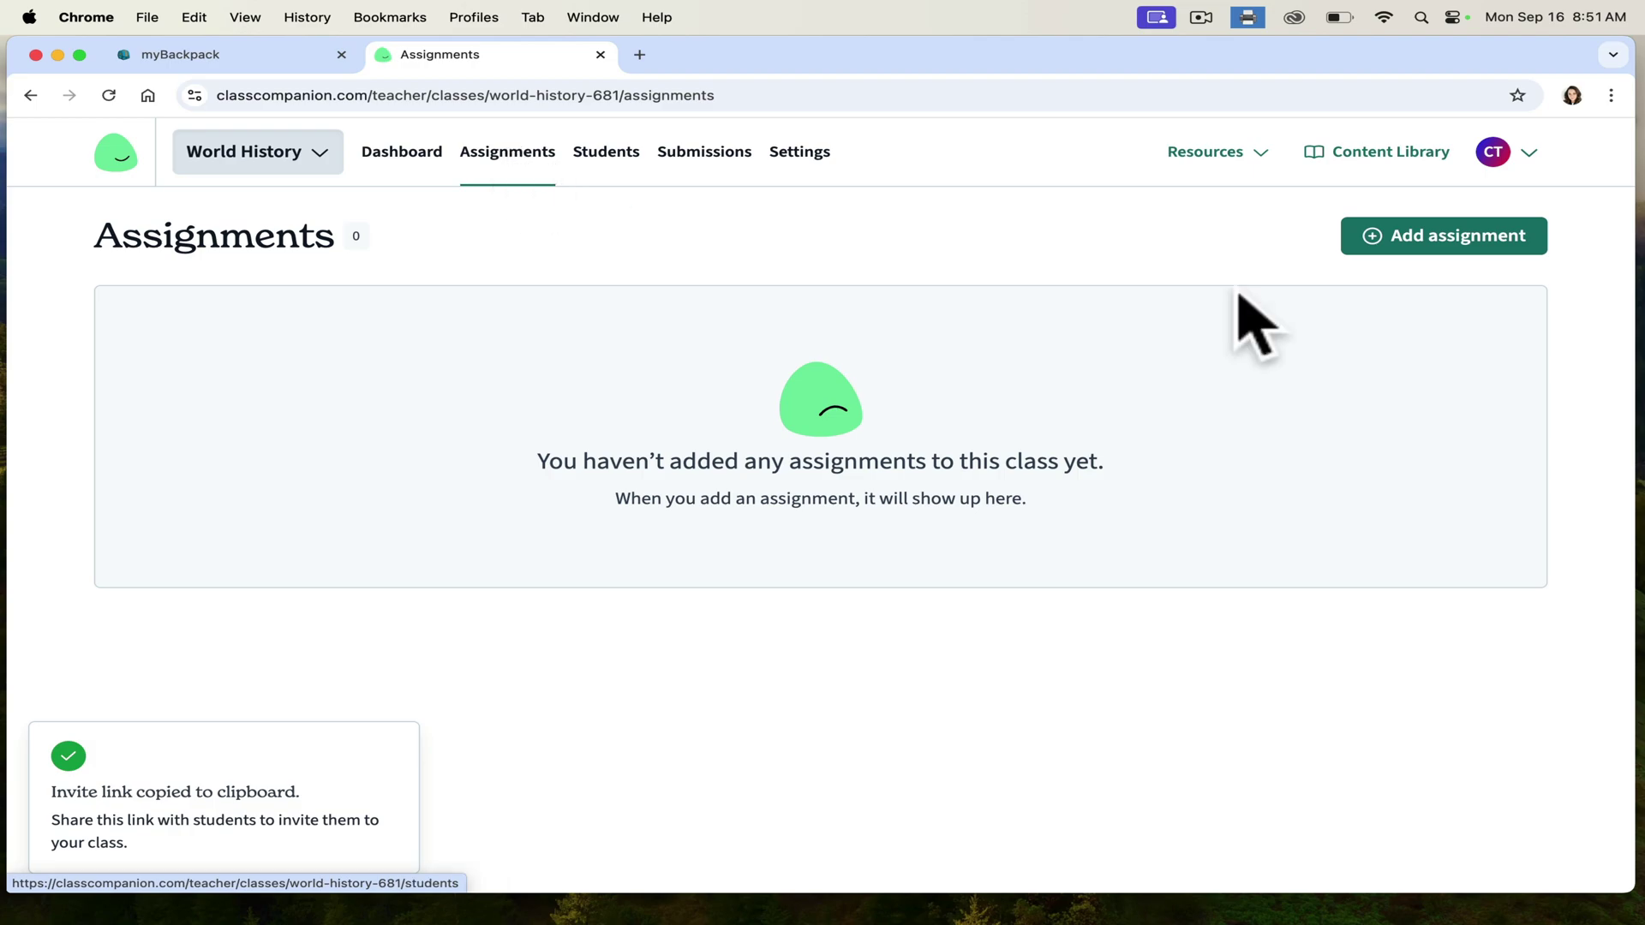
left_click(1476, 242)
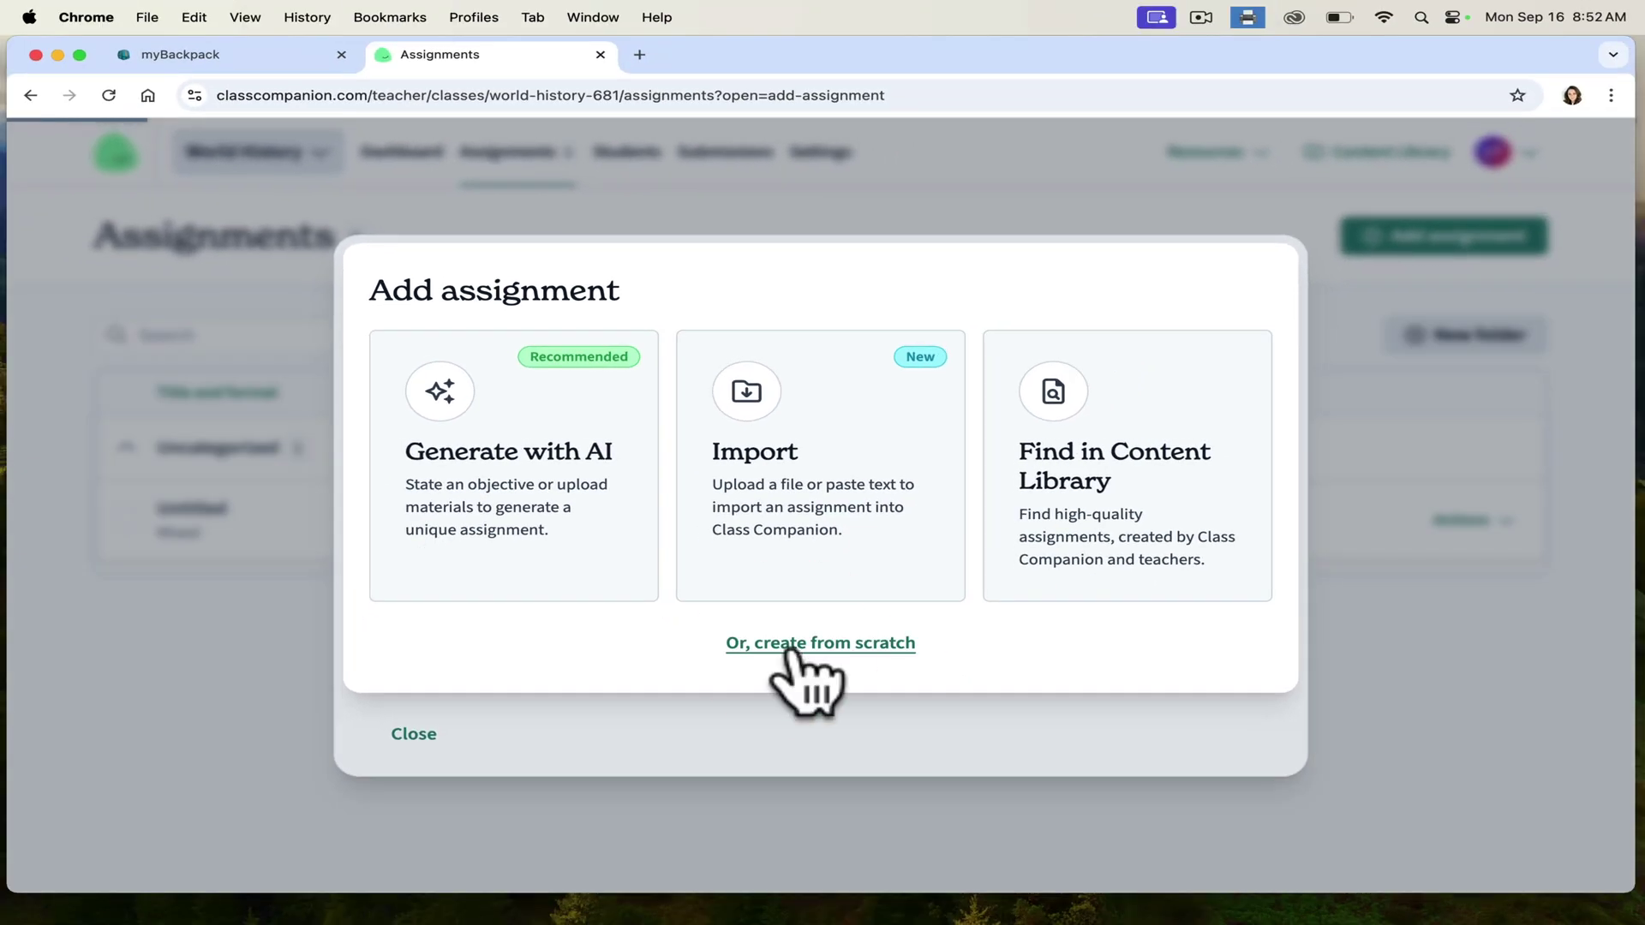
left_click(793, 660)
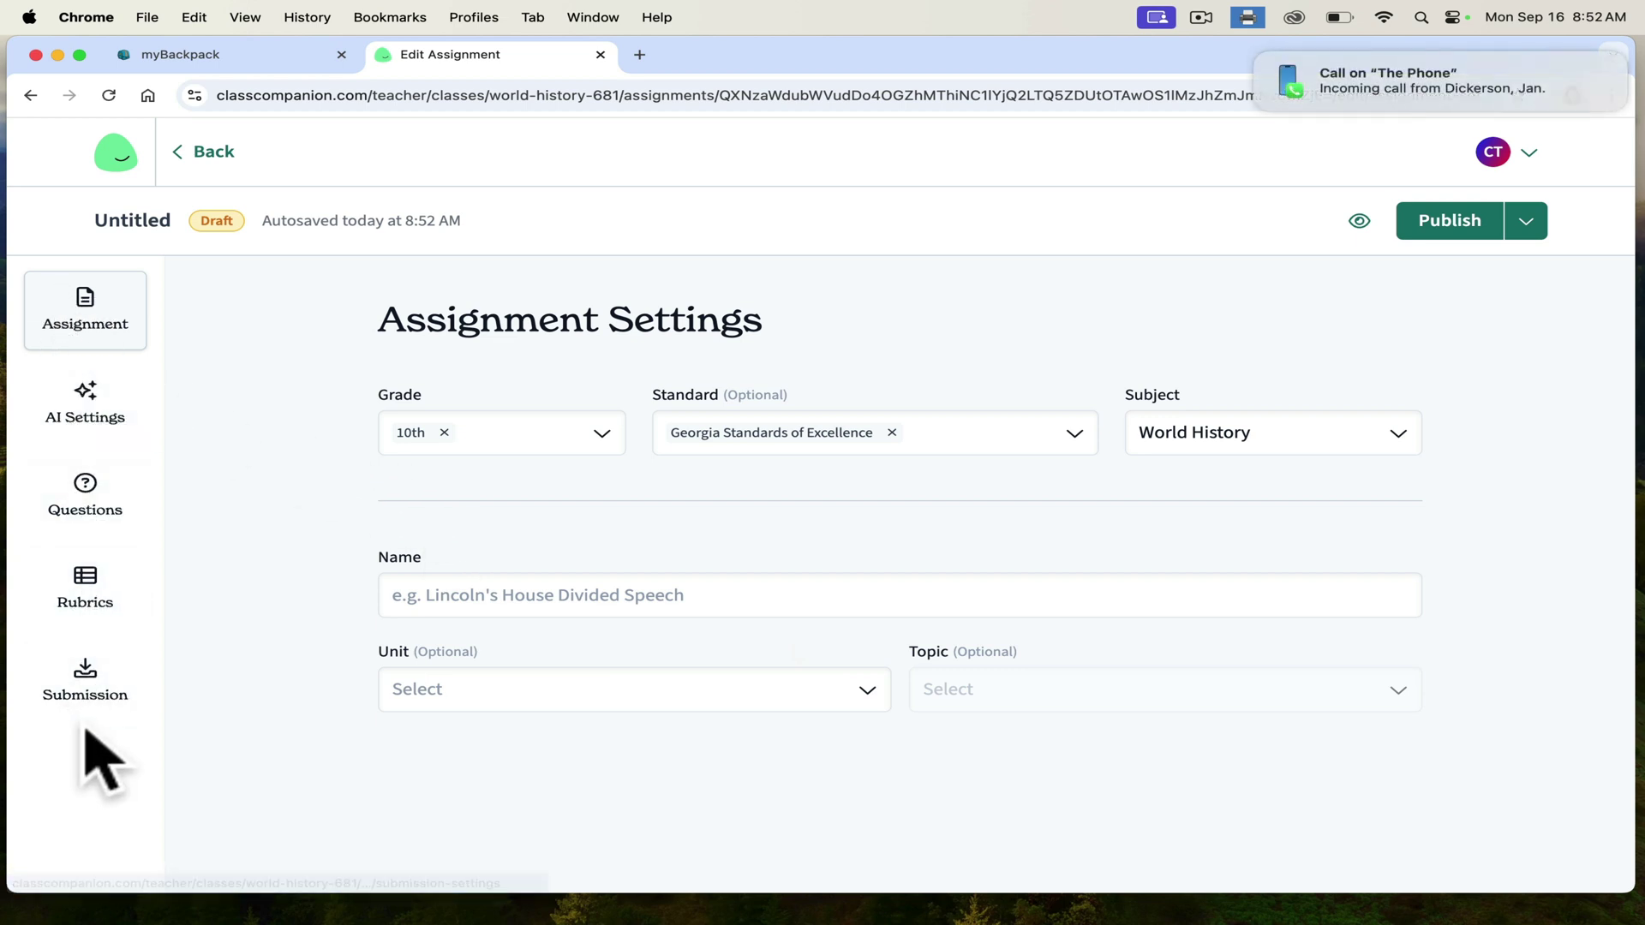
left_click(1256, 54)
left_click(443, 432)
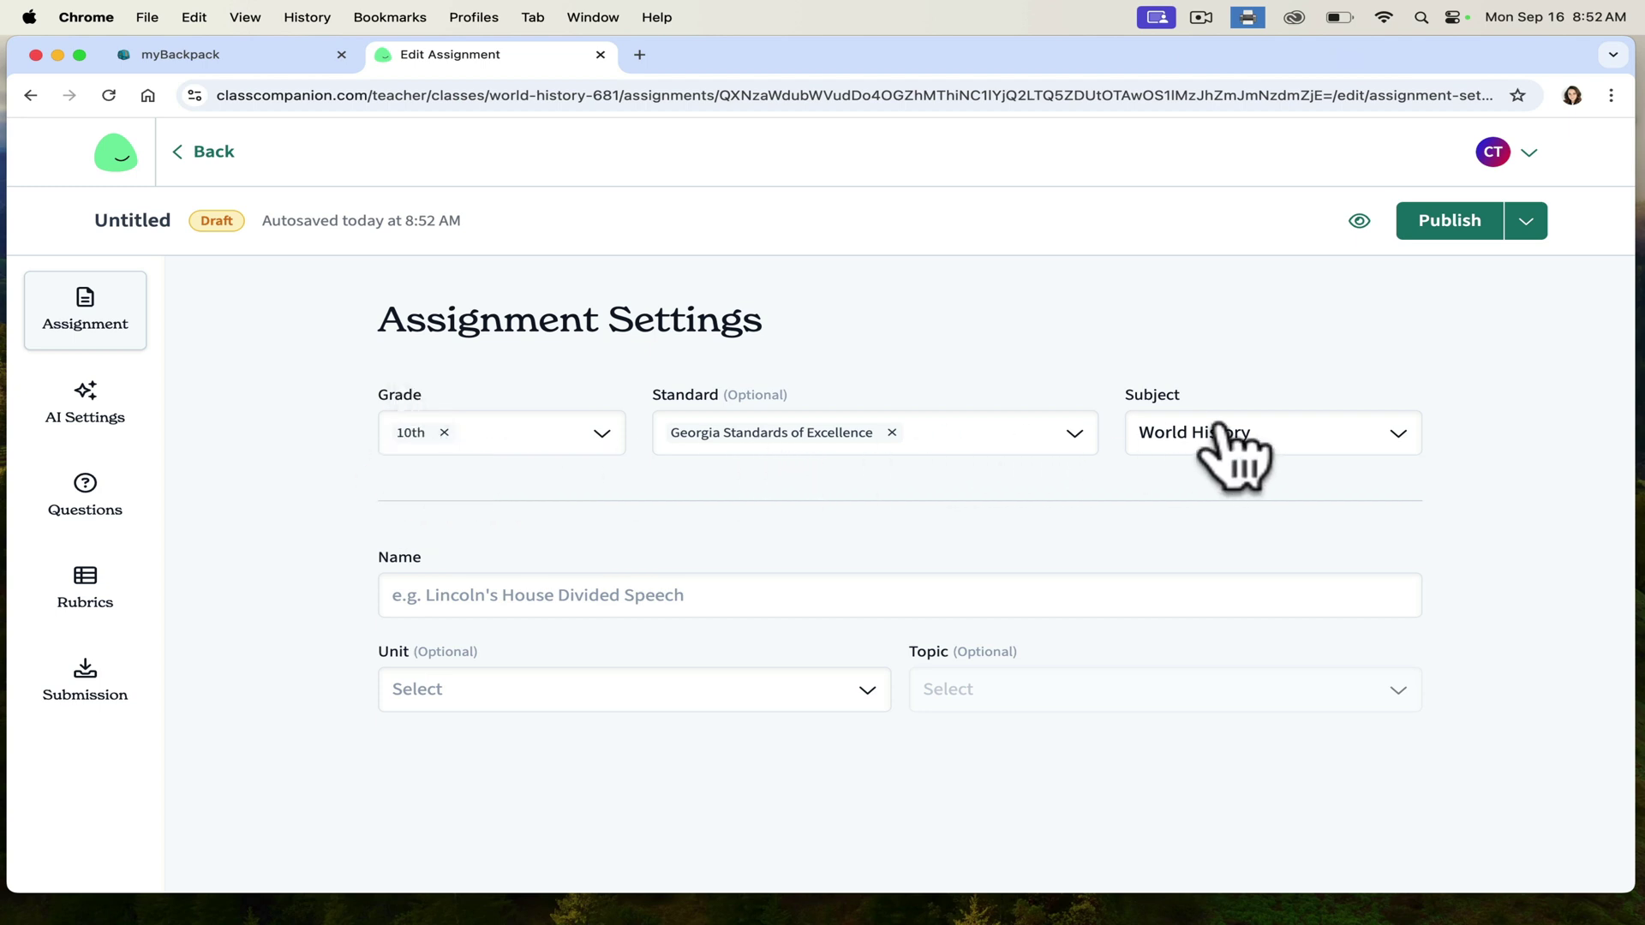
left_click(734, 594)
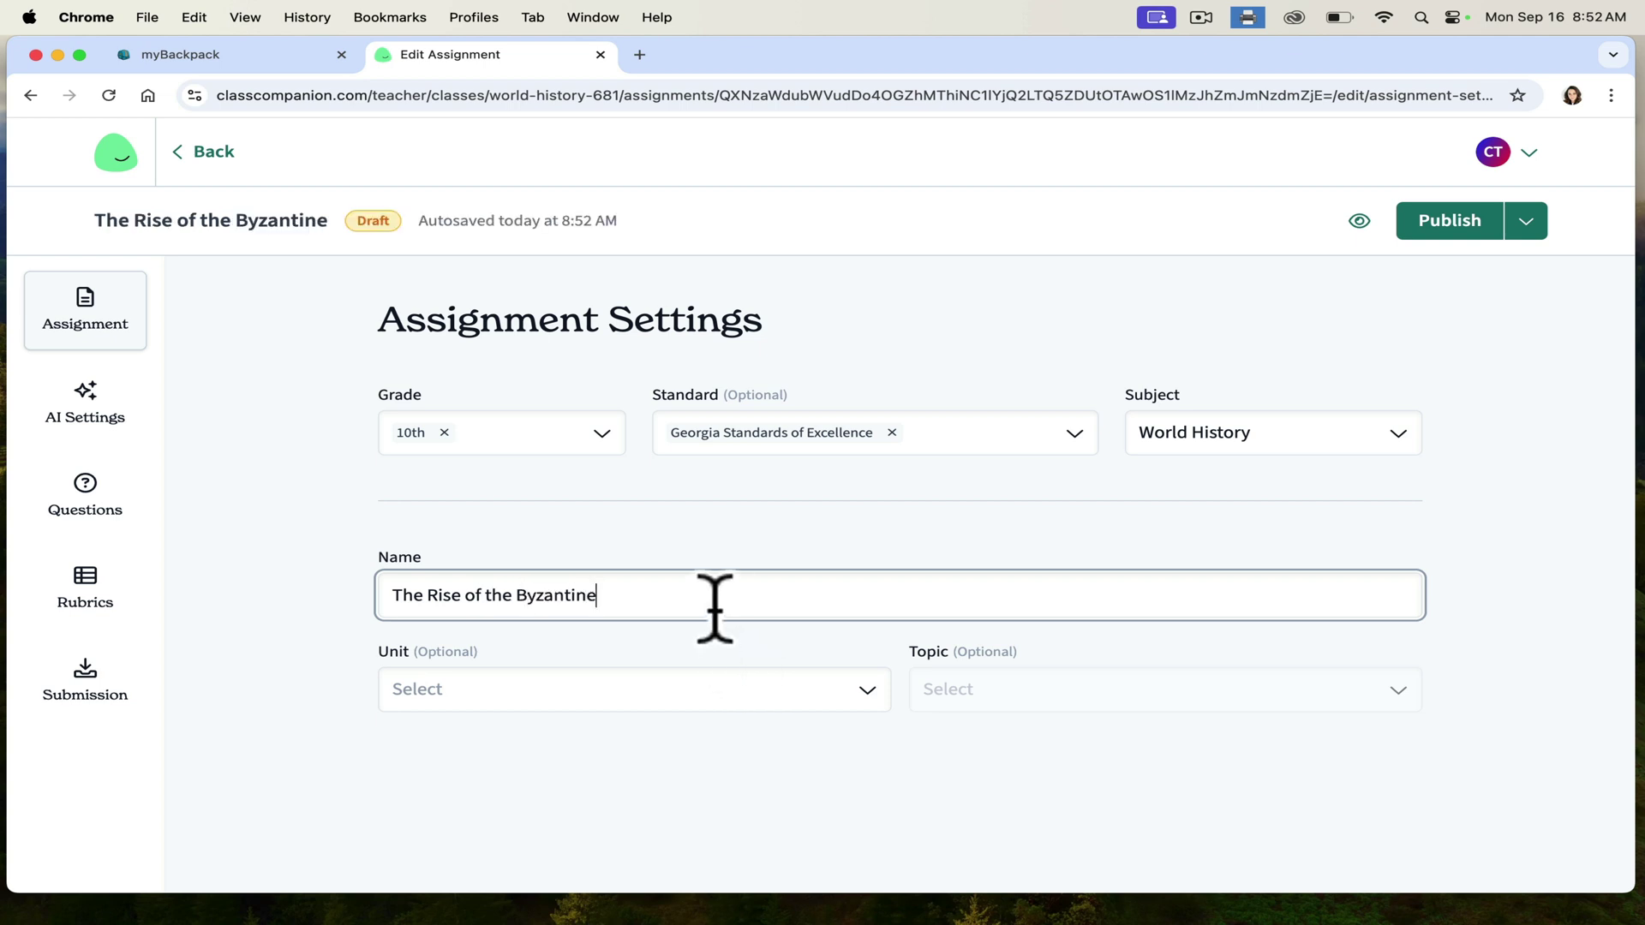
left_click(583, 681)
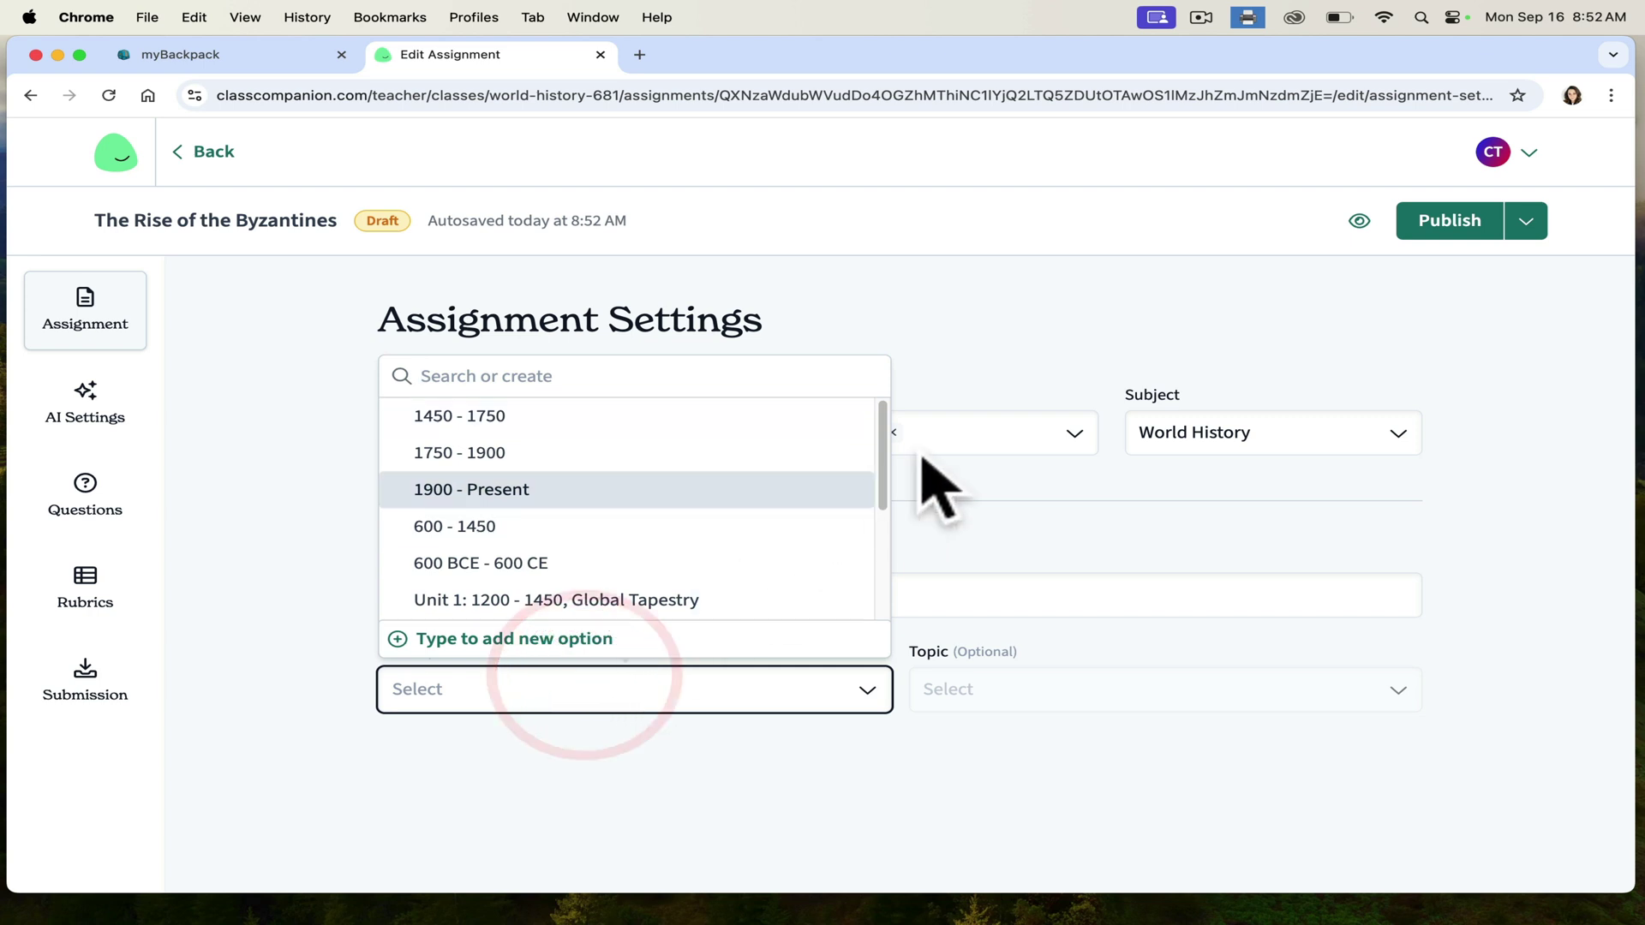
left_click_drag(883, 448, 870, 504)
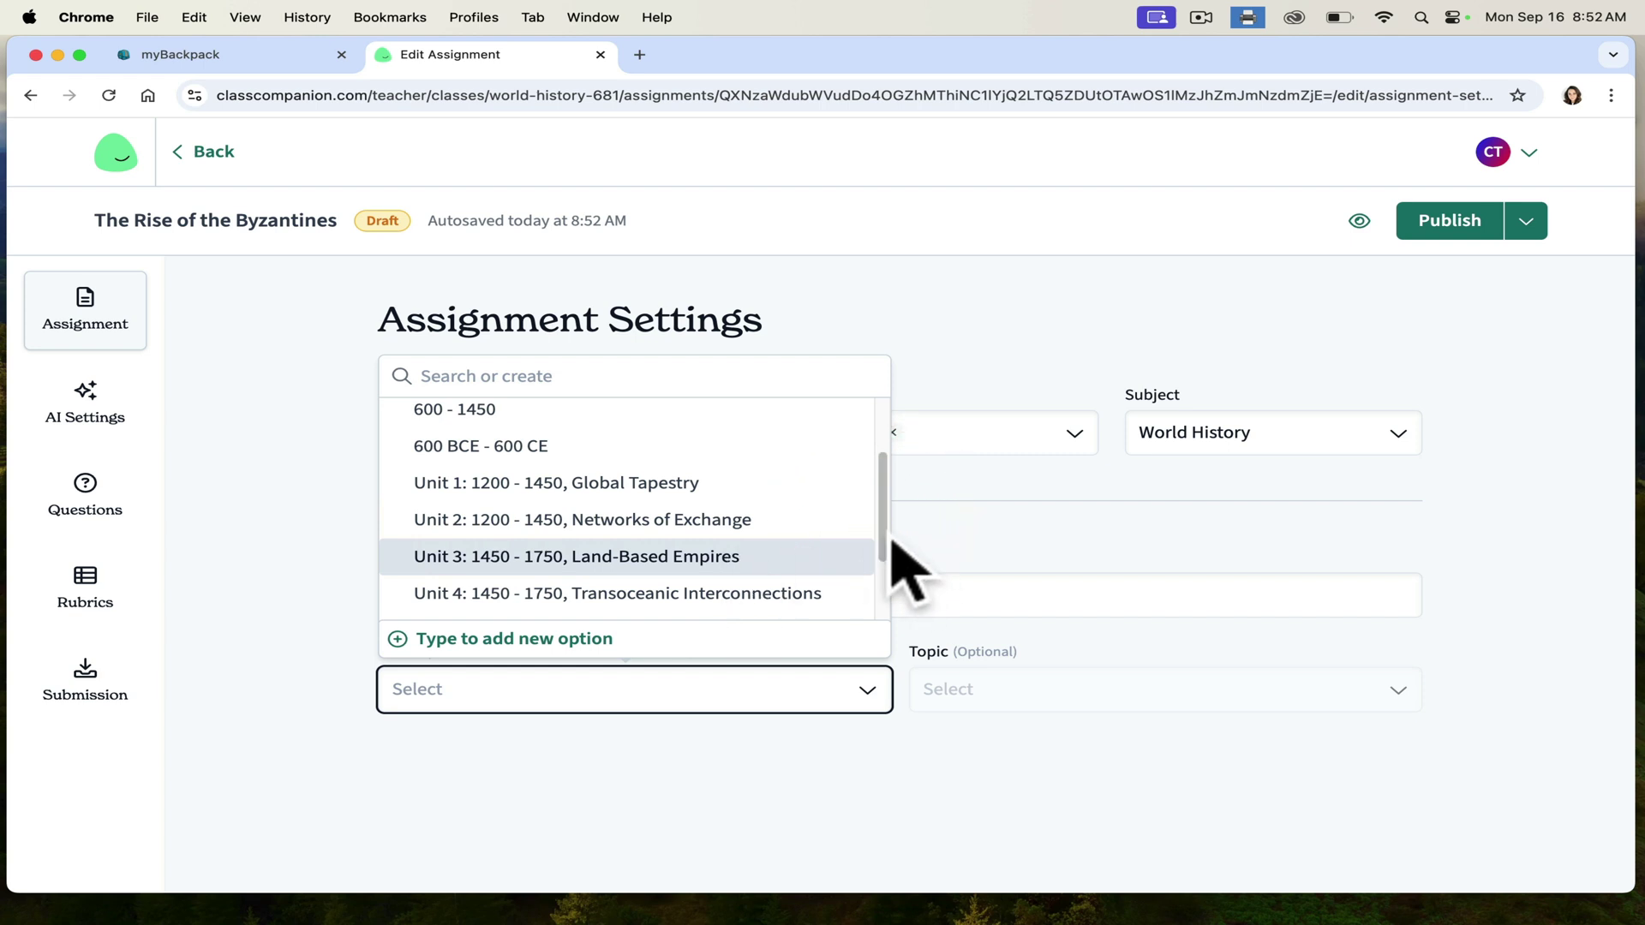
left_click_drag(884, 526, 886, 687)
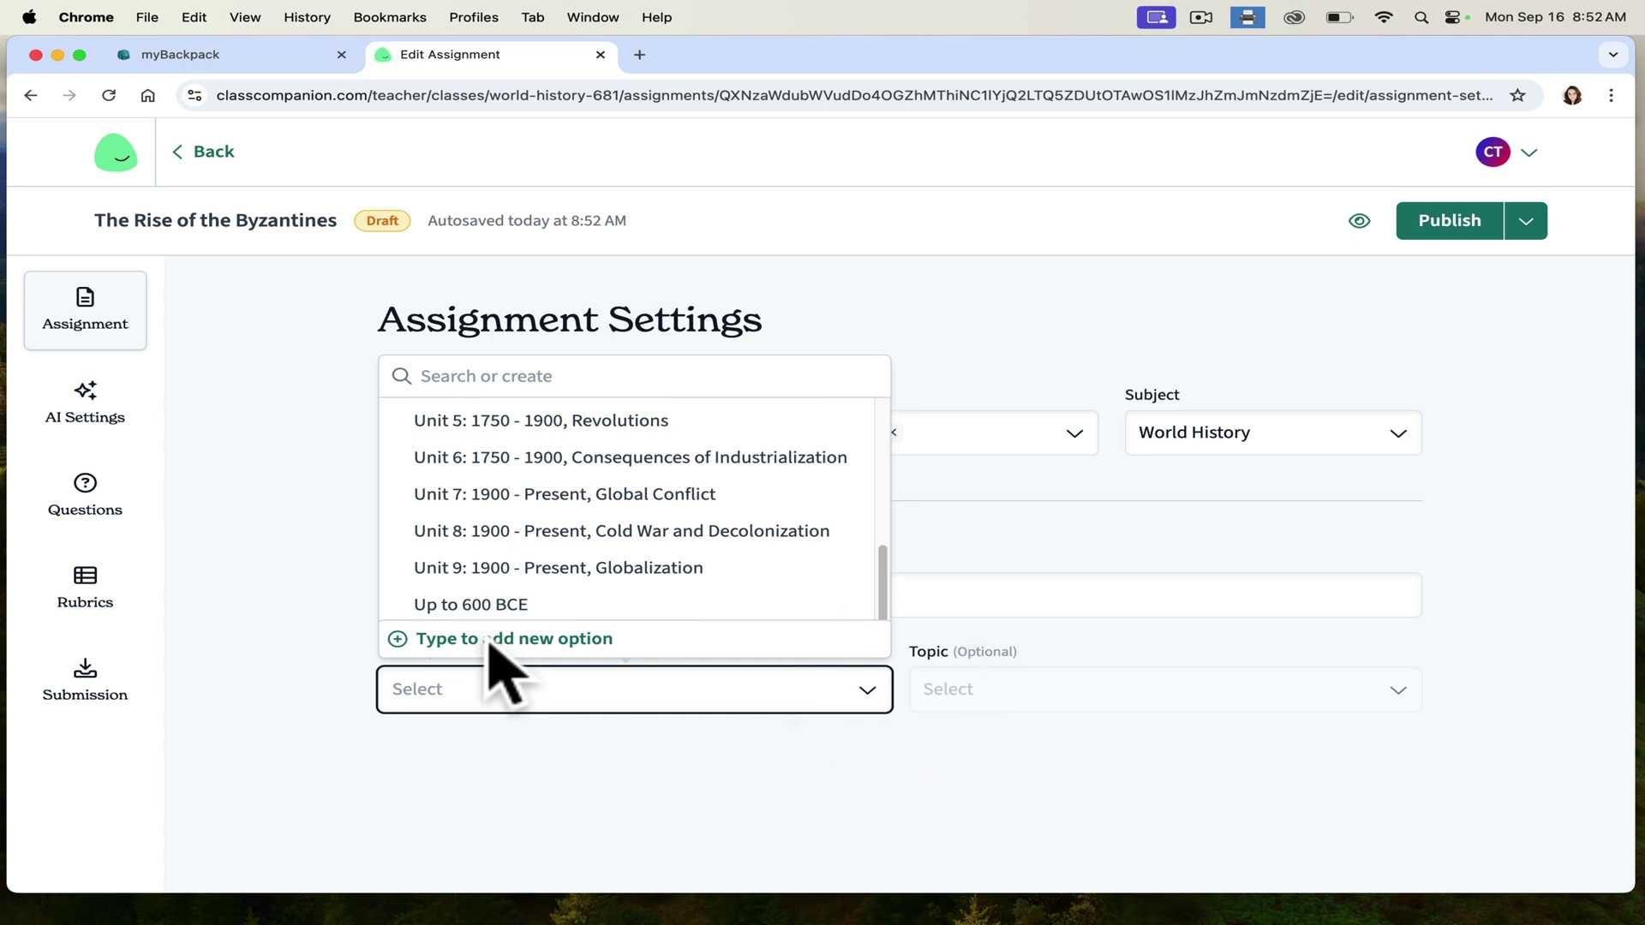
left_click(557, 638)
left_click(488, 647)
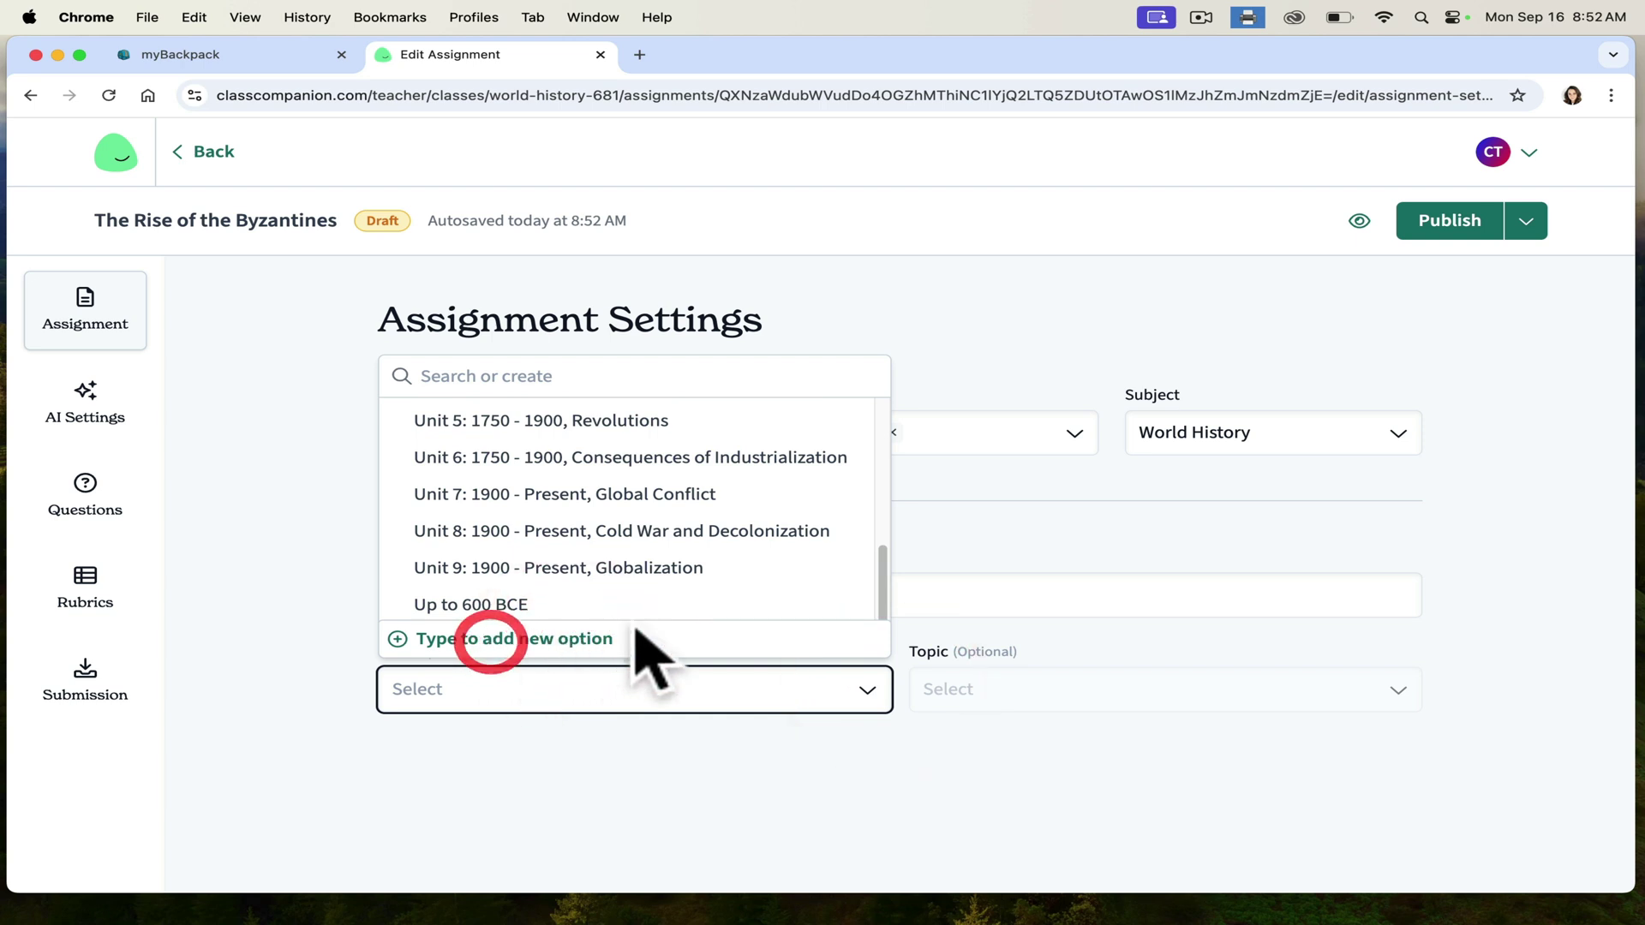
left_click(475, 695)
left_click(1052, 683)
left_click(680, 606)
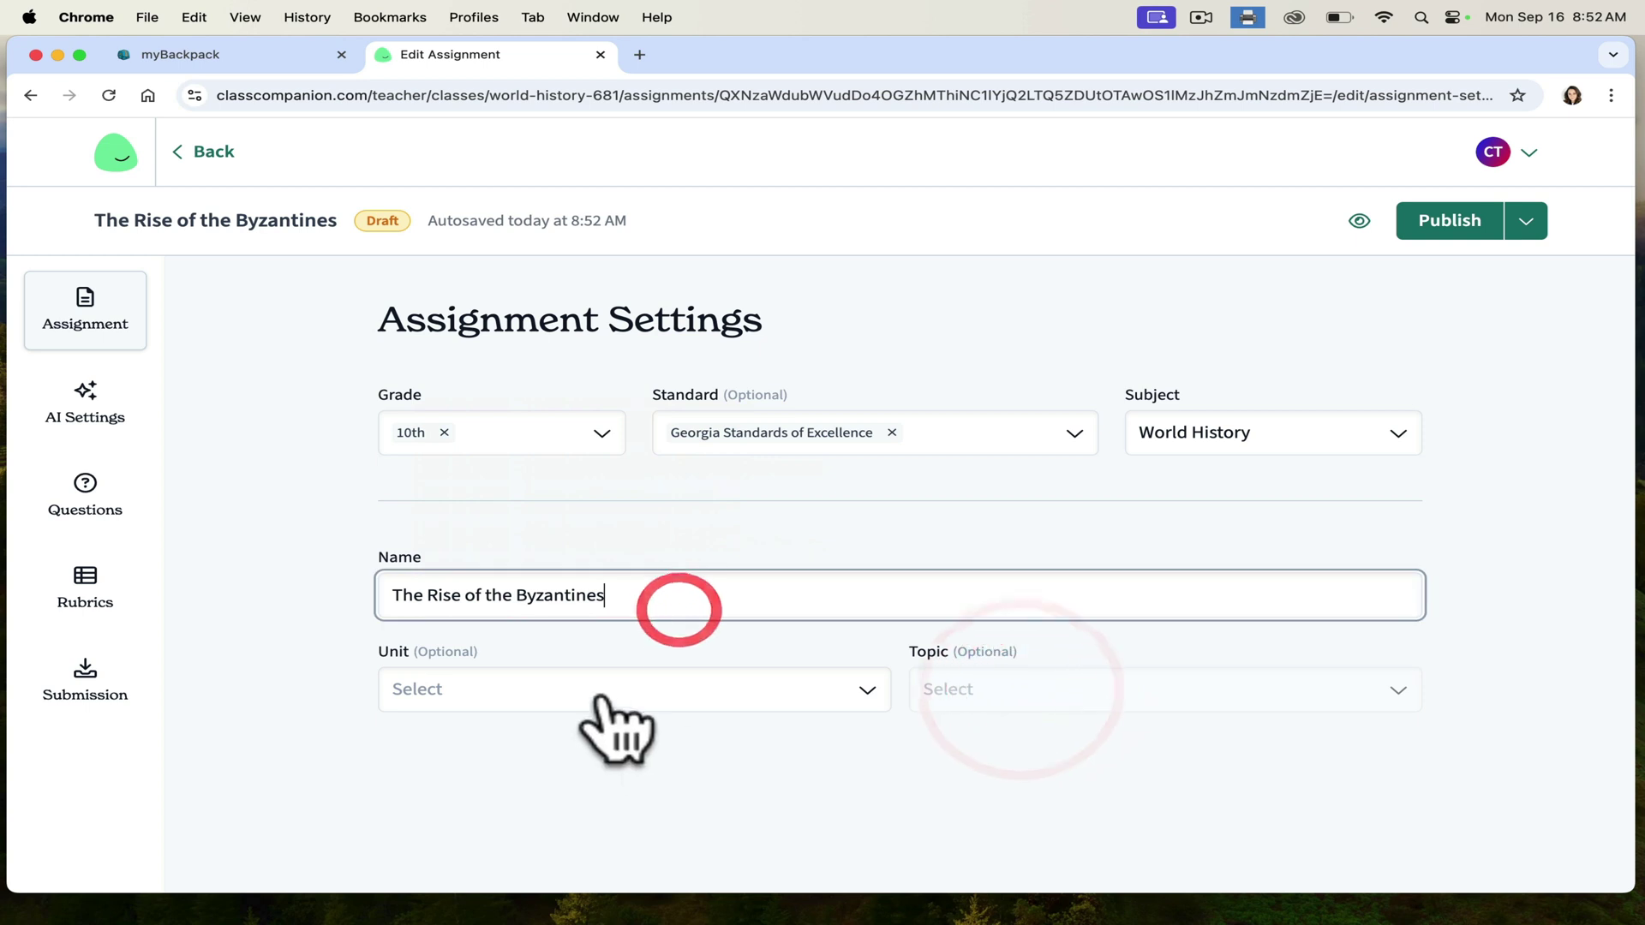
- Create a new unit named "Empires Rise" for the assignment and leave its topic unset
left_click(600, 690)
left_click(709, 382)
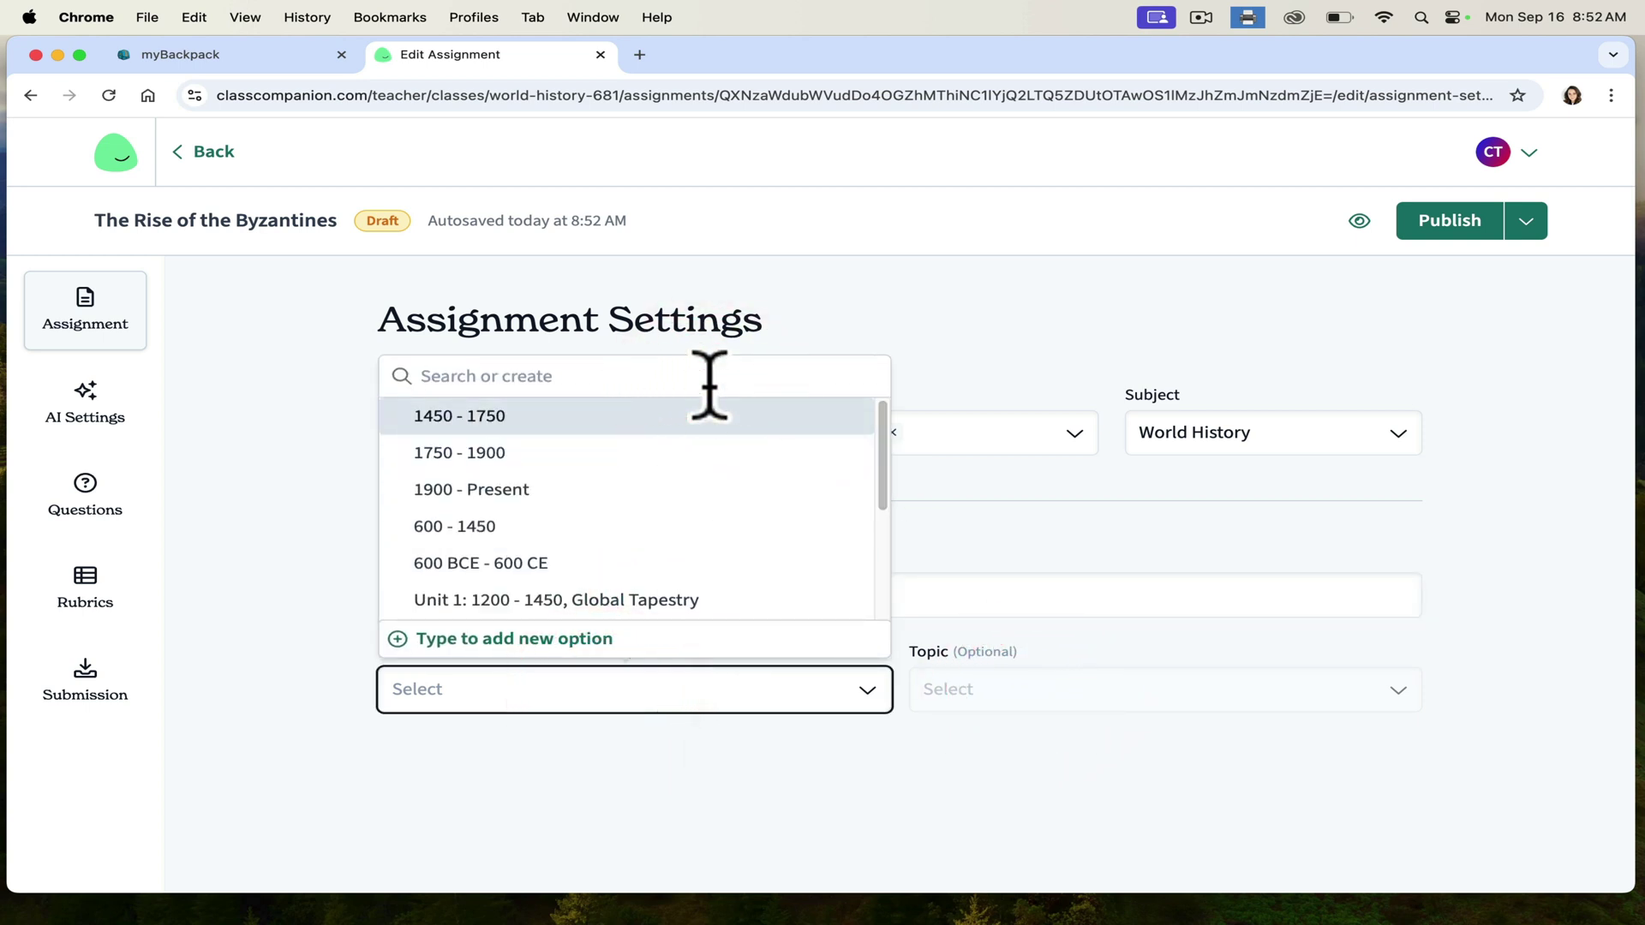
type("Empires")
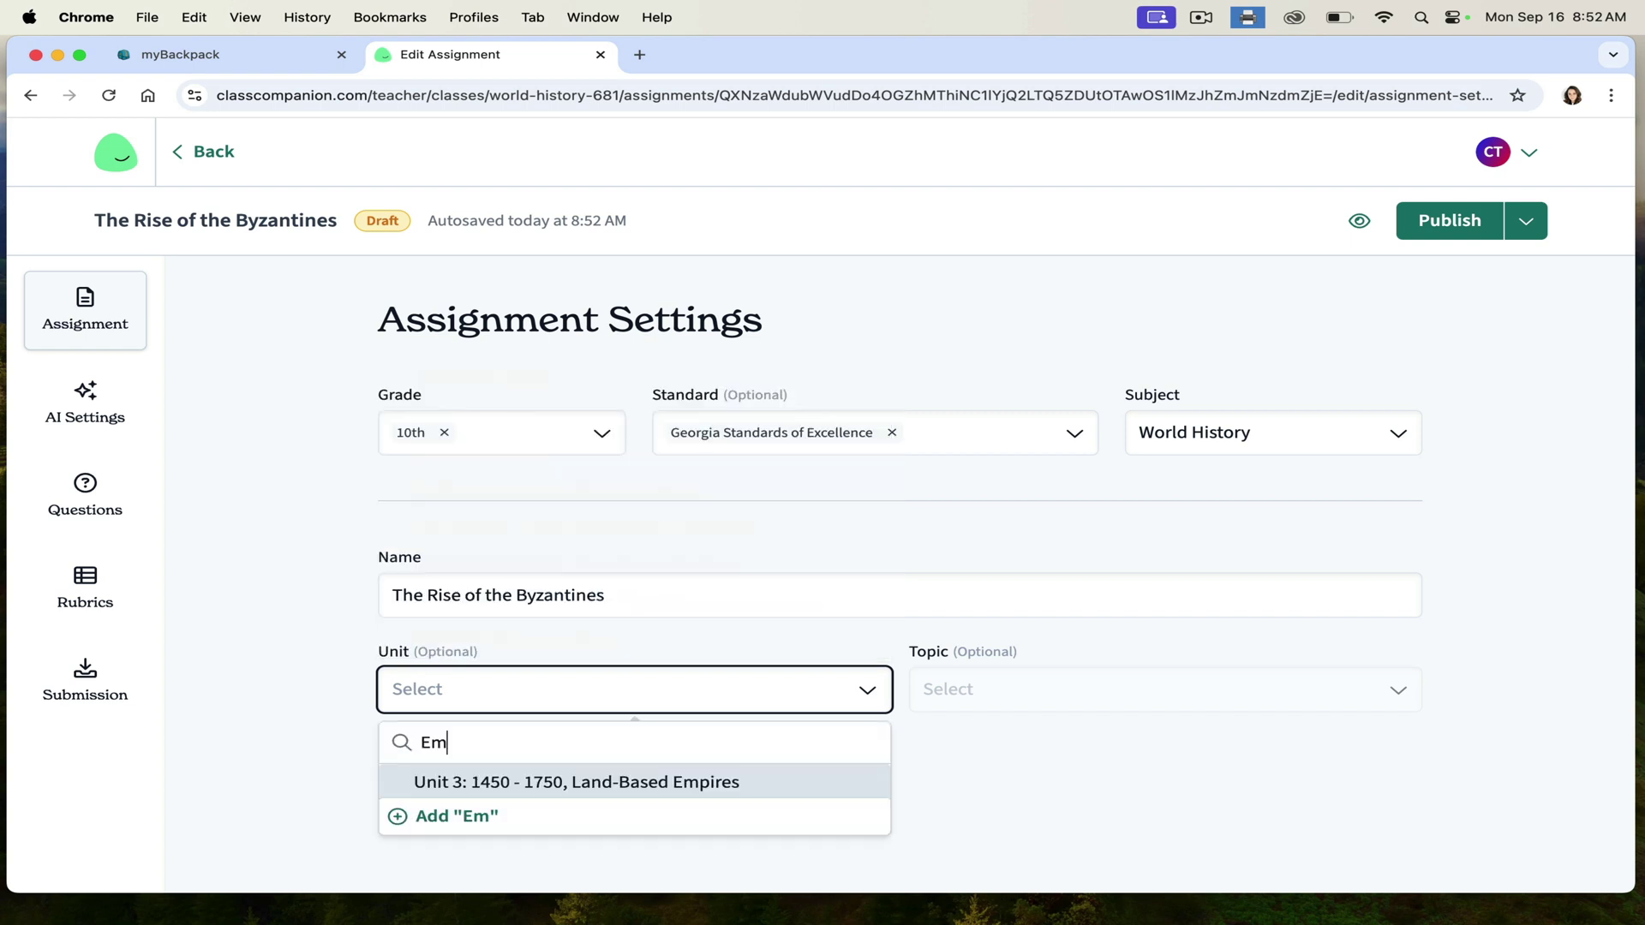
type("Rise")
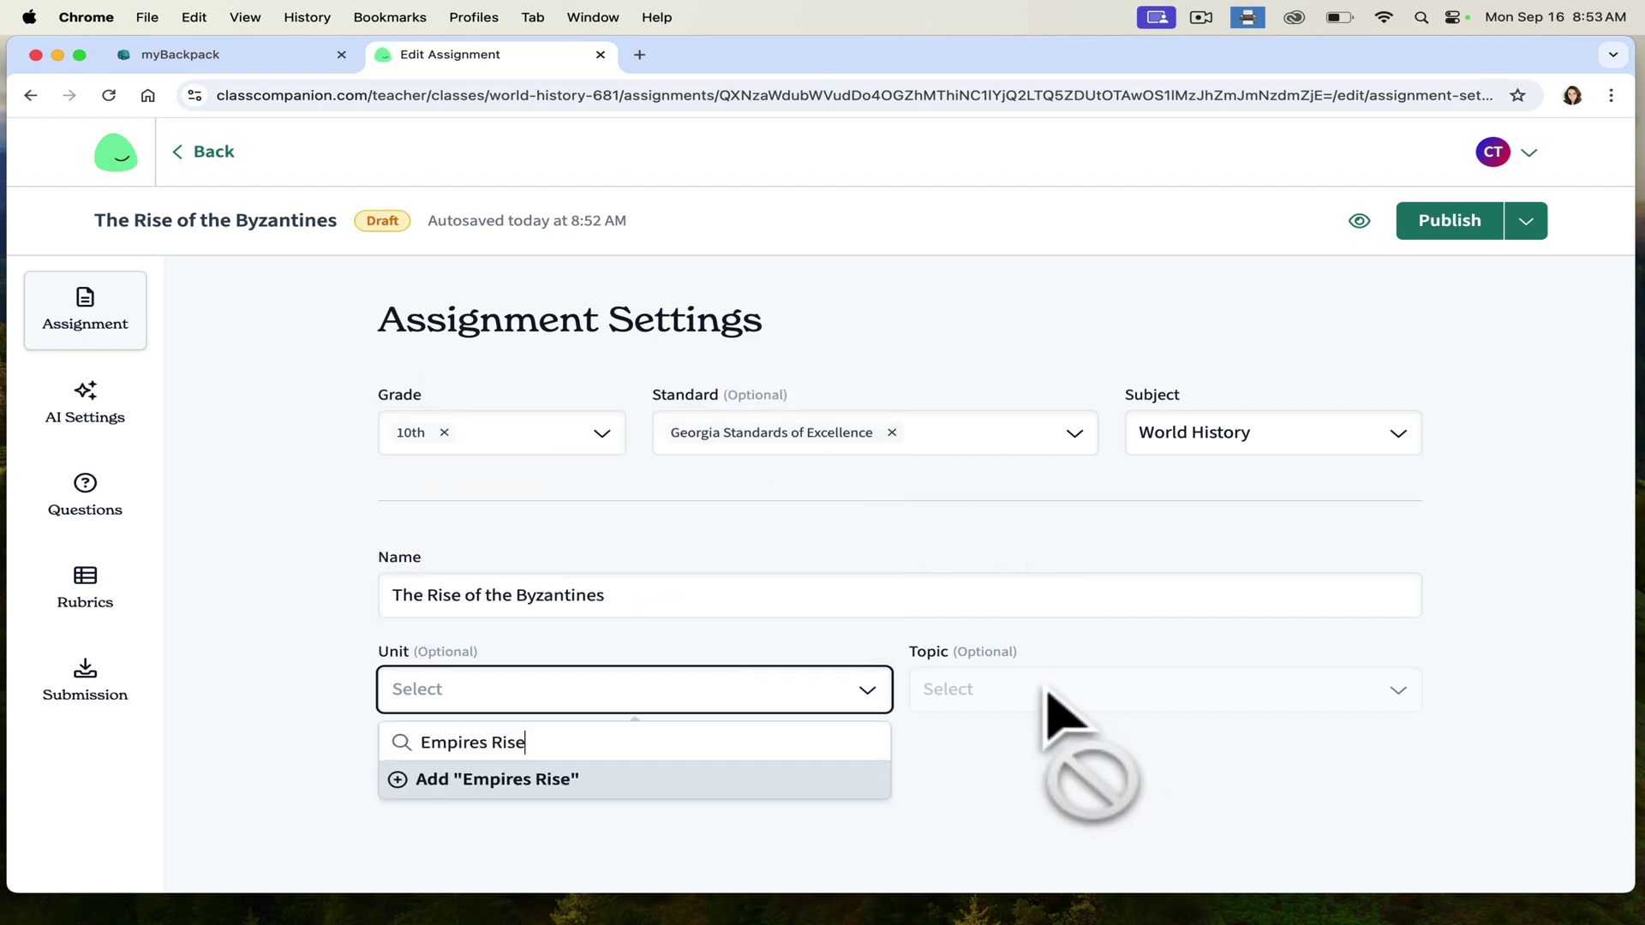
left_click(1085, 773)
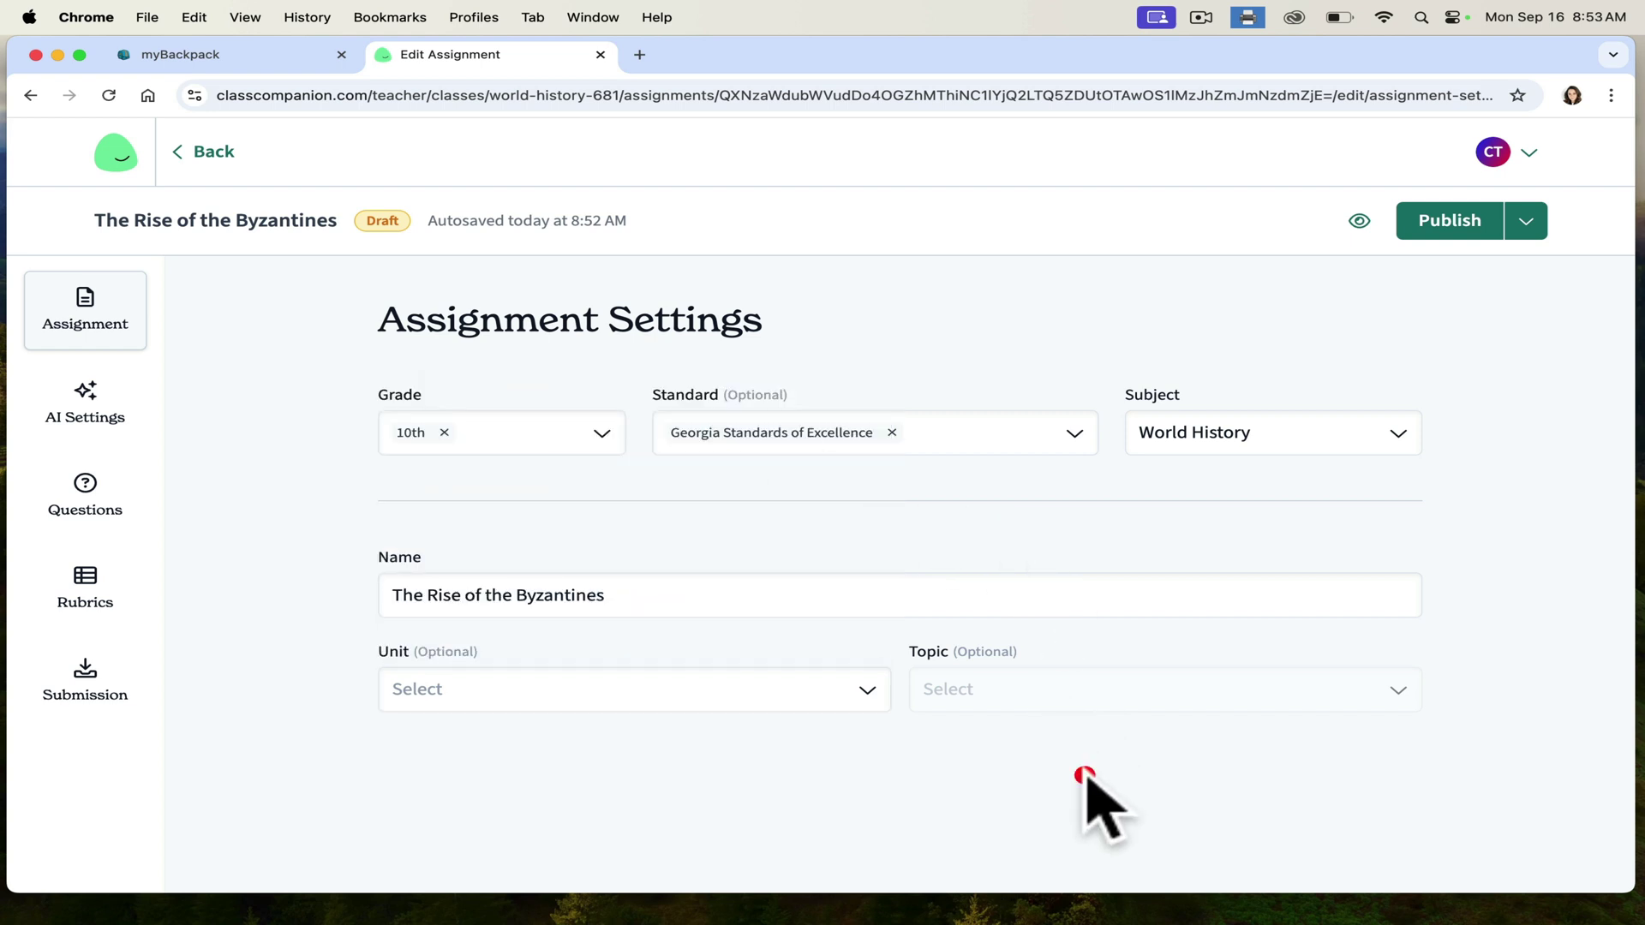
left_click(716, 707)
left_click(505, 781)
left_click(1040, 686)
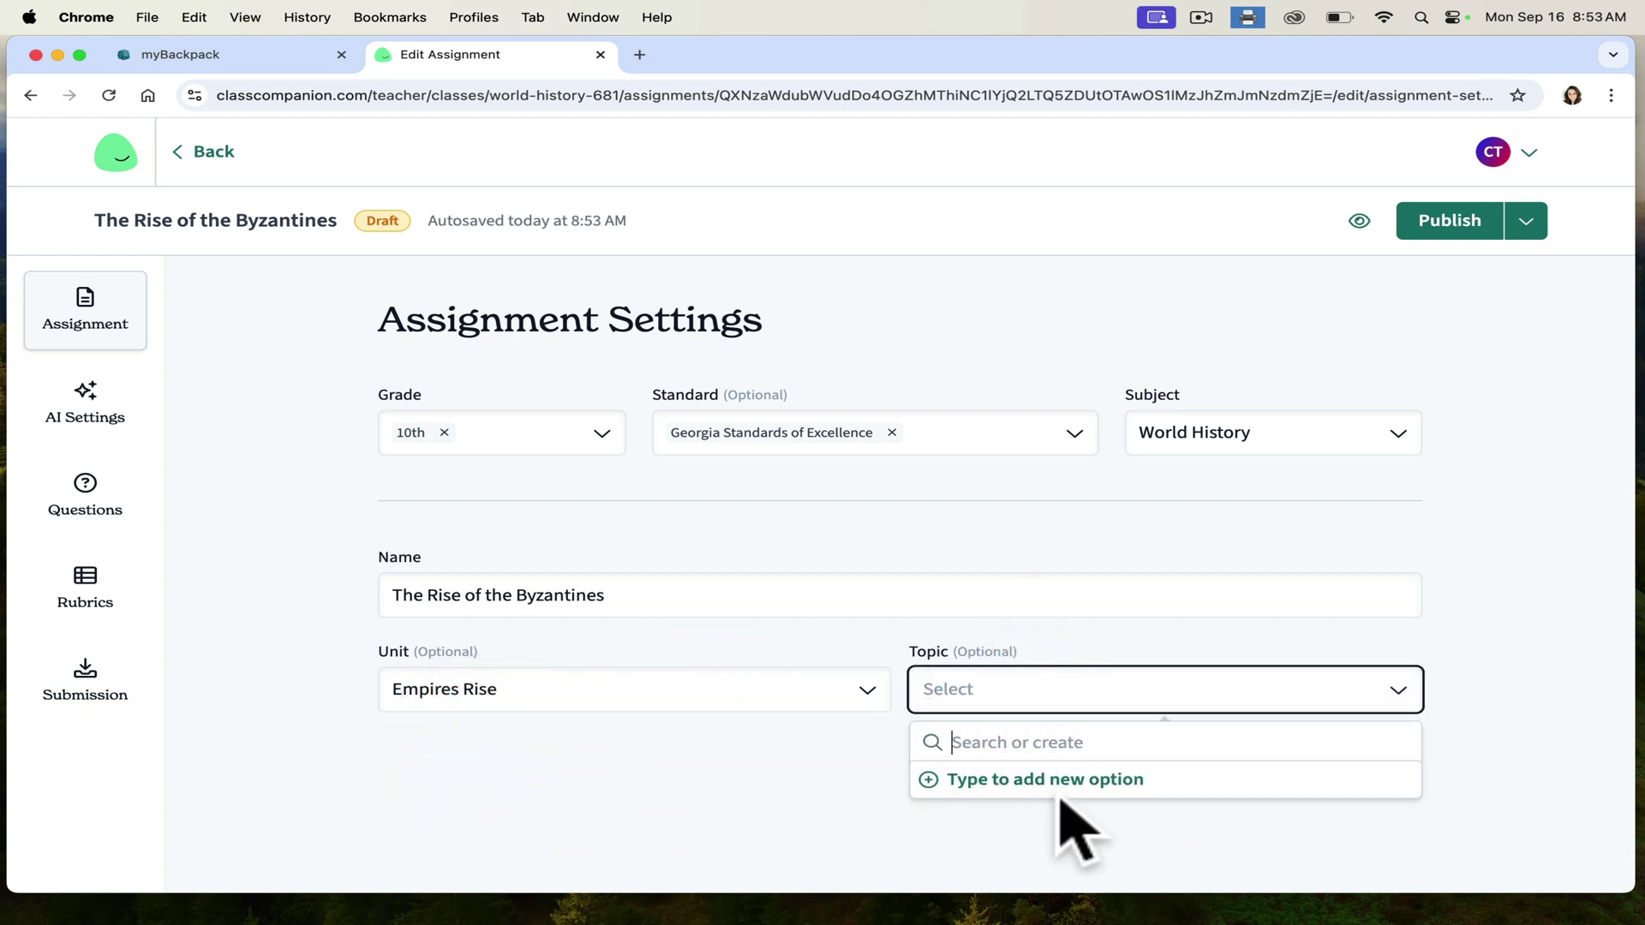
left_click(722, 805)
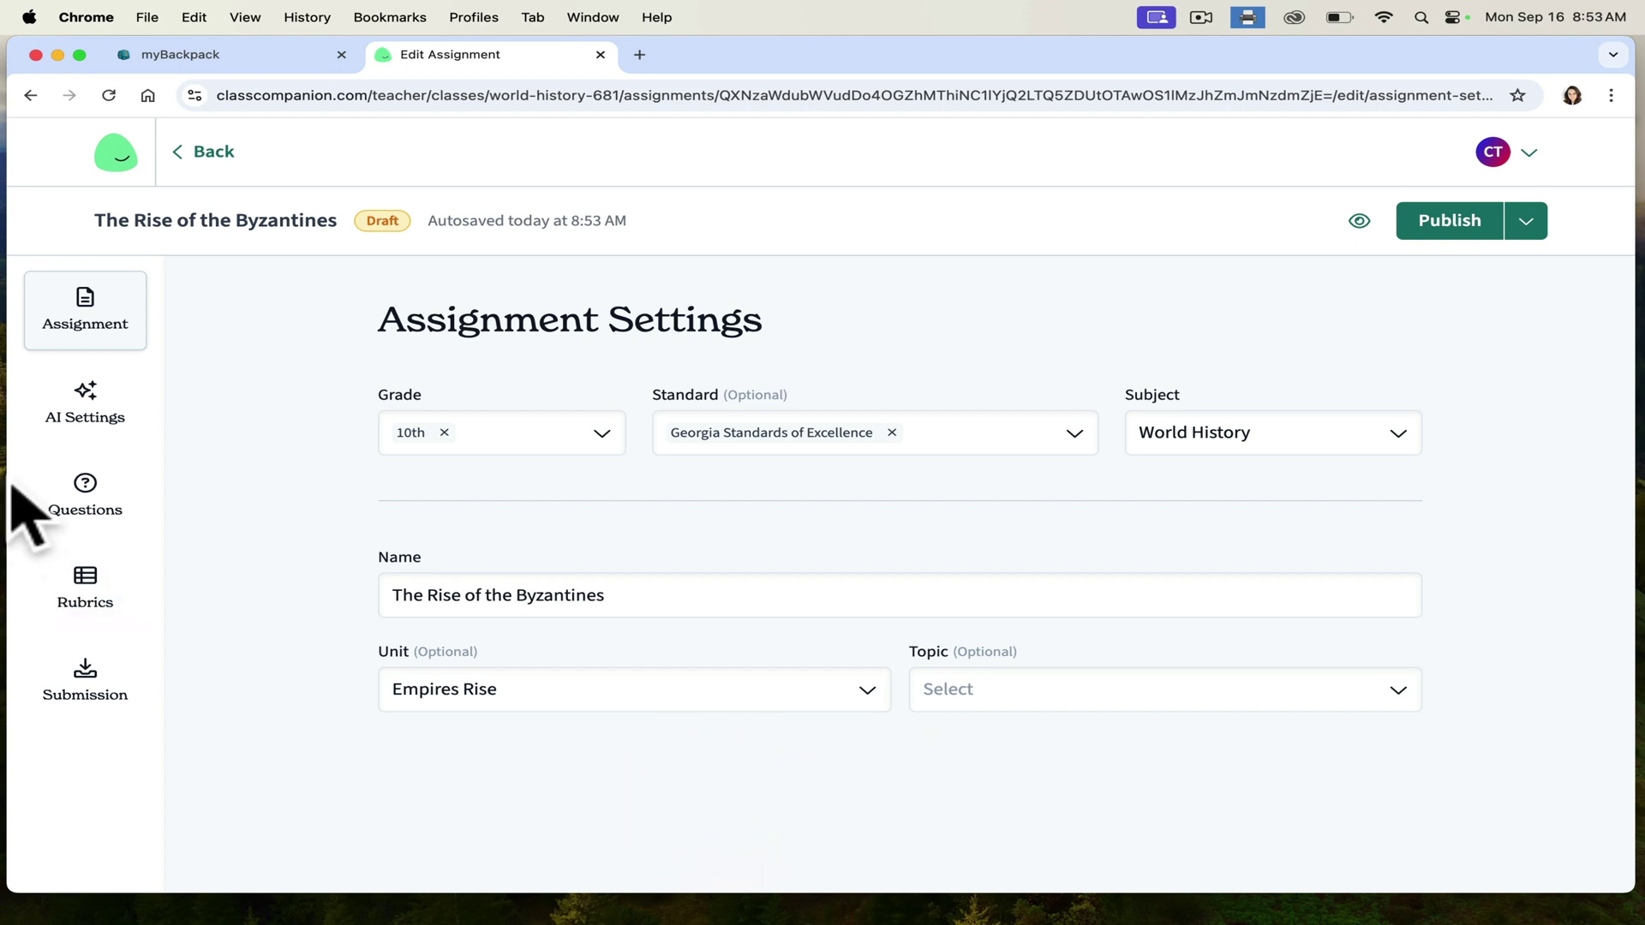
- Look through the assignment's AI context, question types, and short answer and essay rubric sections
left_click(112, 411)
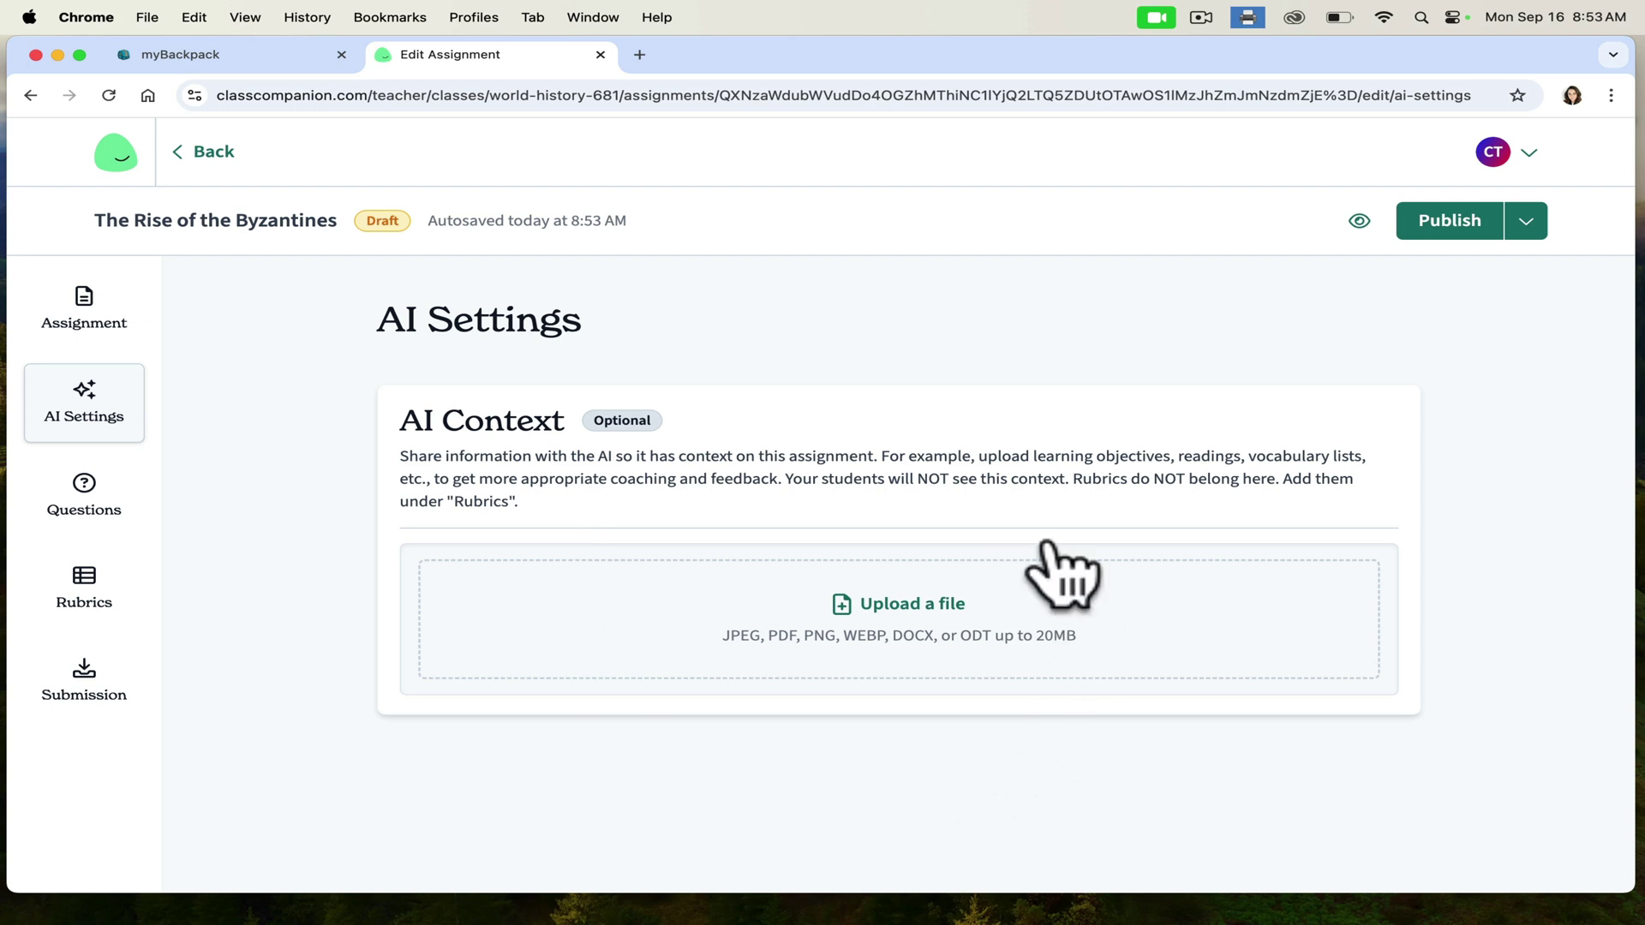
left_click(77, 480)
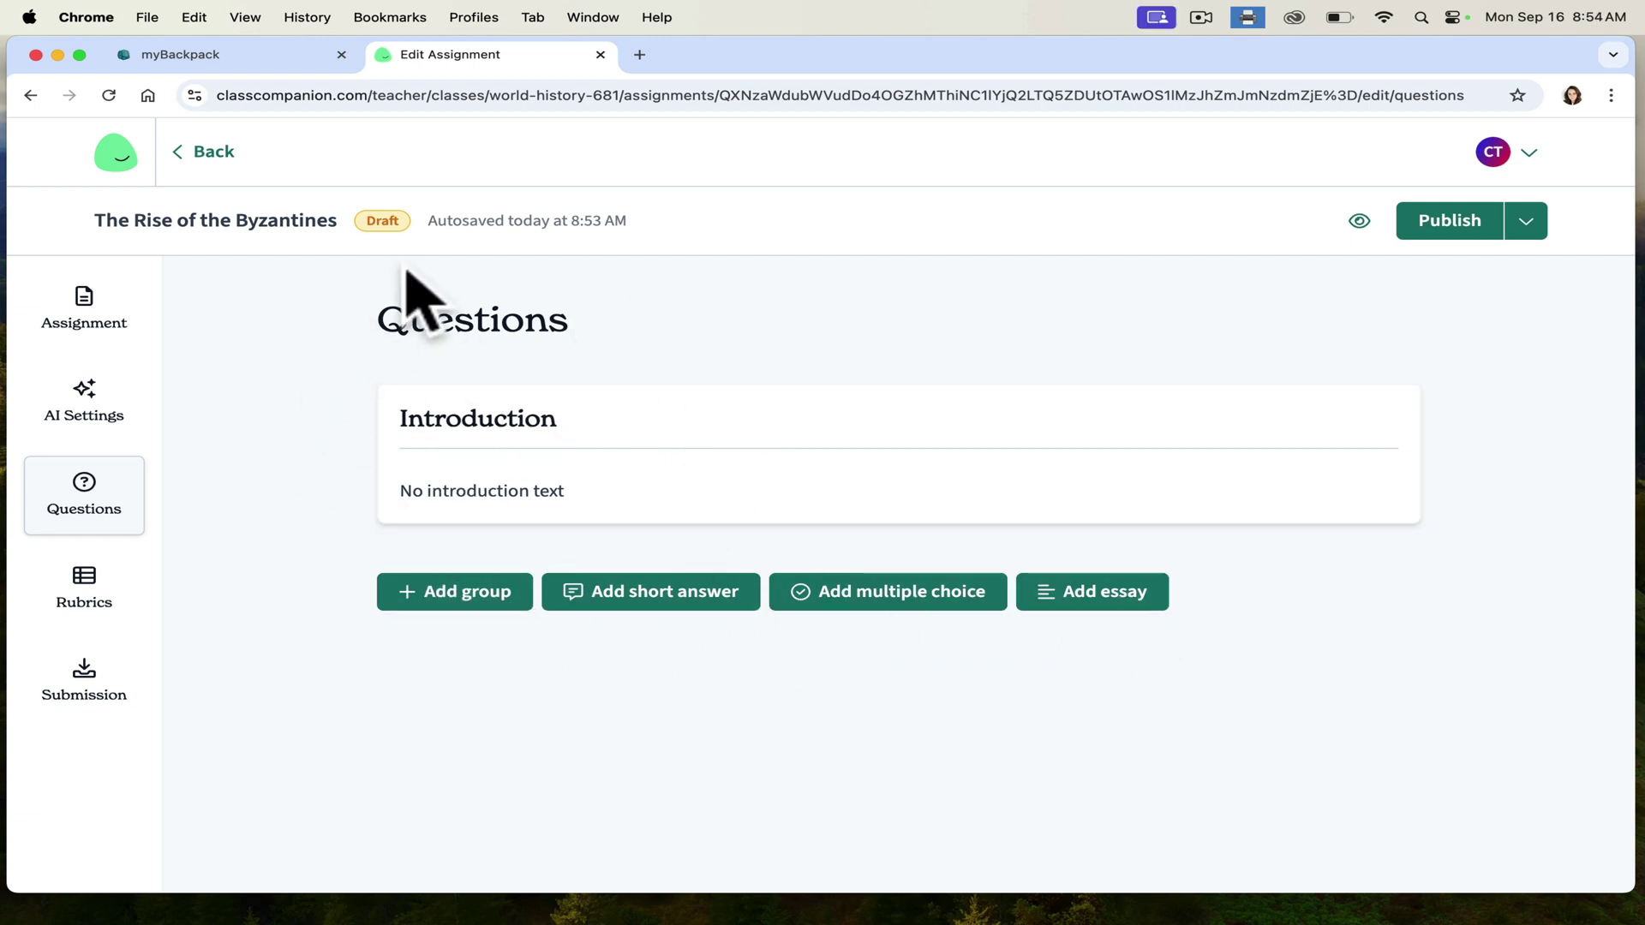
left_click(96, 574)
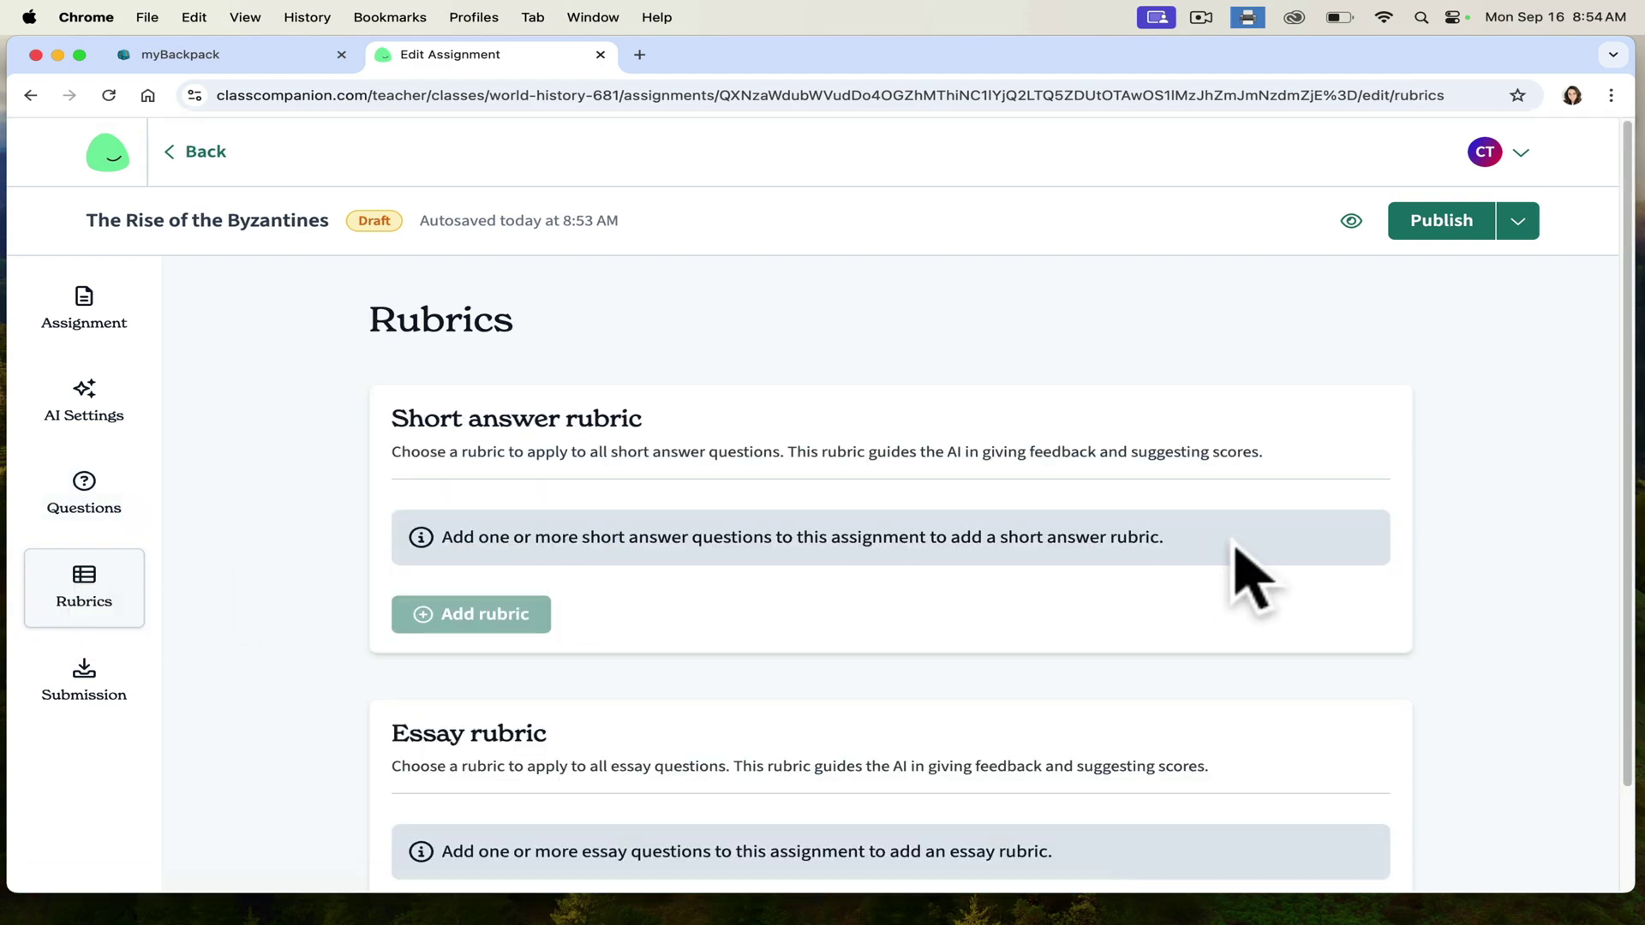
left_click_drag(1631, 319, 1630, 457)
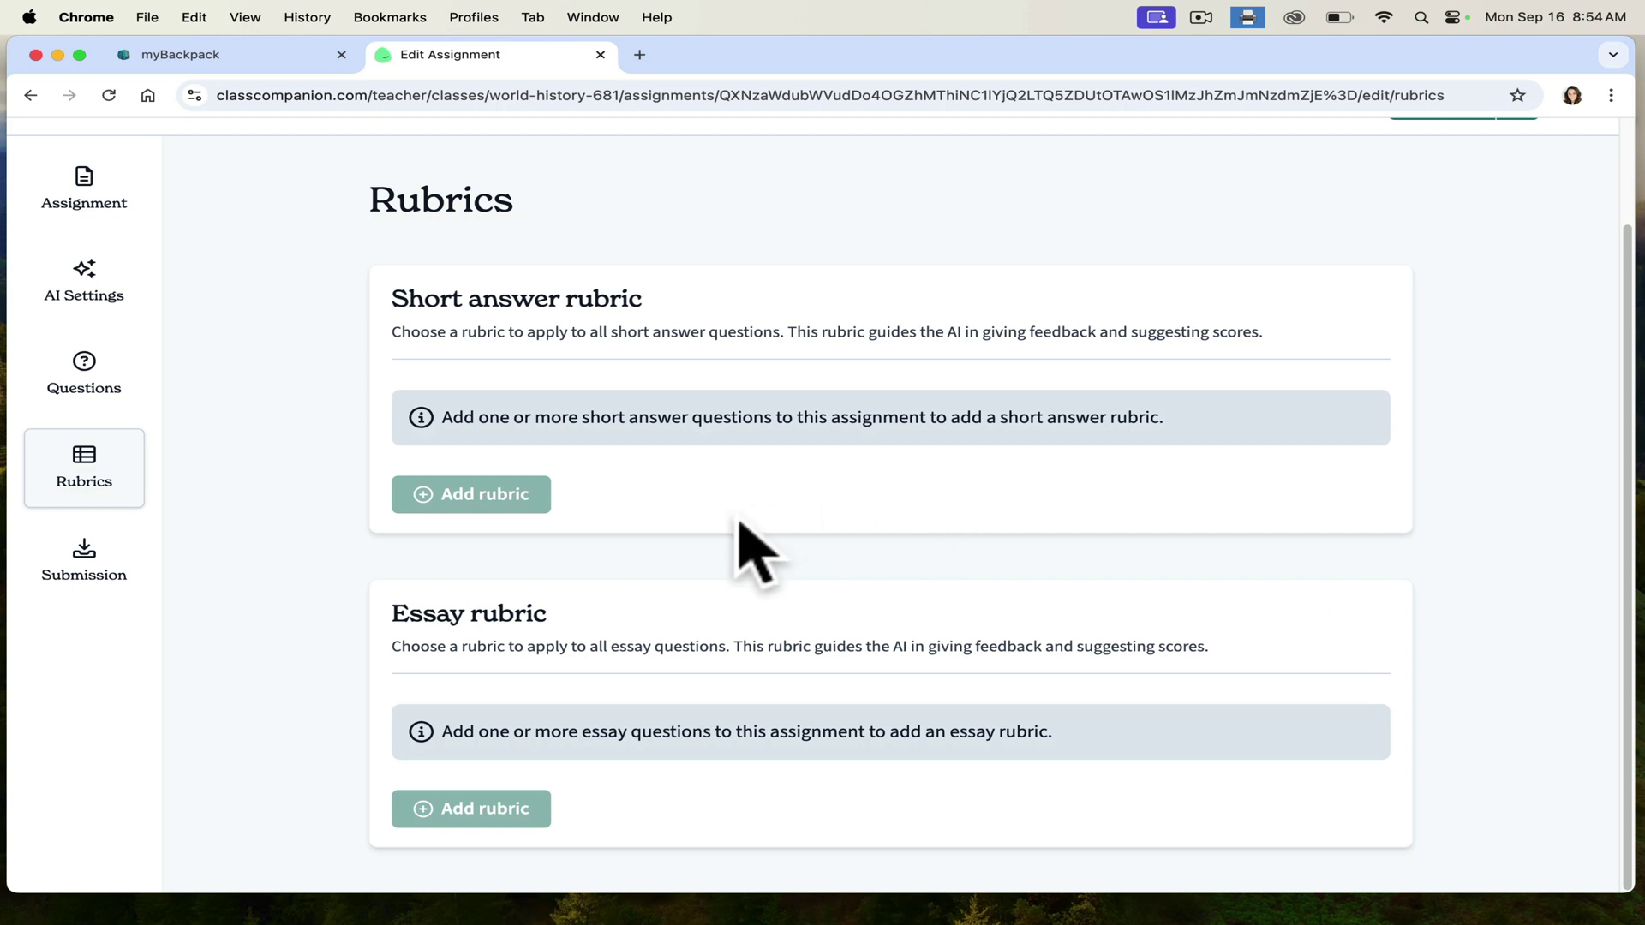
left_click(472, 501)
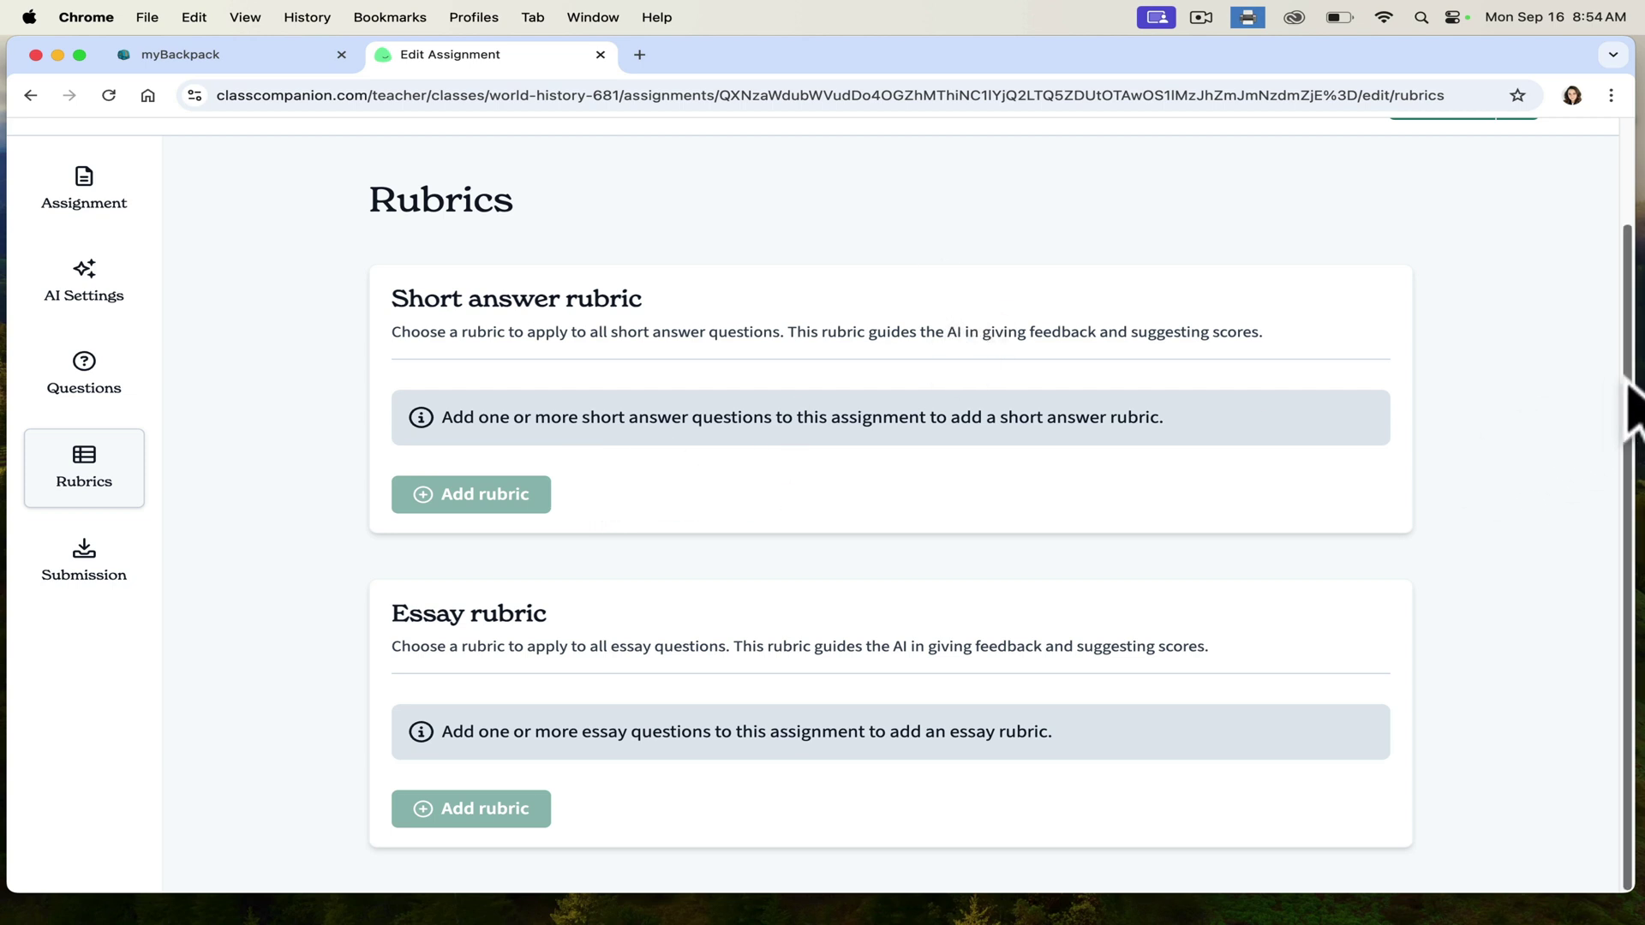
left_click_drag(1624, 381, 1609, 207)
- Add the short answer question "Why was the Byzantine Empire so powerful at its height?" and show its additional scoring criteria
left_click(82, 501)
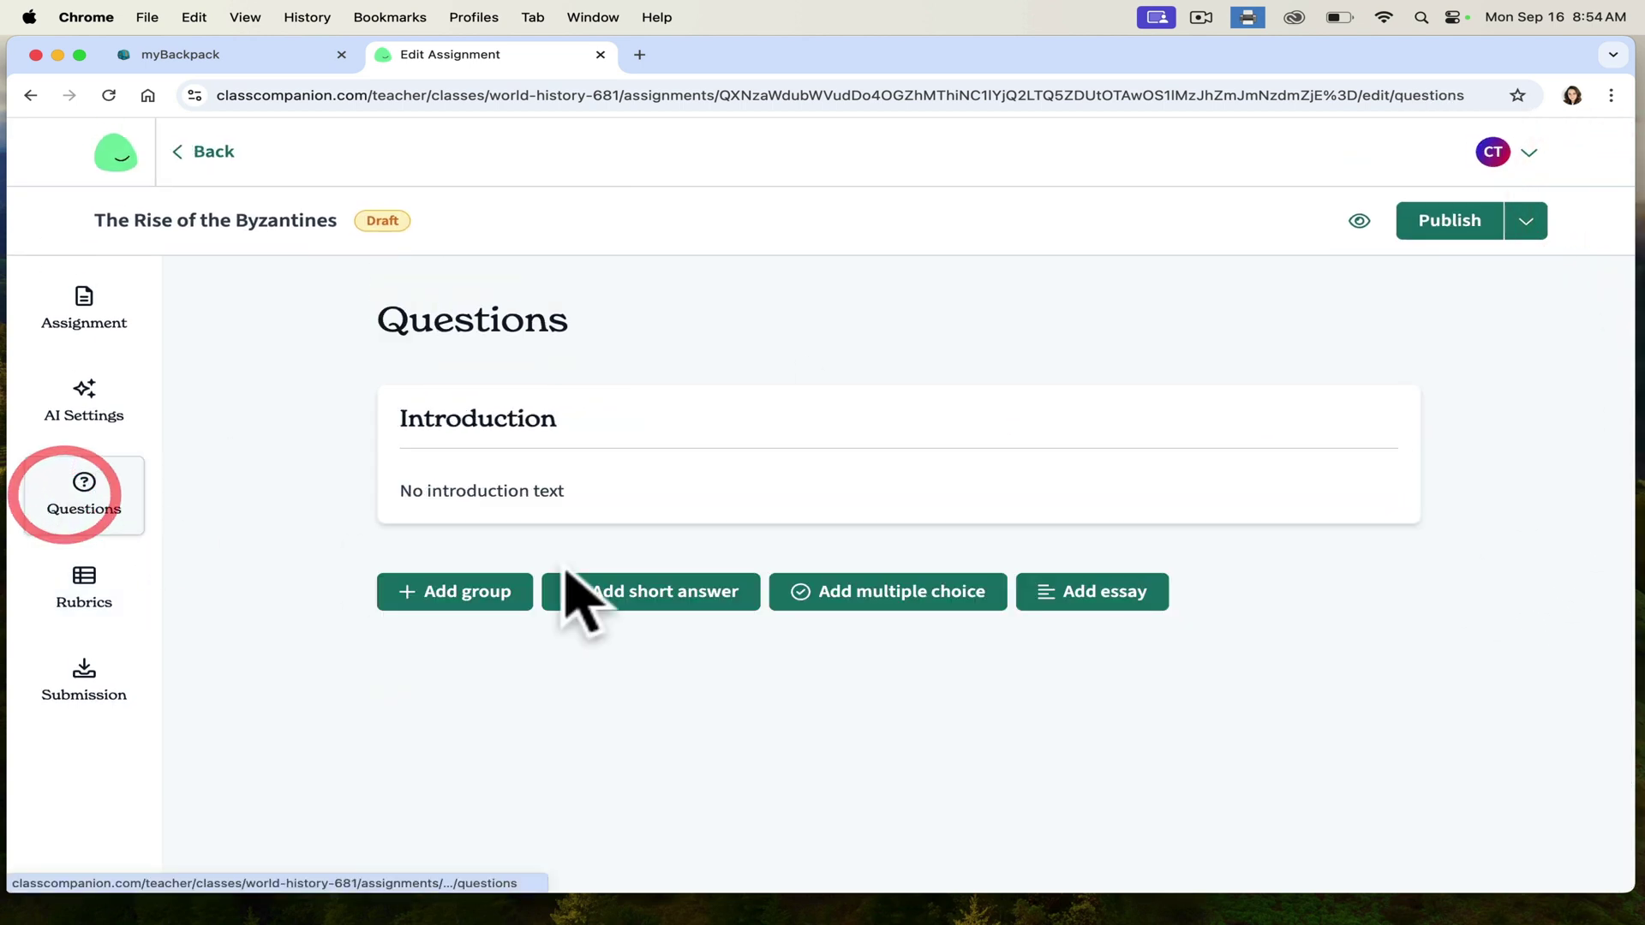
left_click(666, 592)
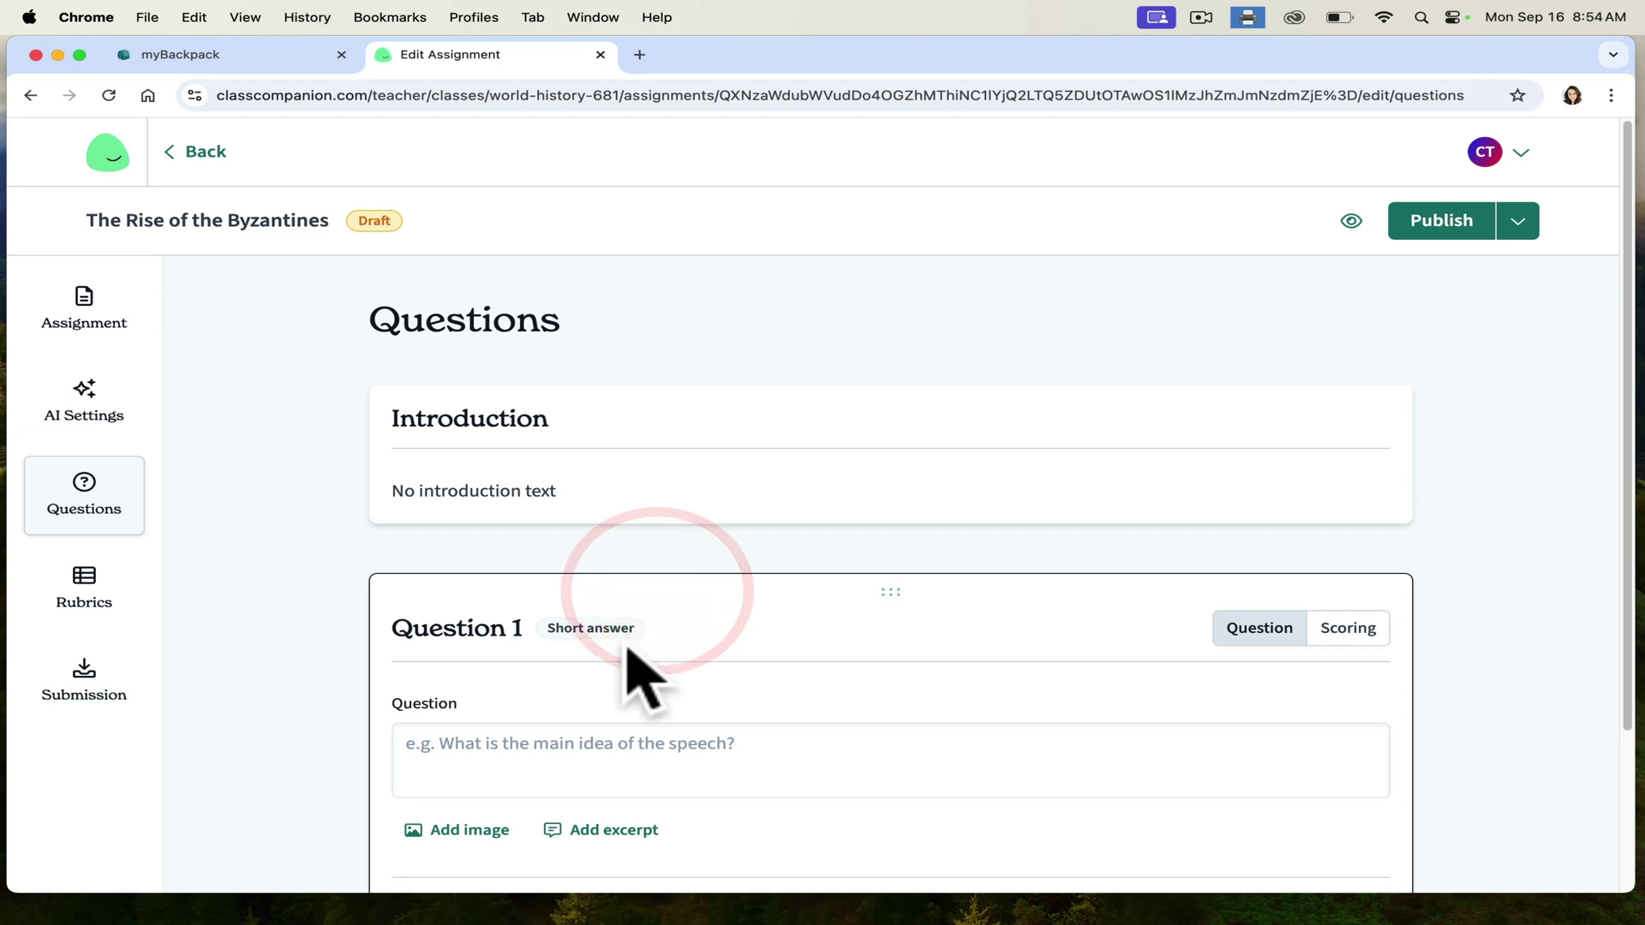
left_click_drag(1625, 467, 1625, 634)
left_click(838, 549)
type("Wh")
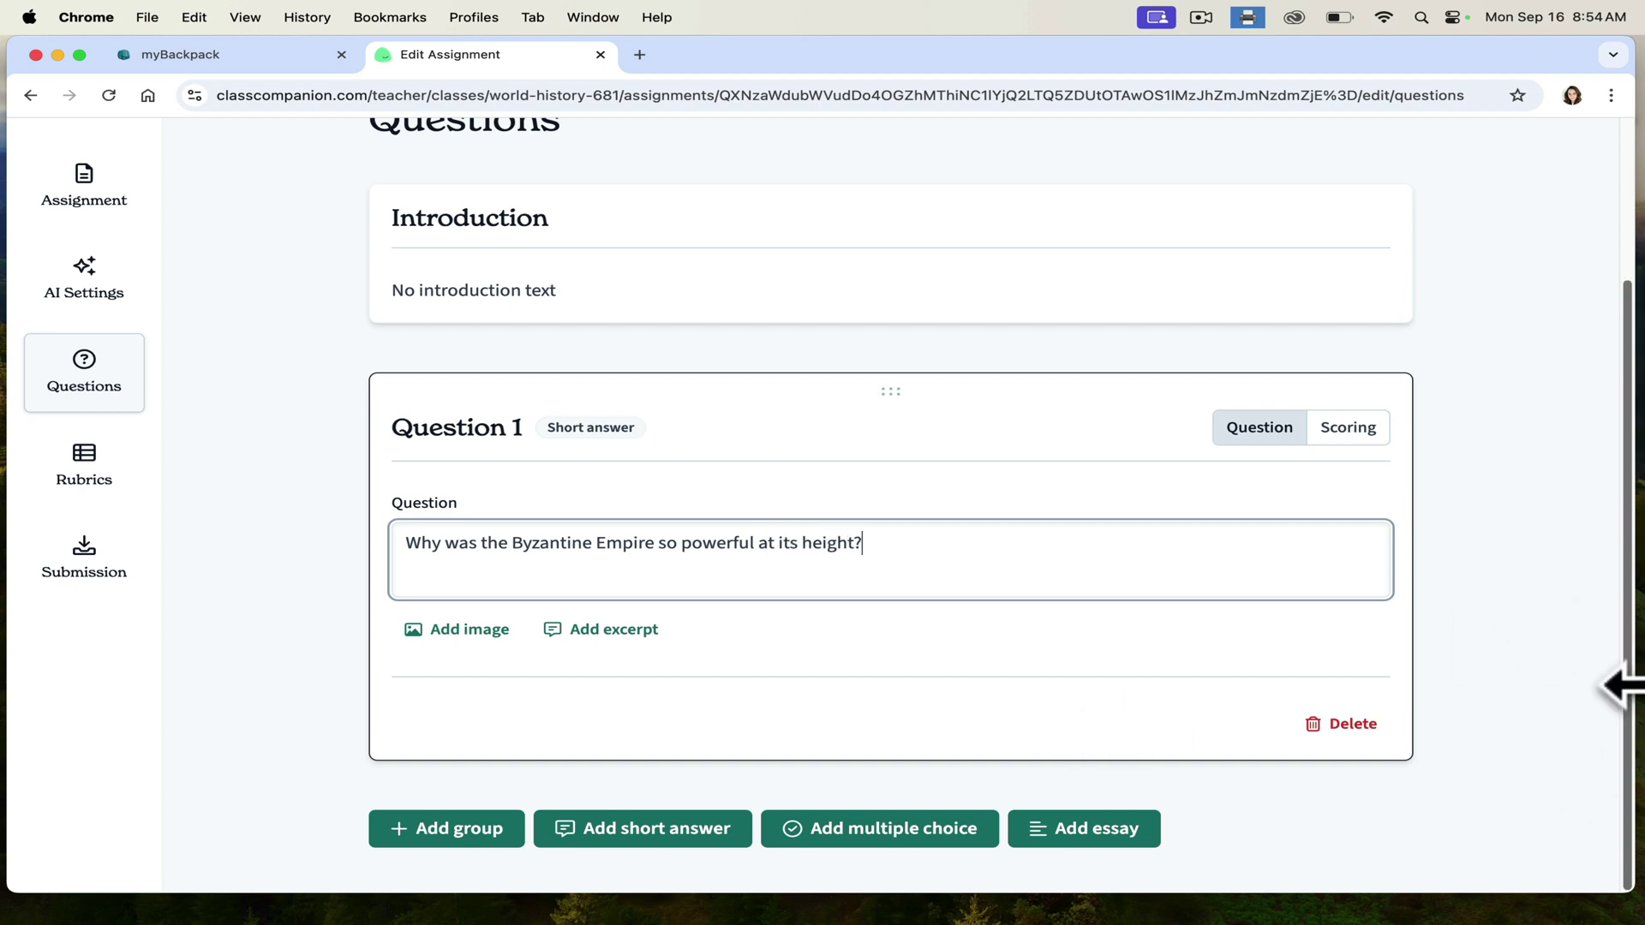
left_click(1348, 428)
left_click(1353, 478)
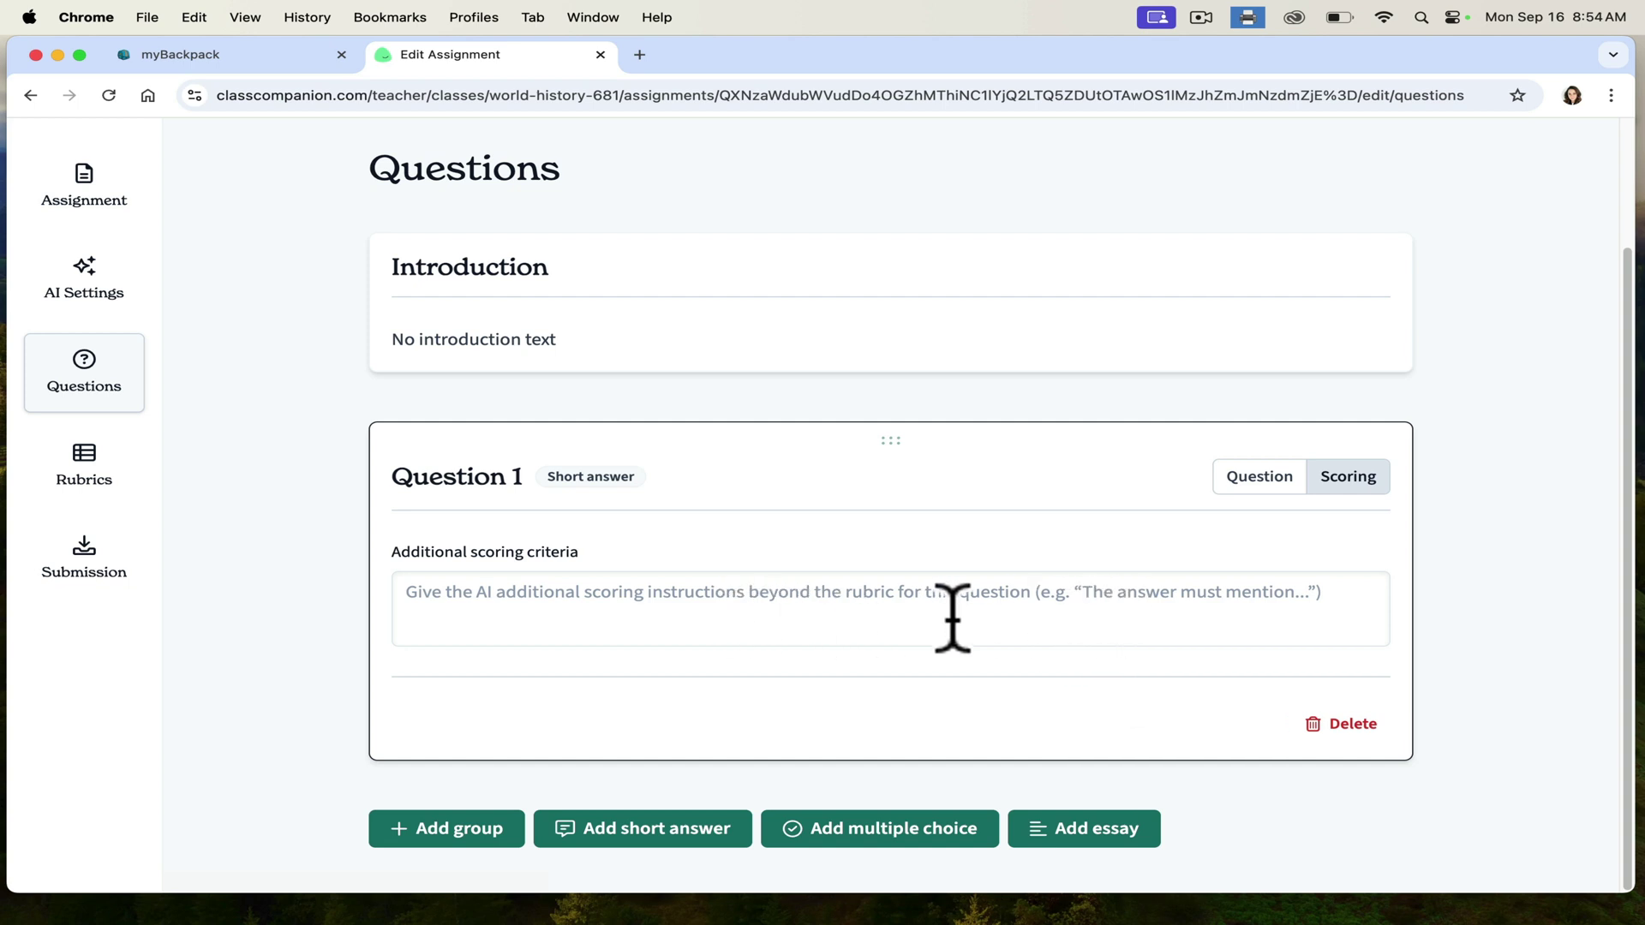
- Start adding a short answer rubric from the shared Rubric Library and search it for "AP World History"
left_click(84, 480)
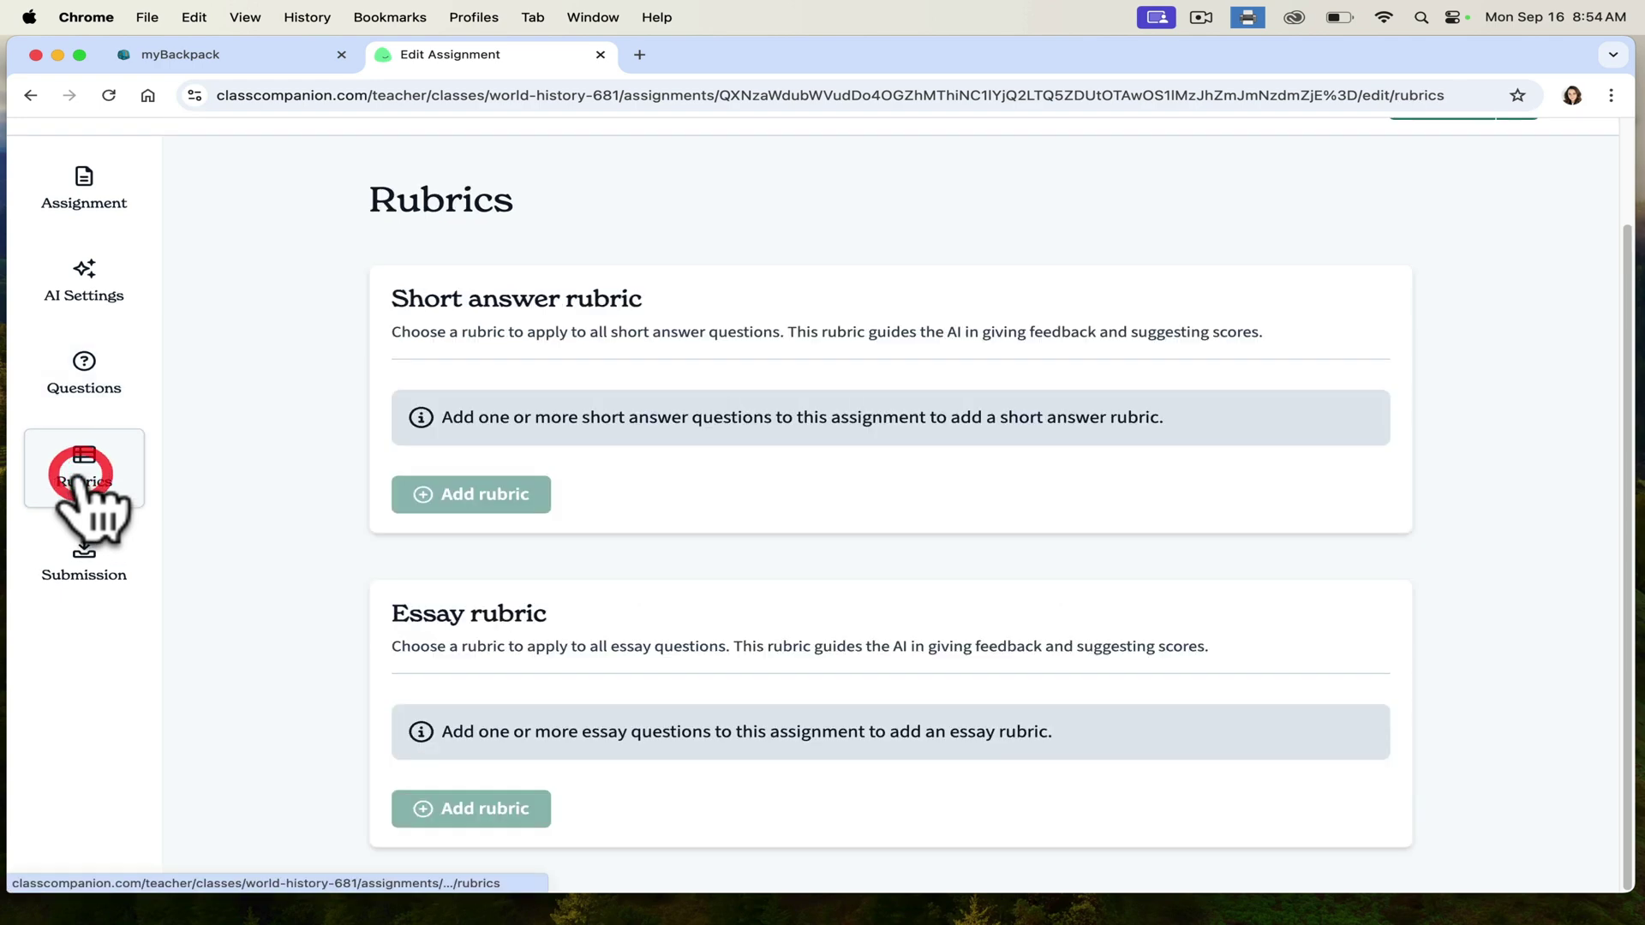
left_click(517, 495)
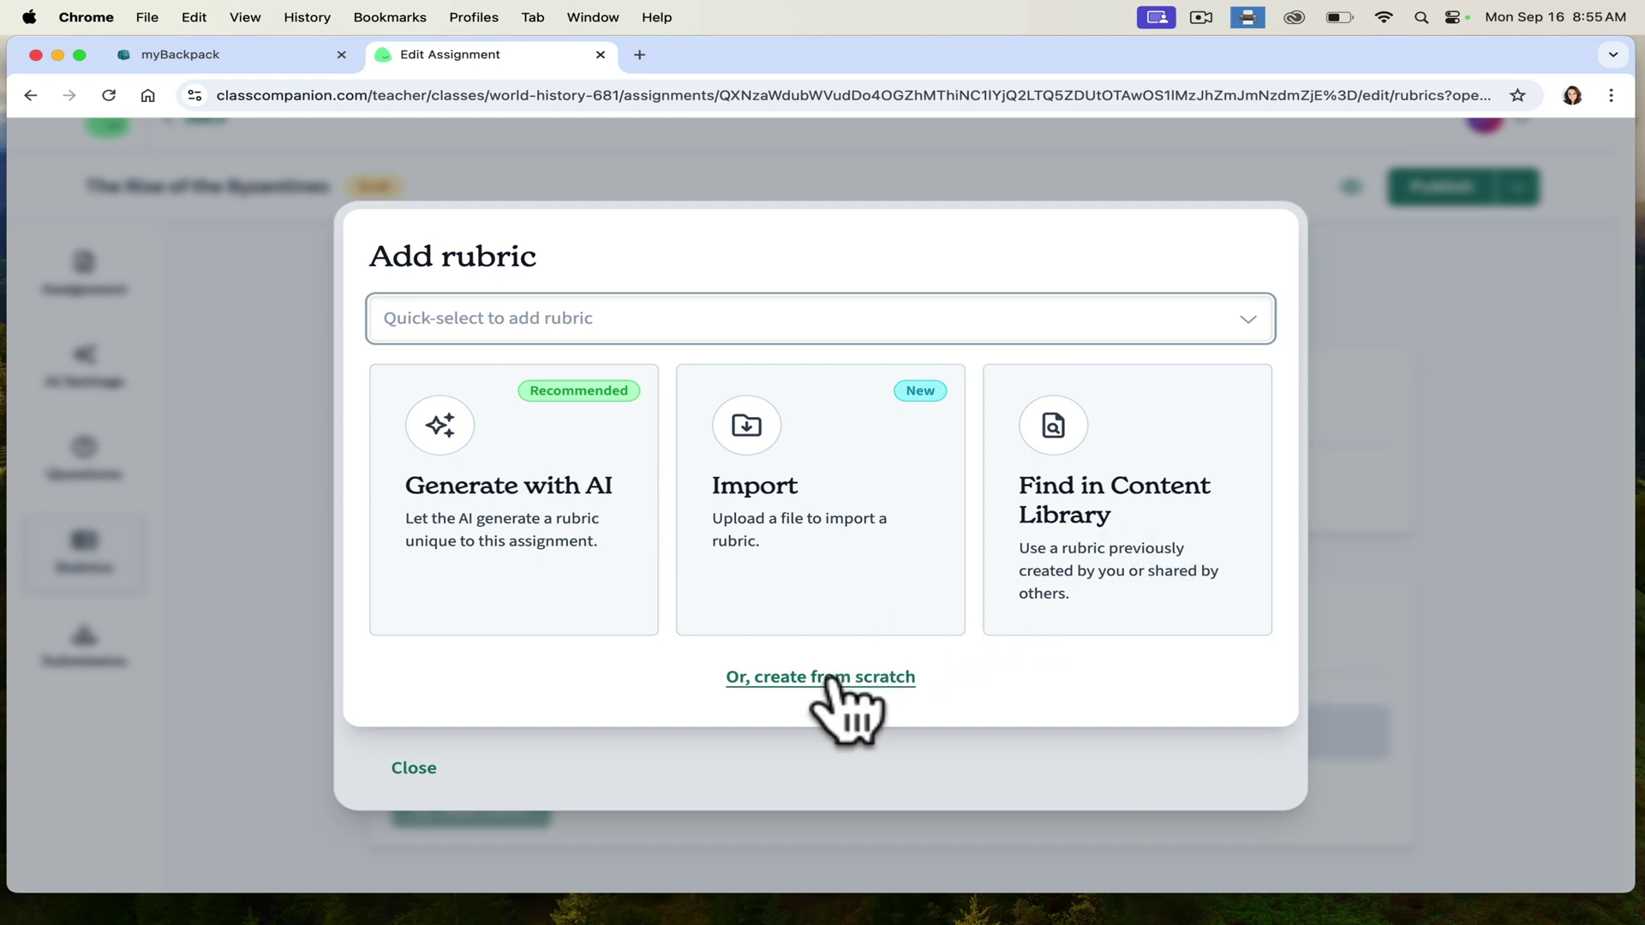
left_click(1090, 484)
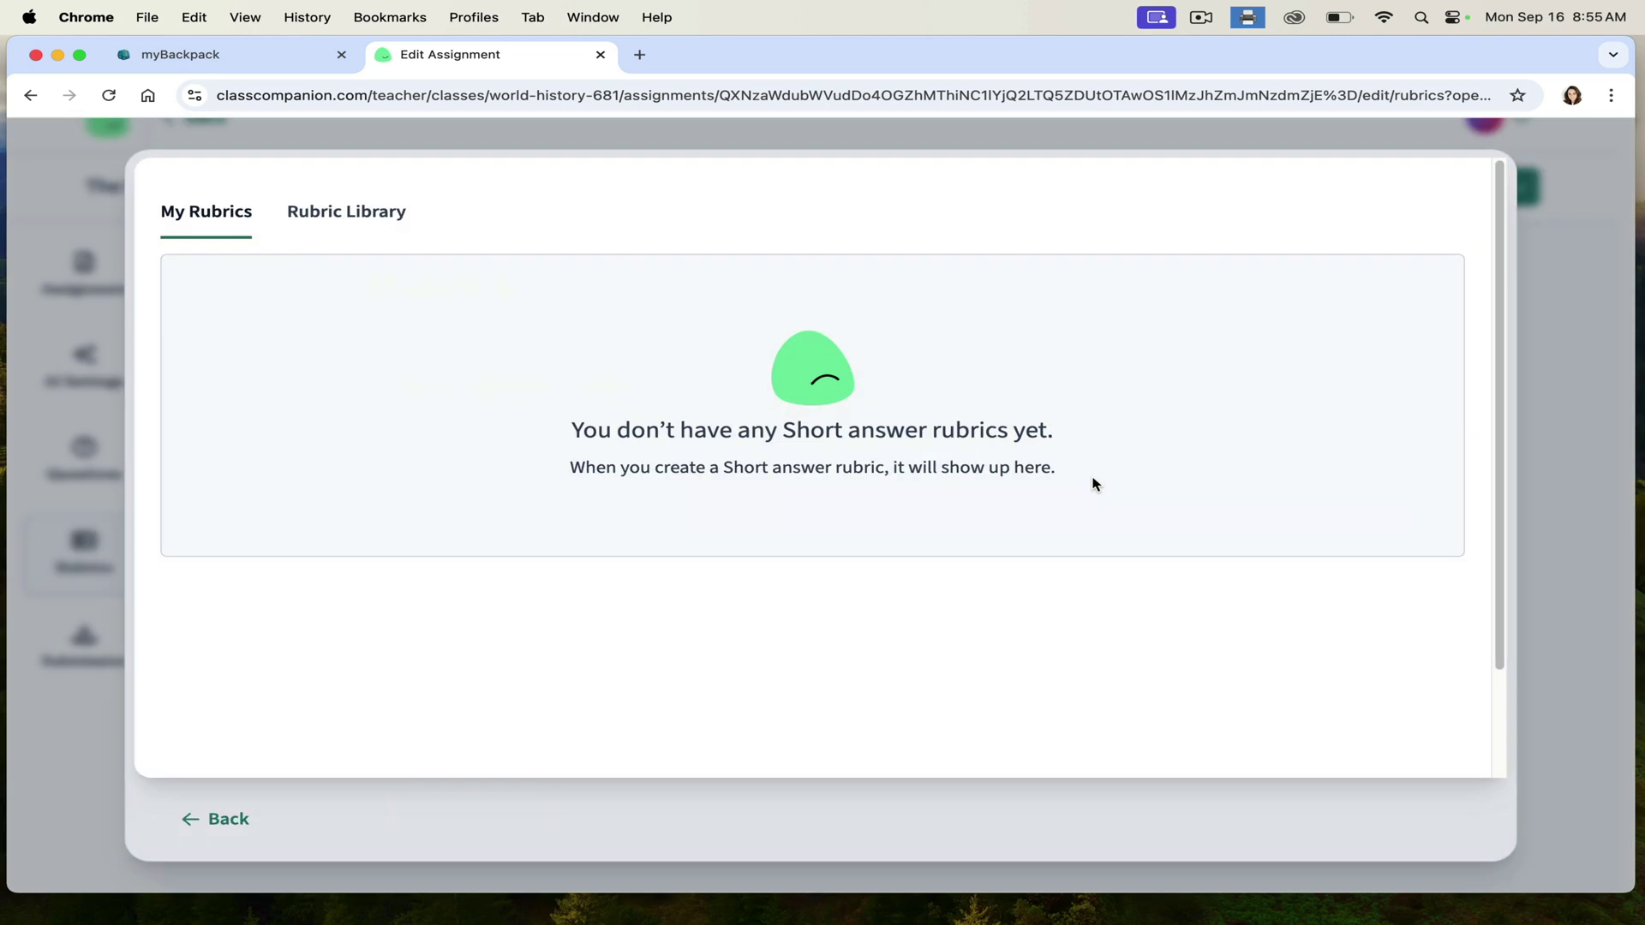
left_click(341, 216)
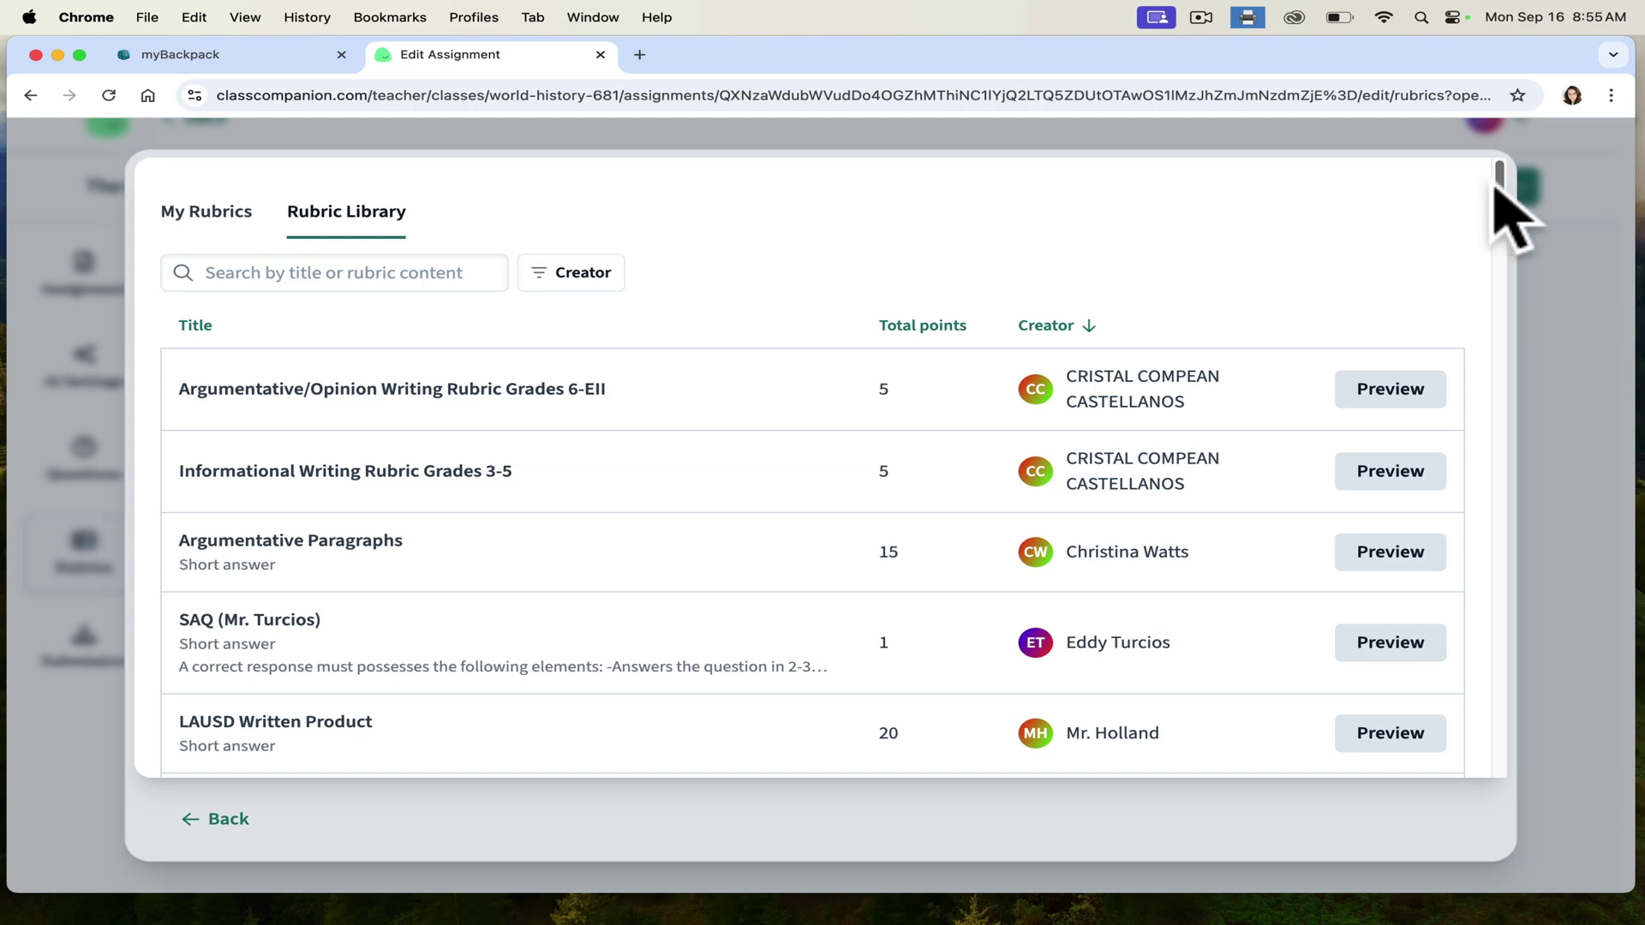
scroll(1498, 197, "down", 2)
left_click_drag(1498, 195, 1477, 124)
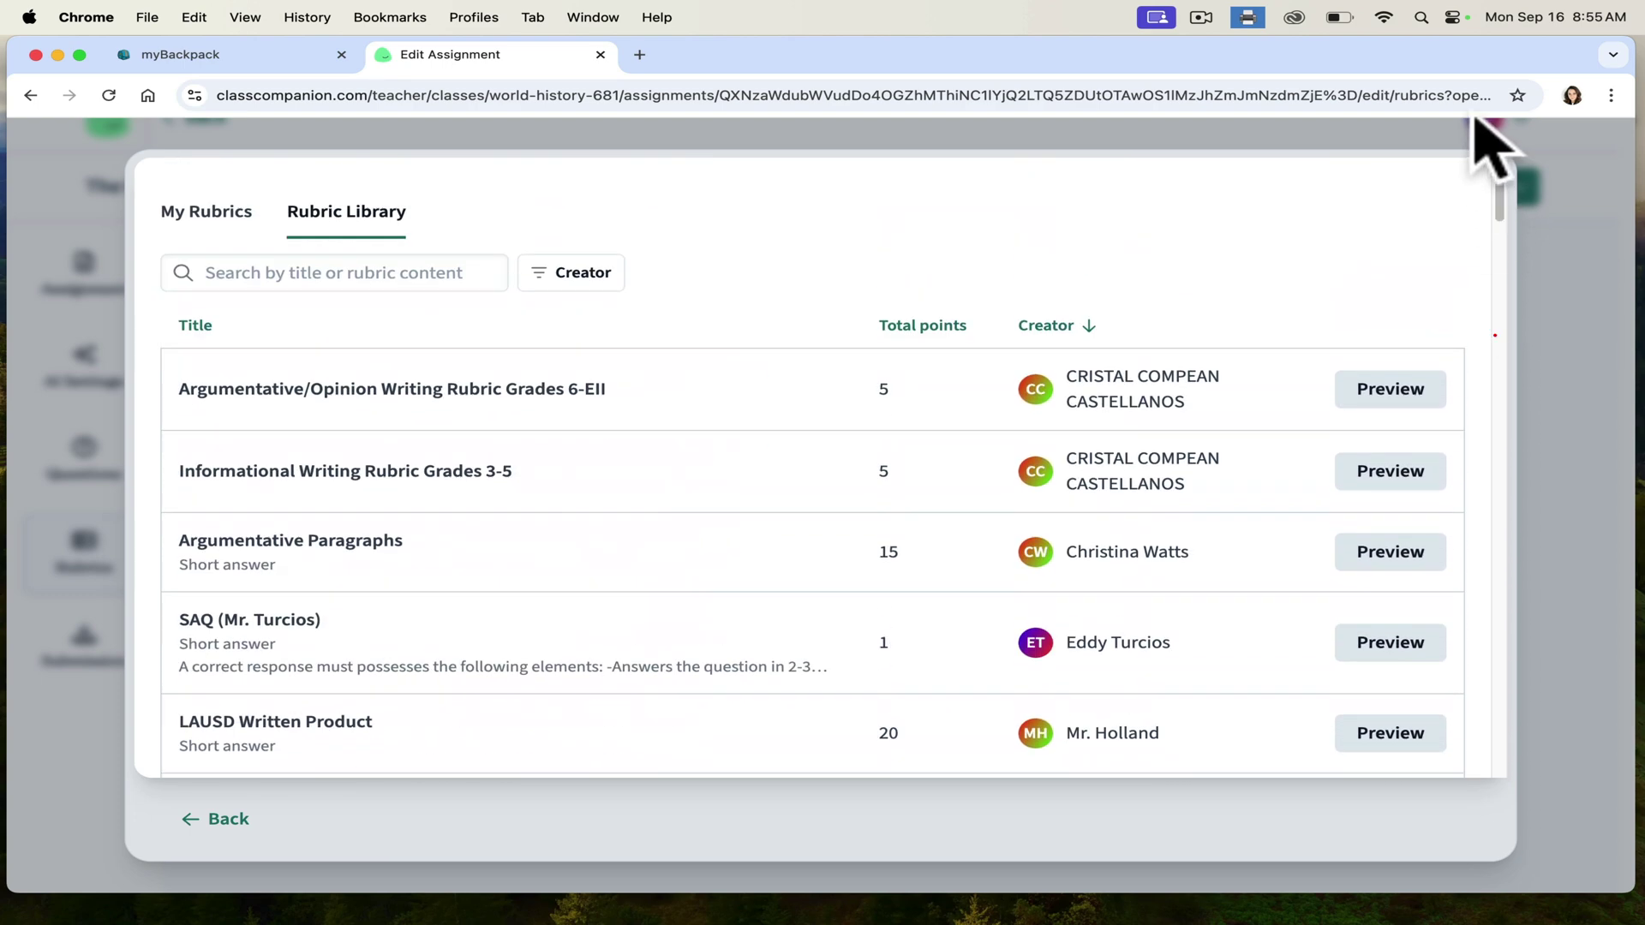
left_click(352, 275)
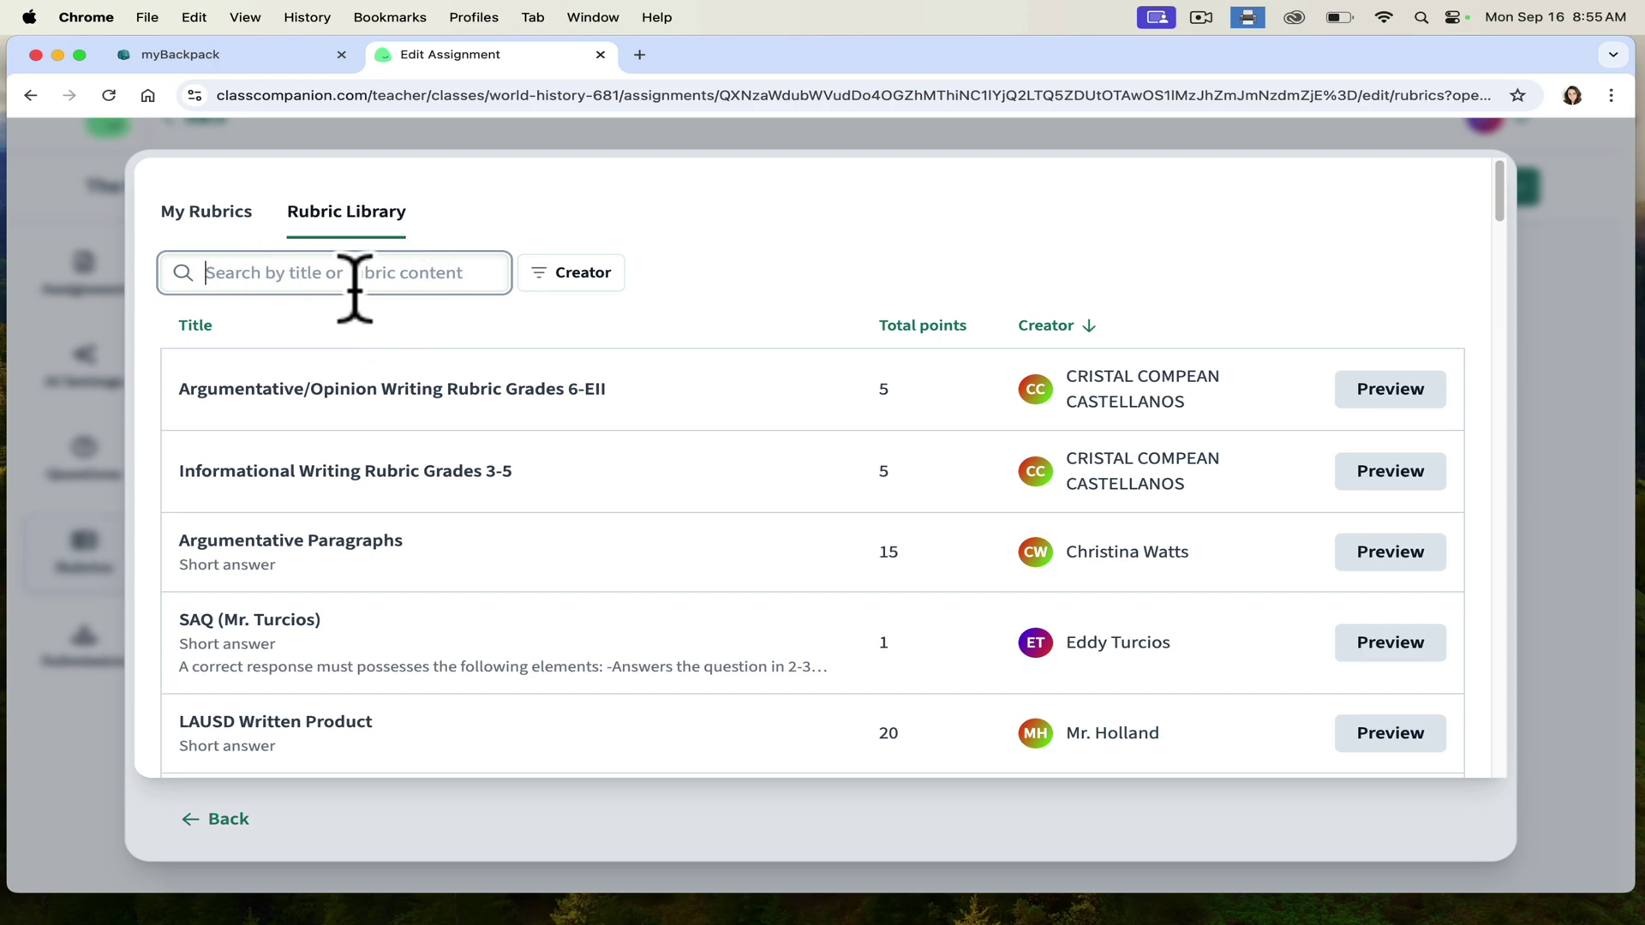
type("AP World History")
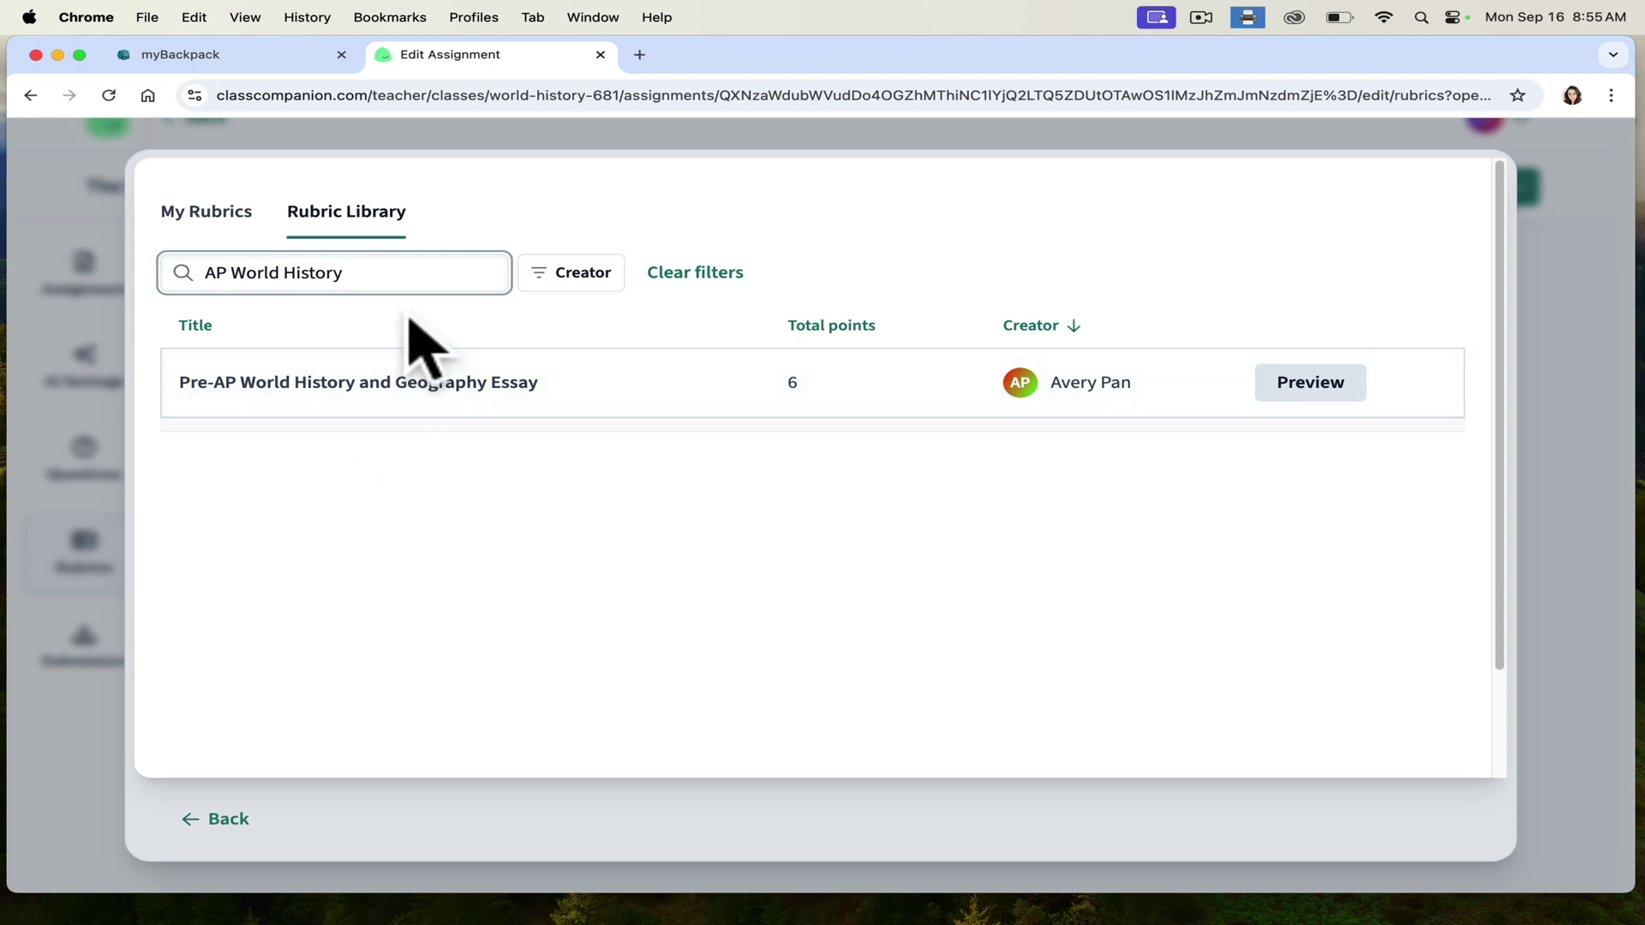
- Search the library for "SAQ" instead and use the AP History Short Answer Question (SAQ) rubric for the short answer questions
left_click_drag(415, 283, 135, 264)
type("SAQ")
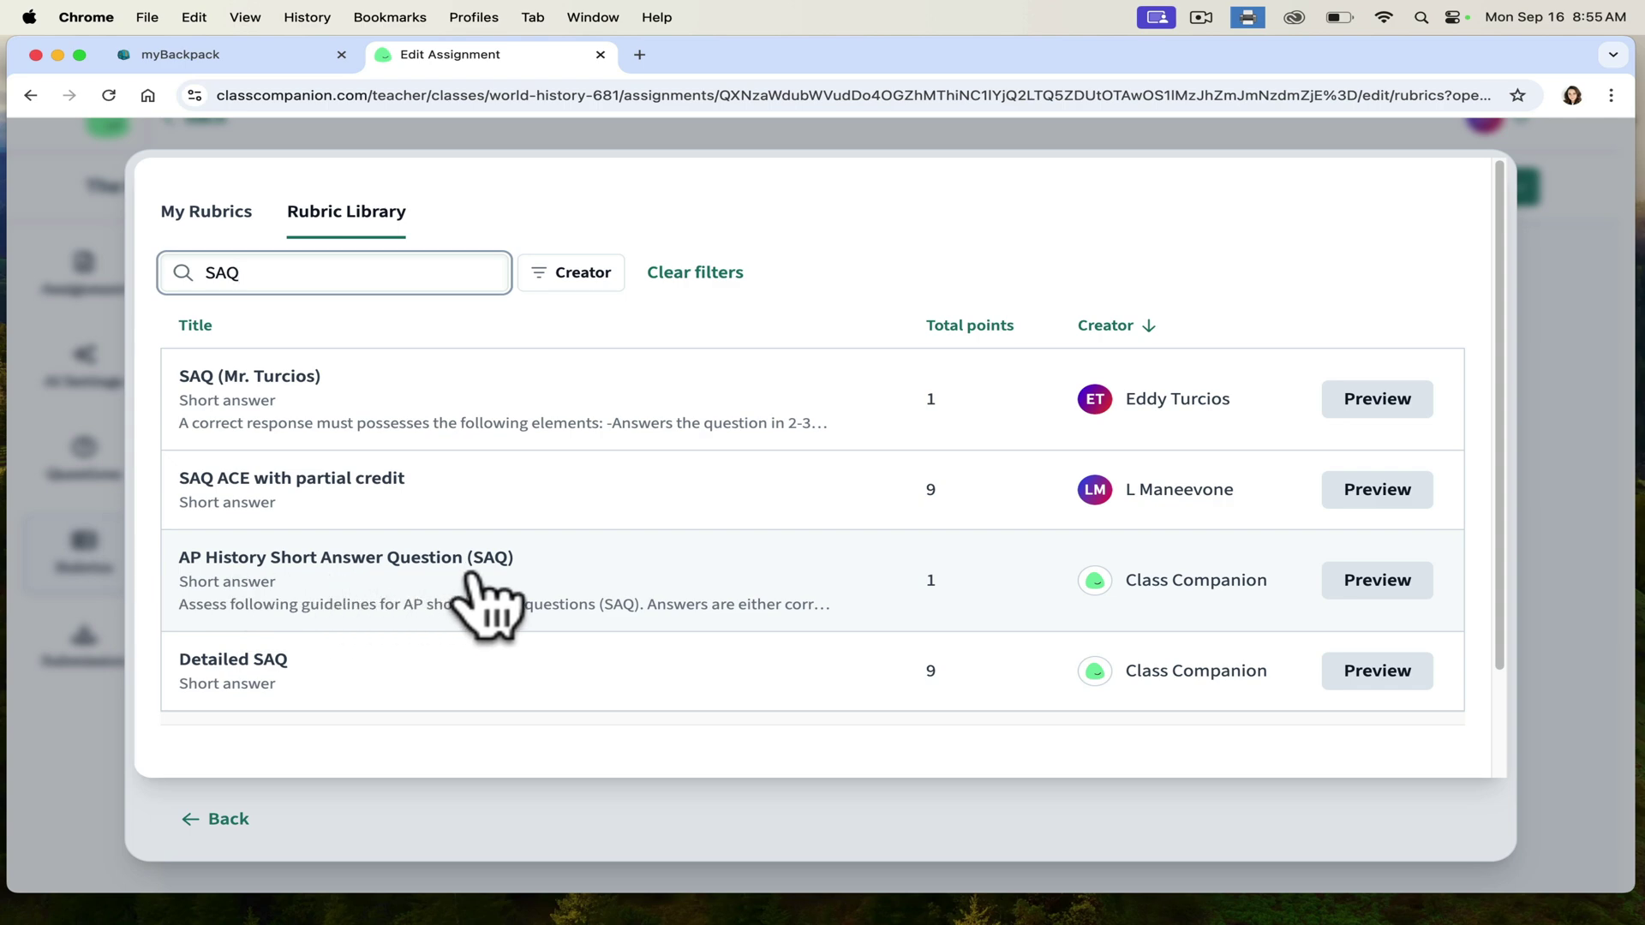
left_click(390, 581)
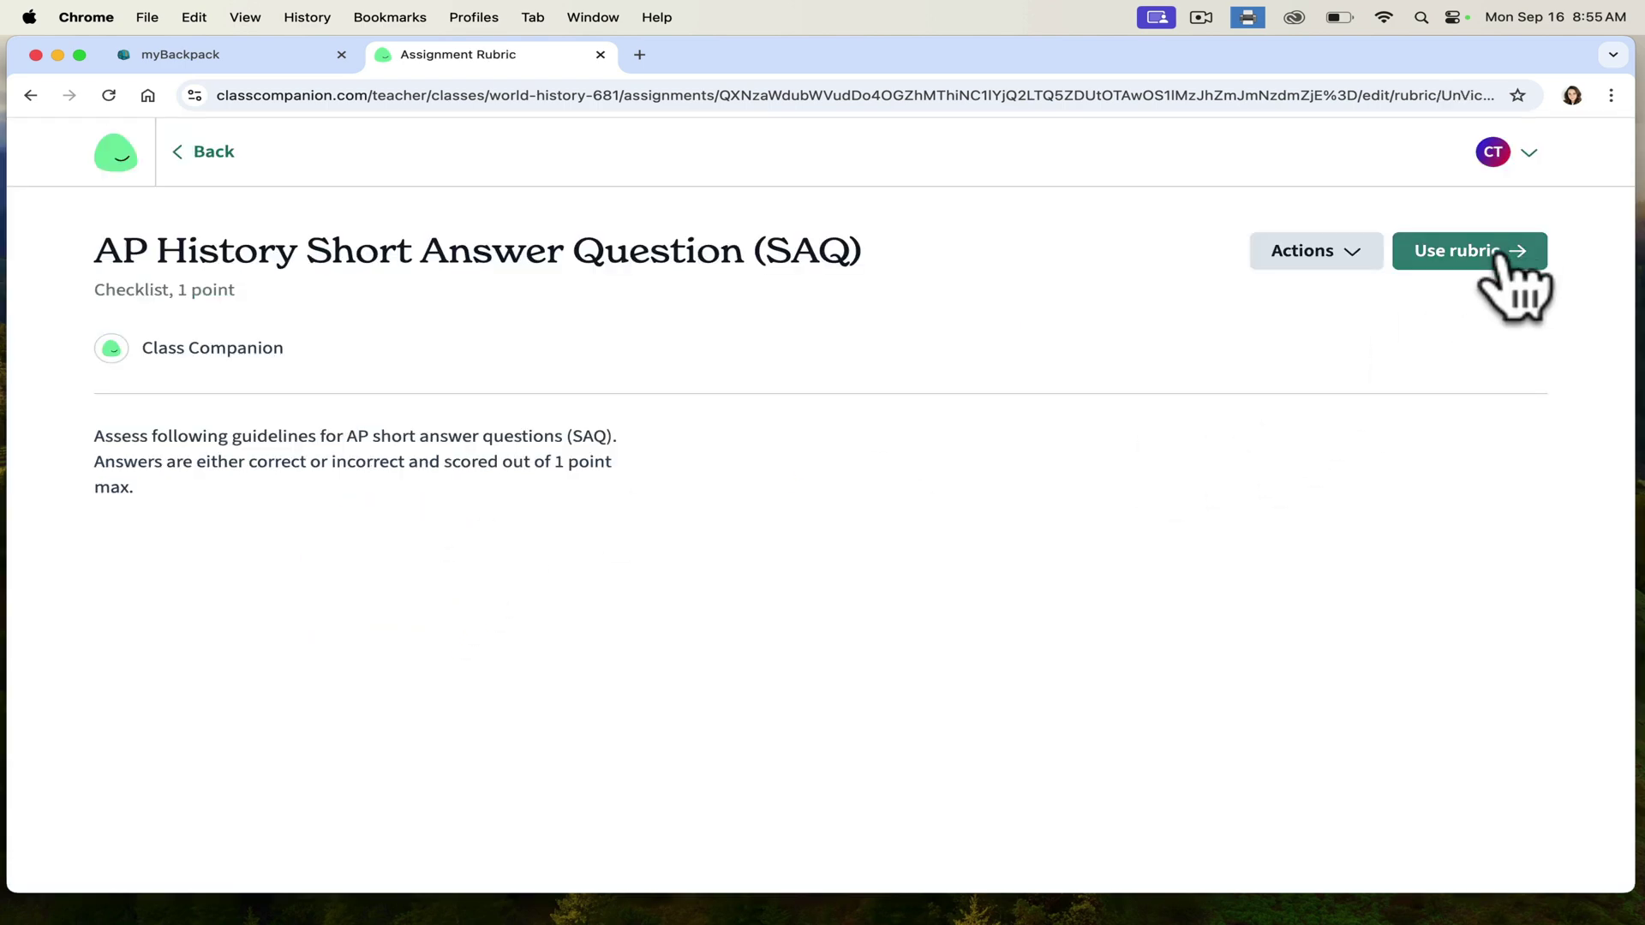
left_click(1500, 254)
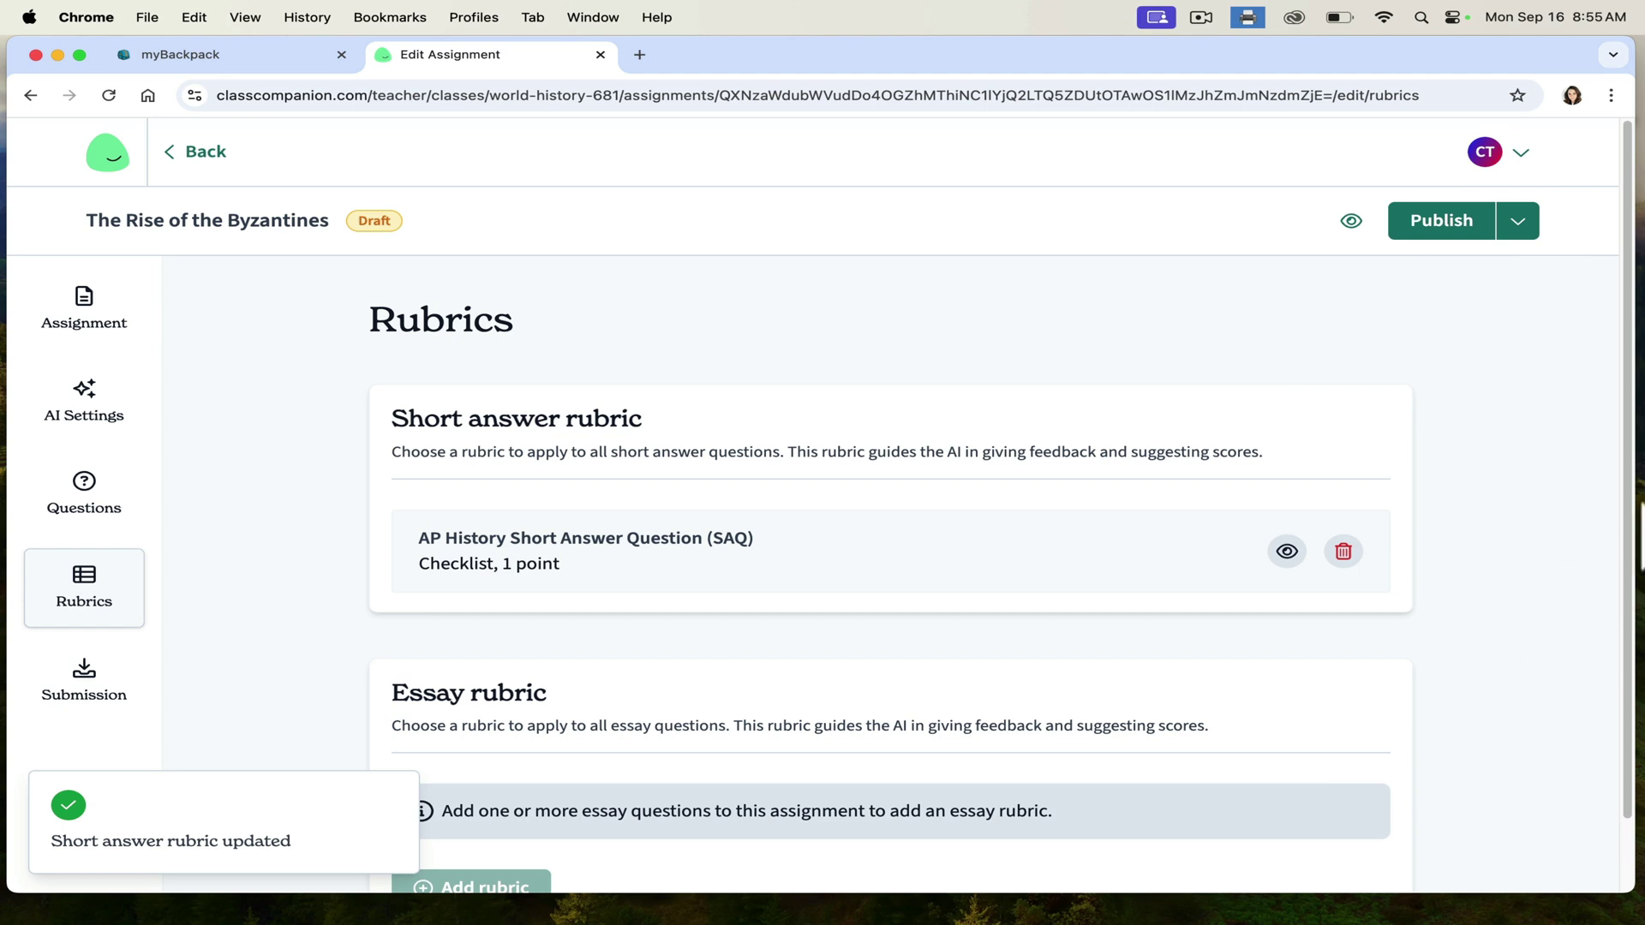
left_click_drag(1626, 532, 1626, 697)
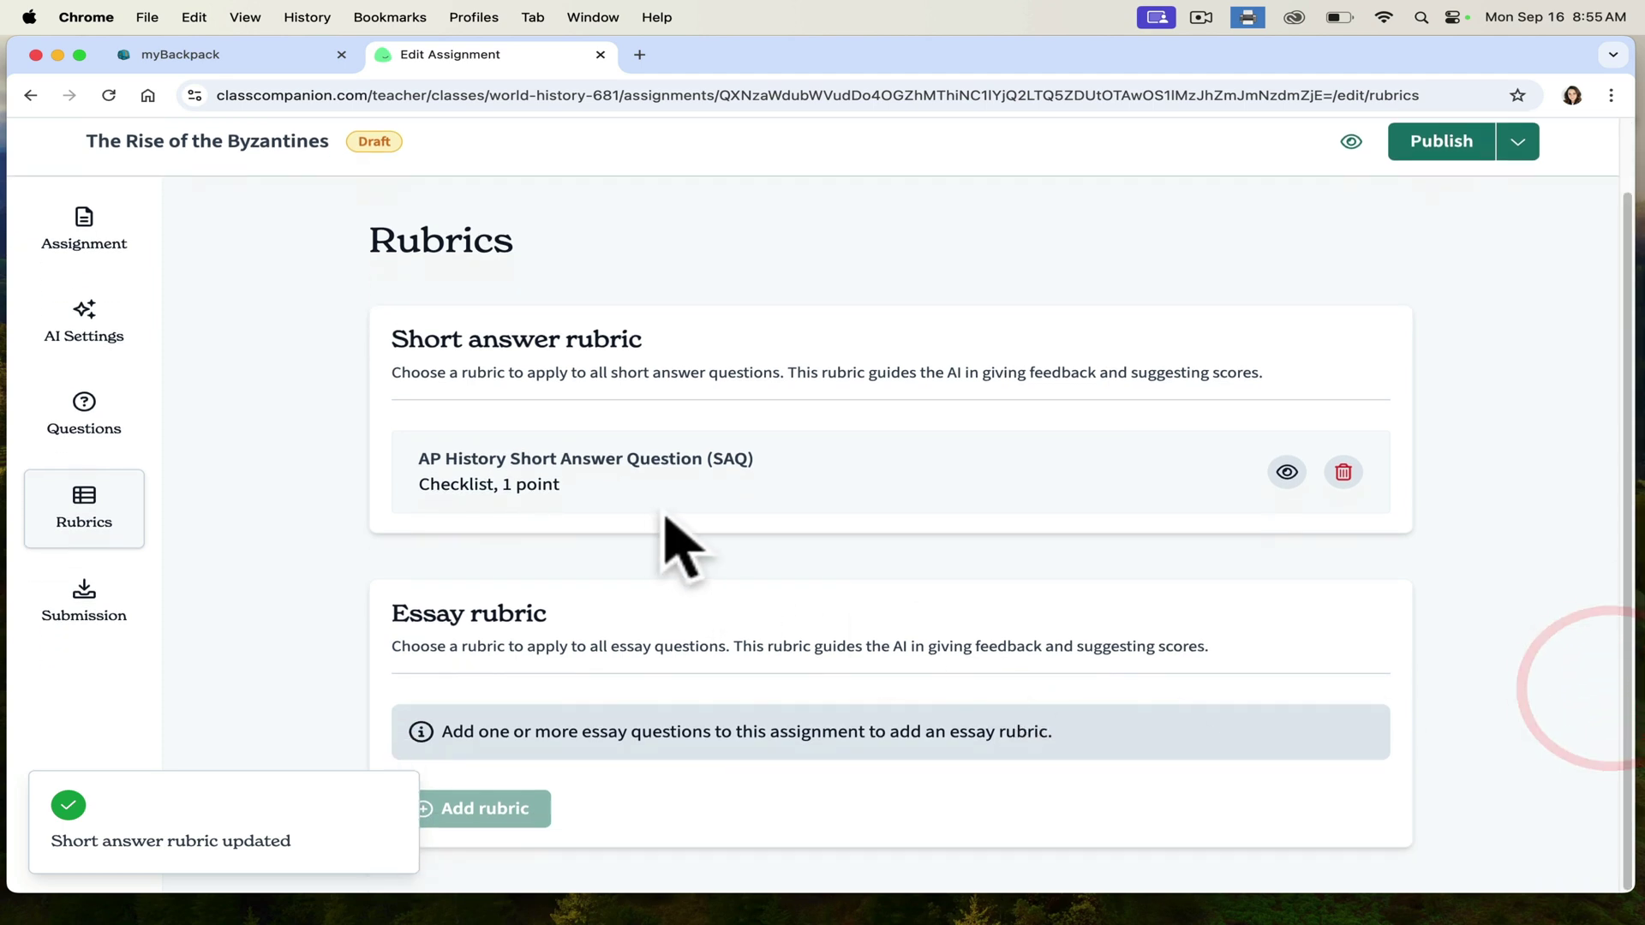
- Set the maximum attempts per question to 3 in the assignment's submission settings
left_click(77, 599)
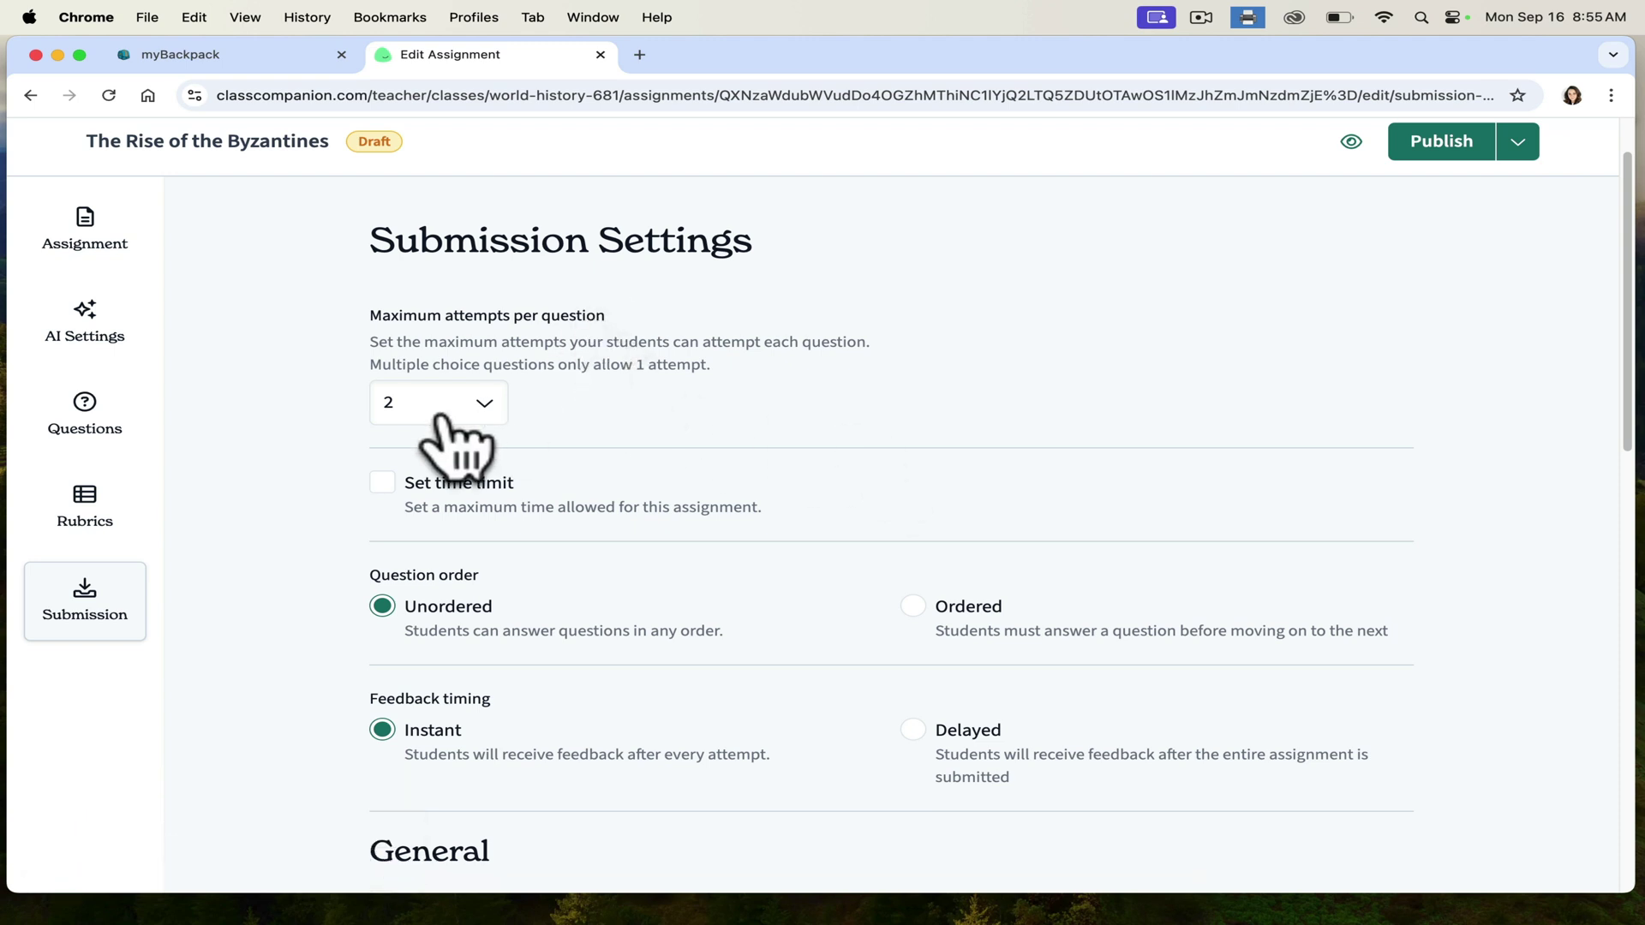
left_click(481, 410)
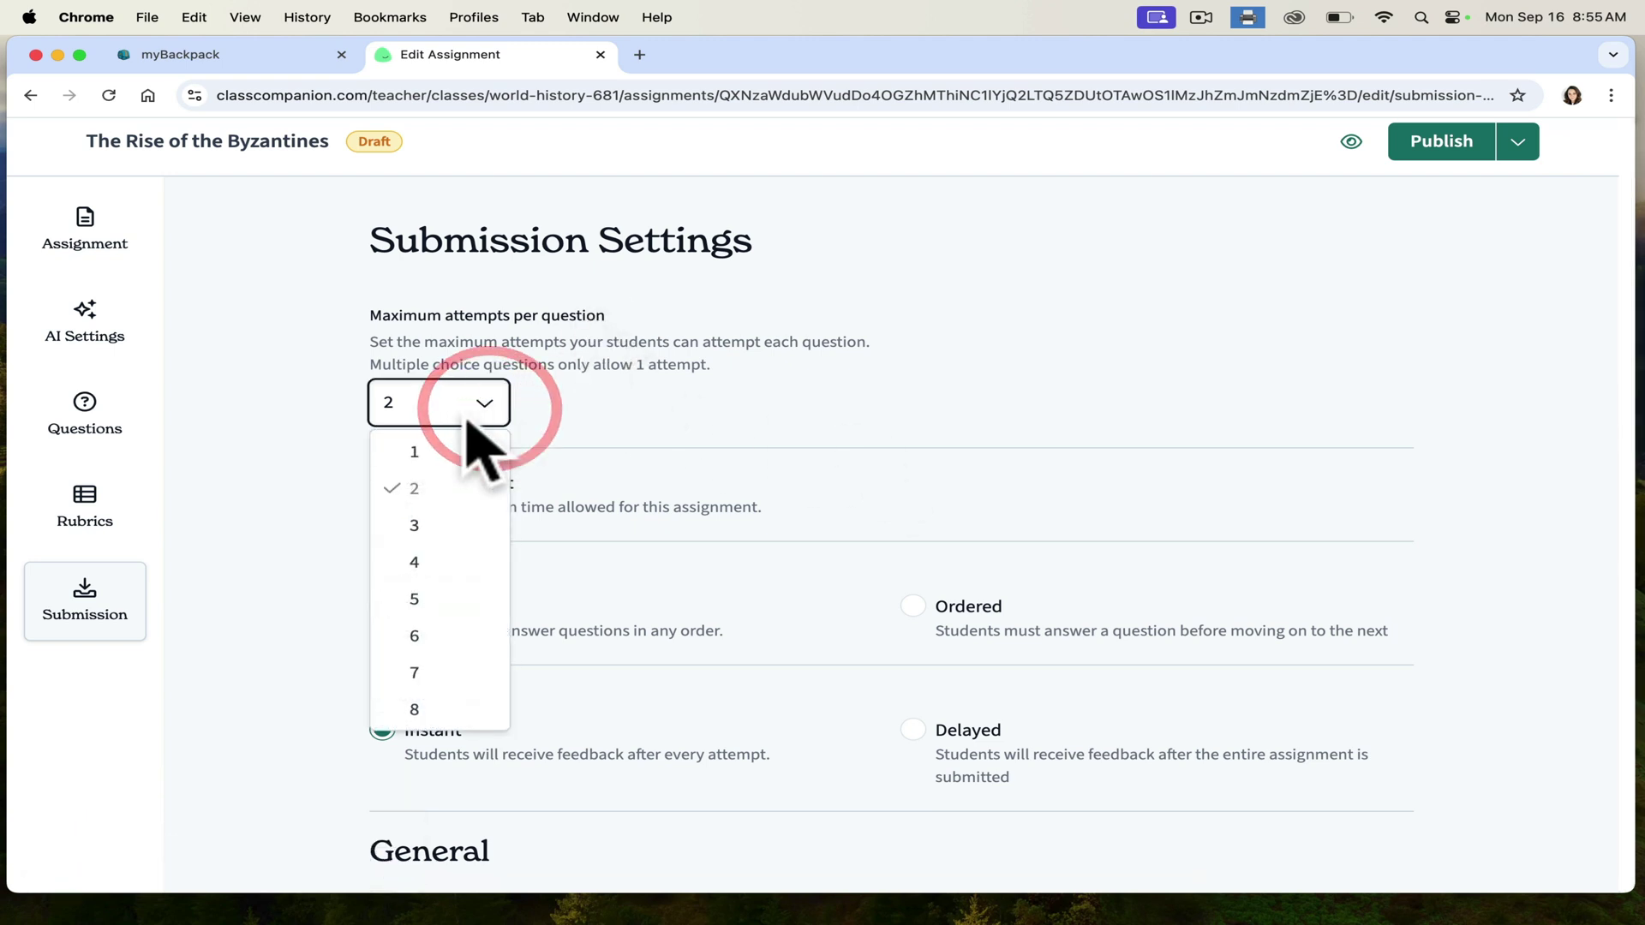
left_click(418, 525)
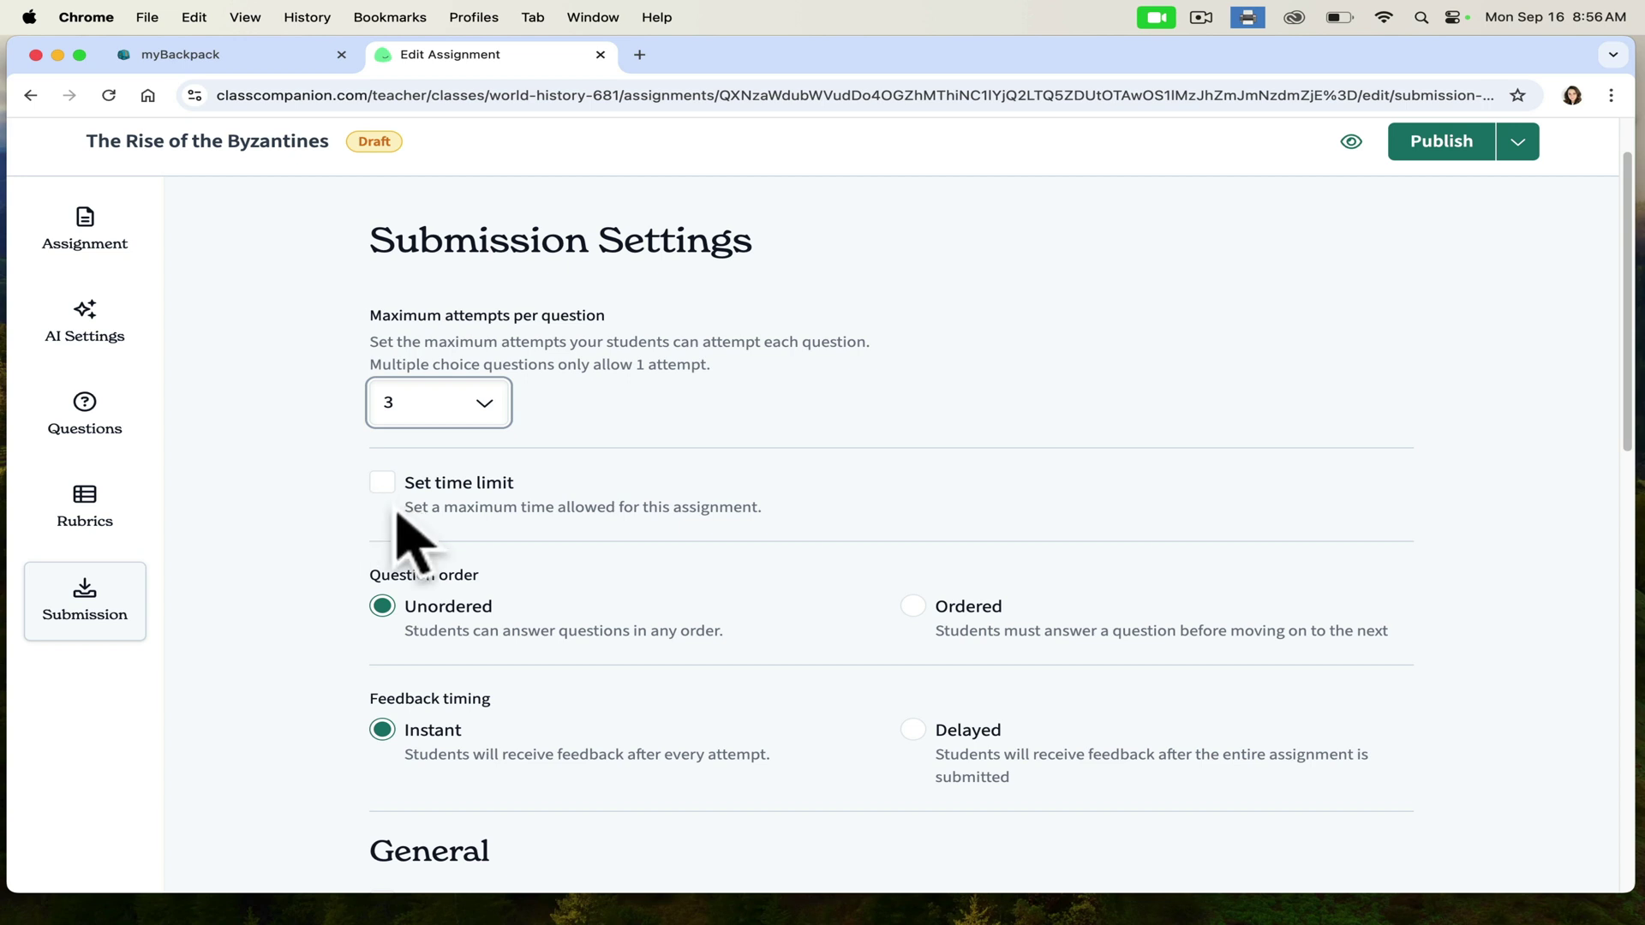
- Publish the Byzantines assignment to the World History class without a schedule, due or close date
left_click_drag(1628, 411, 1629, 493)
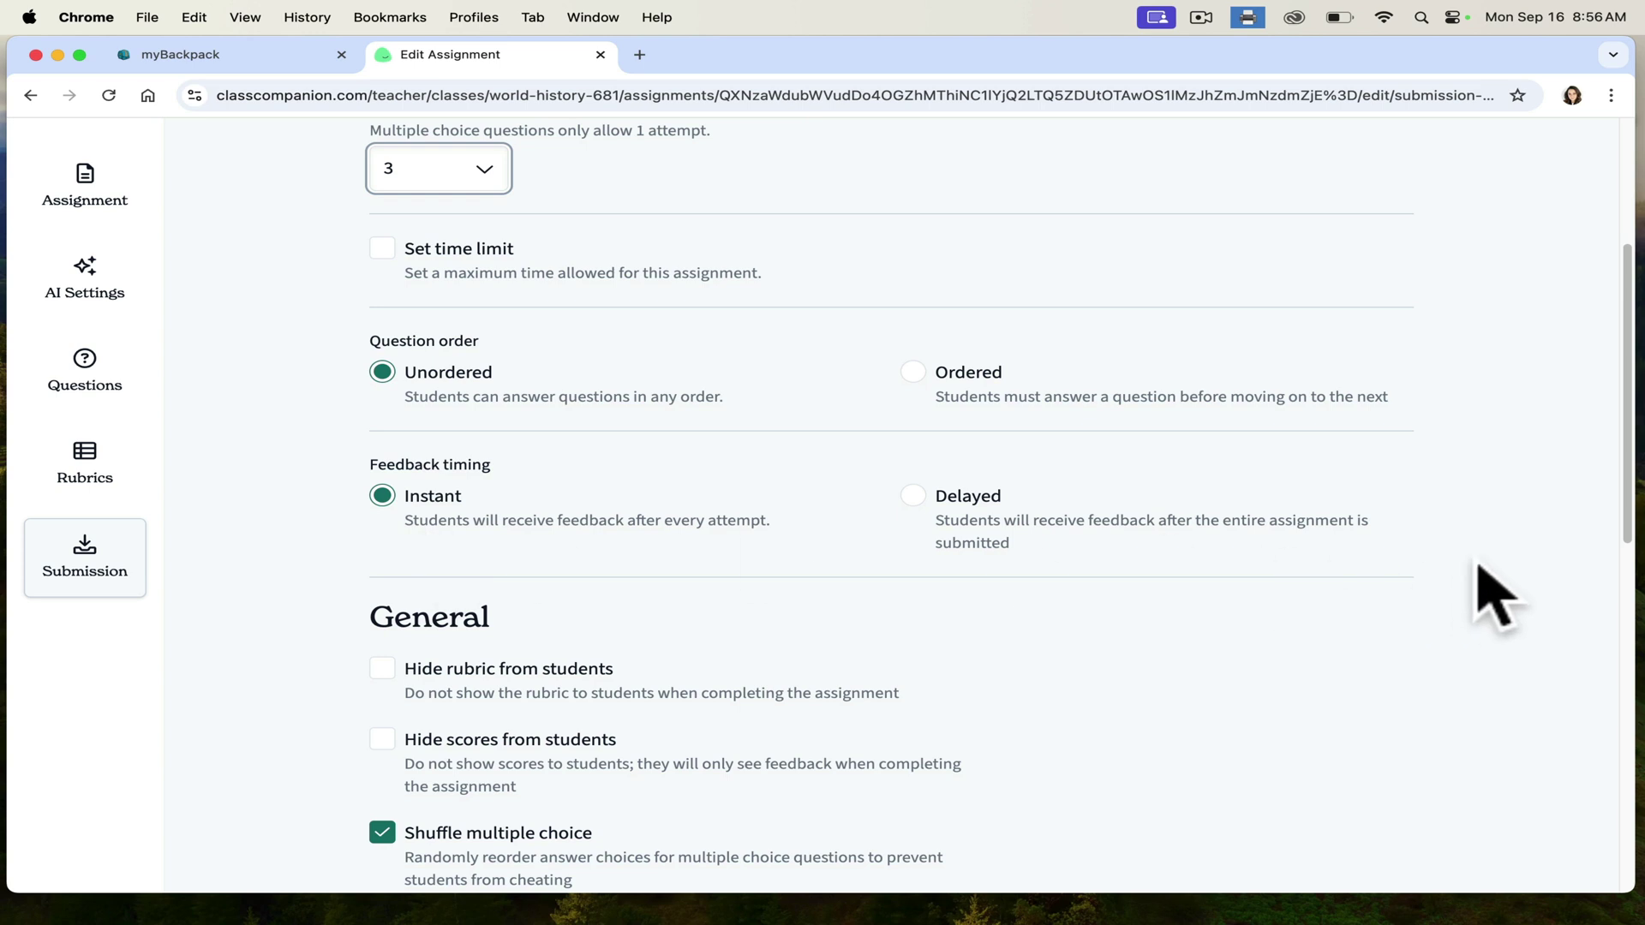
left_click_drag(1637, 459, 1610, 565)
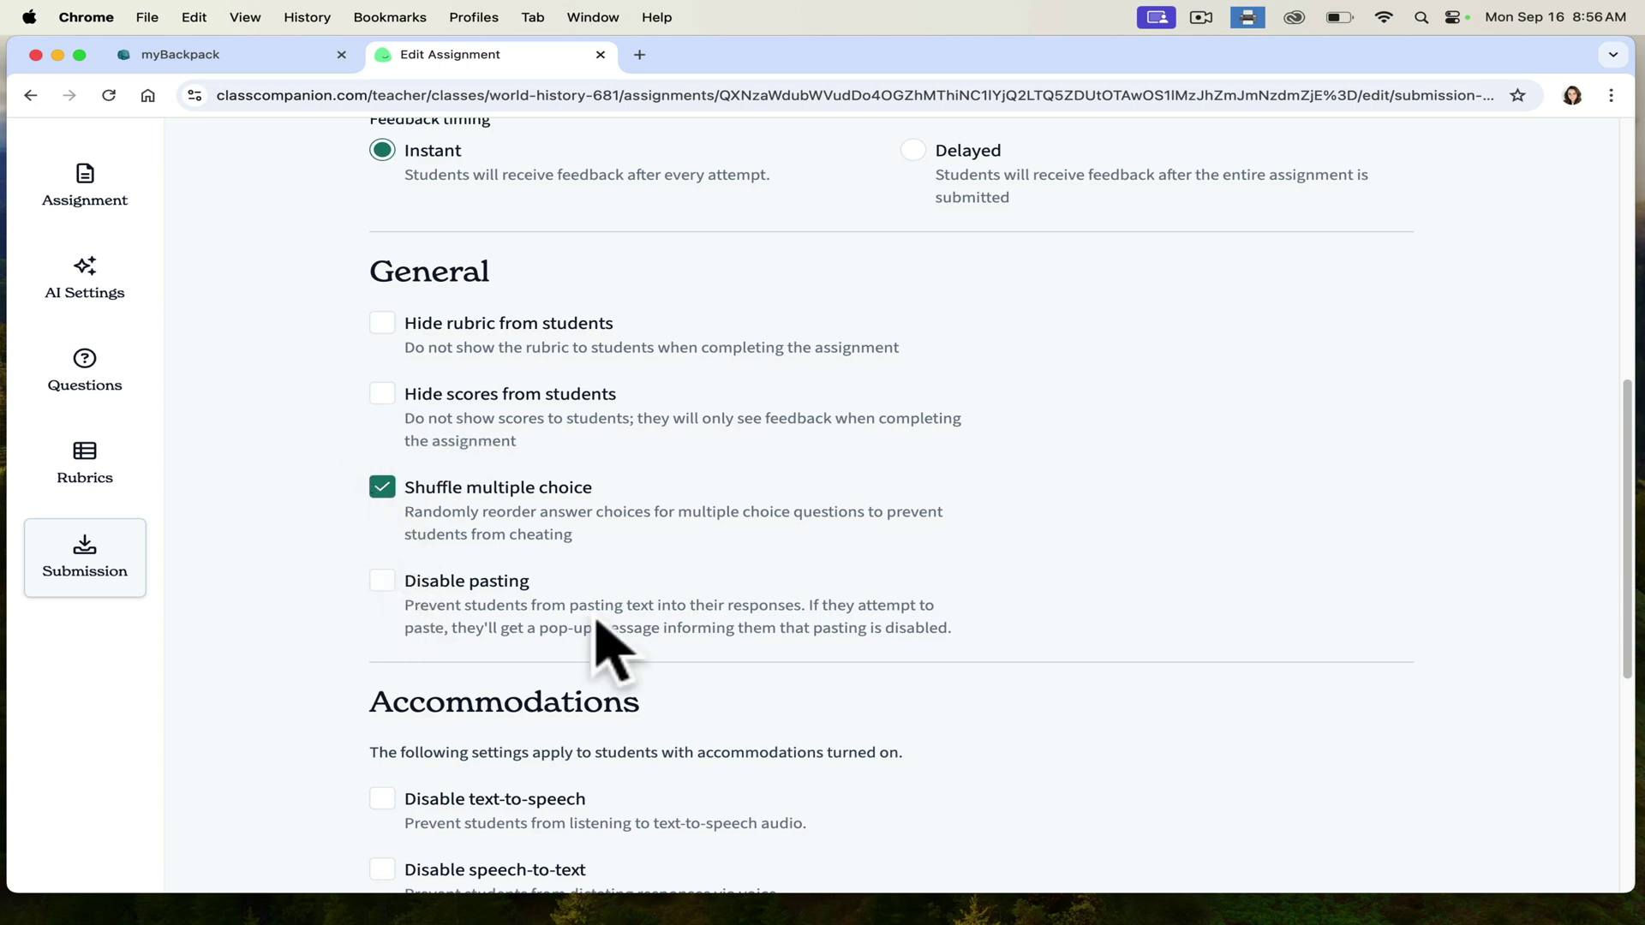
left_click_drag(1621, 600, 1619, 776)
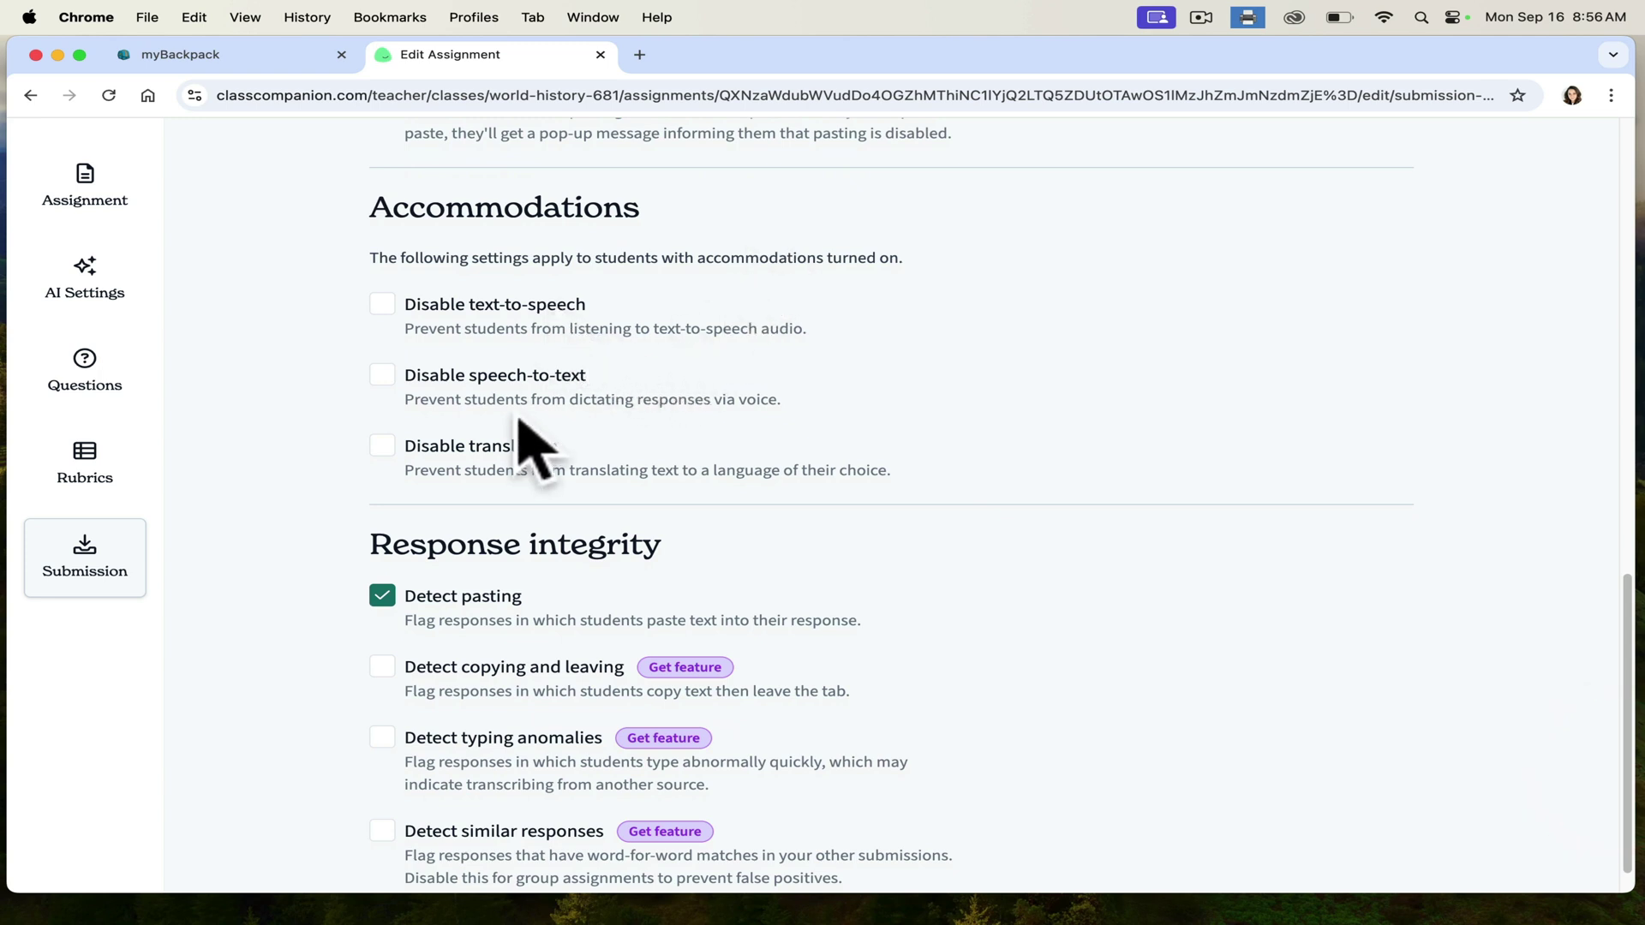
left_click_drag(1625, 615, 1610, 673)
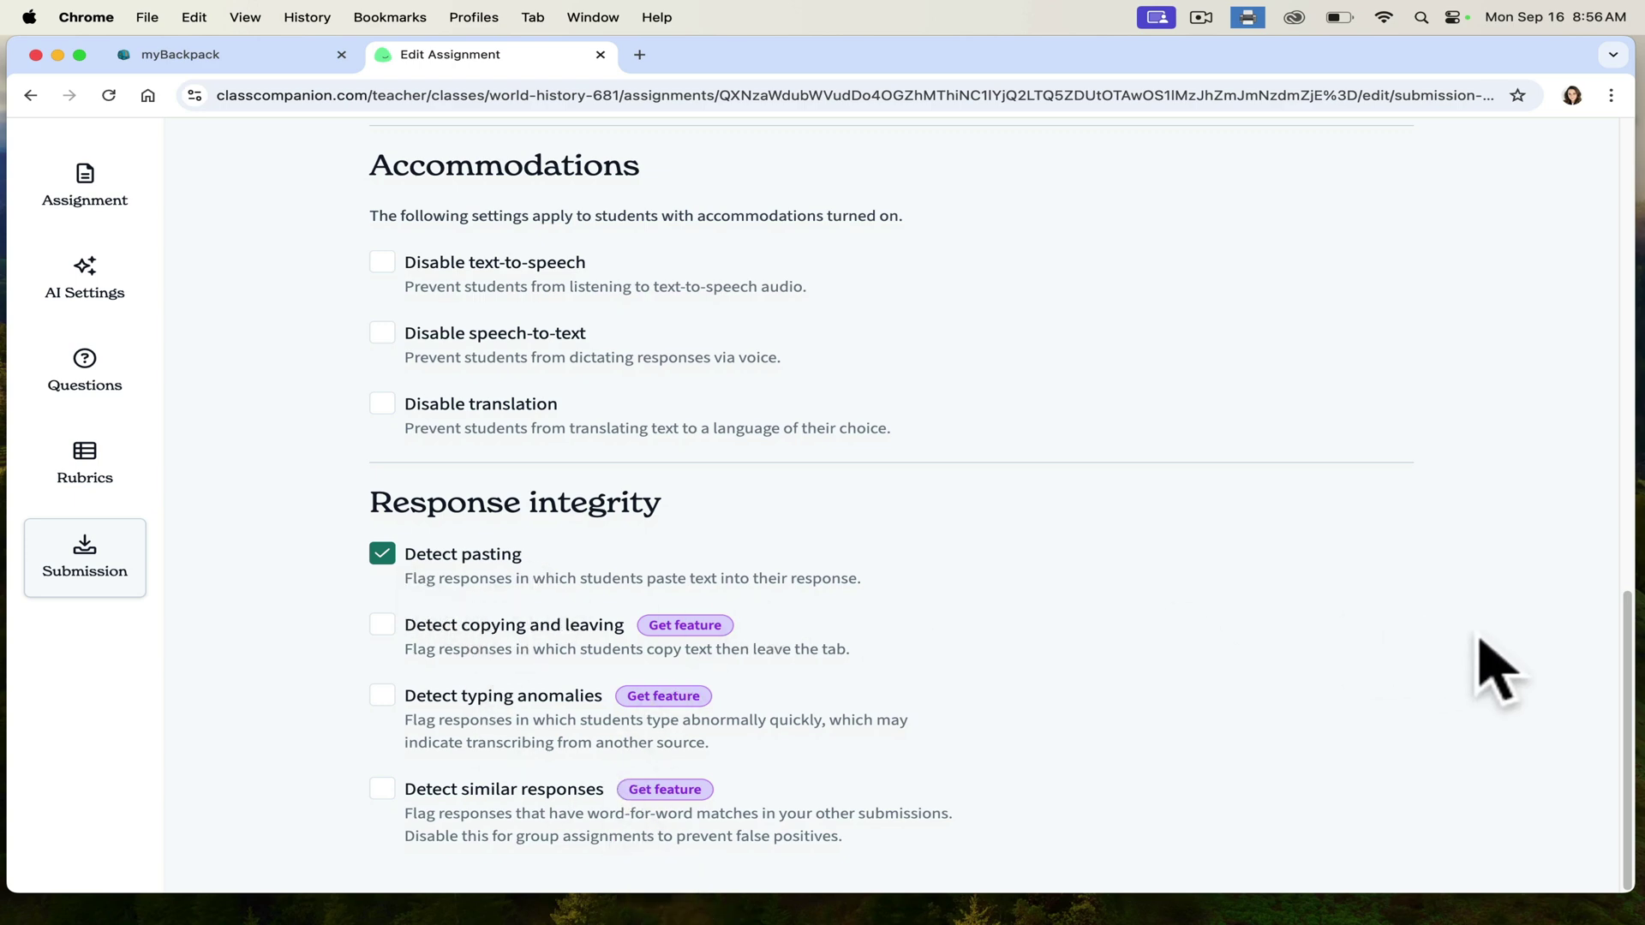
left_click_drag(1627, 698, 1628, 103)
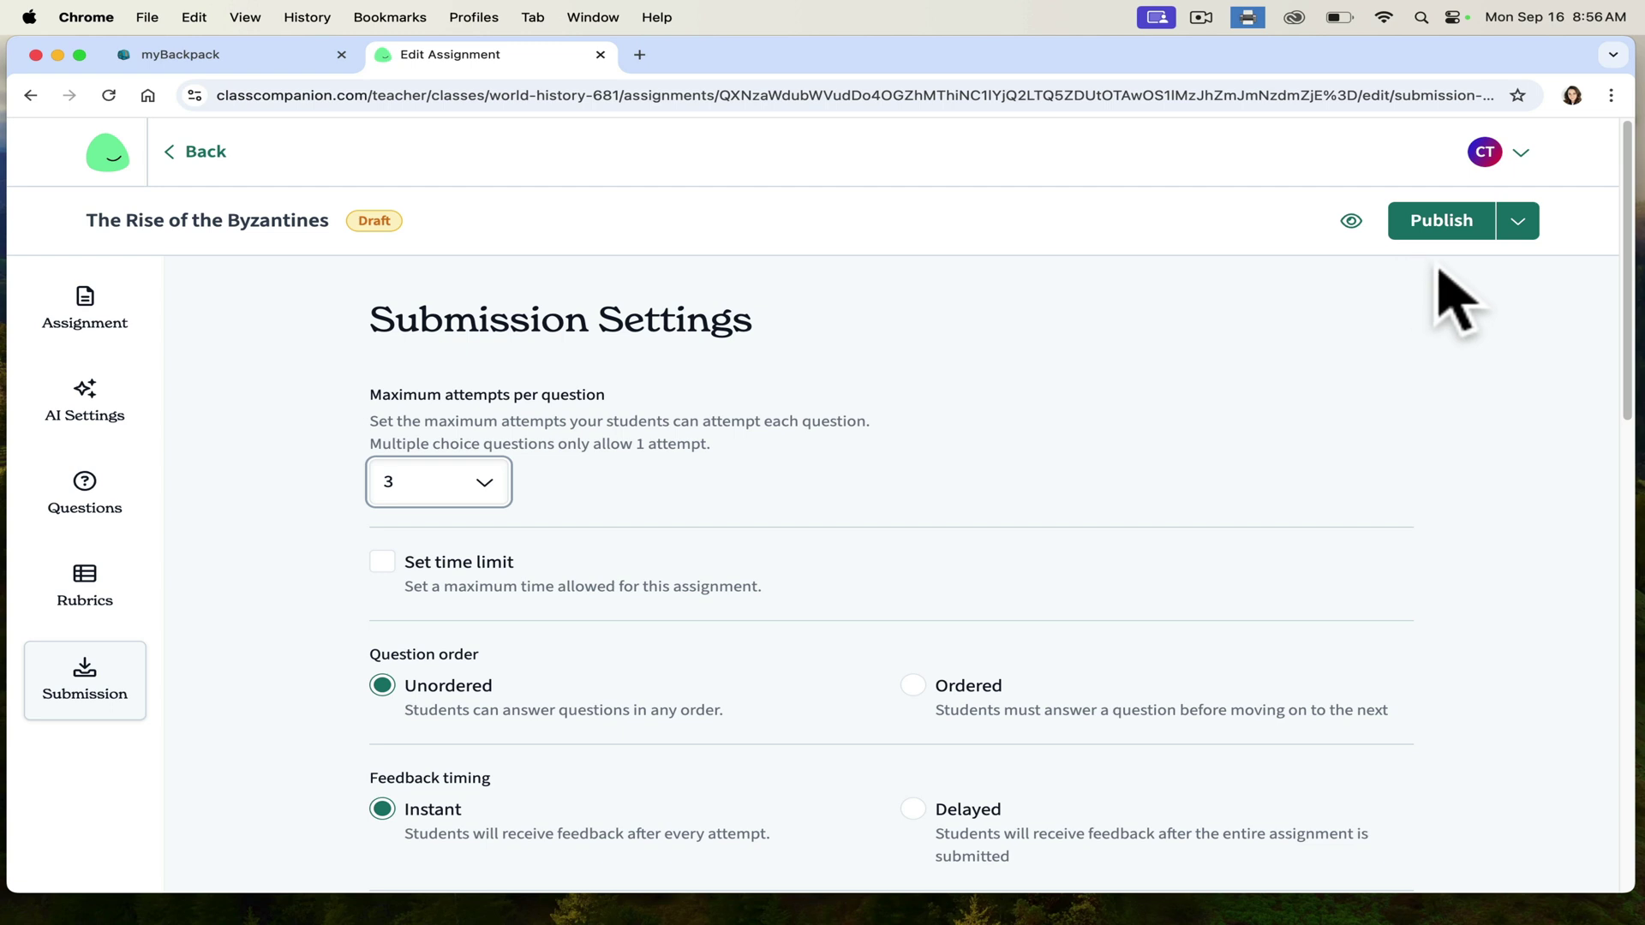
left_click(1450, 227)
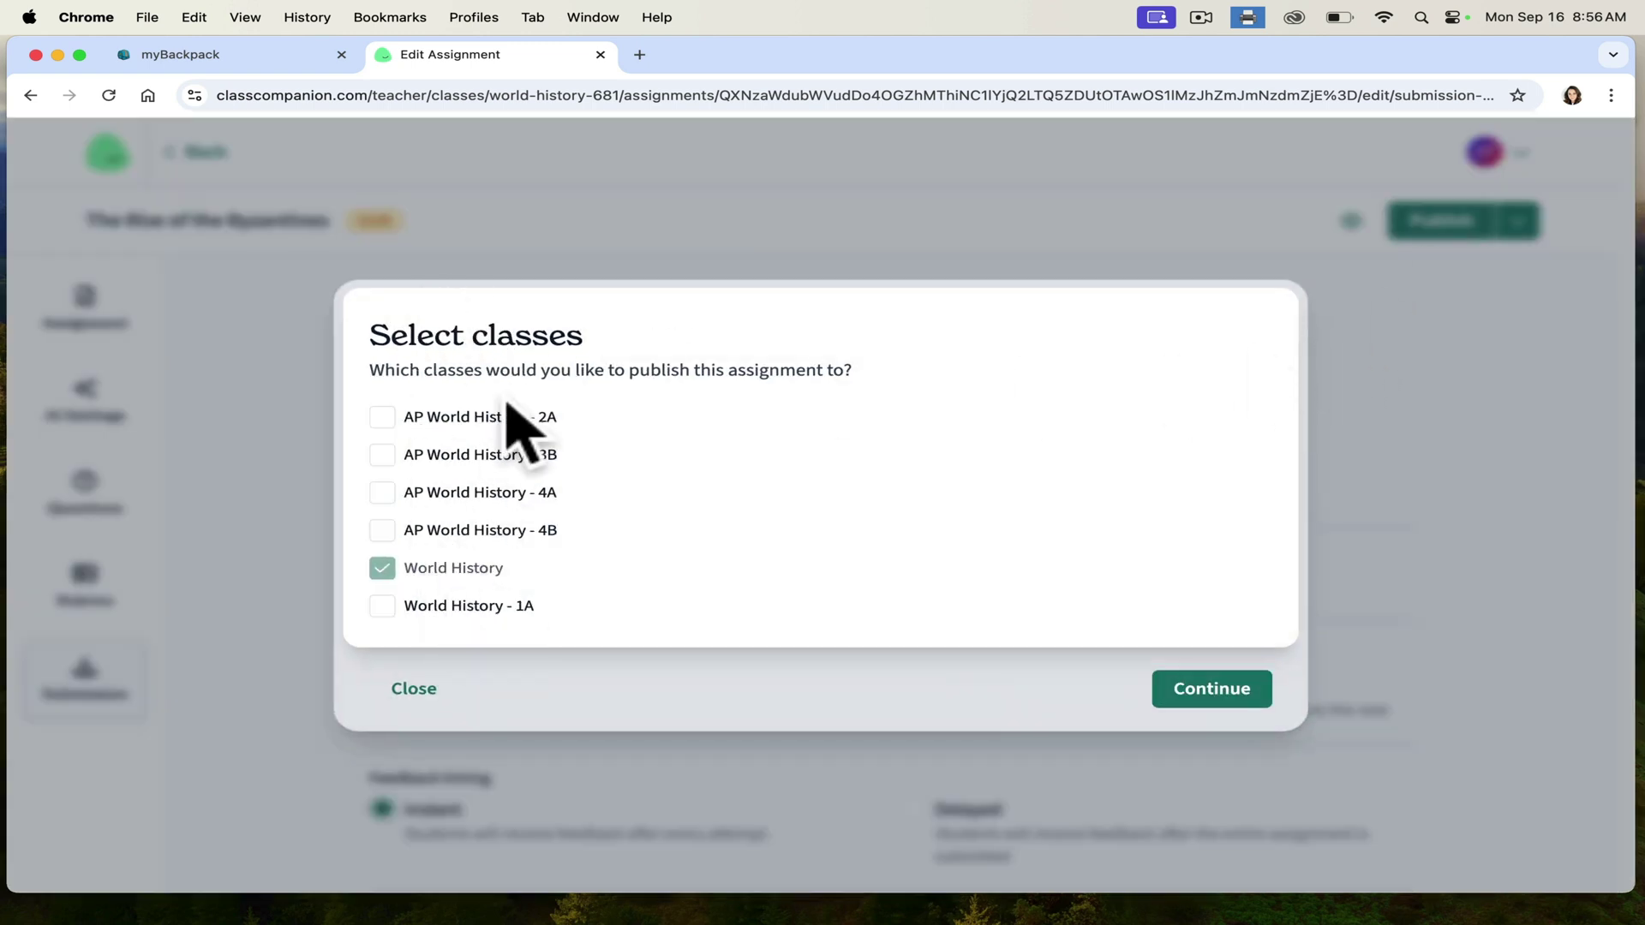
left_click(1233, 702)
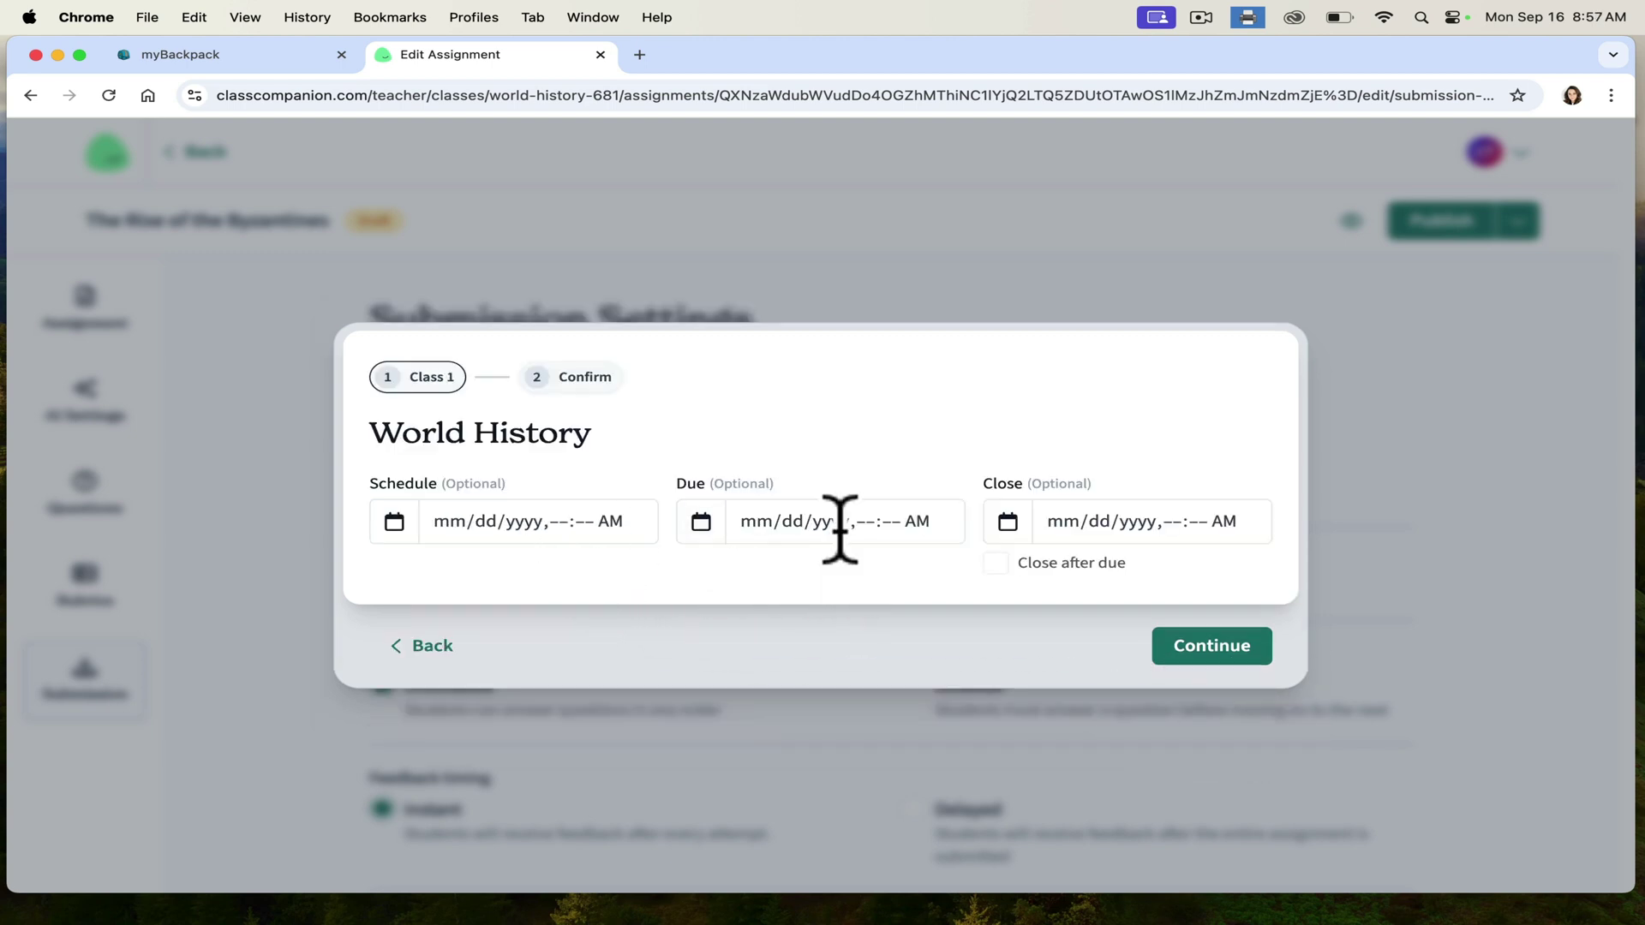
left_click(1233, 651)
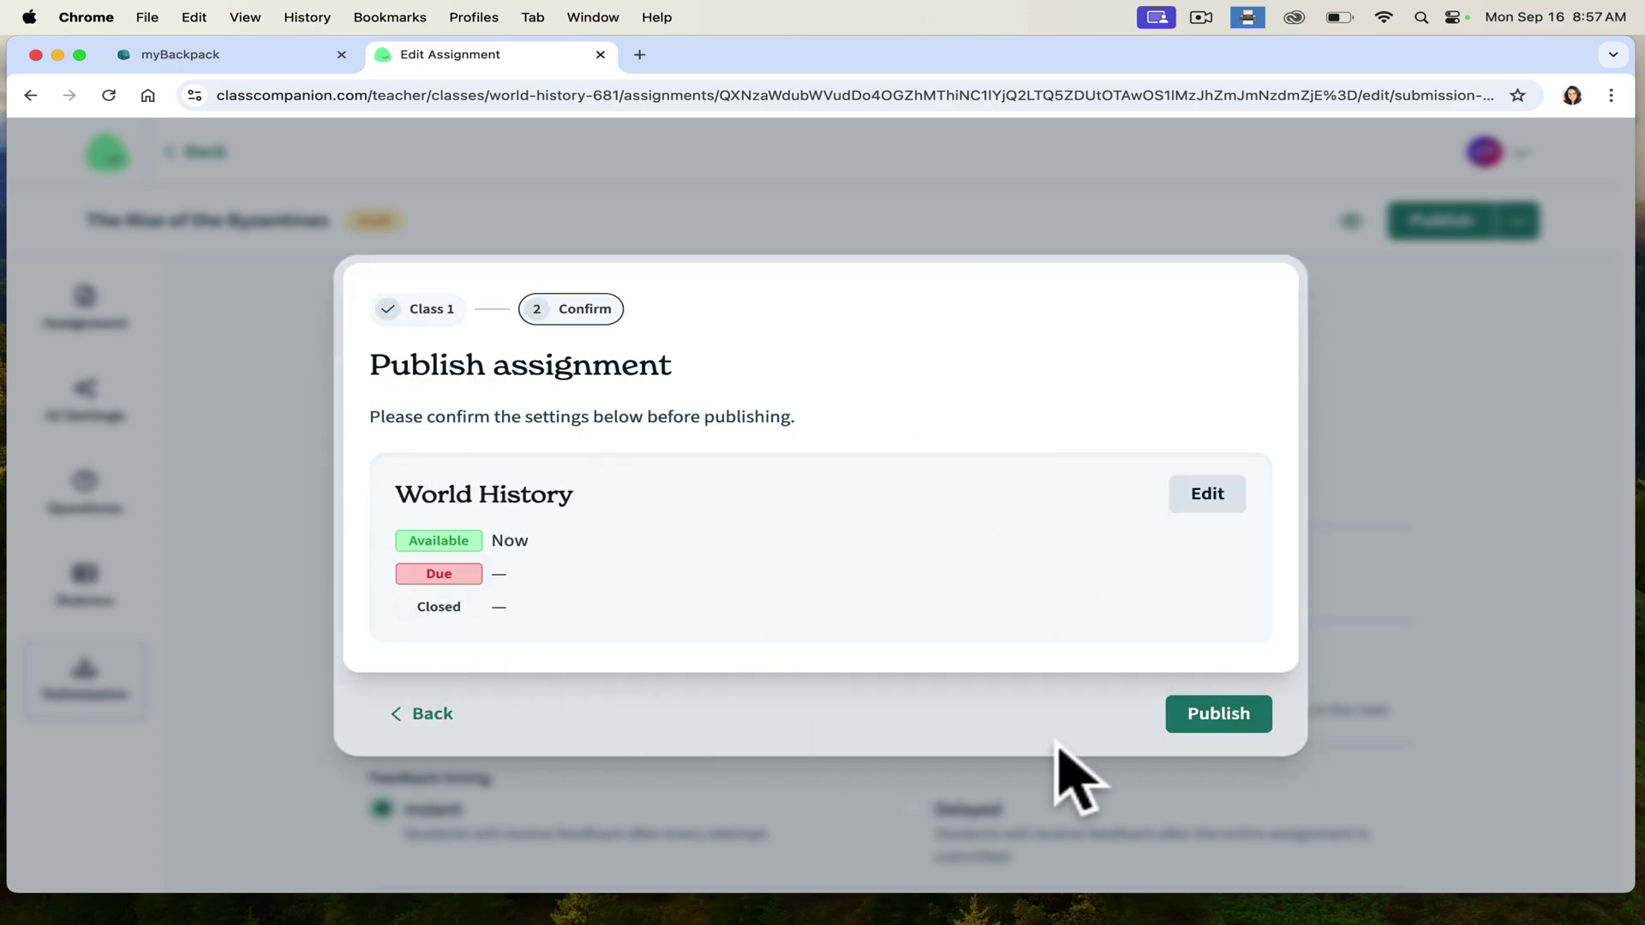
left_click(1238, 715)
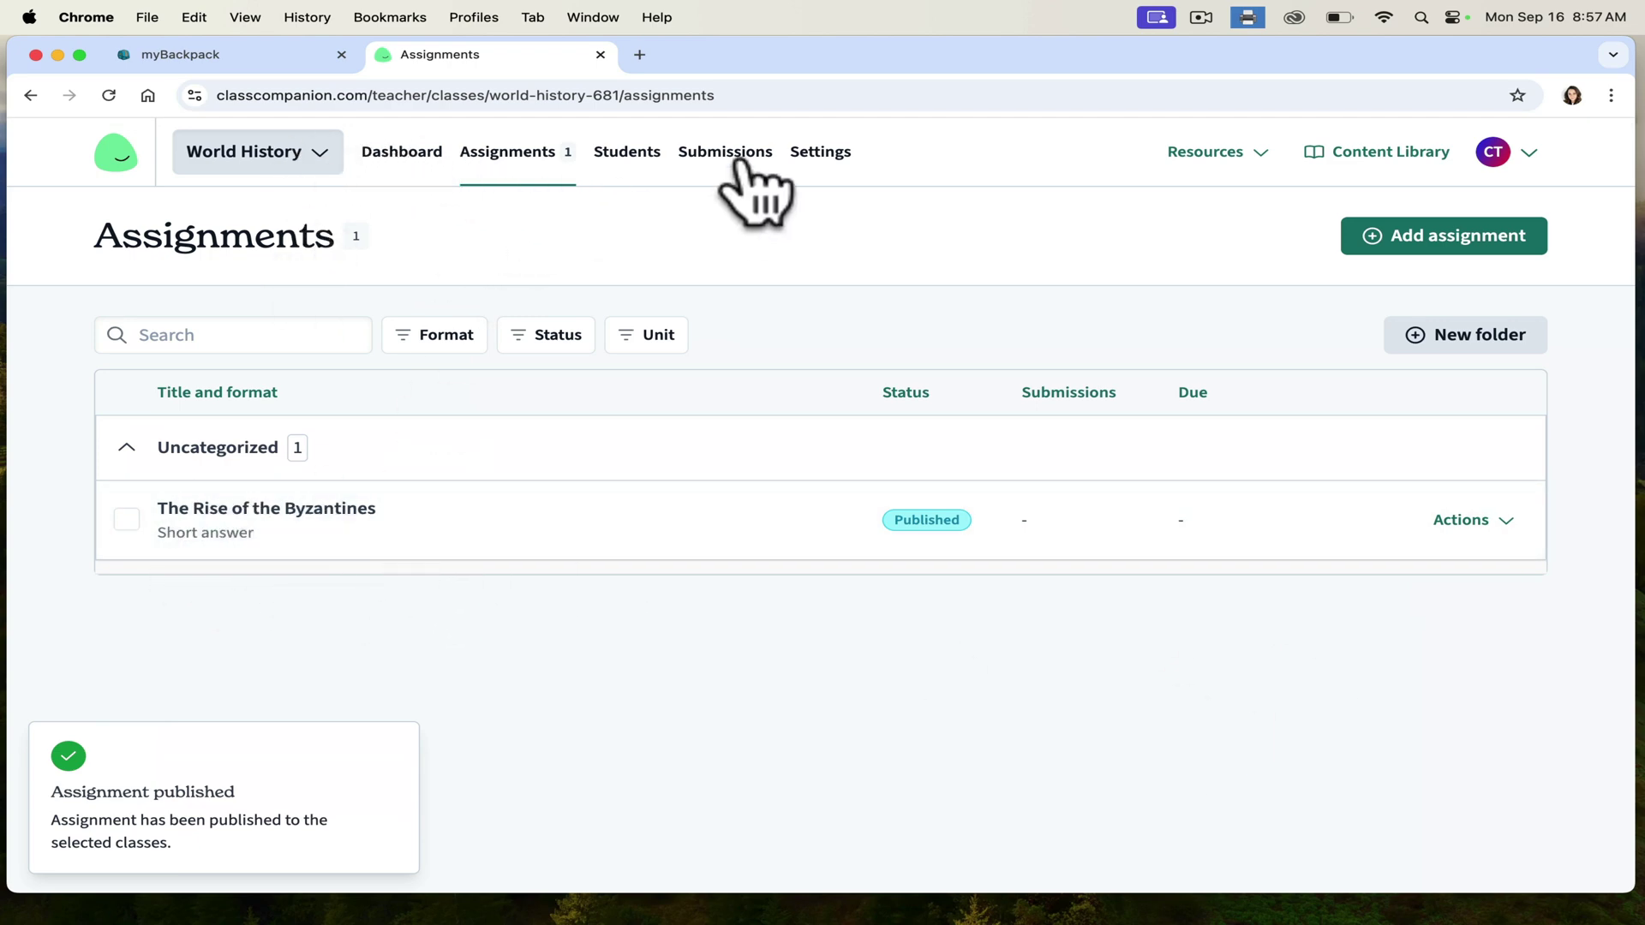
- Open the AP World History - 3B class and examine the student statistics on its dashboard
left_click(400, 154)
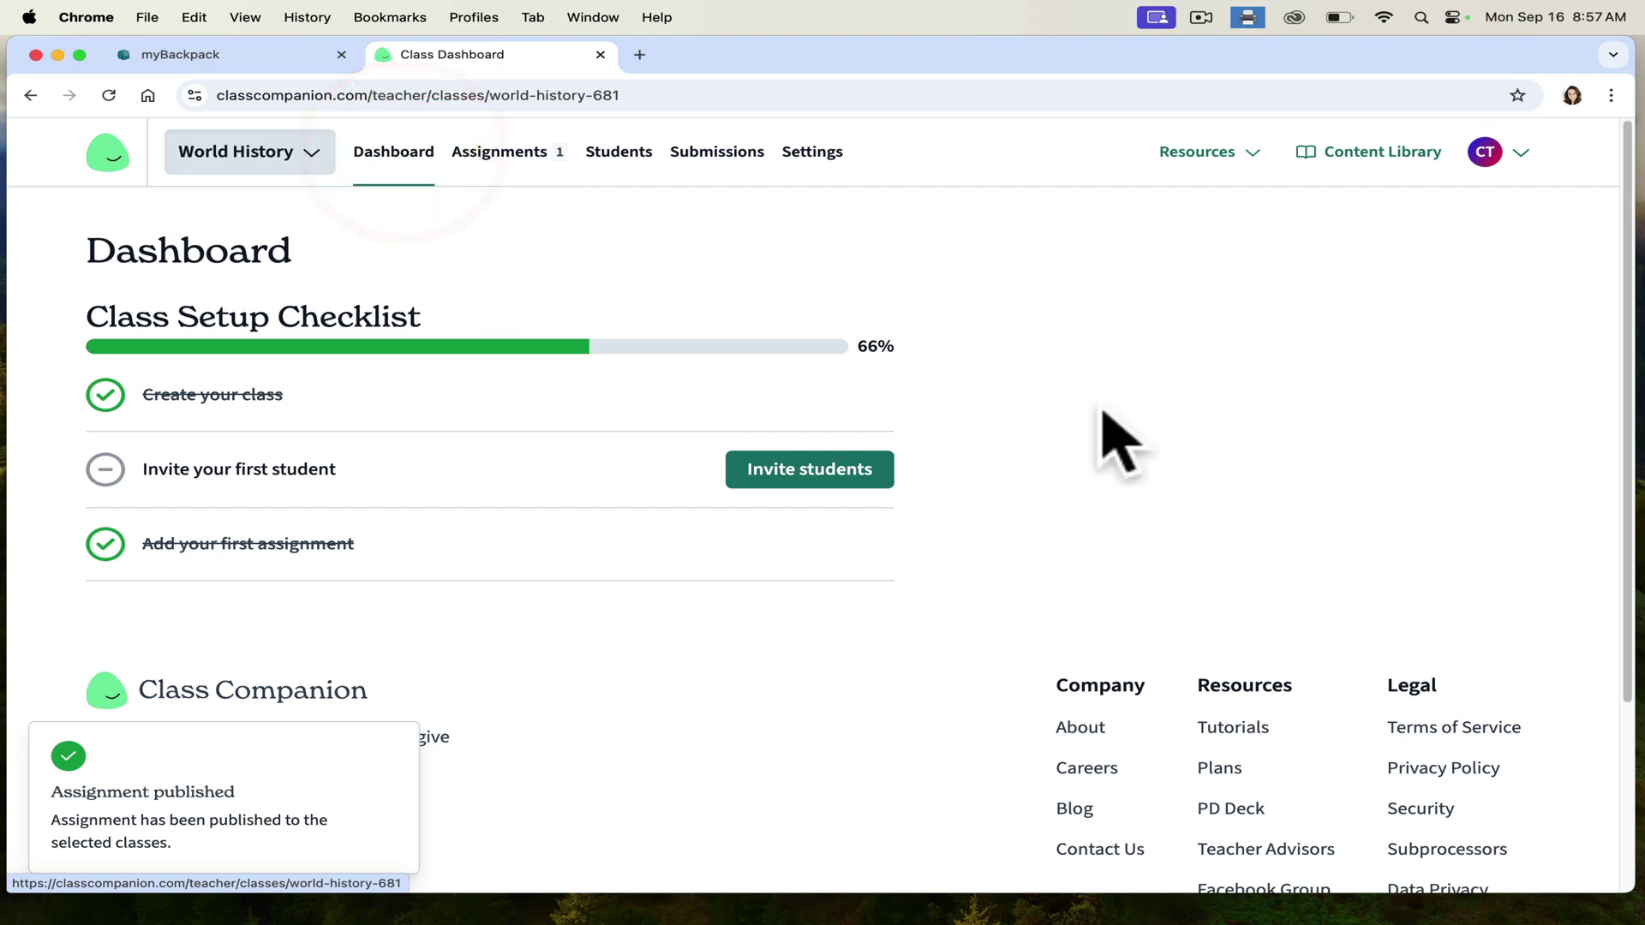
left_click(123, 154)
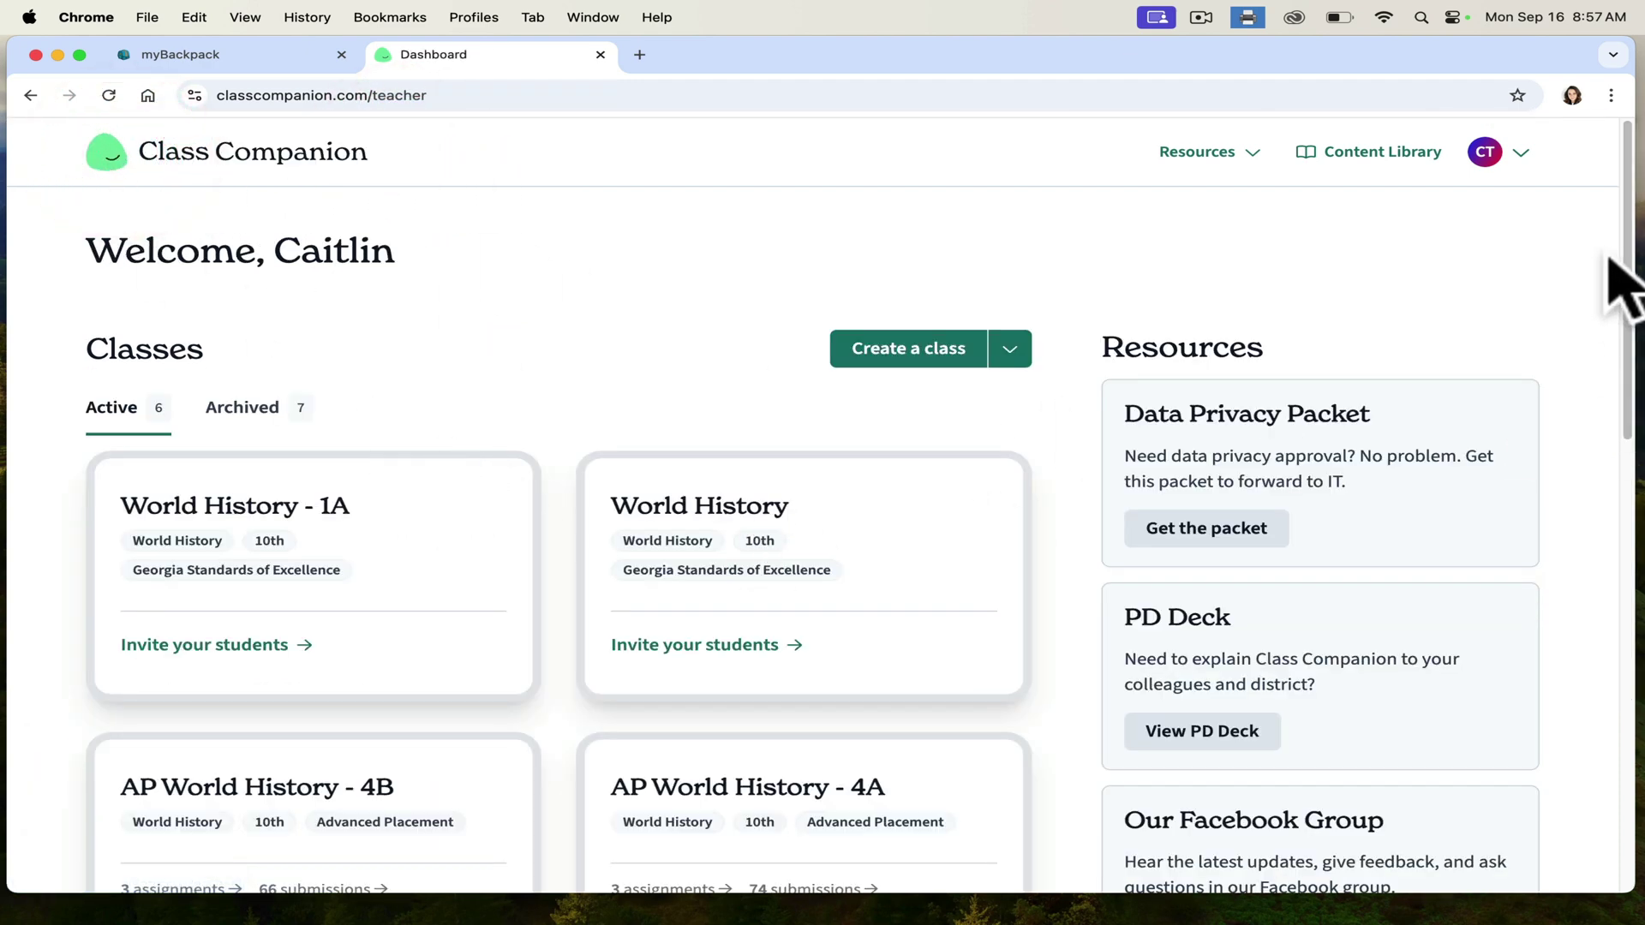
left_click_drag(1628, 266, 1633, 459)
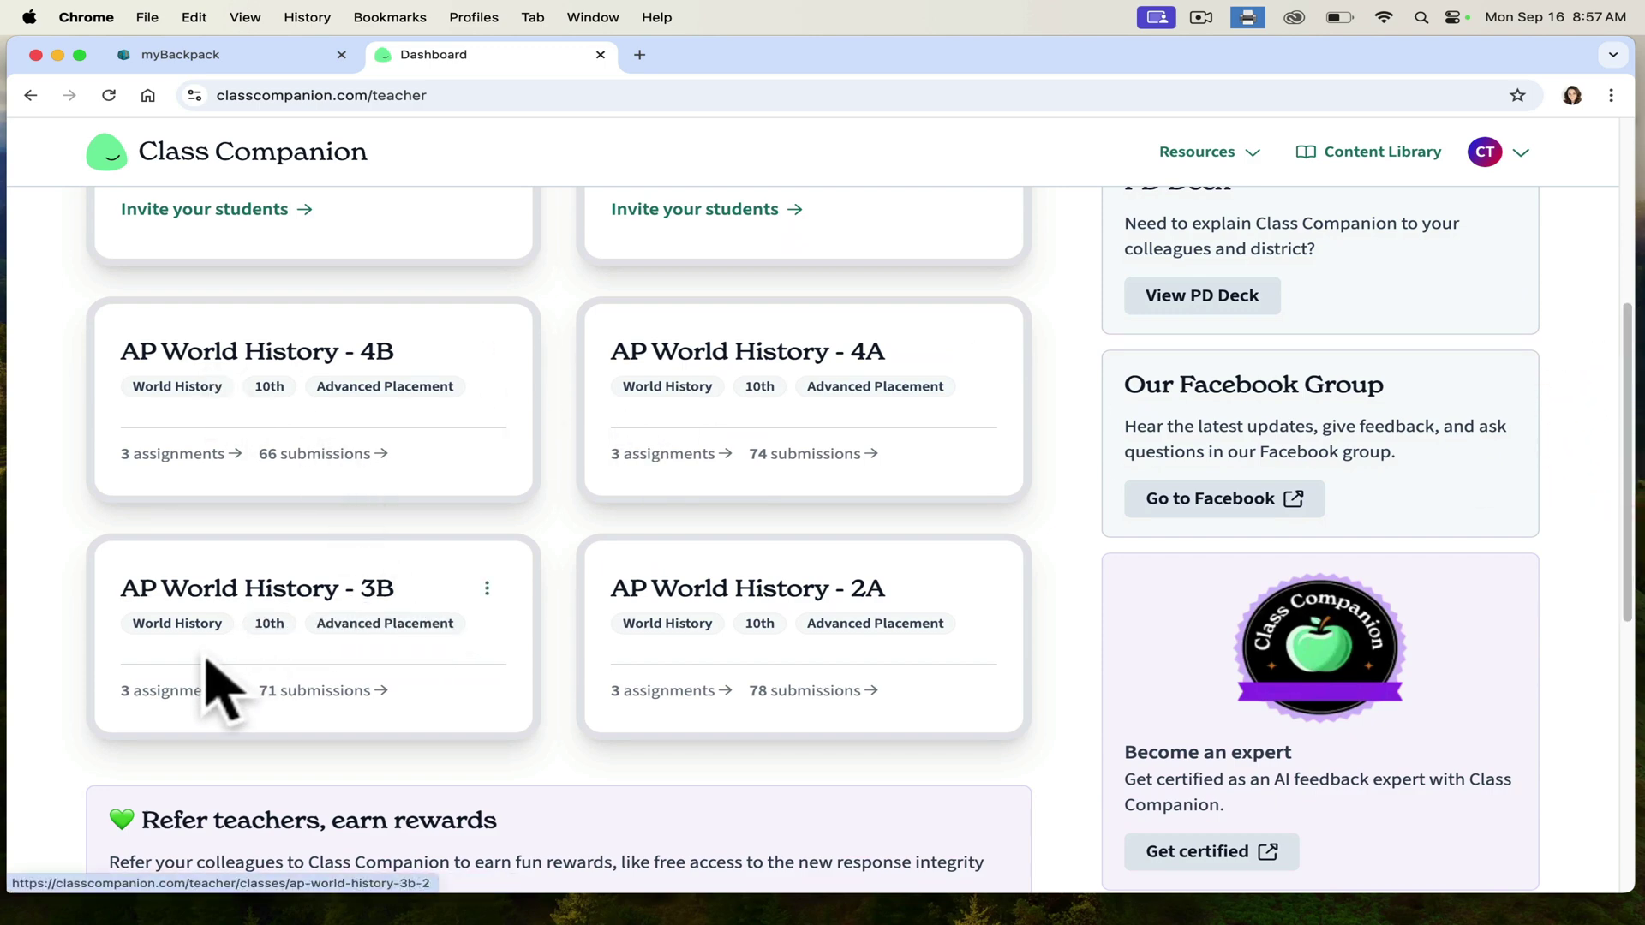
left_click(195, 615)
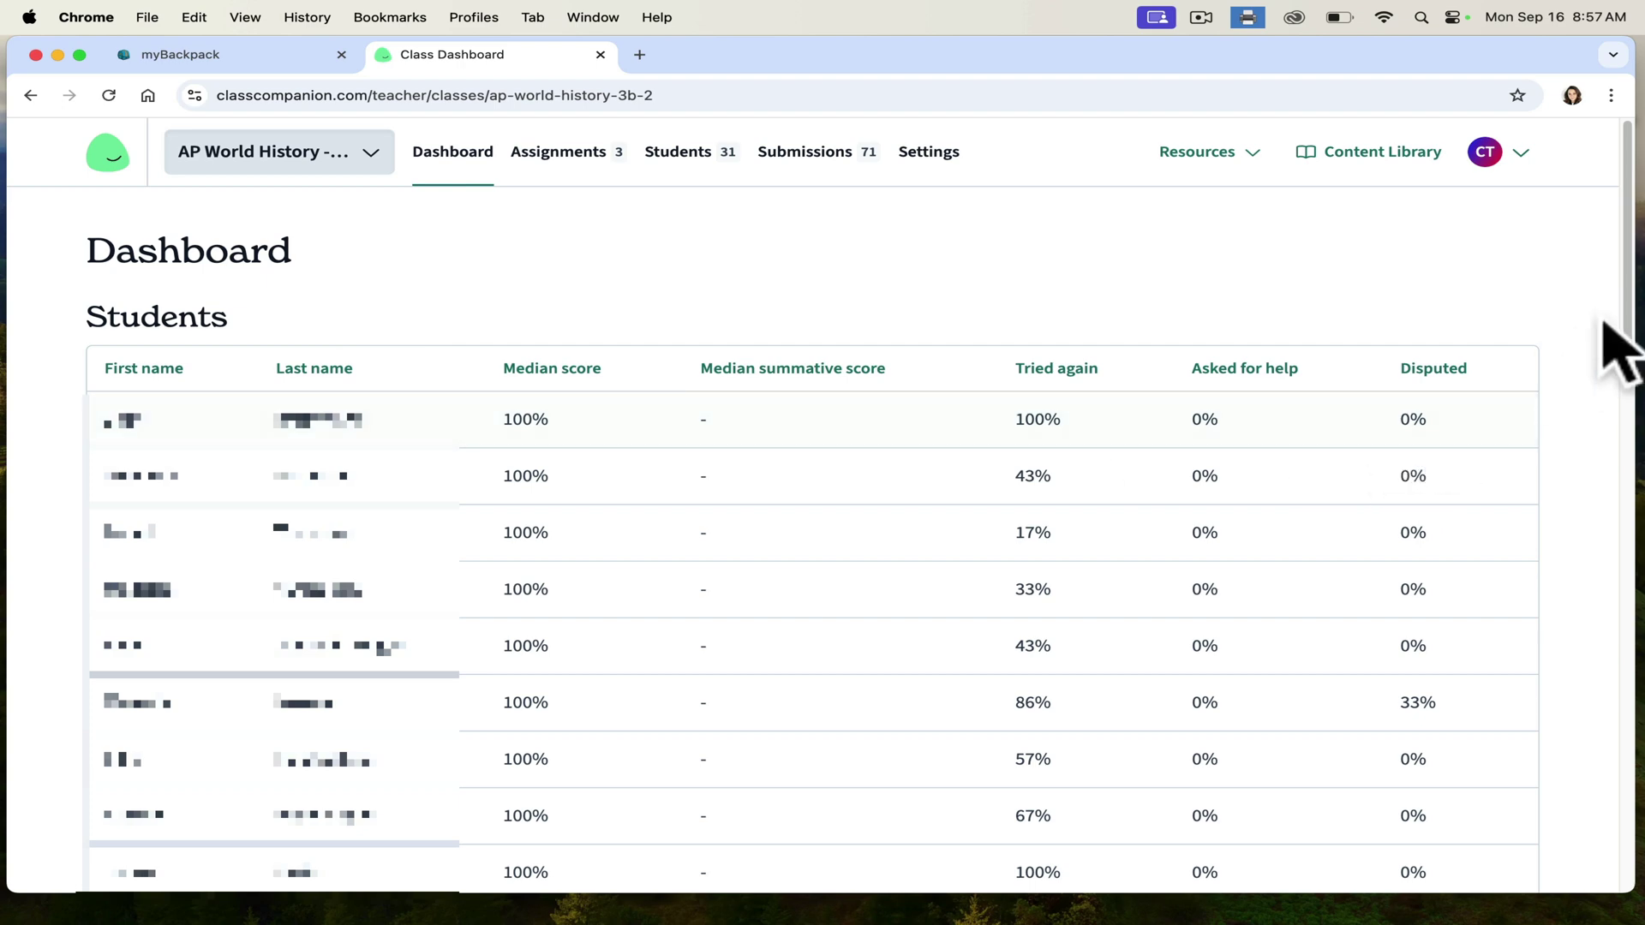
mouse_move(1625, 205)
left_mouse_down()
mouse_move(1634, 680)
mouse_move(1630, 227)
left_mouse_up()
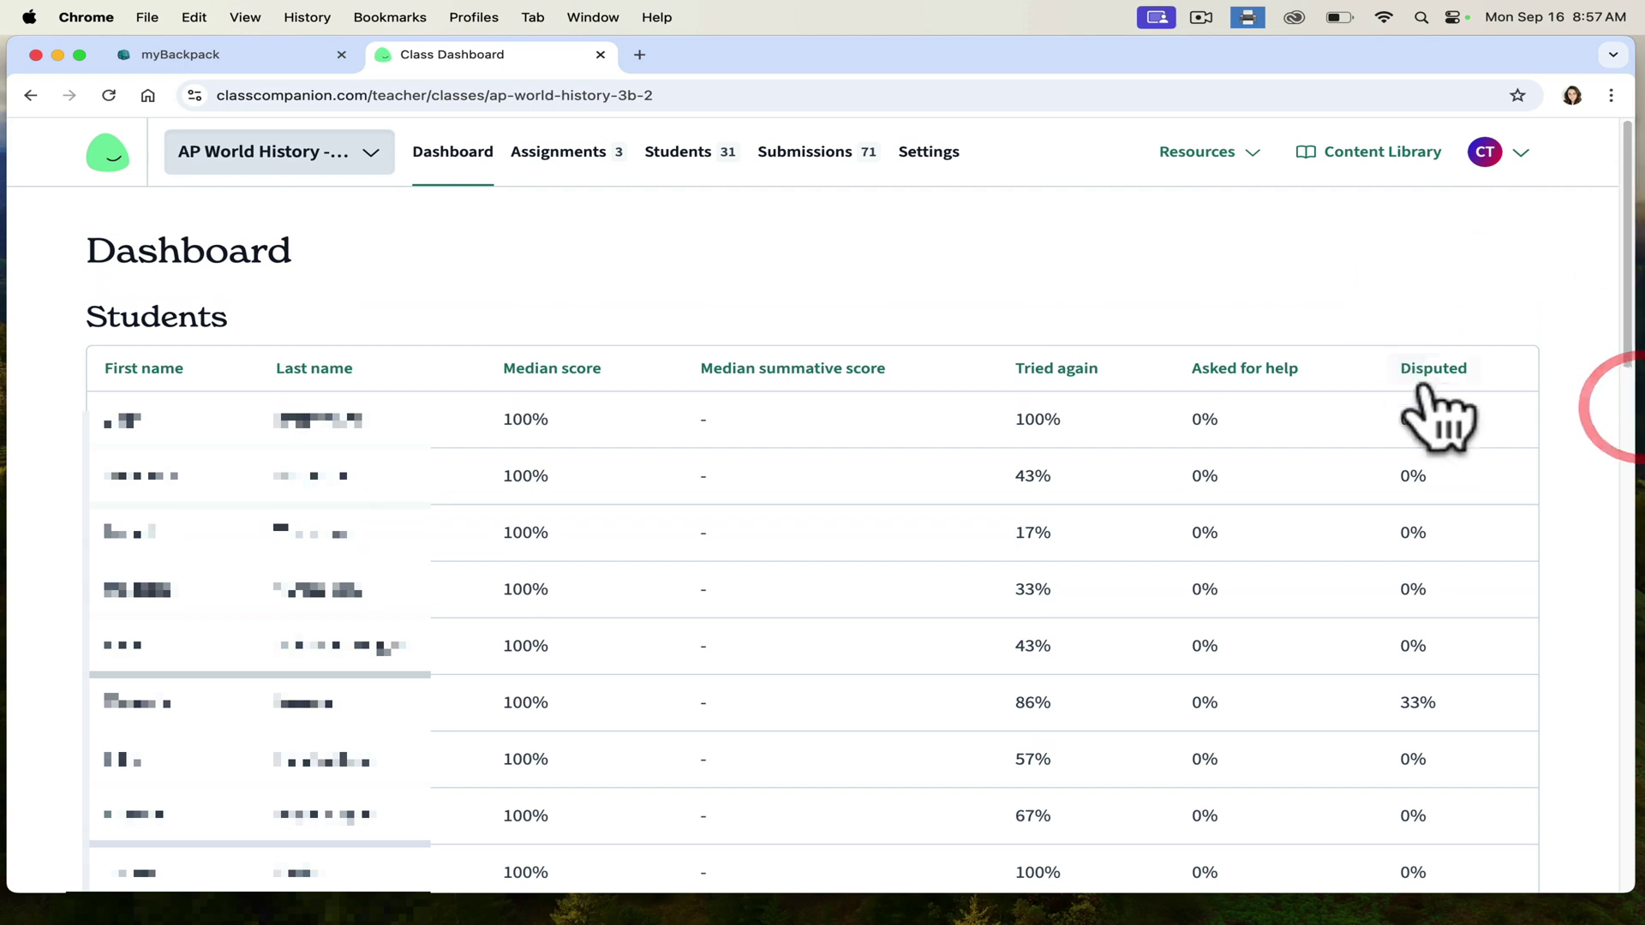
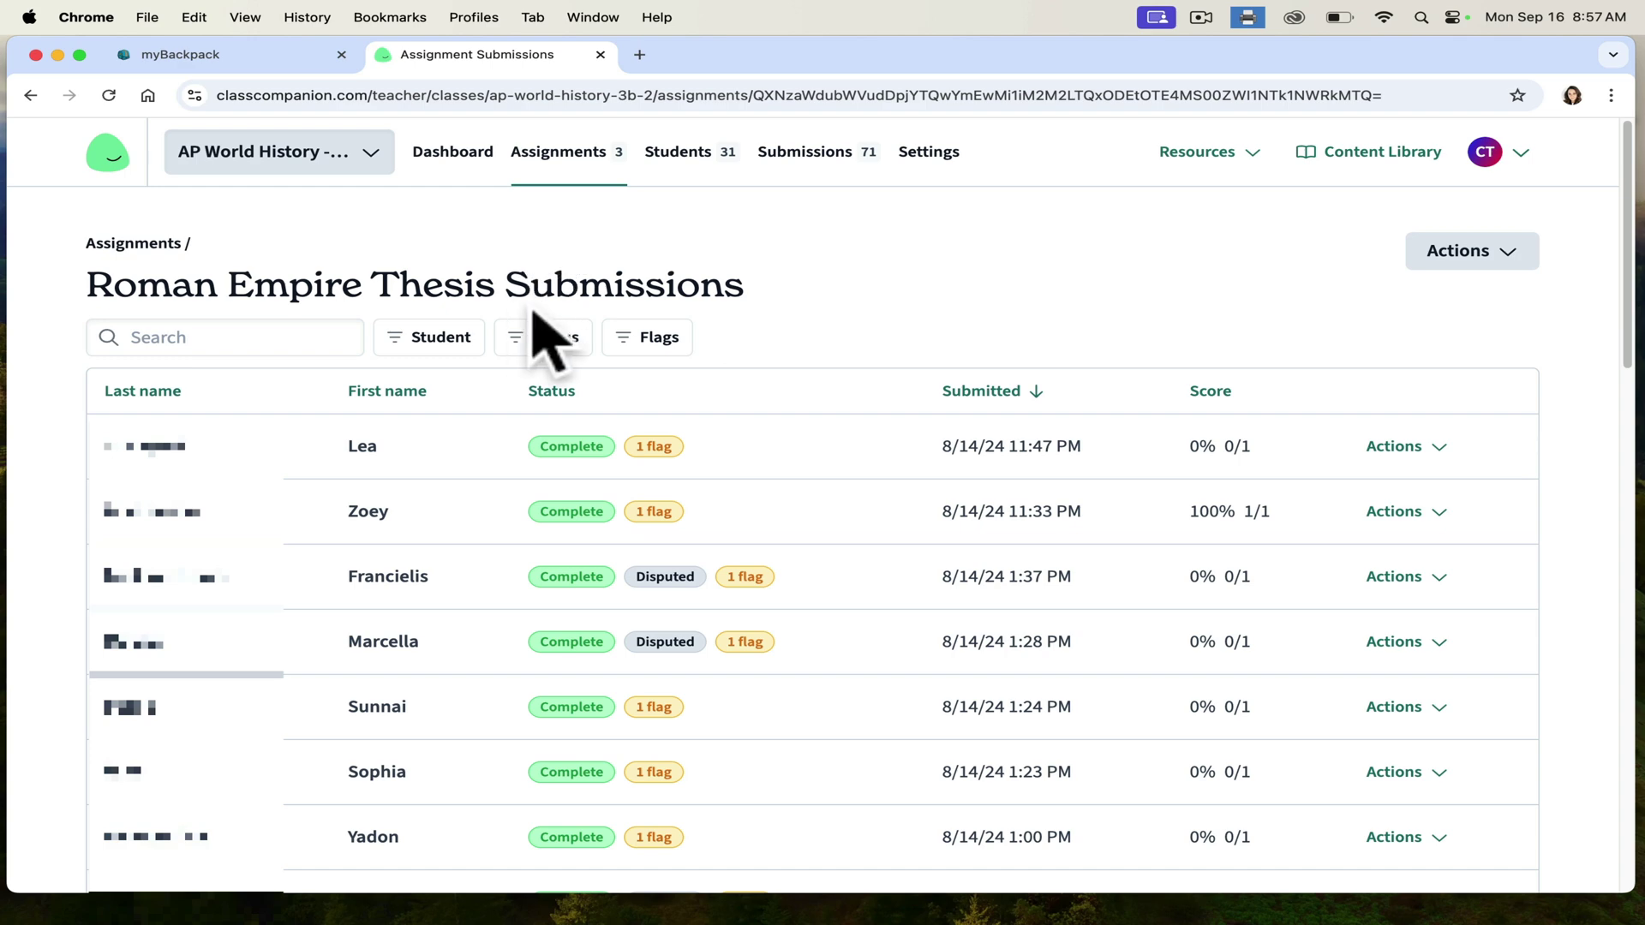
- Look over the Roman Empire Thesis submissions and open that assignment for editing
scroll(1633, 257, "down", 2)
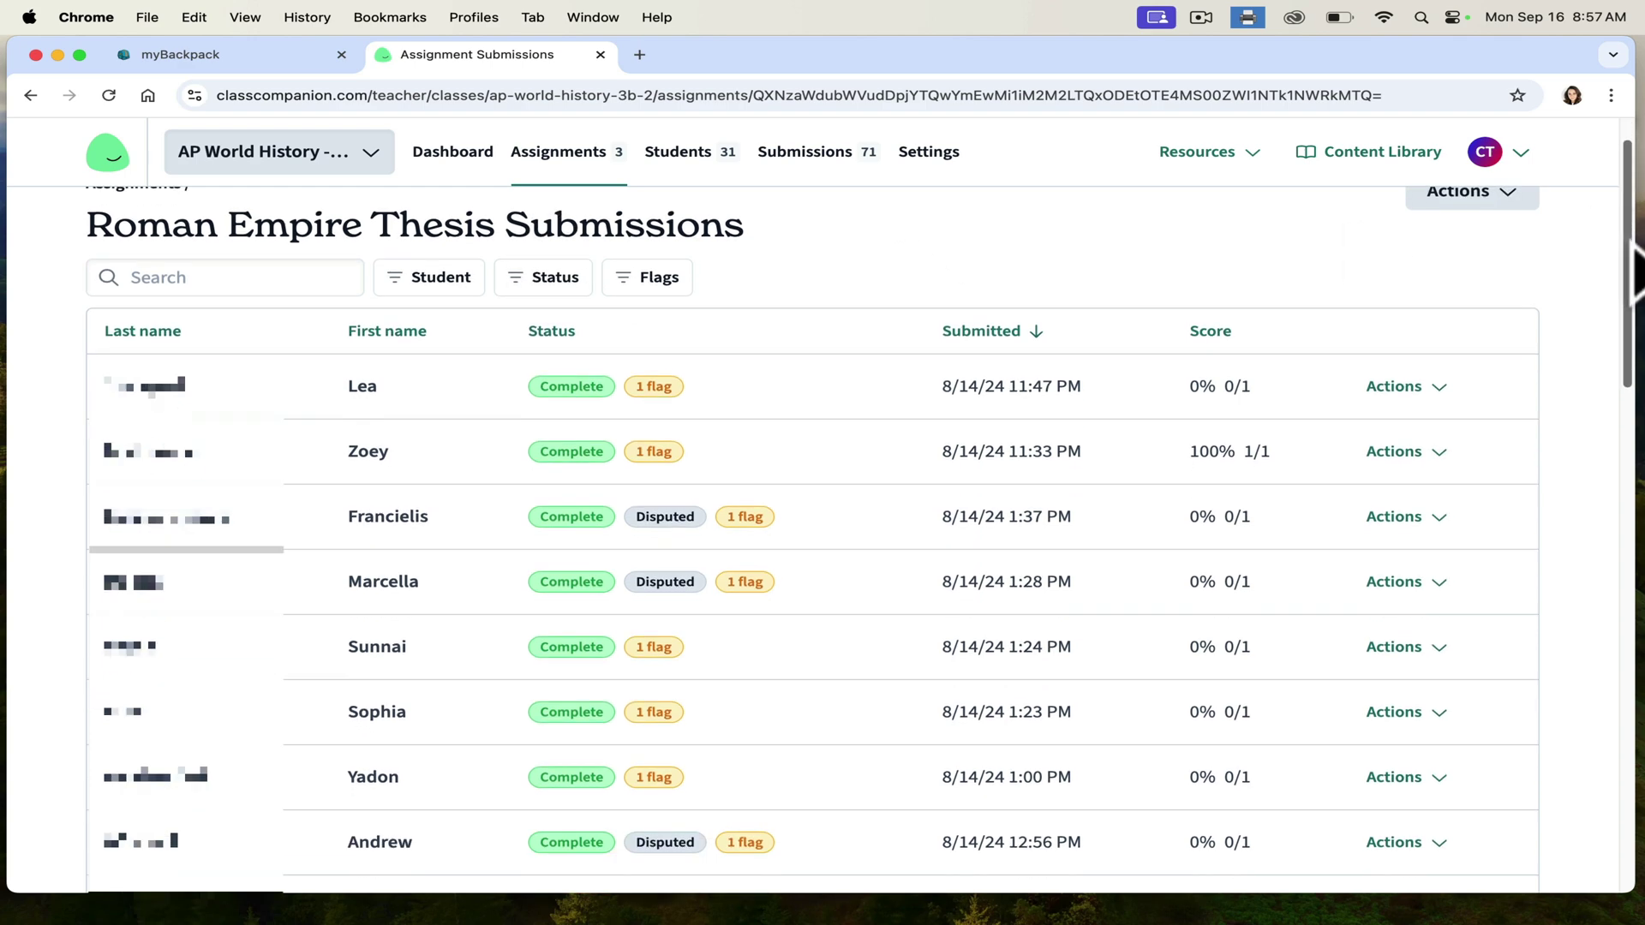
left_click_drag(1633, 265, 1605, 209)
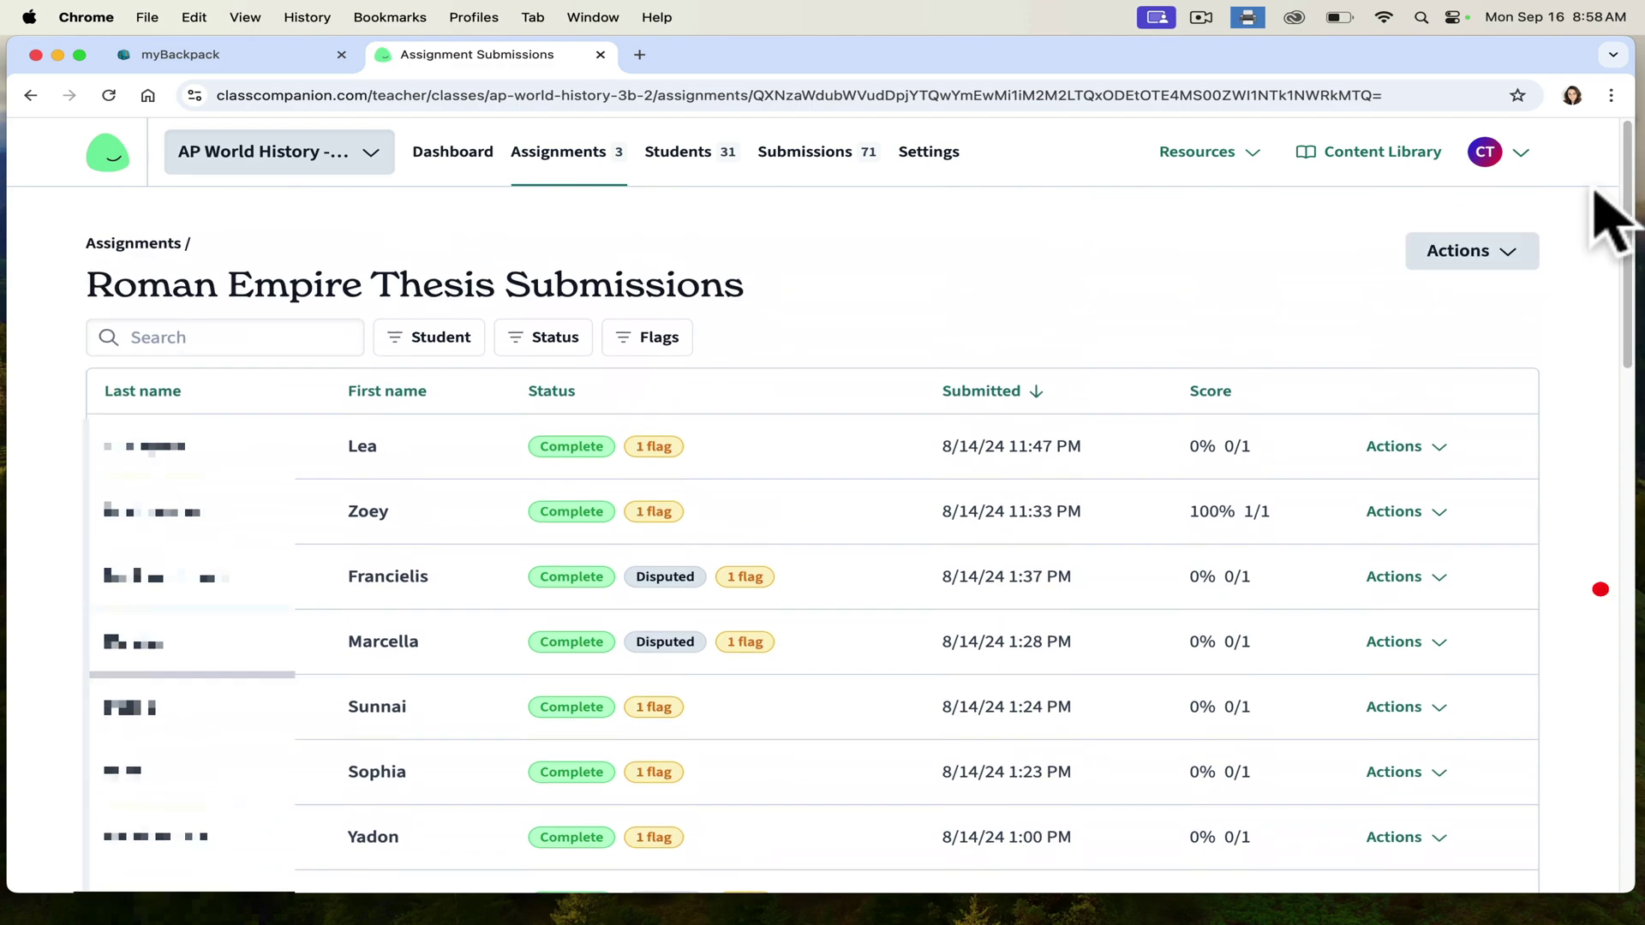
left_click(1515, 251)
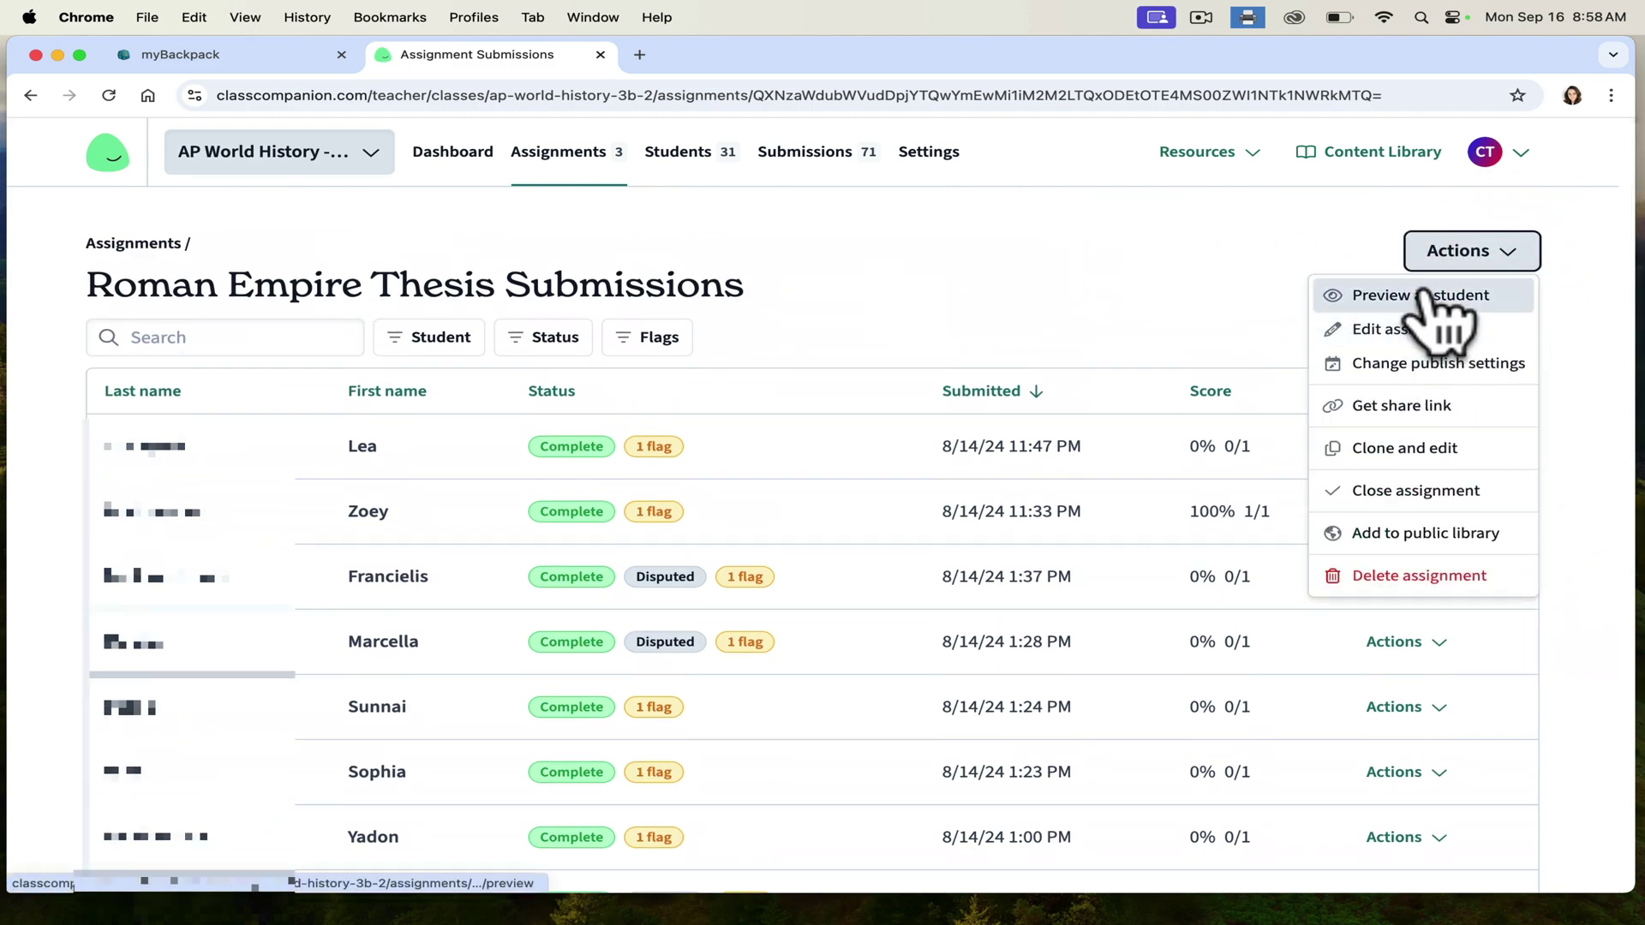
left_click(1422, 329)
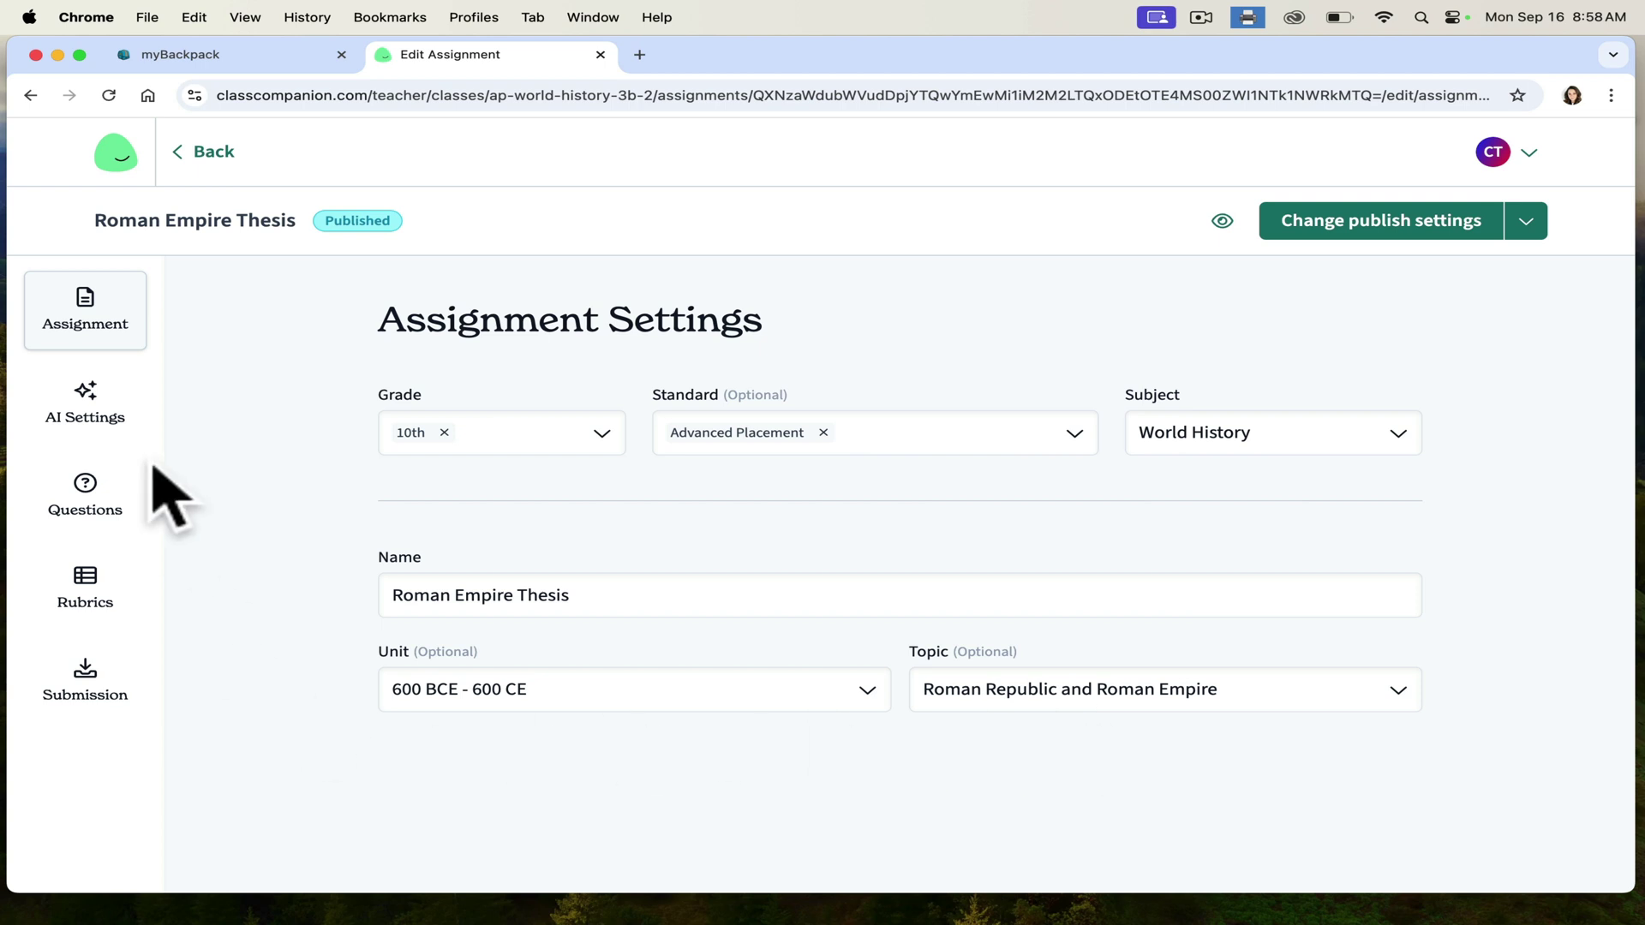
- Examine the AI, question, rubric and submission settings of the published Roman Empire Thesis assignment
left_click(111, 420)
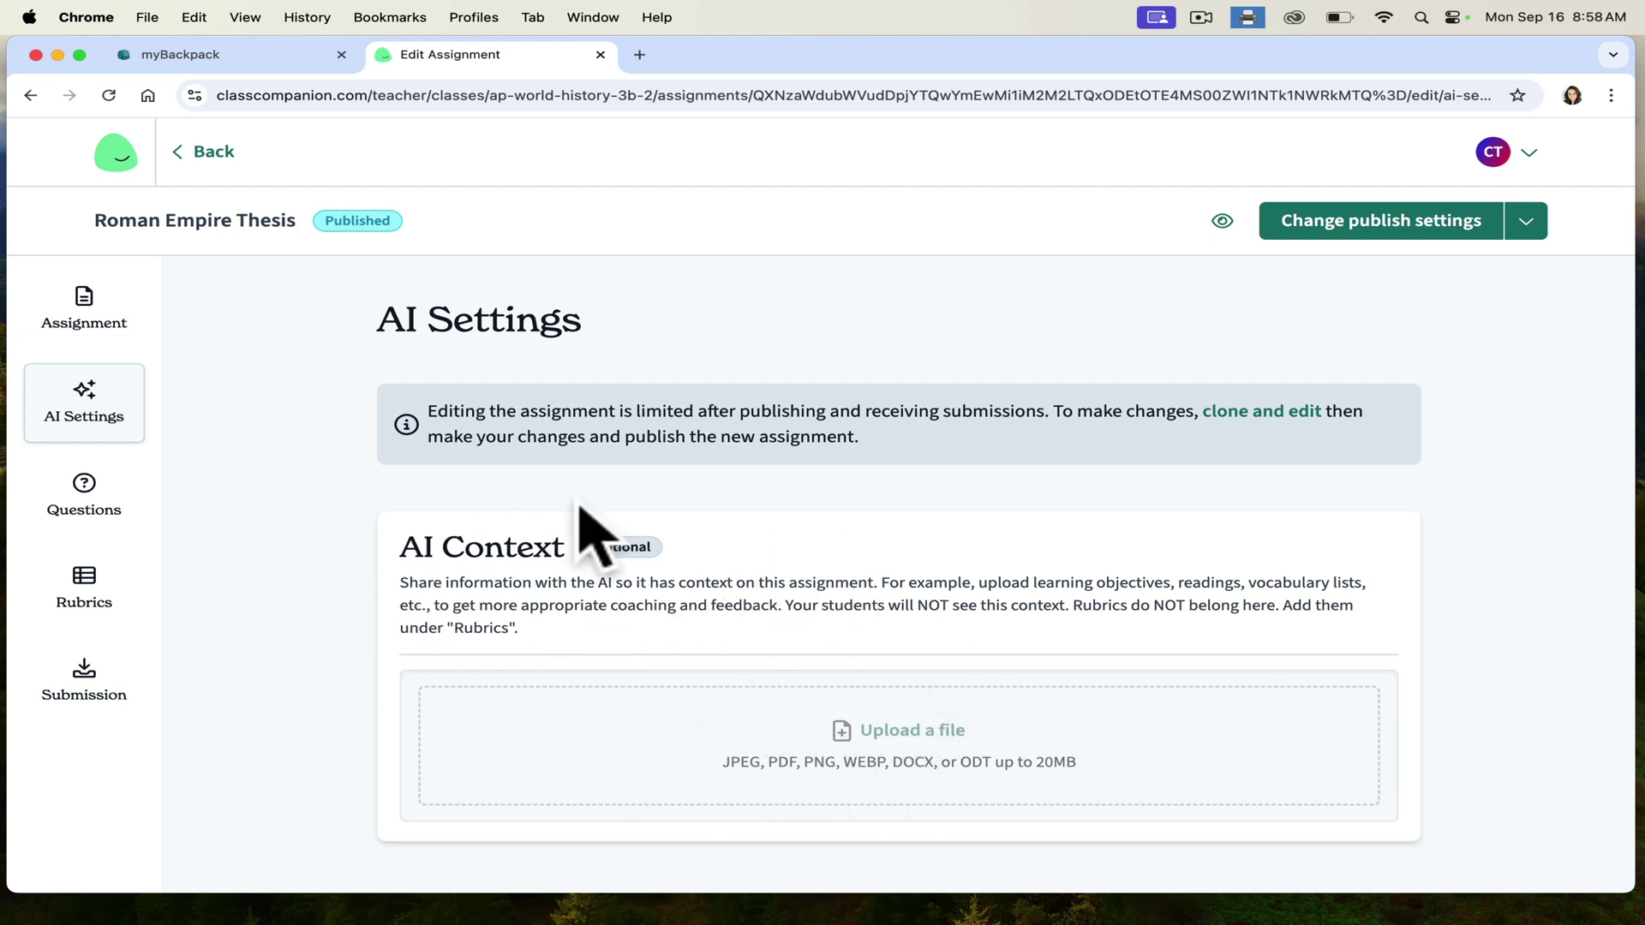
left_click(84, 496)
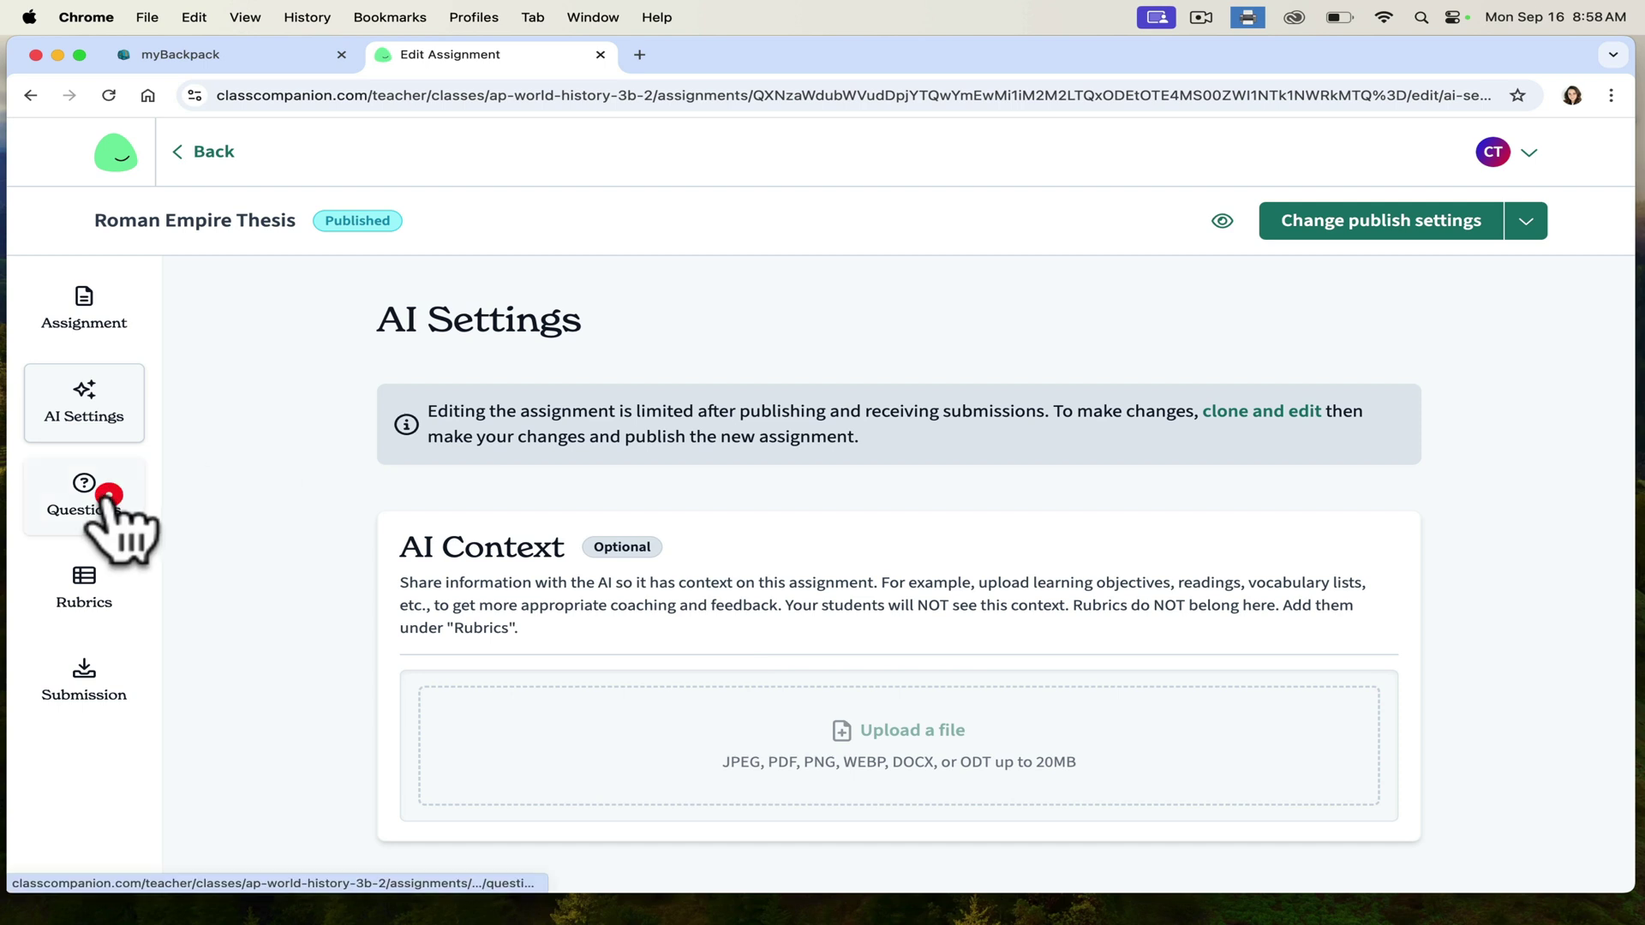
scroll(1614, 272, "down", 2)
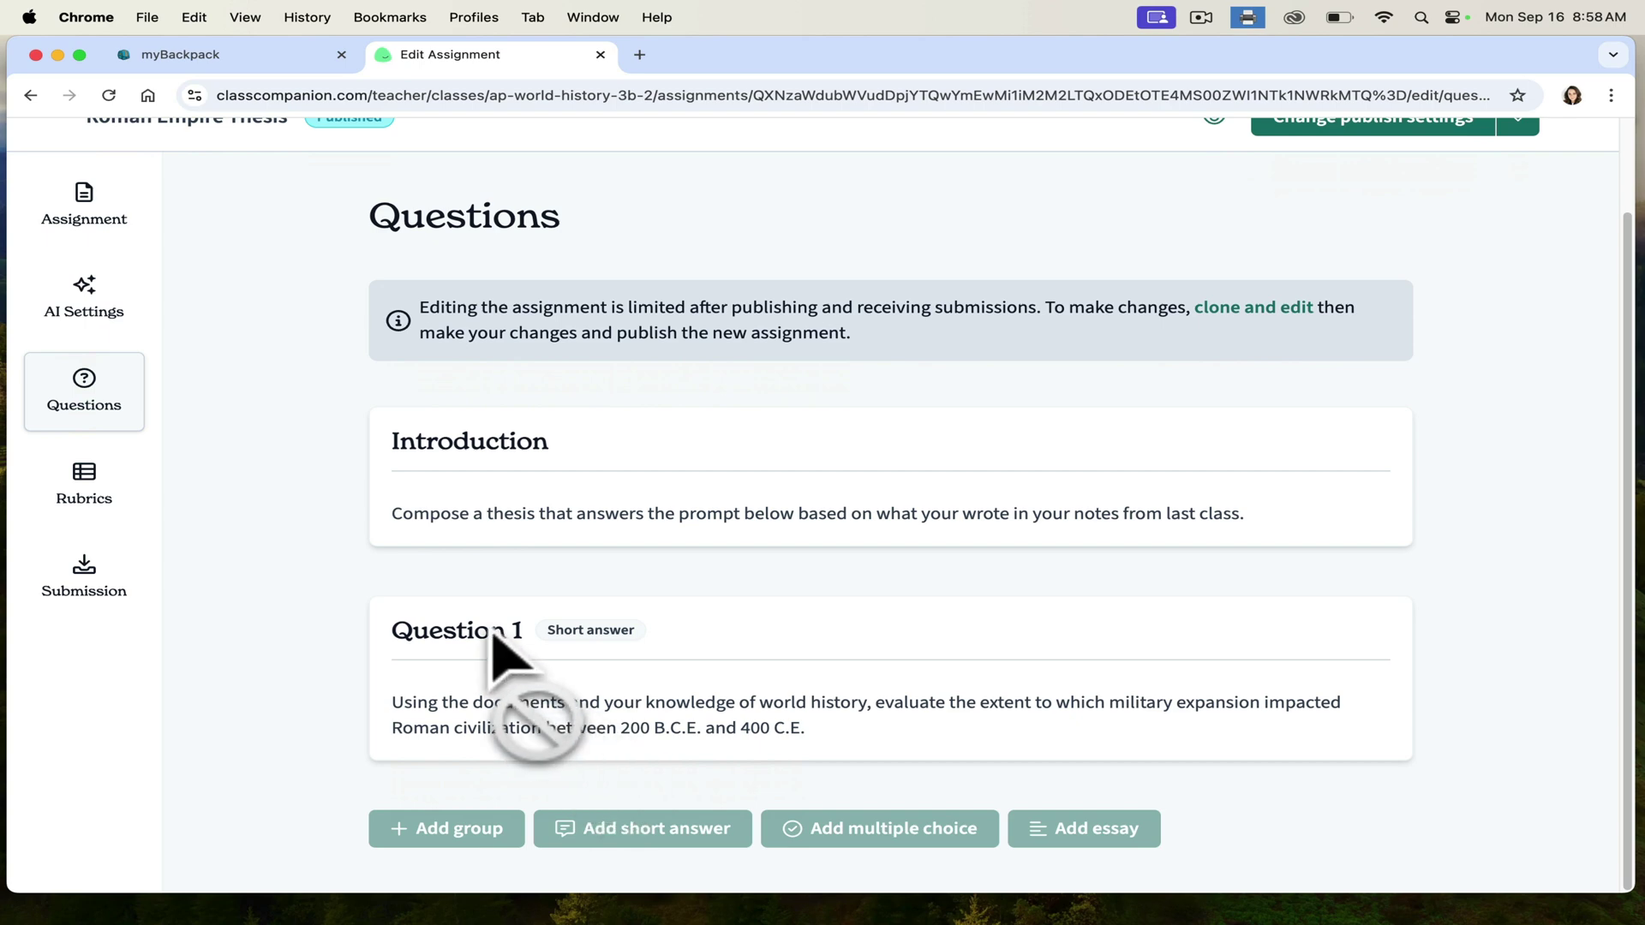
left_click(71, 497)
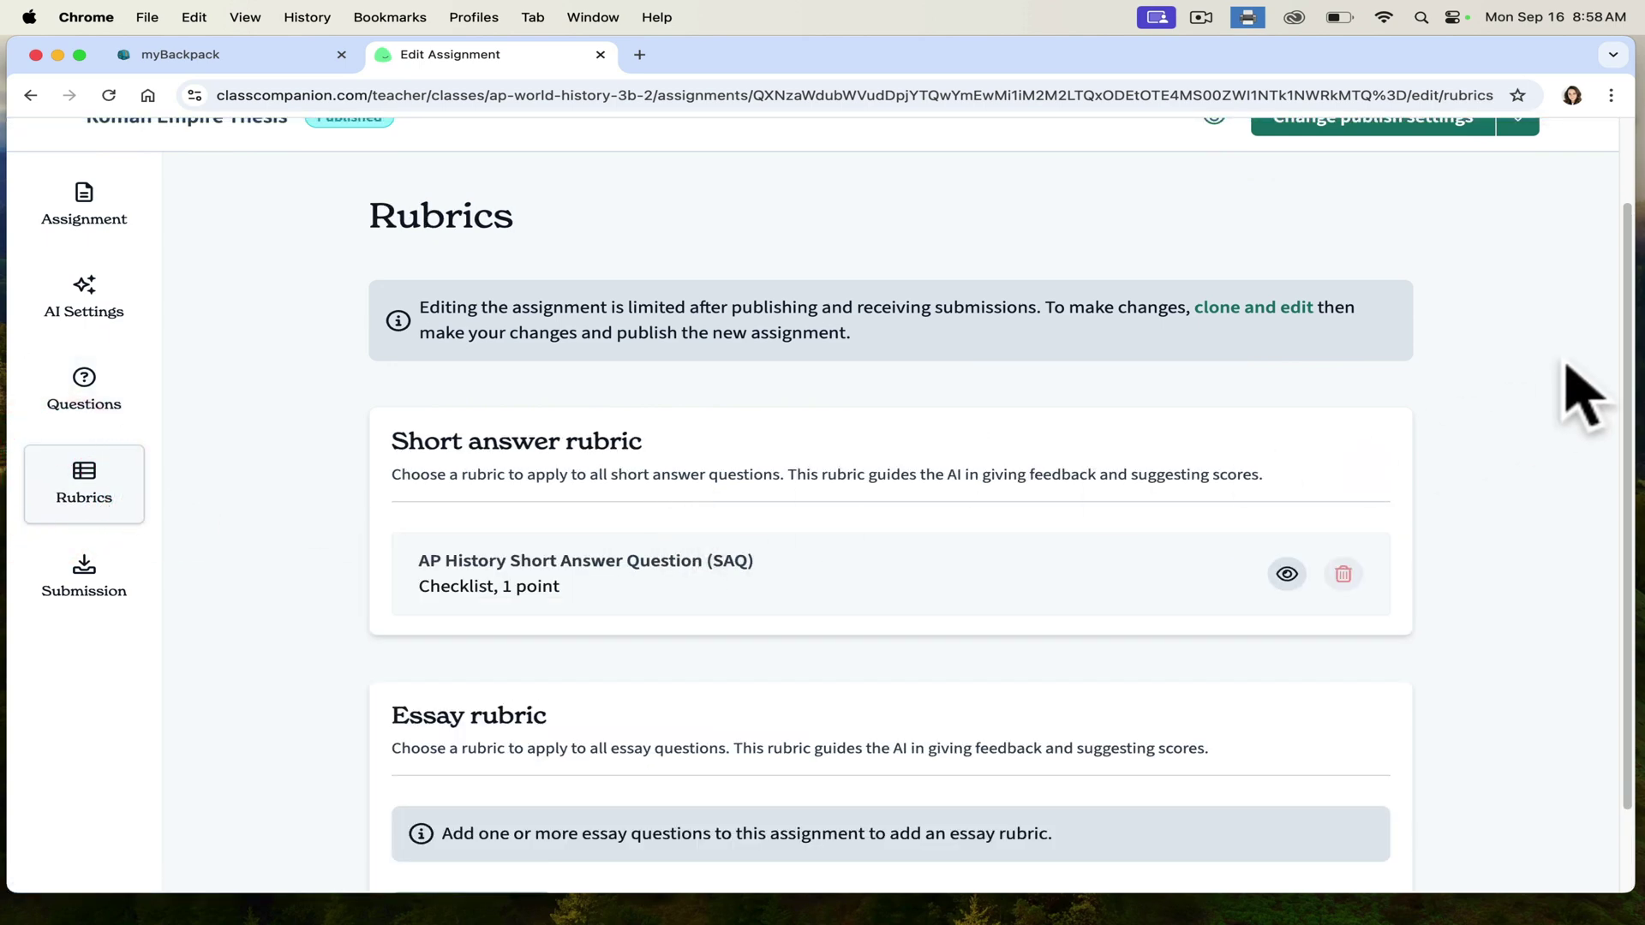
scroll(1611, 310, "down", 2)
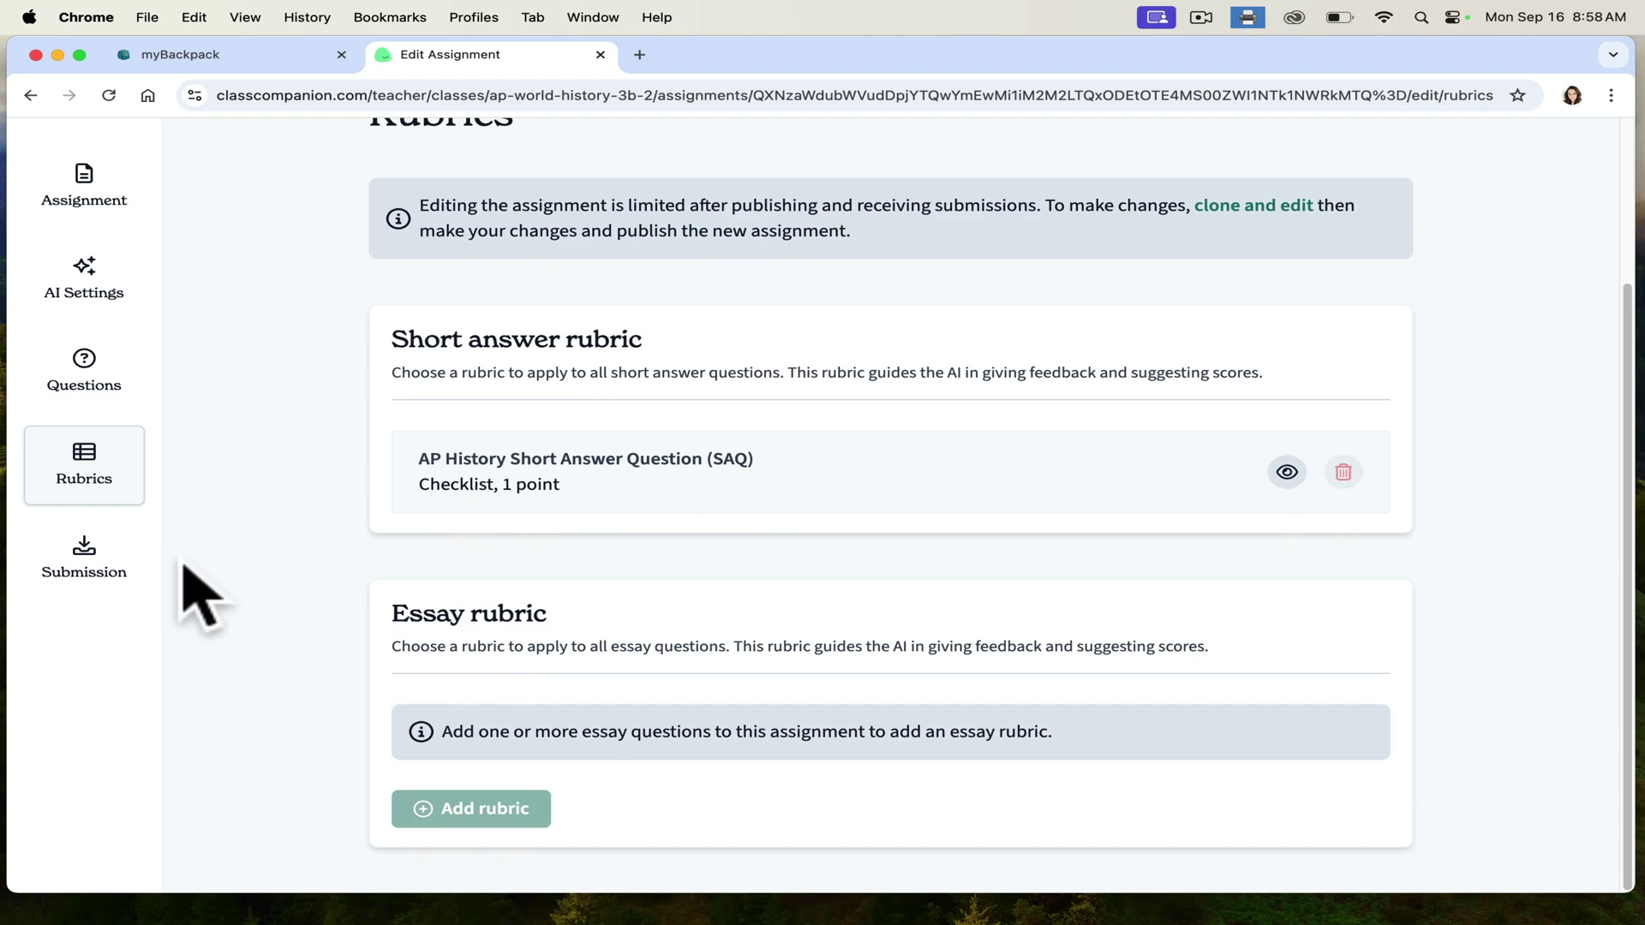
left_click(41, 565)
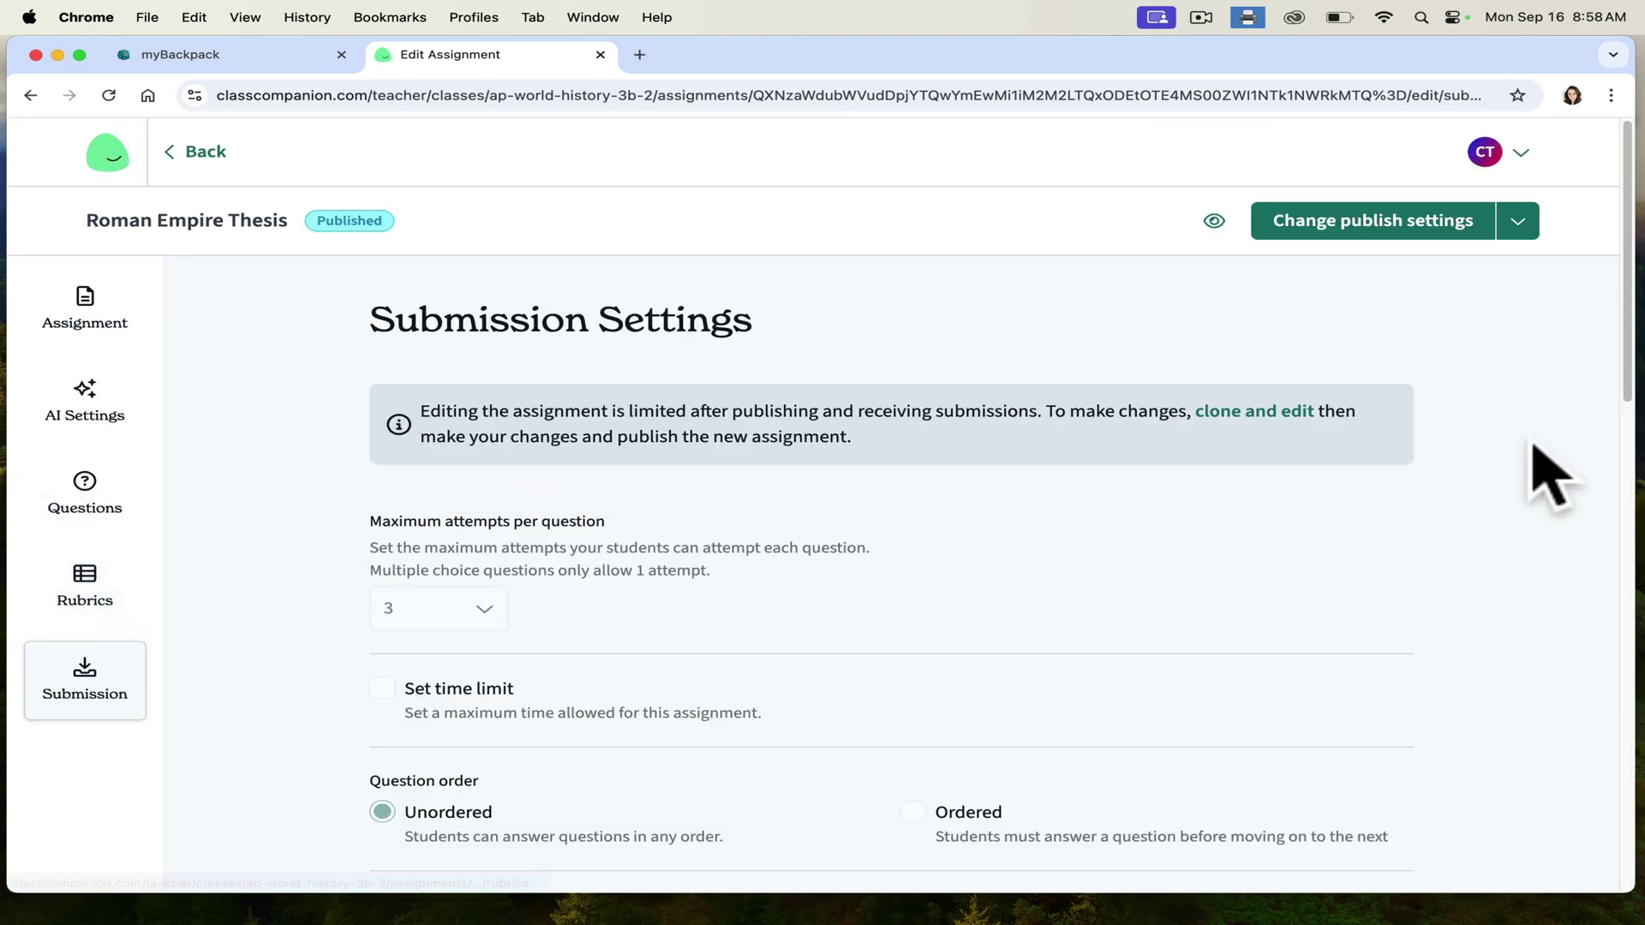
left_click_drag(1627, 294, 1548, 267)
left_click(493, 668)
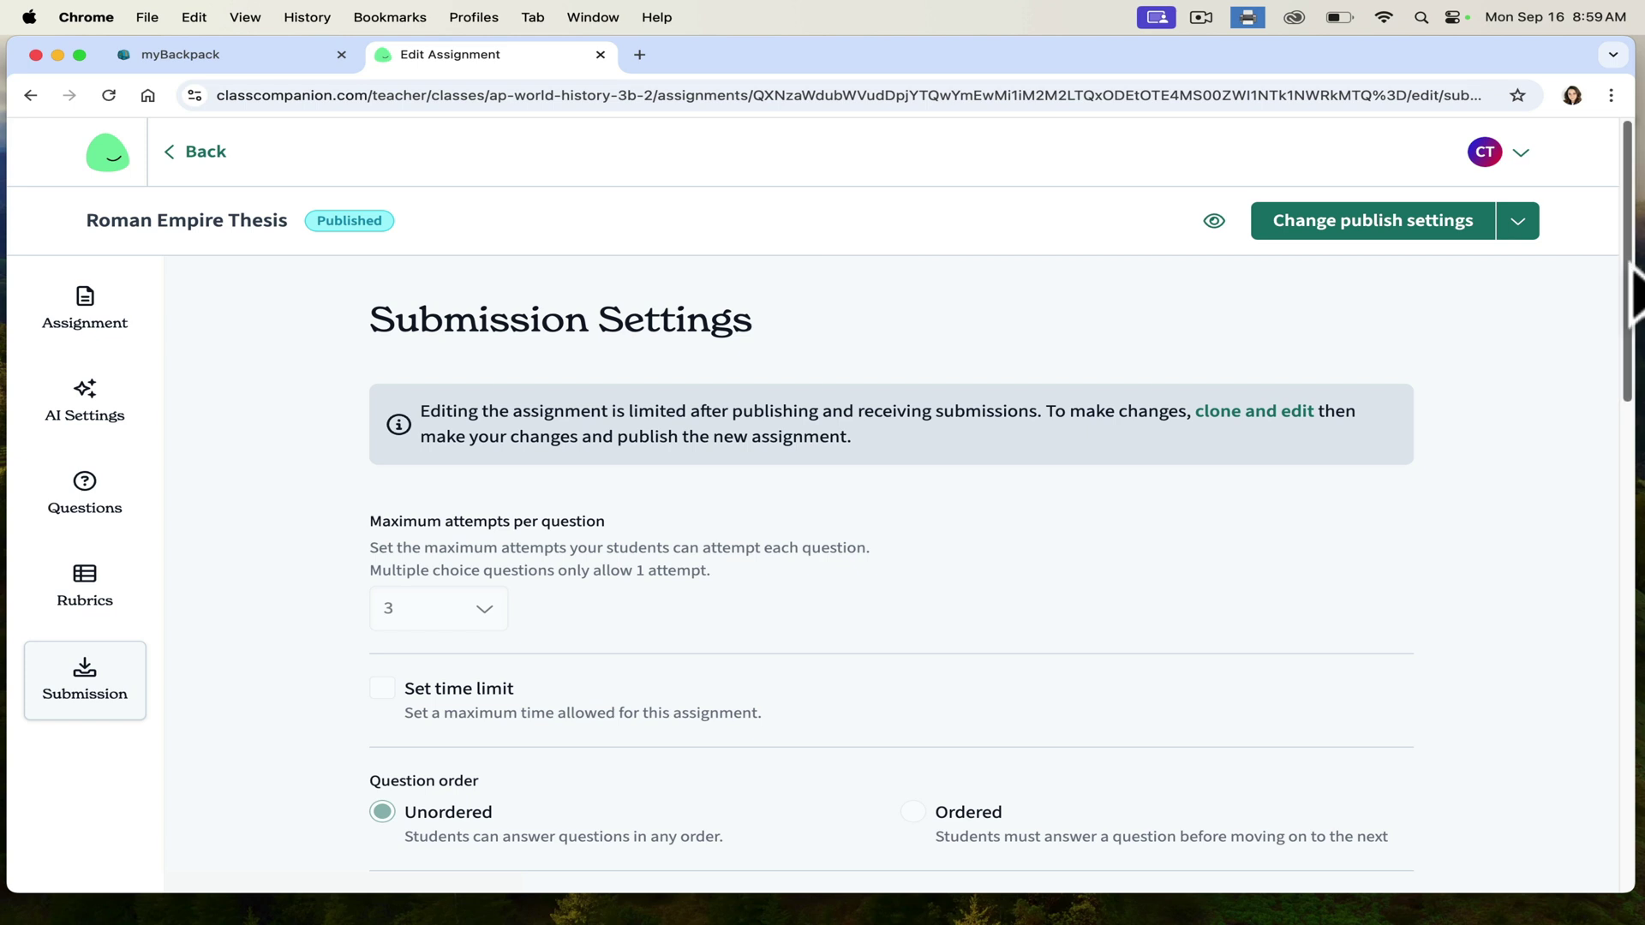
left_click(1624, 248)
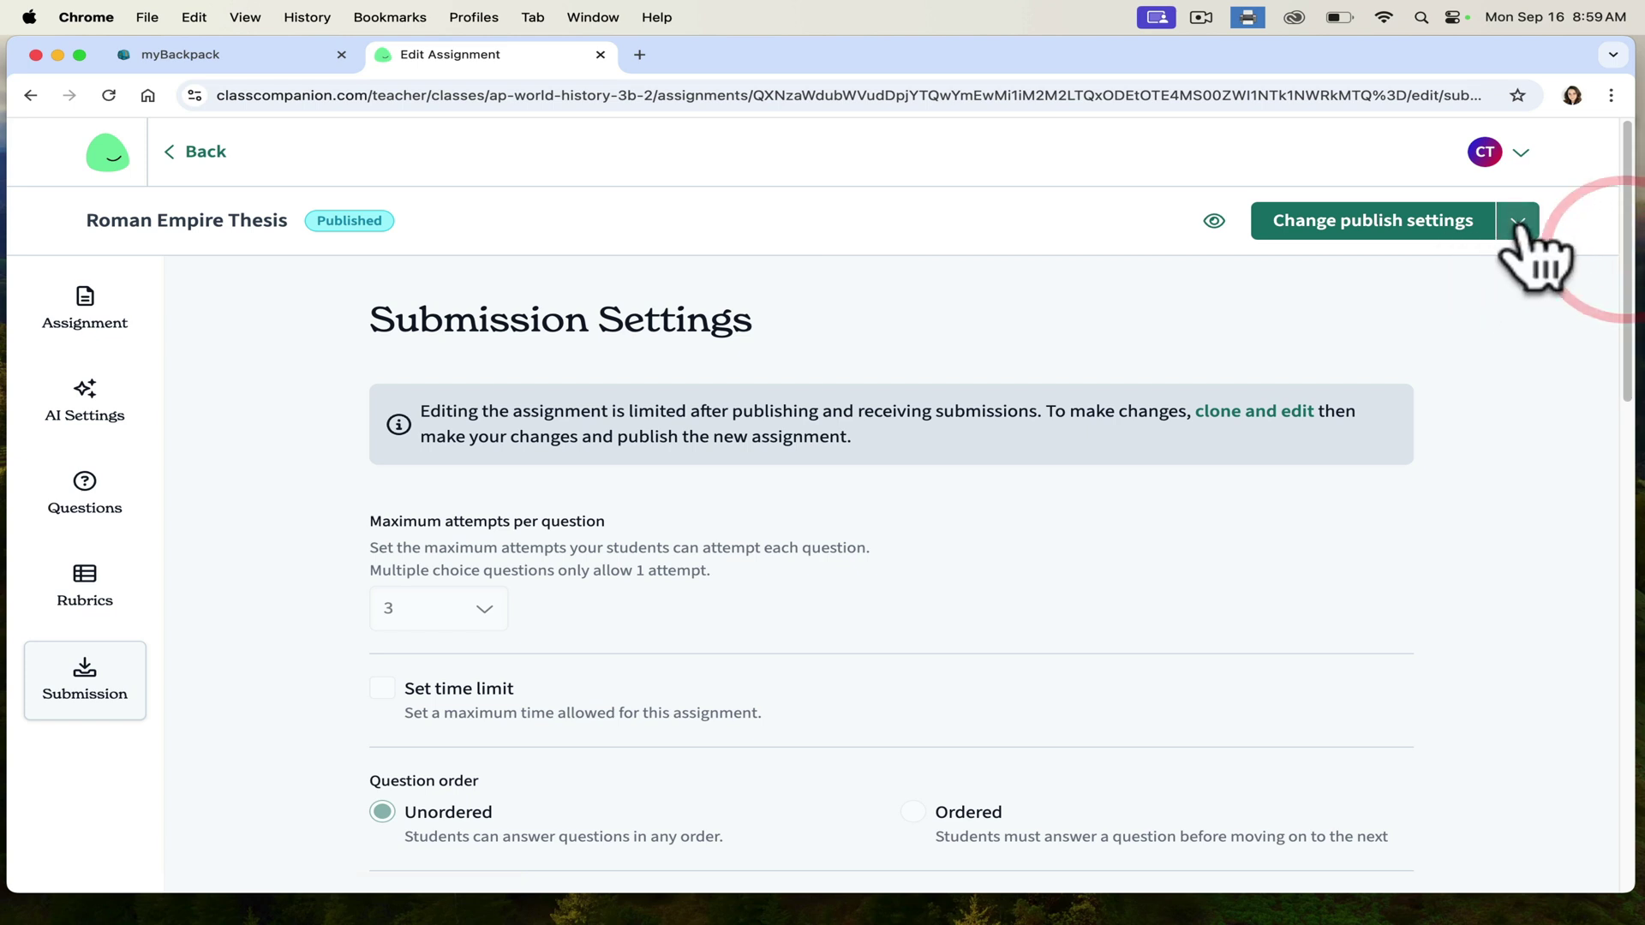
- Return to the World History class and start adding a new assignment generated with AI
left_click(207, 155)
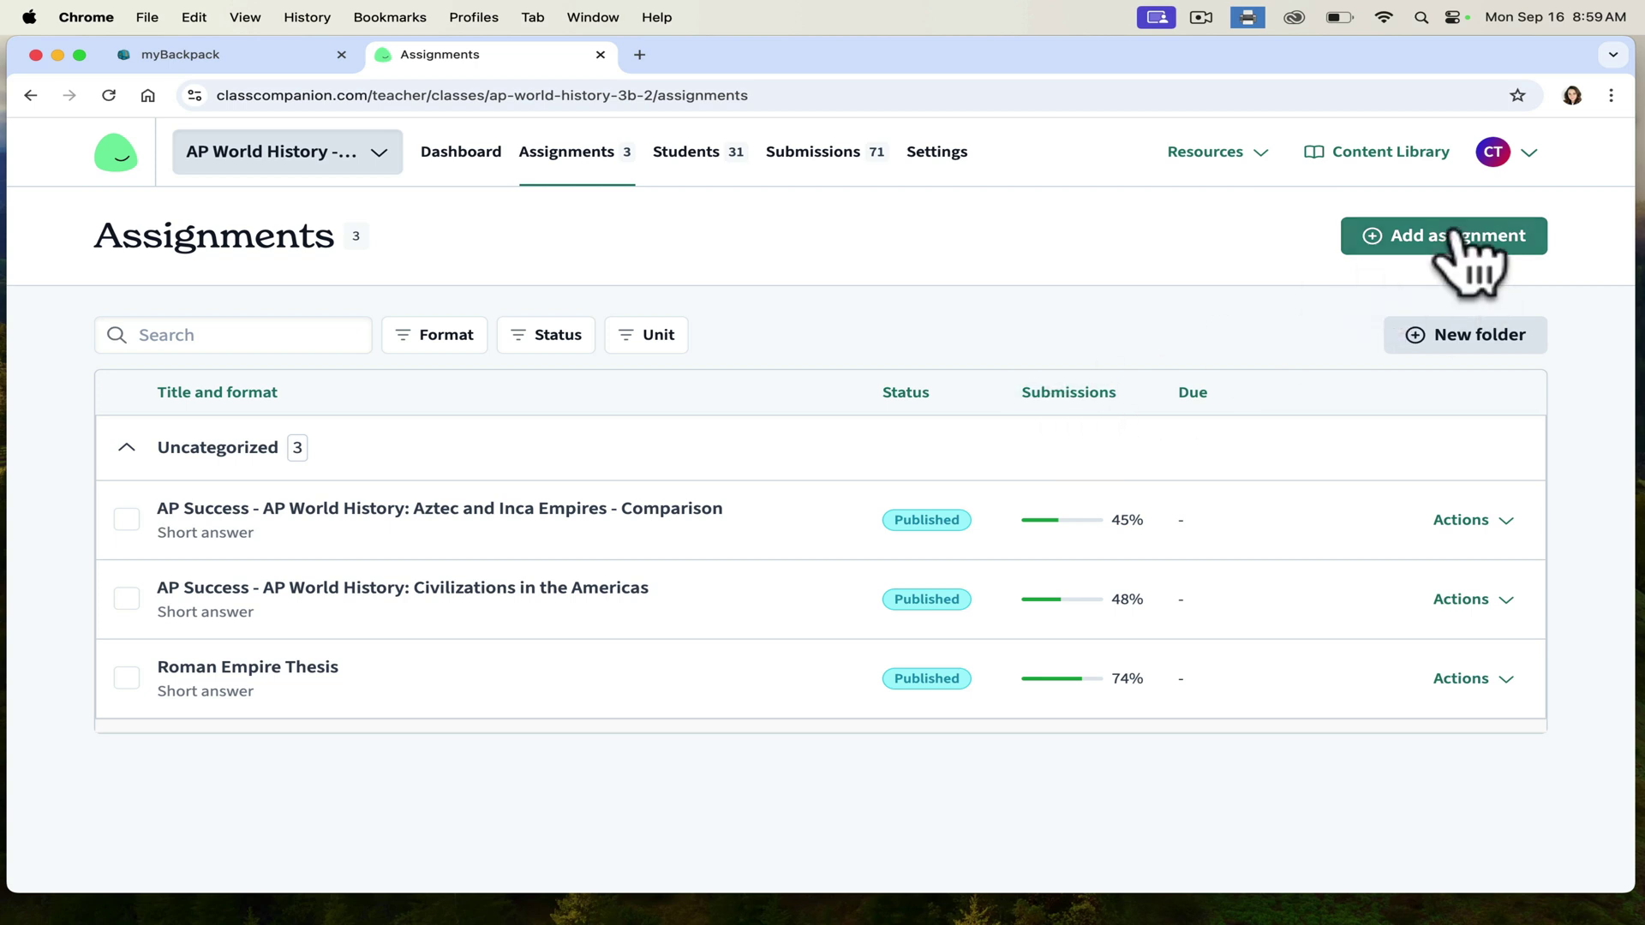
left_click(229, 152)
left_click(113, 153)
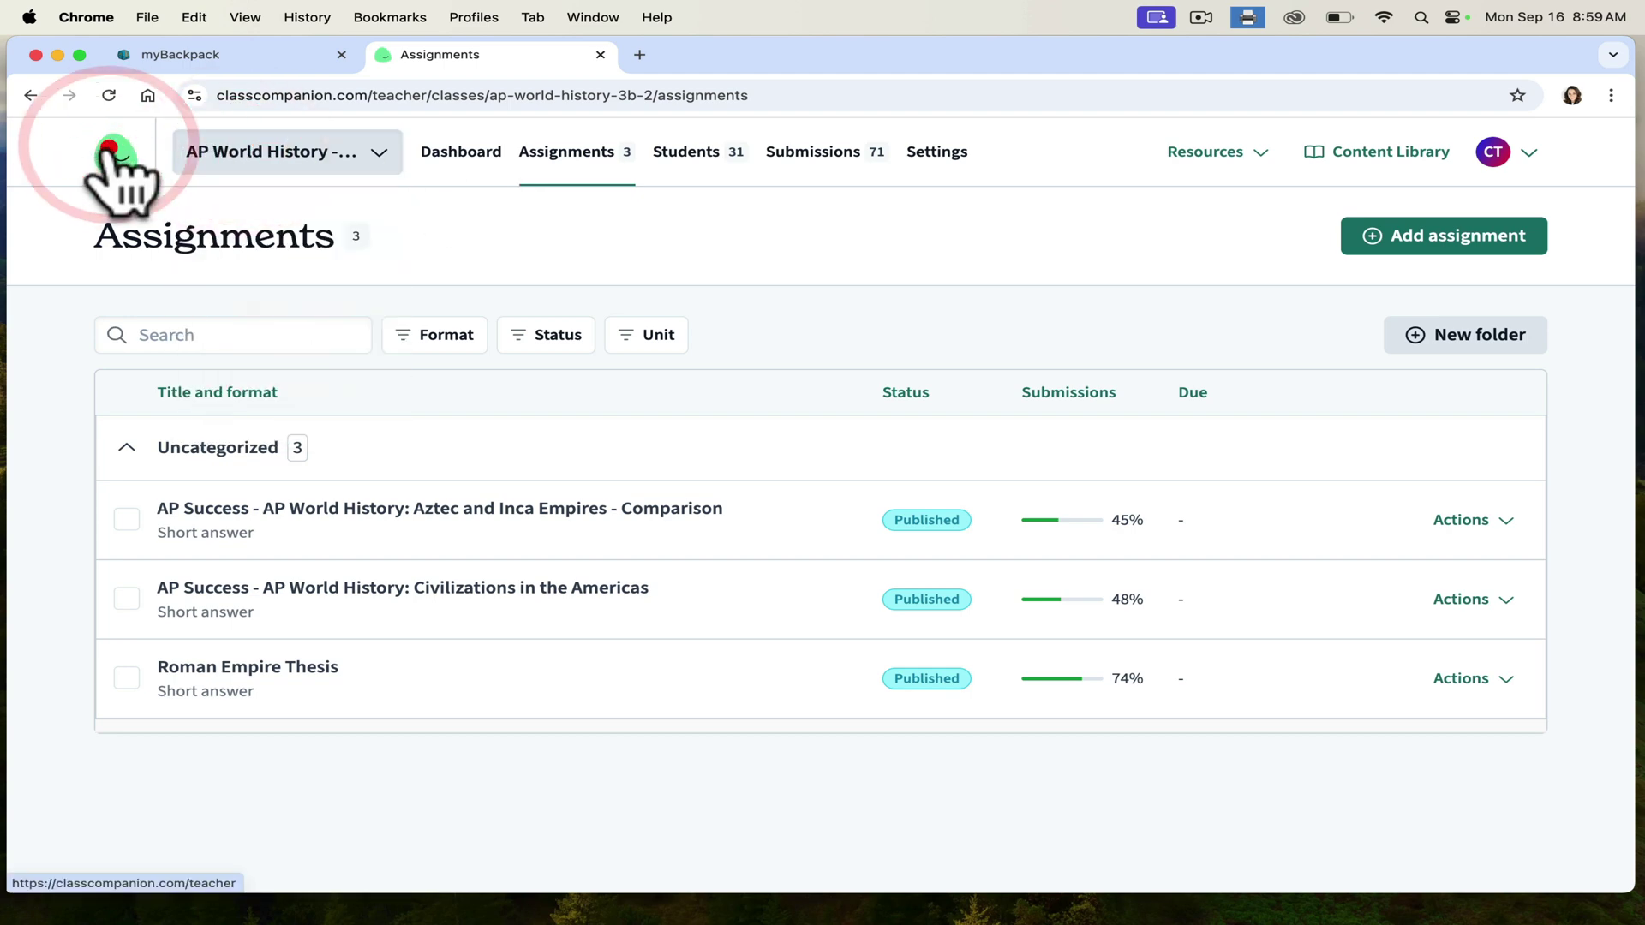
left_click(745, 510)
left_click(1442, 240)
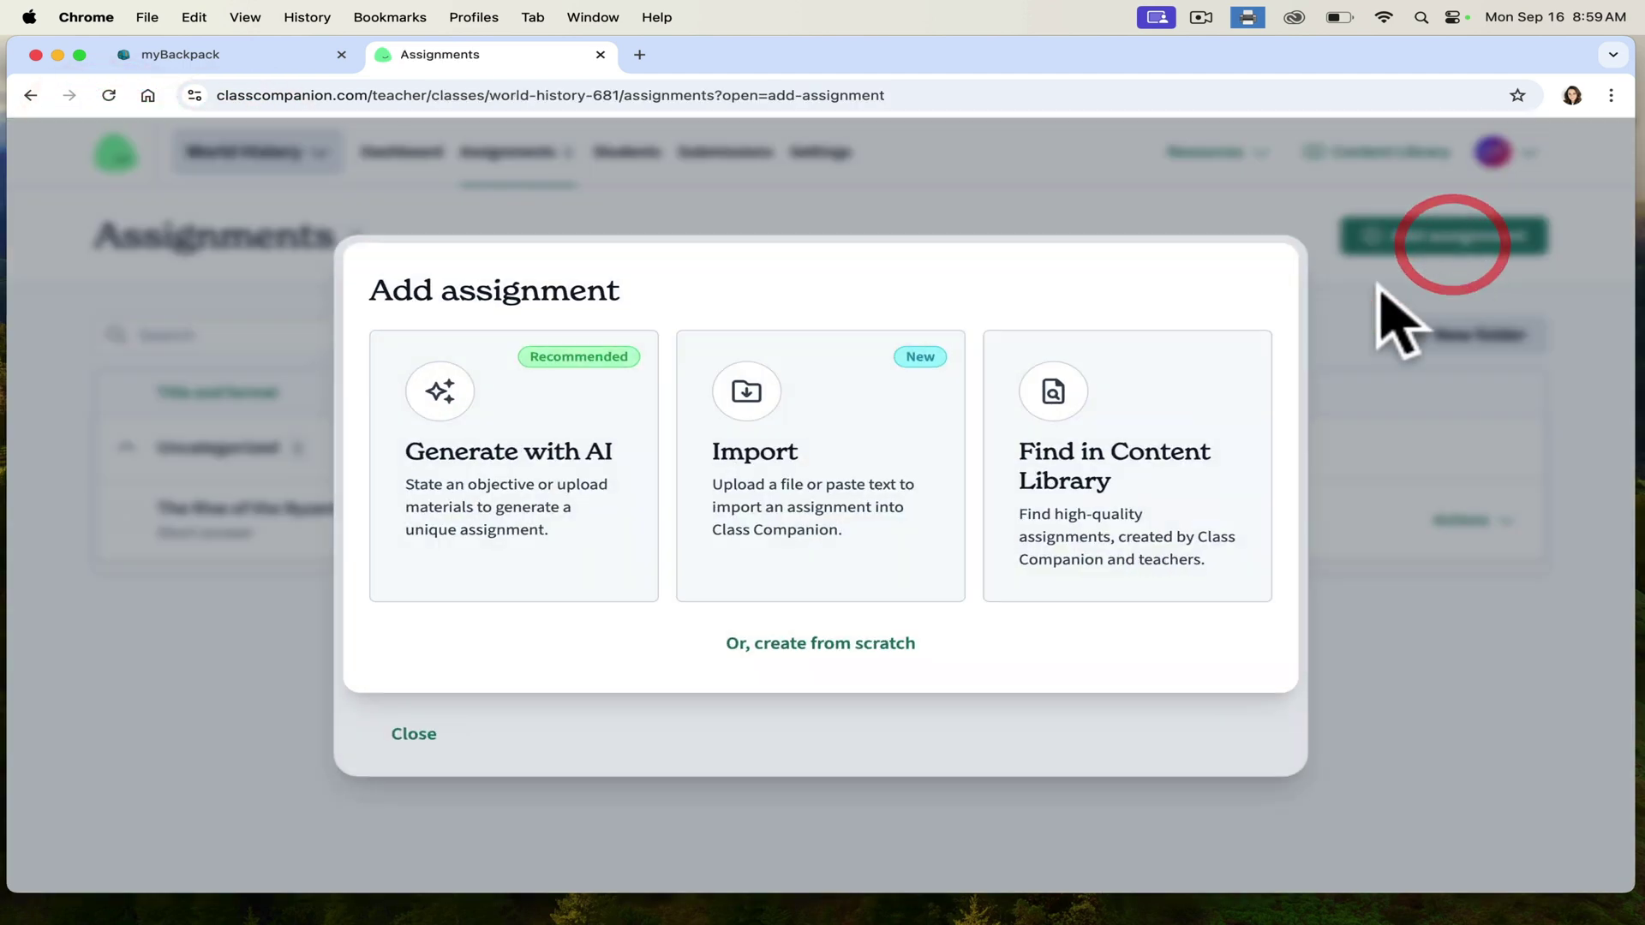
left_click(446, 478)
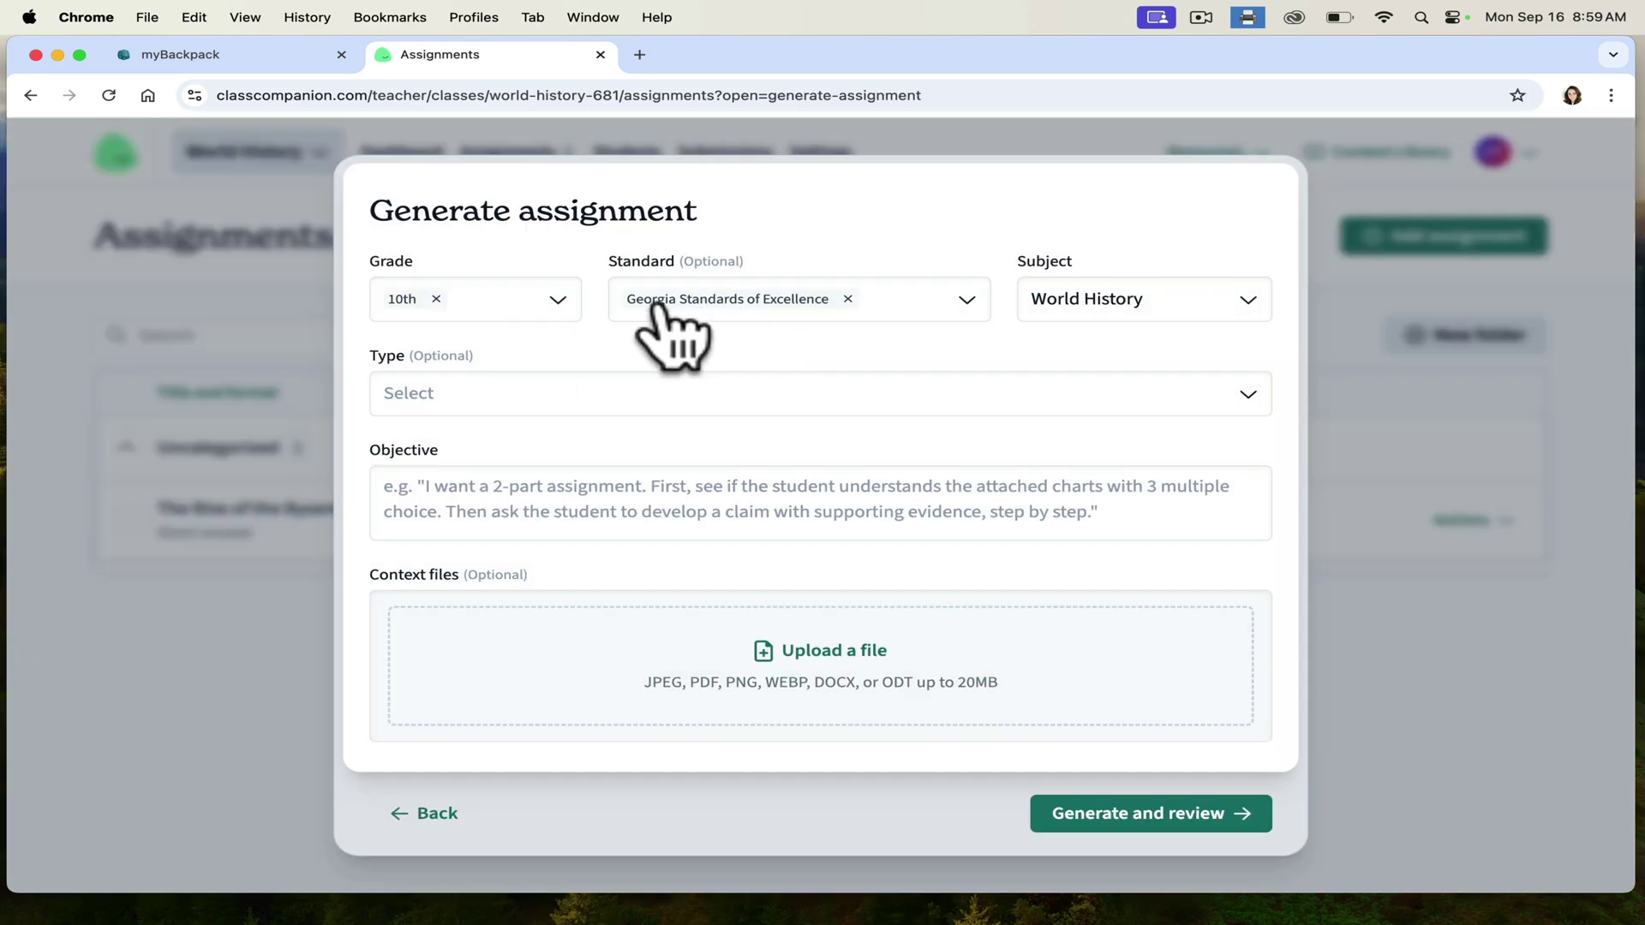
- Set the type to Generic and the objective to "I want students to write a single paragraph essay about the strengths of the Byzantine Empire at its height"
left_click(512, 399)
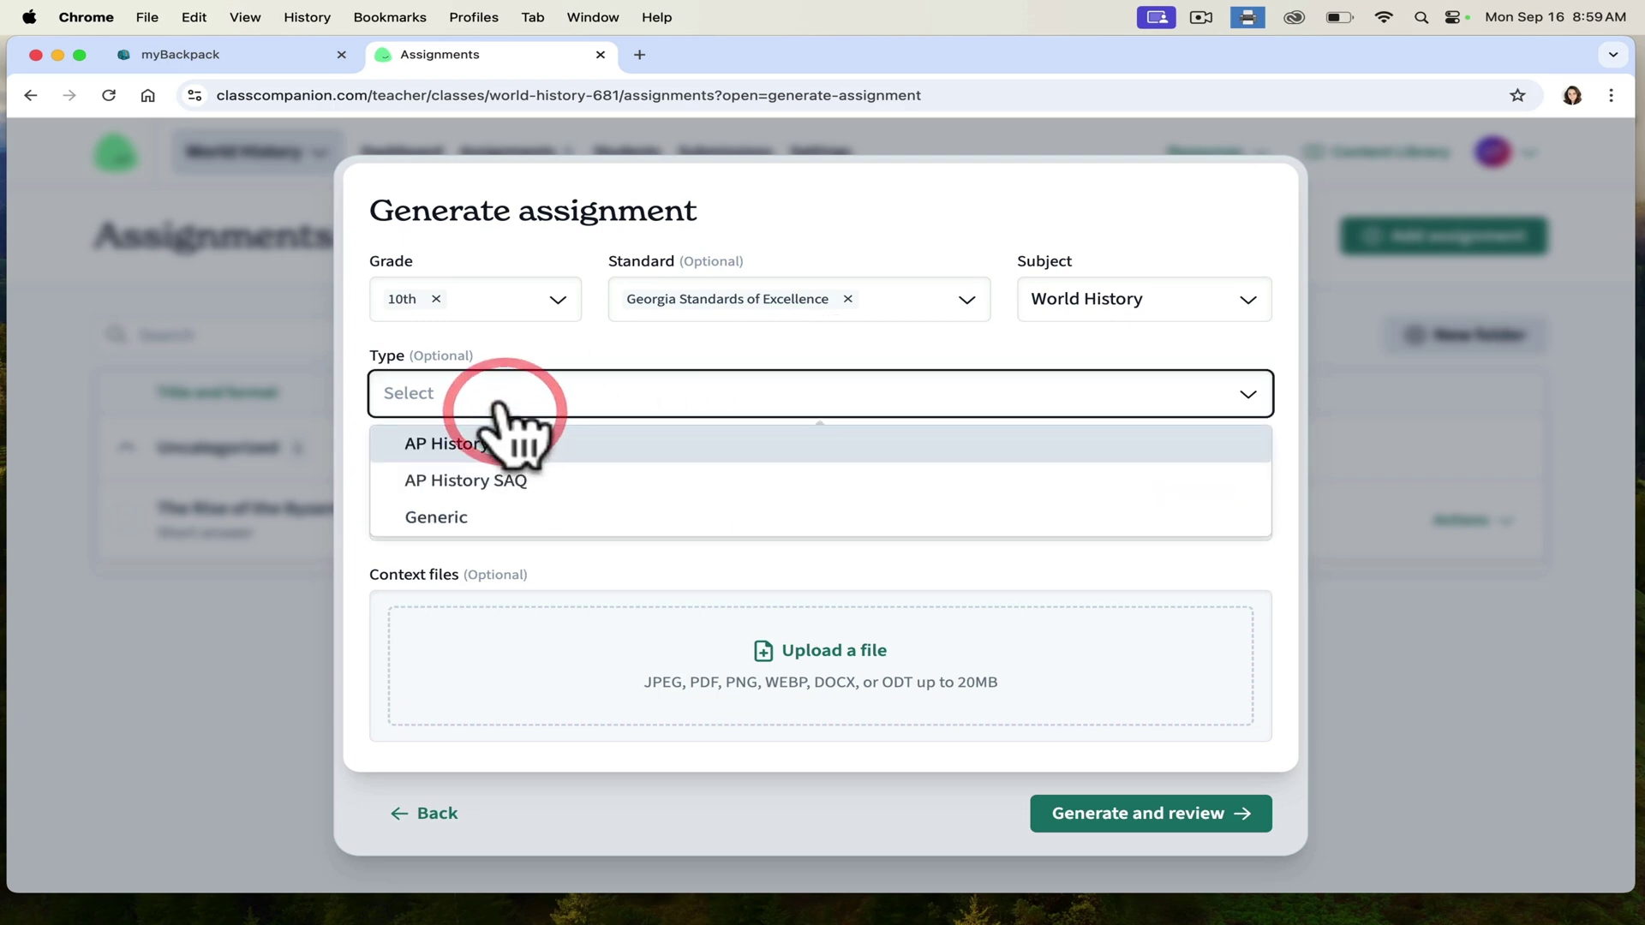
left_click(454, 518)
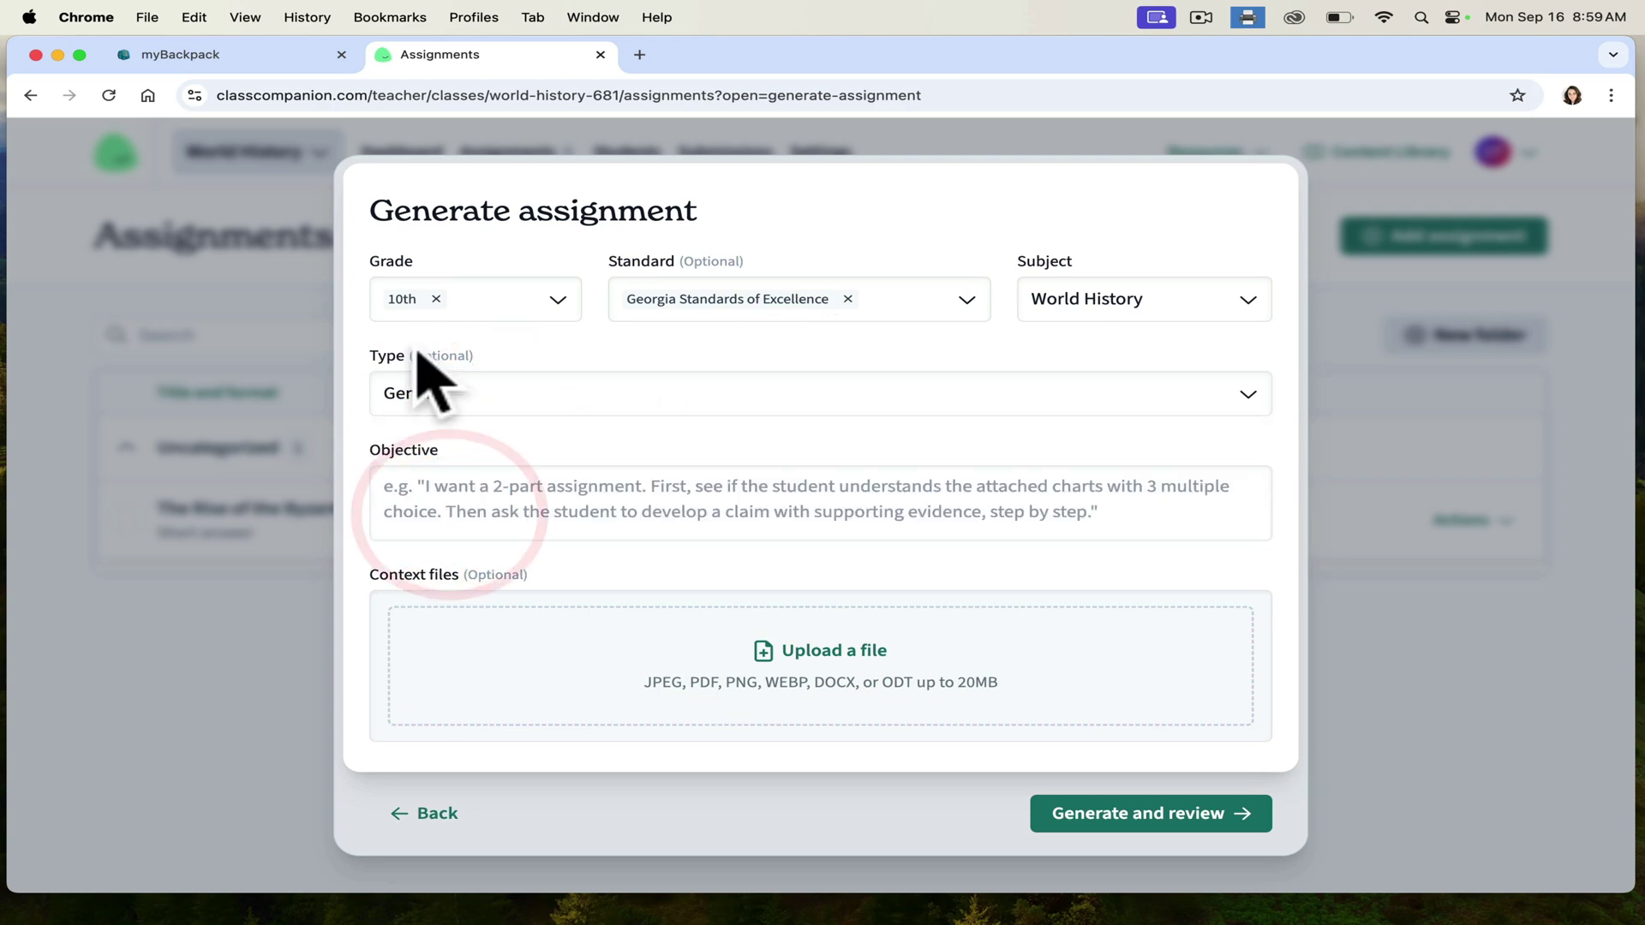
left_click(439, 503)
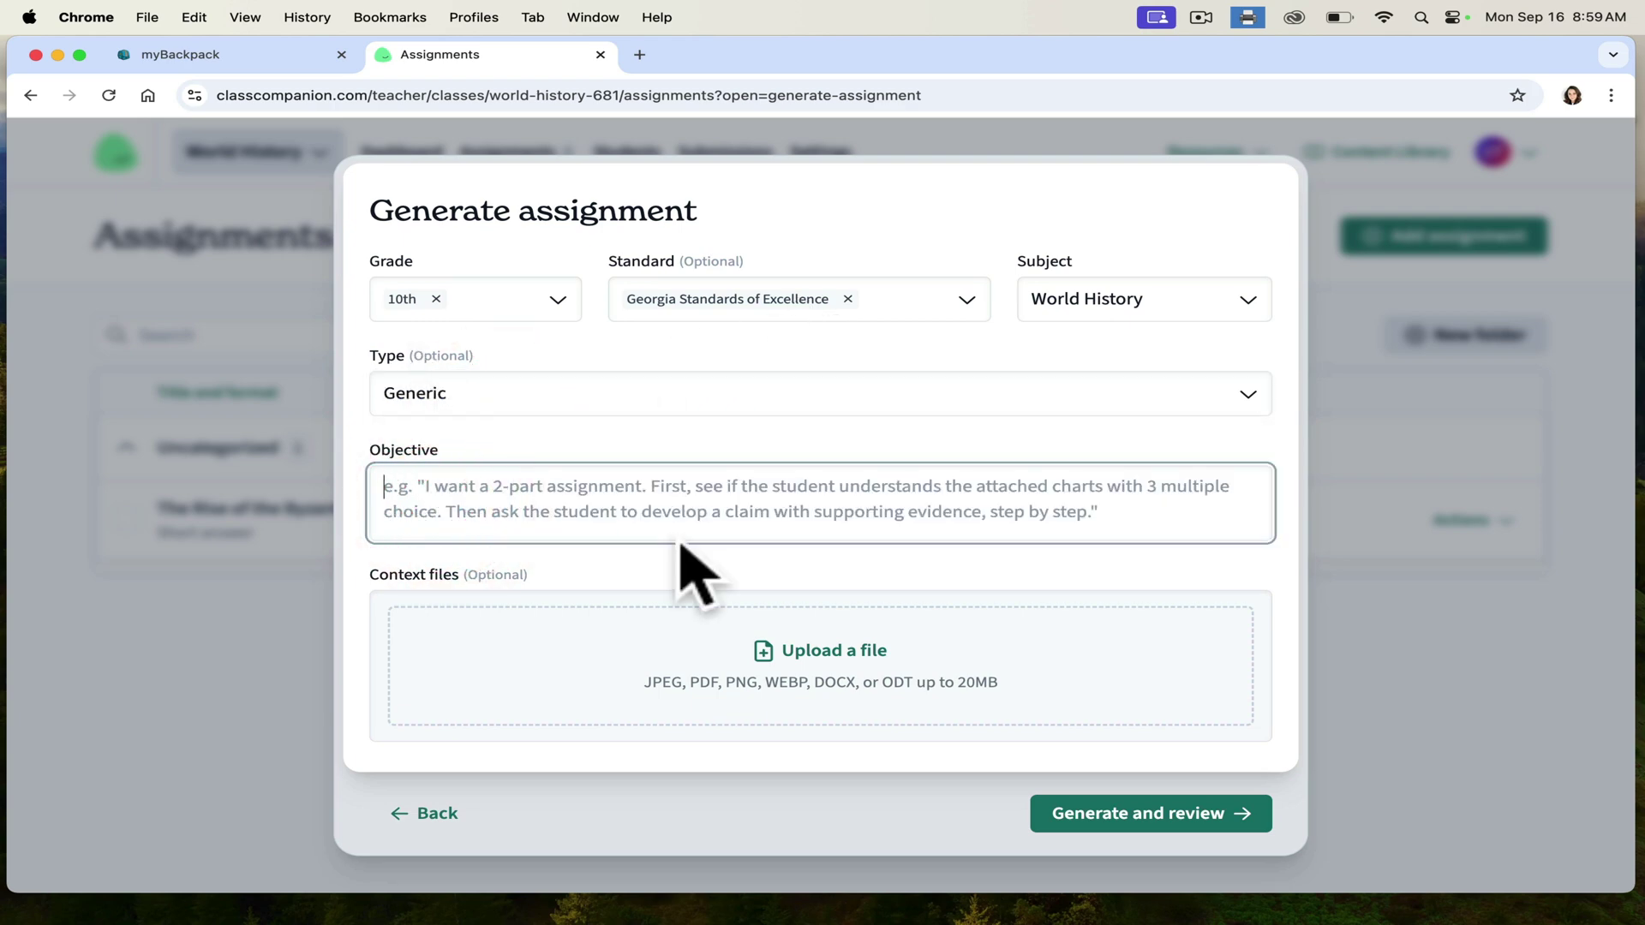
type("I wa")
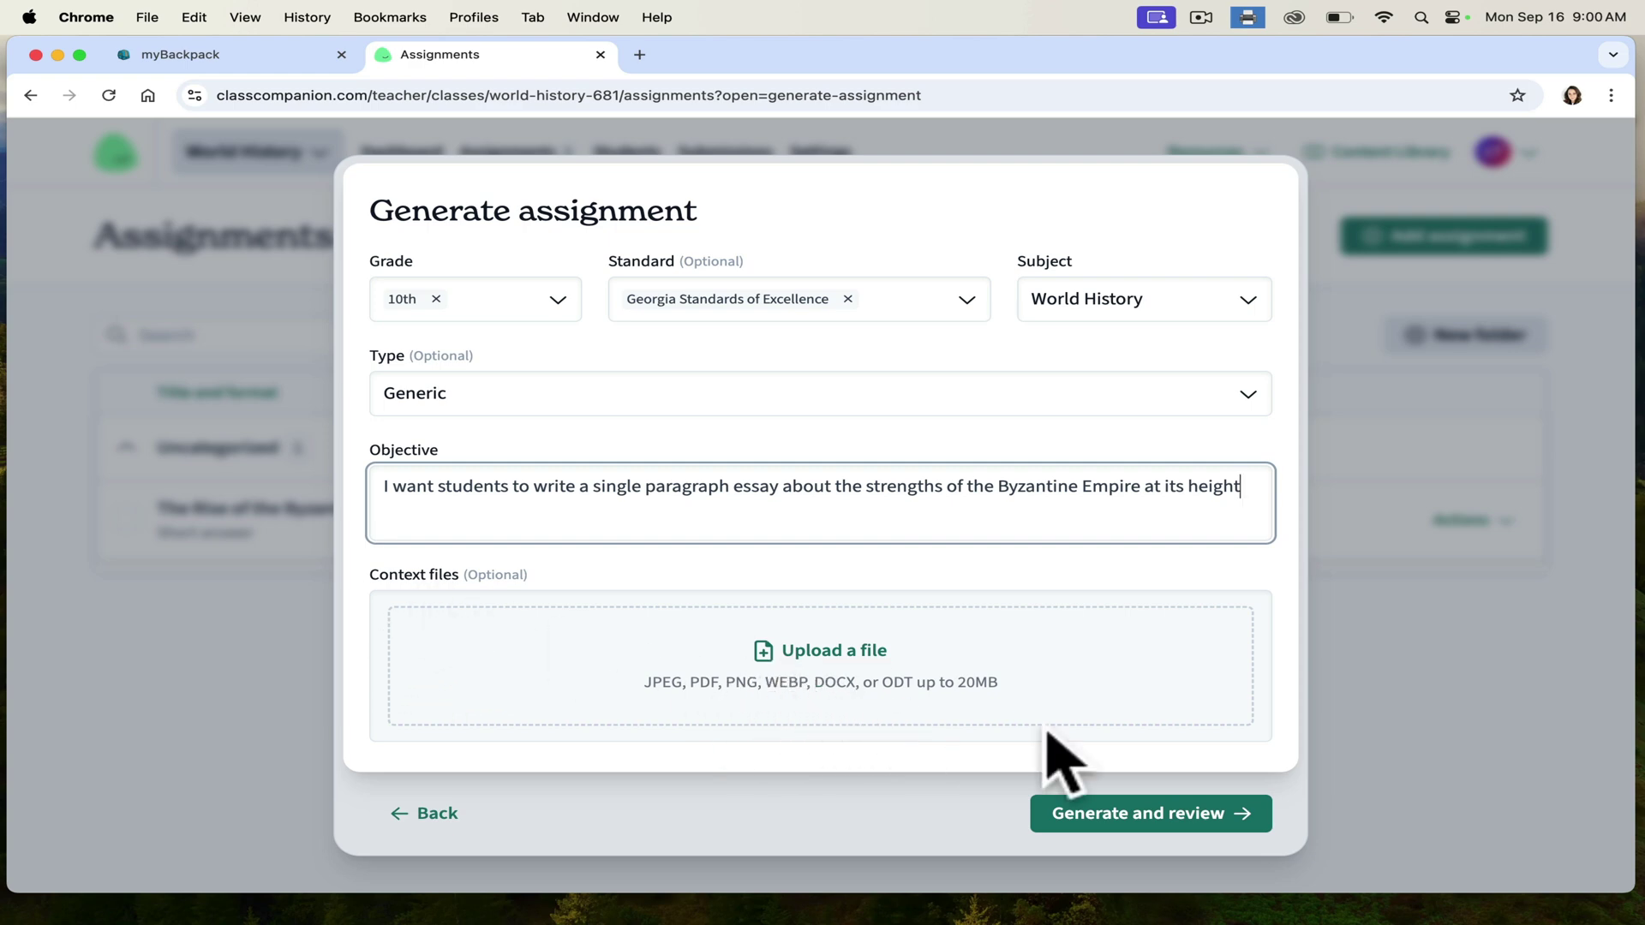
- Generate the Byzantine Empire essay assignment and review its unit choices, AI context, questions and rubric settings
left_click(1090, 818)
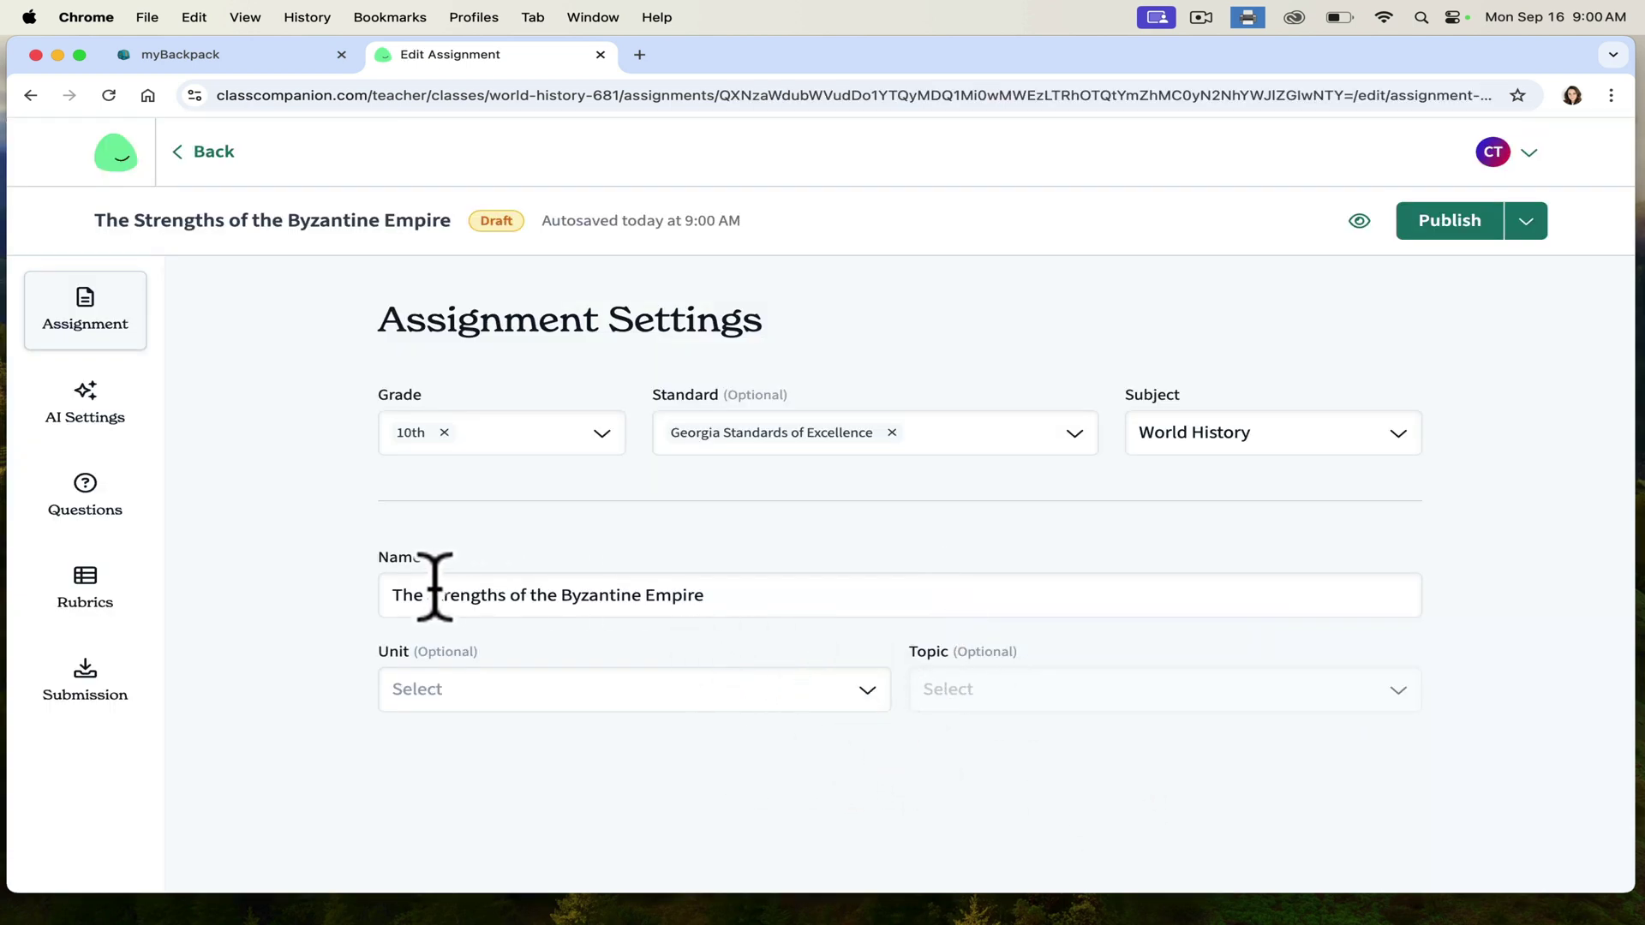
left_click(859, 698)
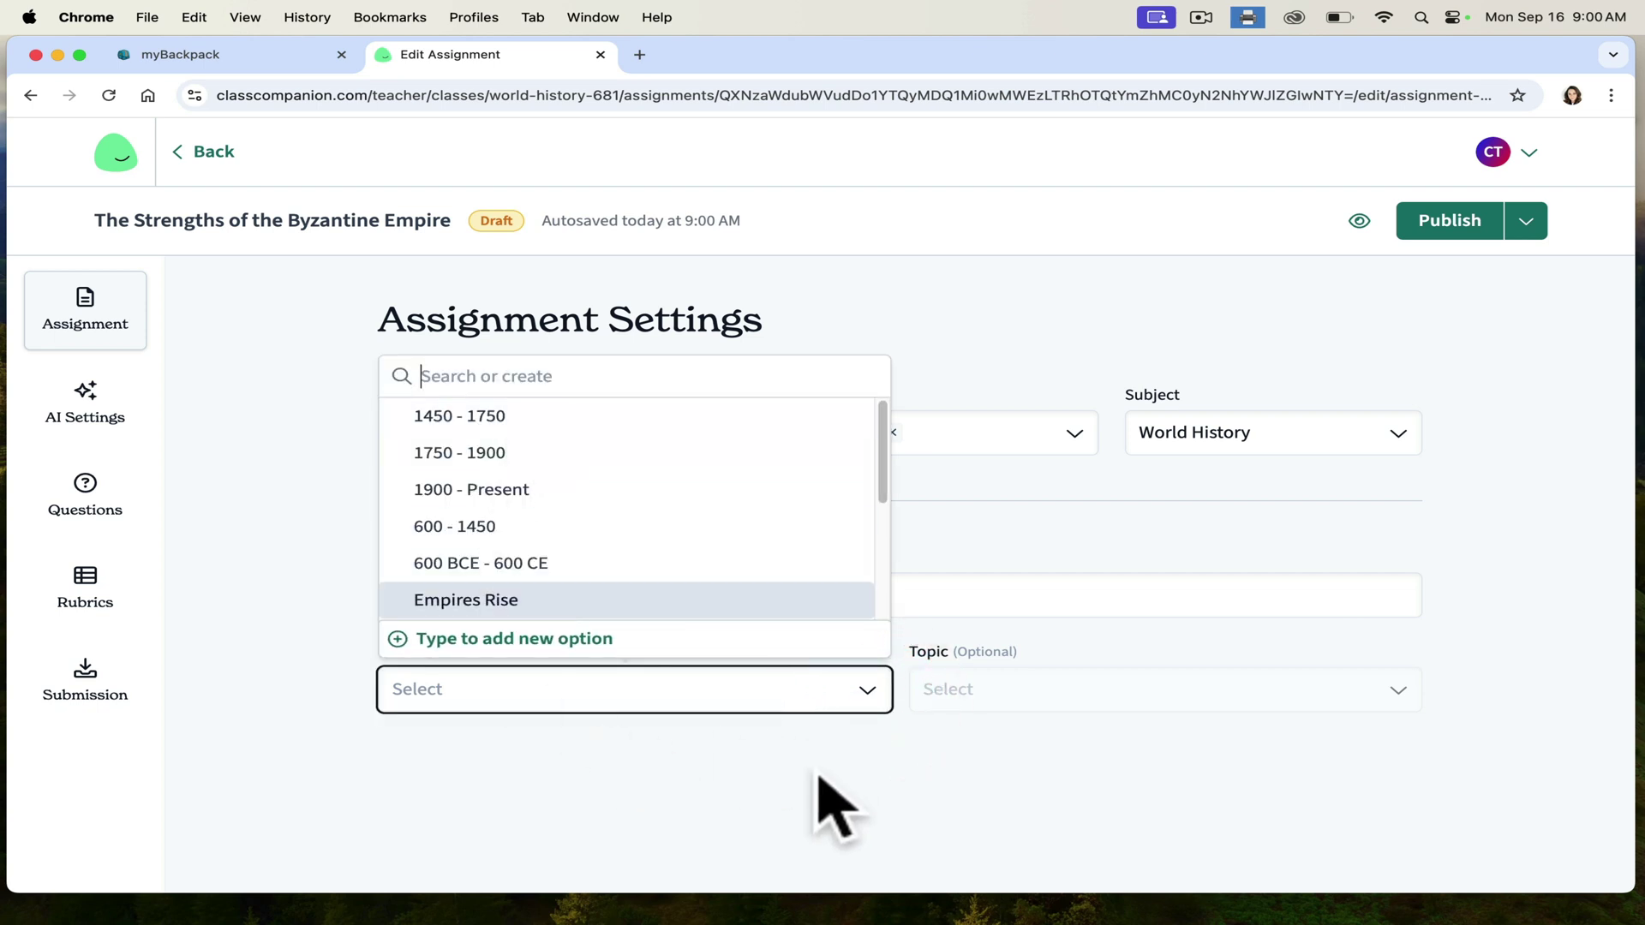
left_click(814, 826)
left_click(107, 401)
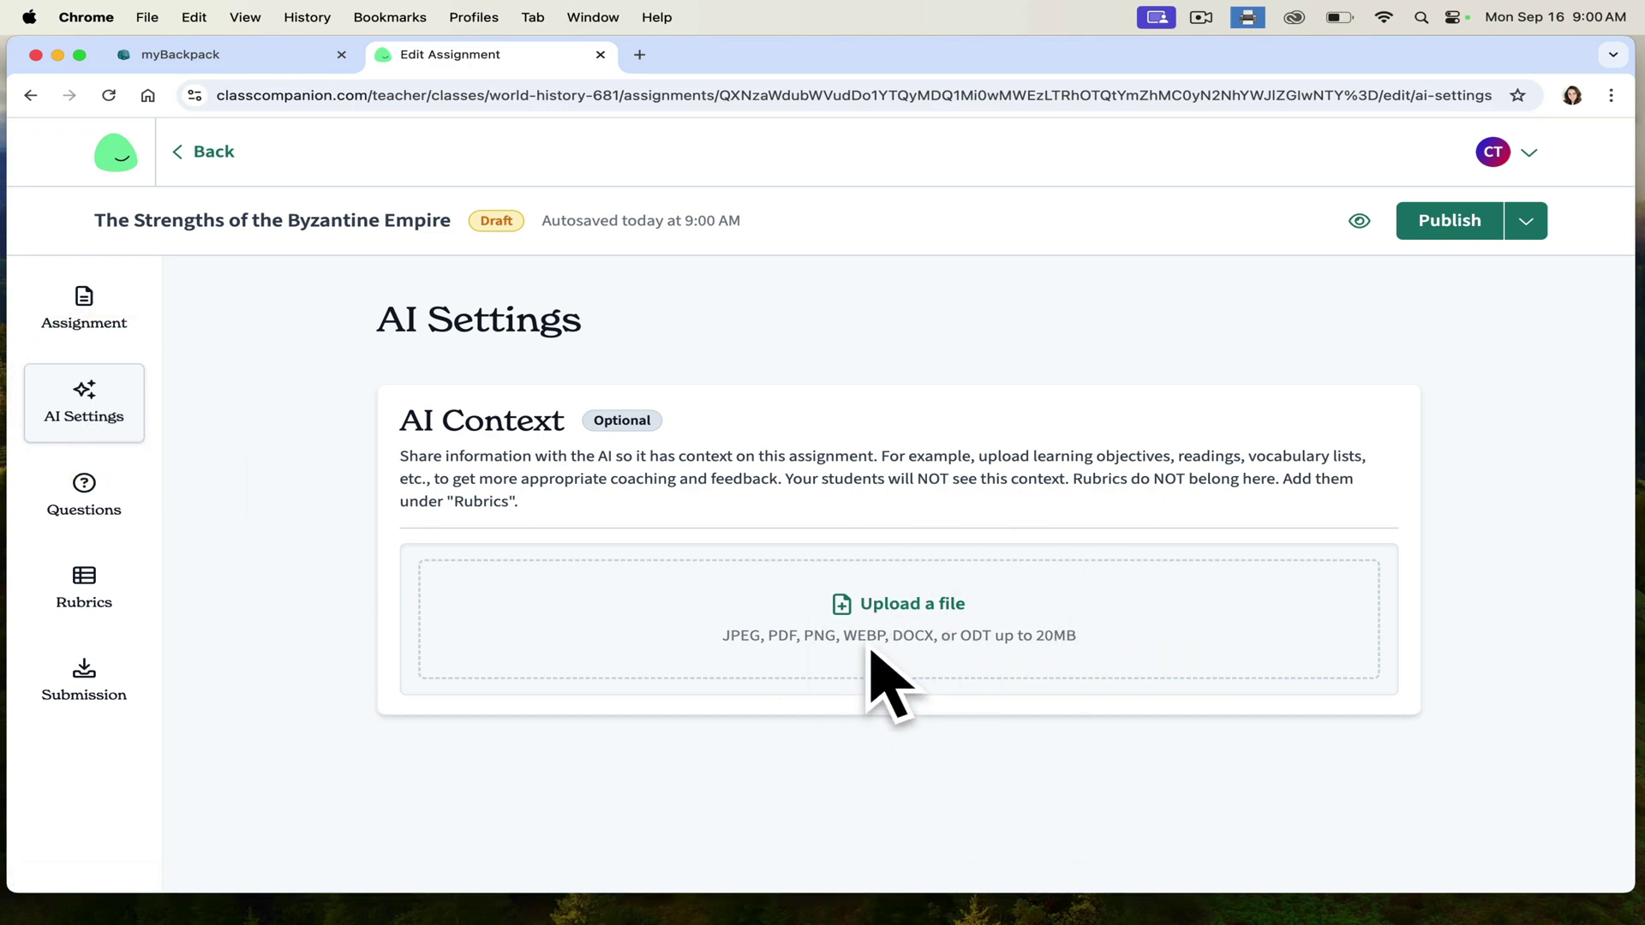
left_click(48, 485)
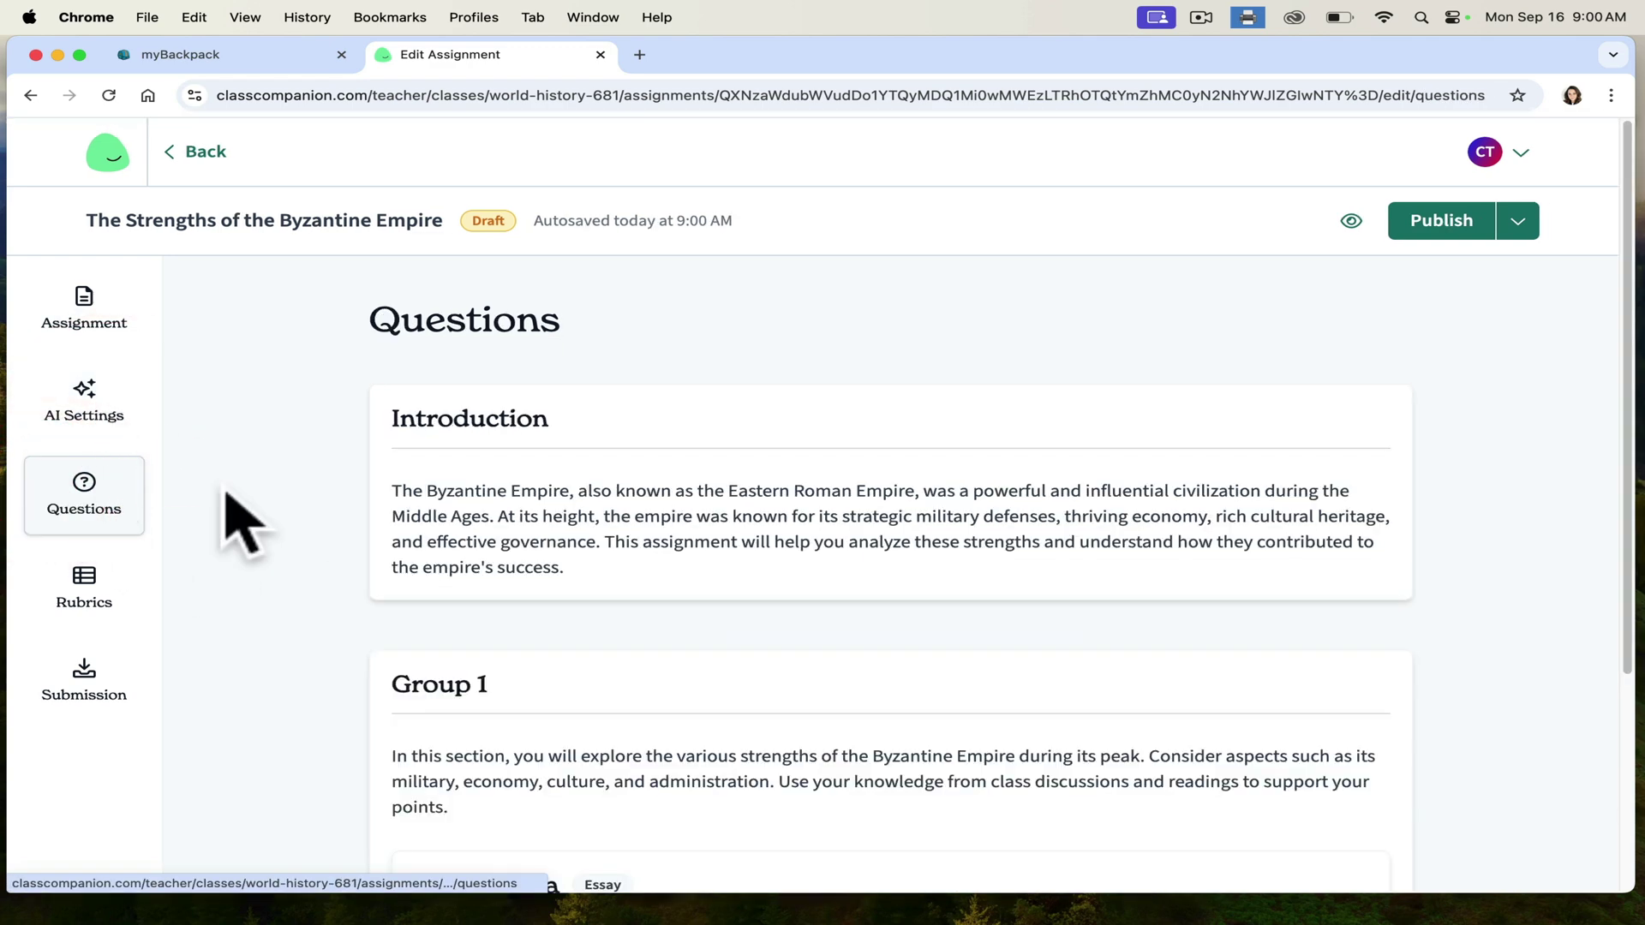
left_click_drag(1634, 385, 1628, 532)
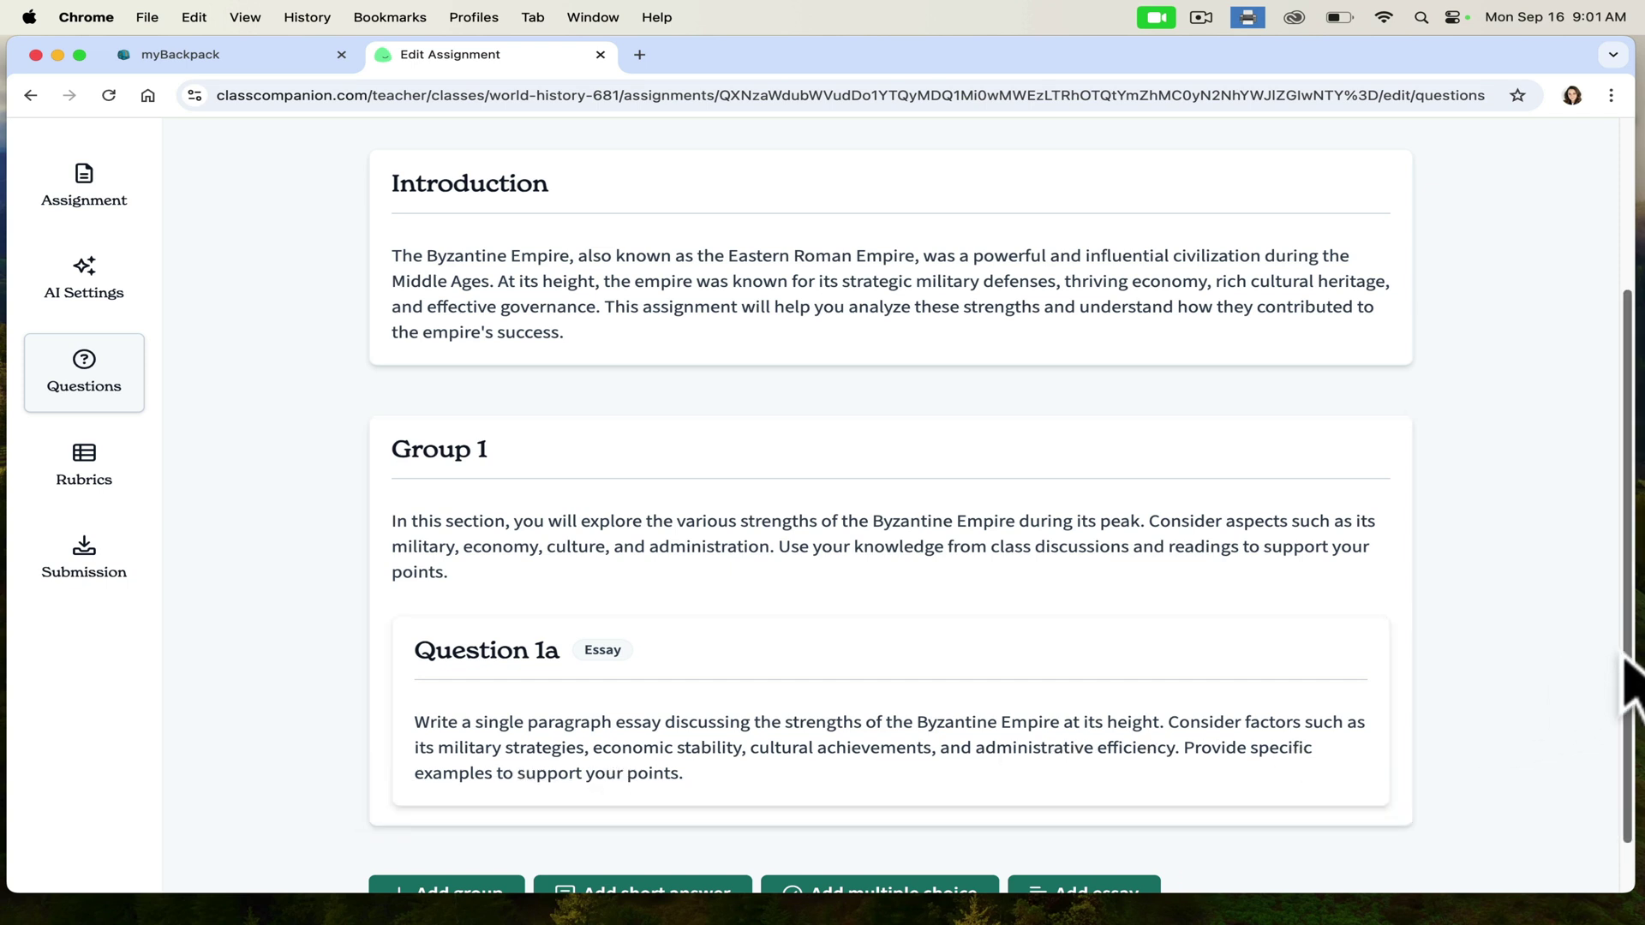
scroll(1627, 676, "down", 2)
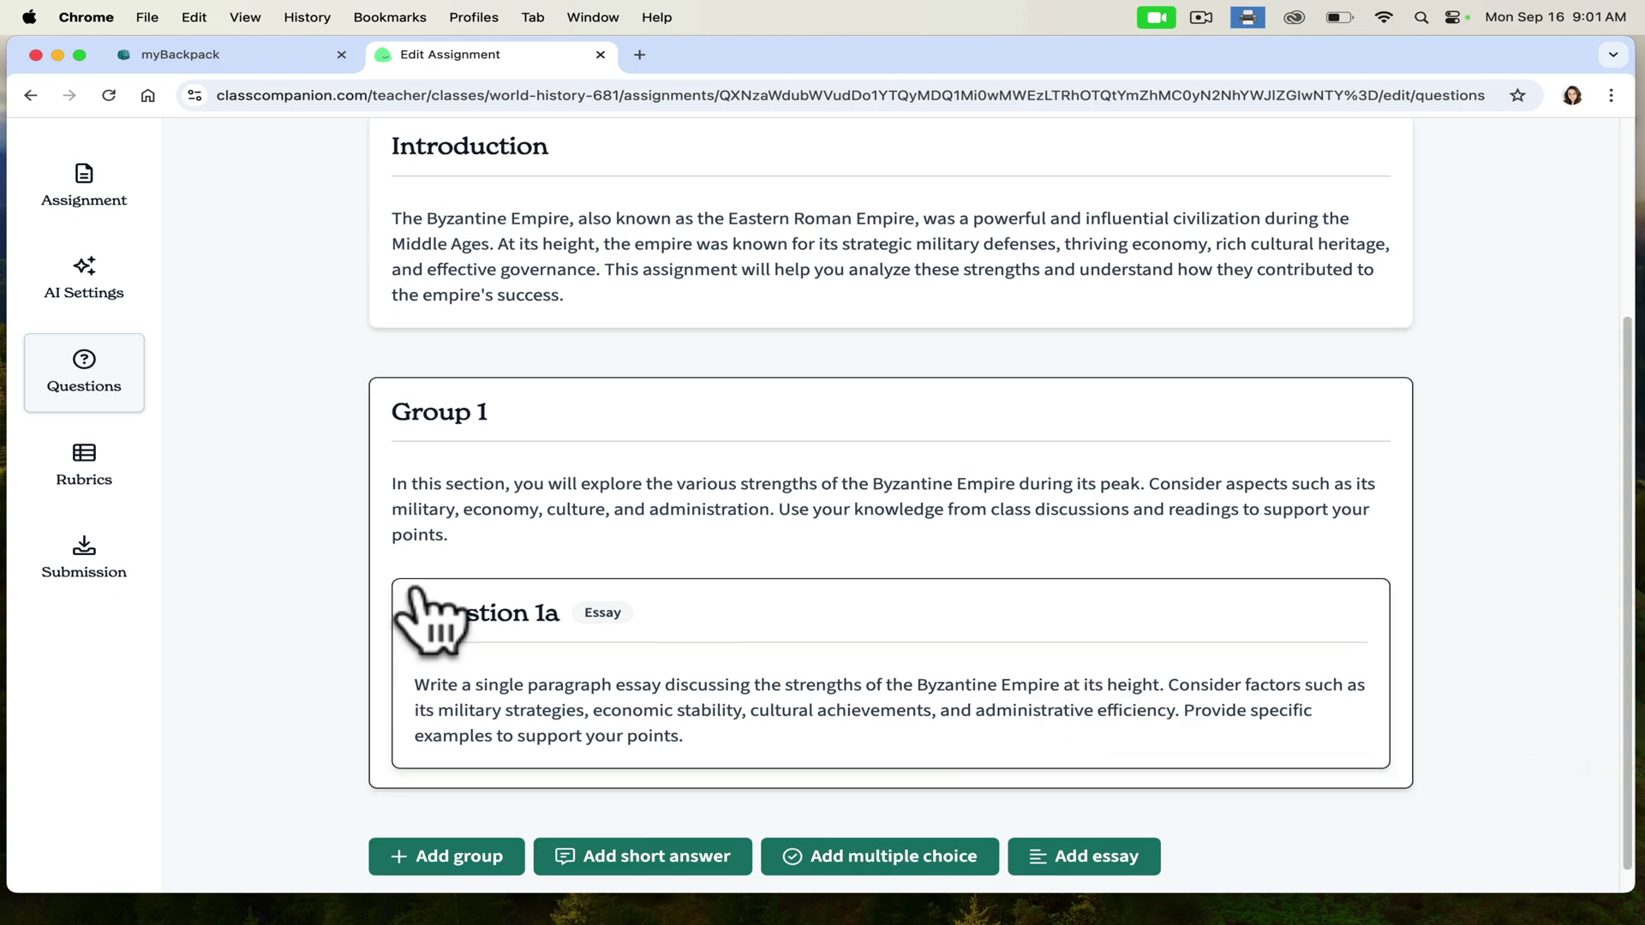
left_click(79, 484)
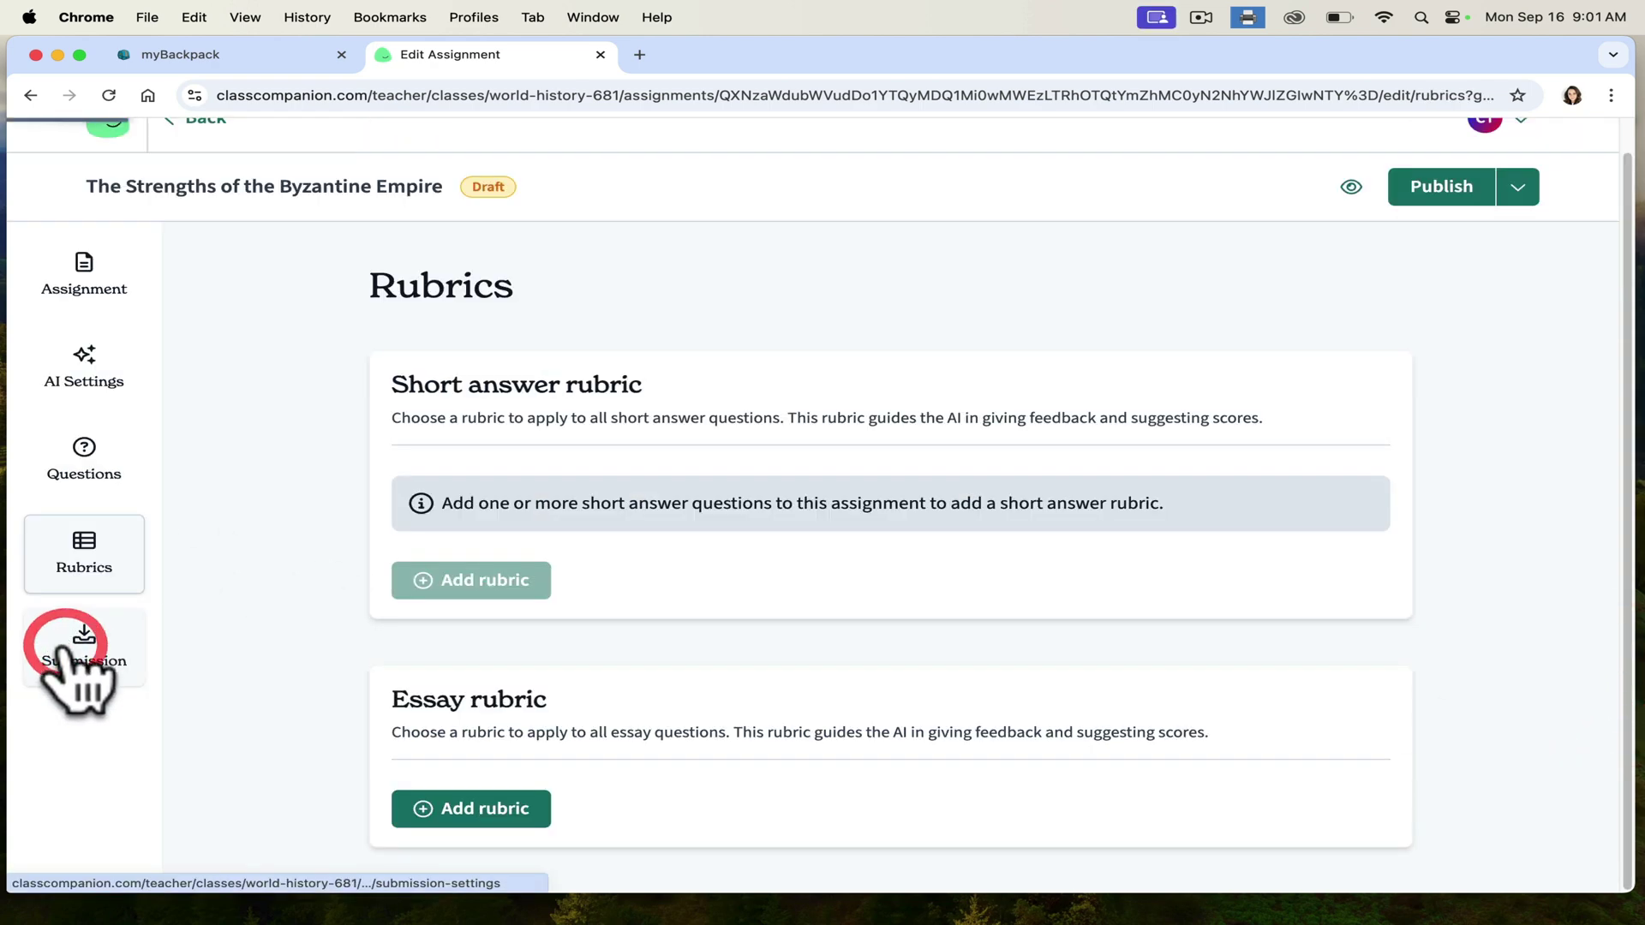
- Set the essay submission format to Either and the maximum attempts per question to 3
left_click(66, 652)
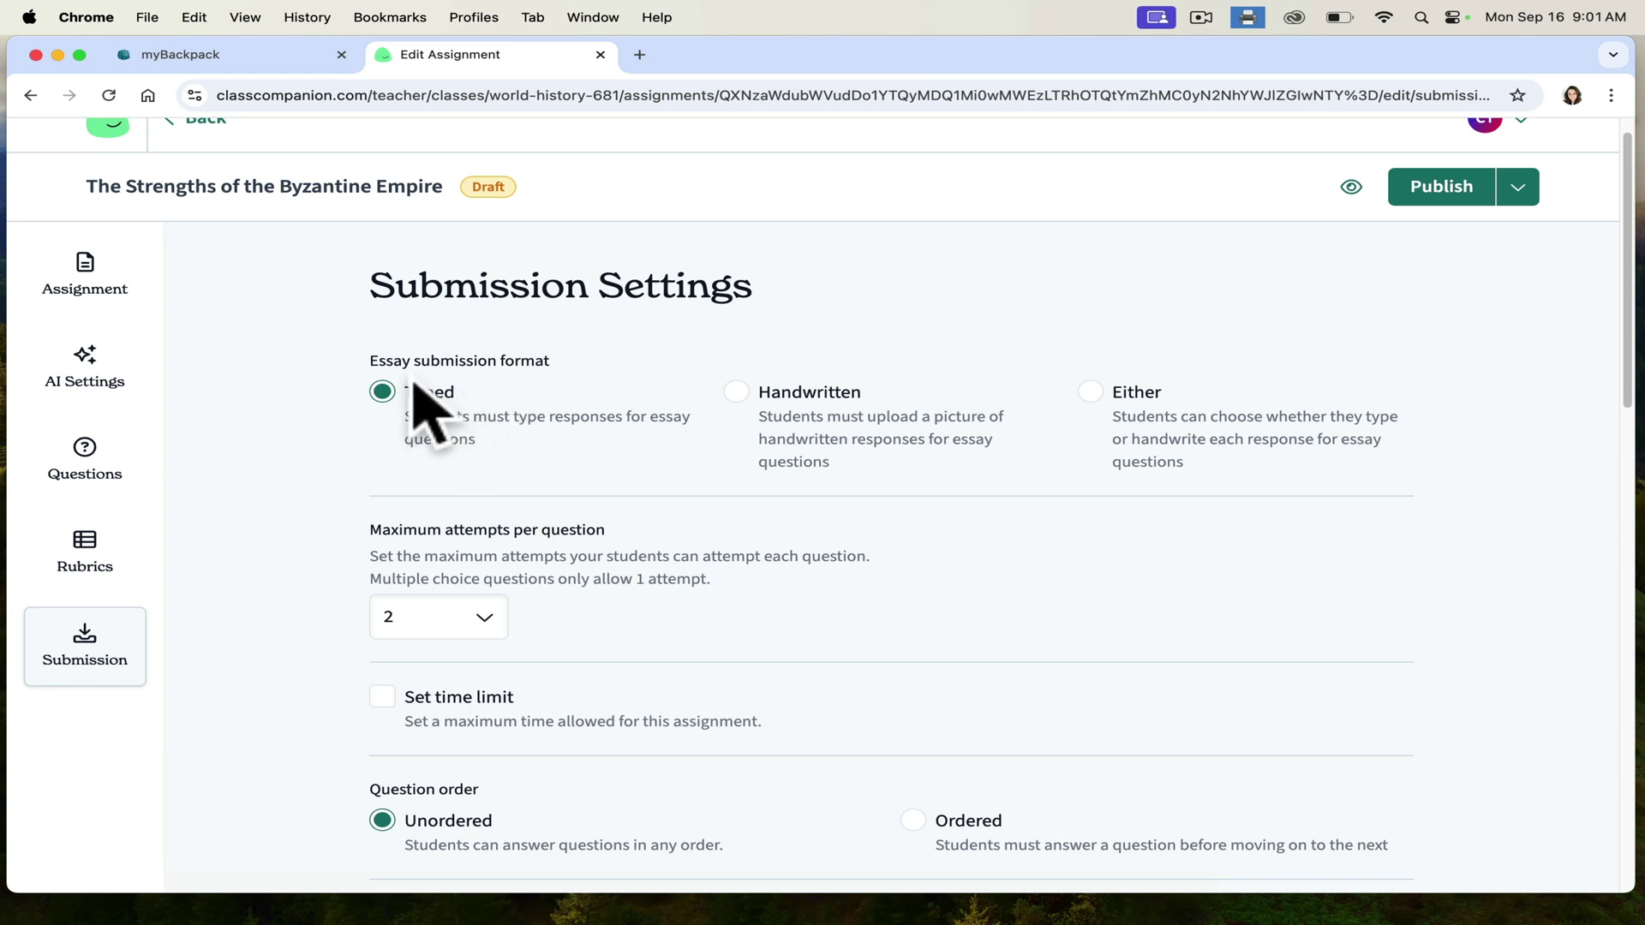
left_click(1089, 394)
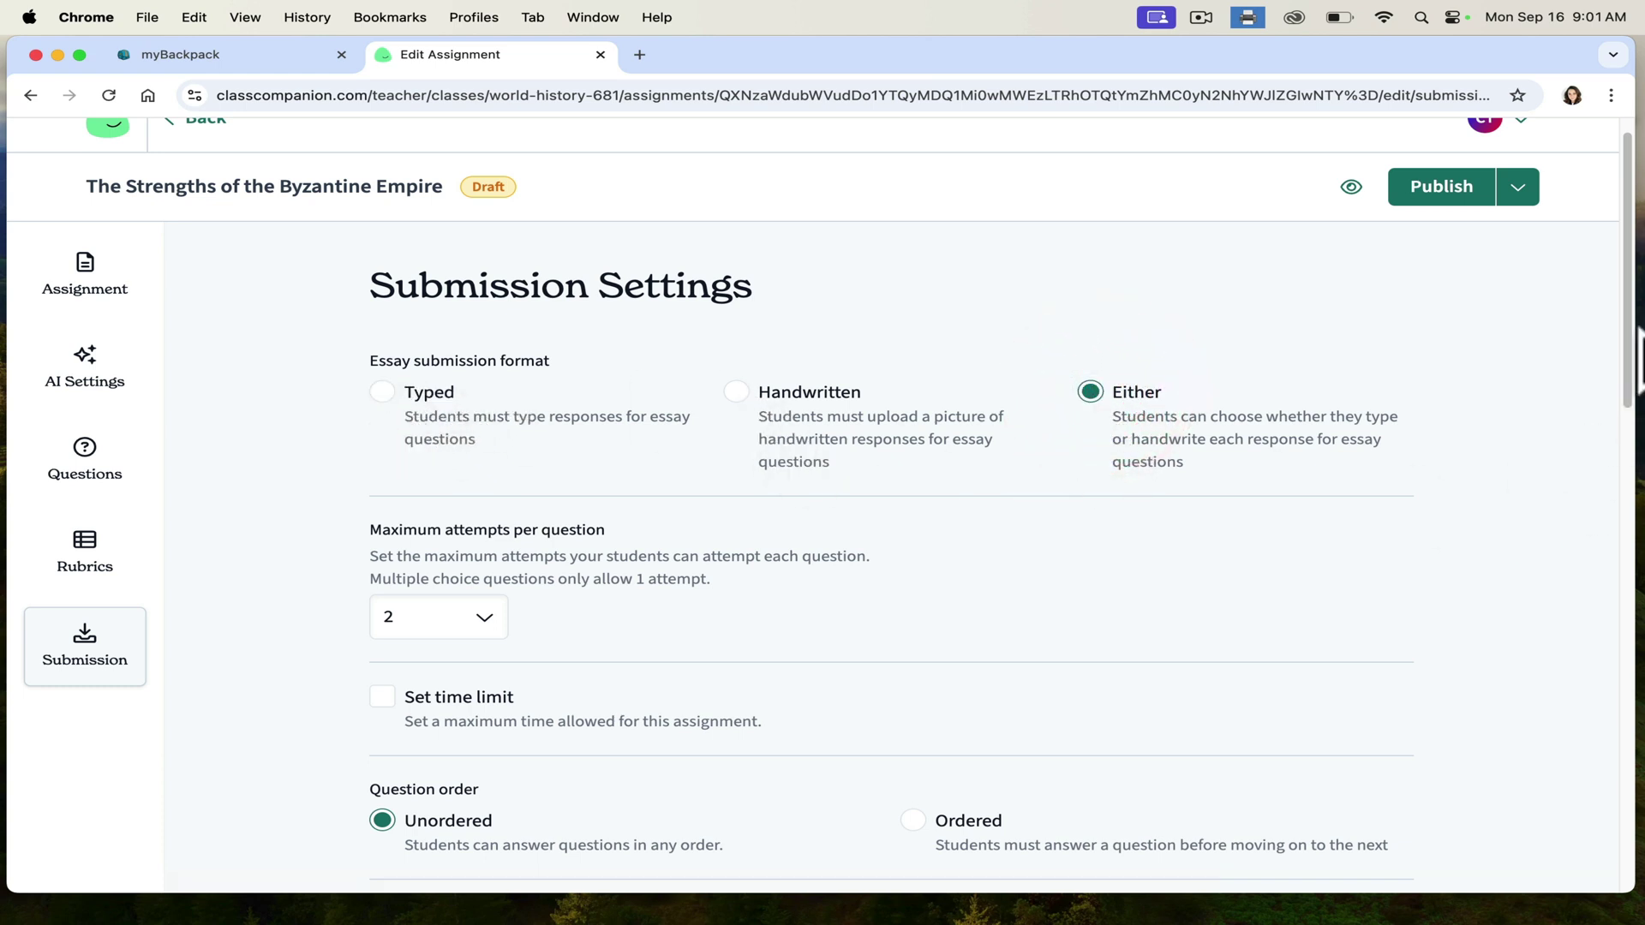
left_click(1619, 351)
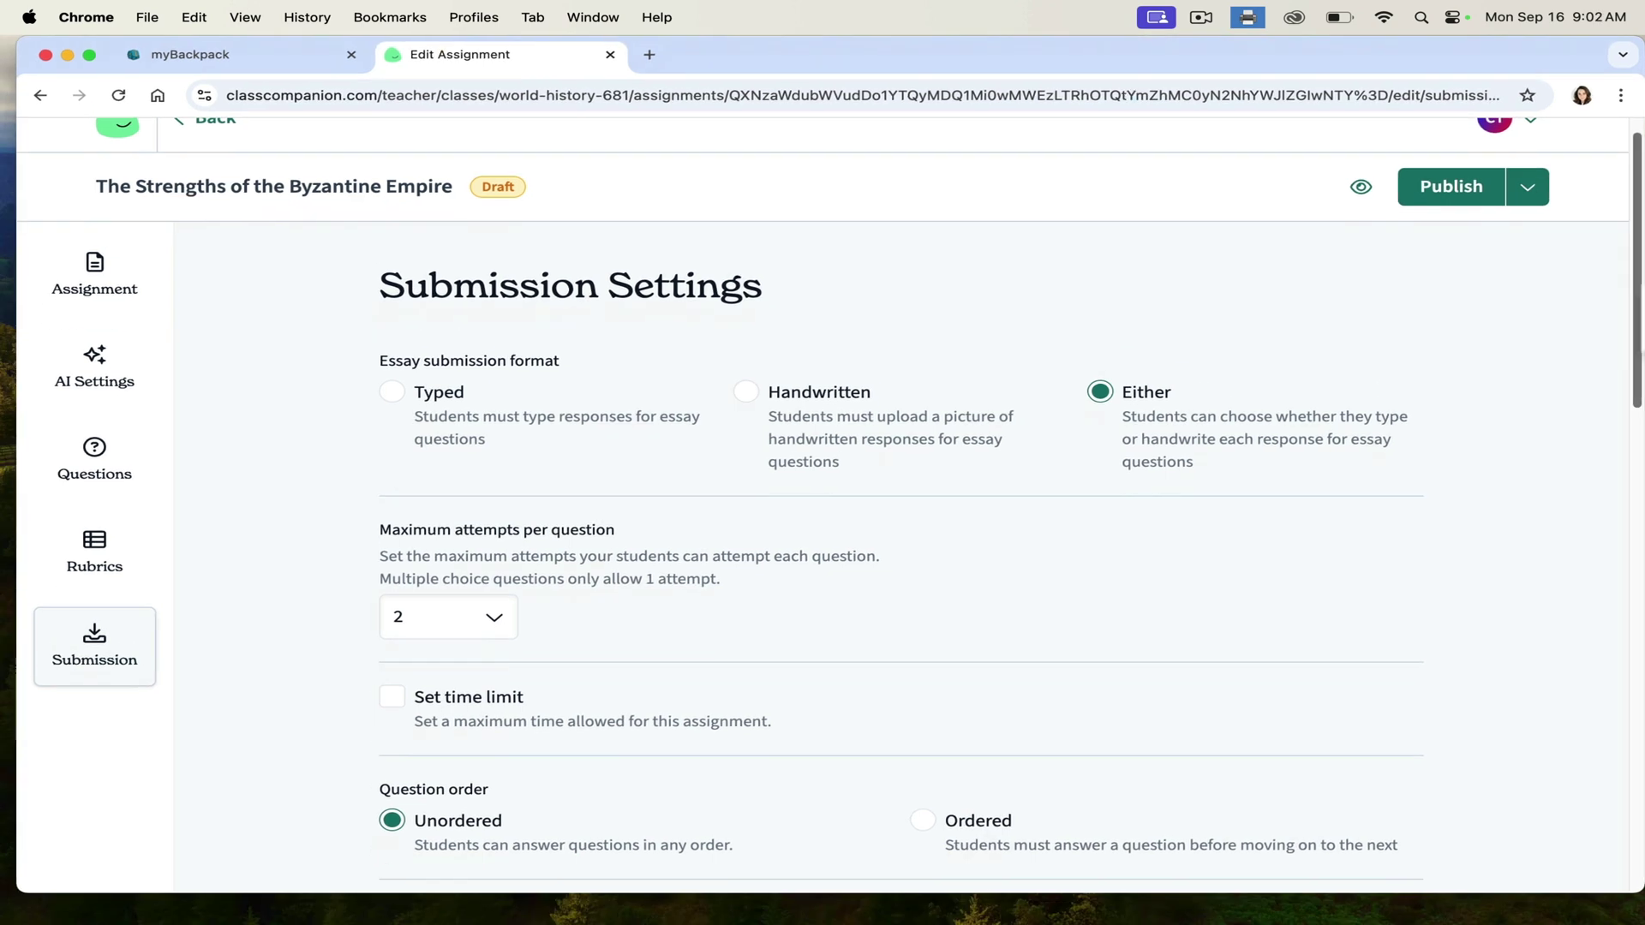
left_click(500, 616)
left_click(448, 396)
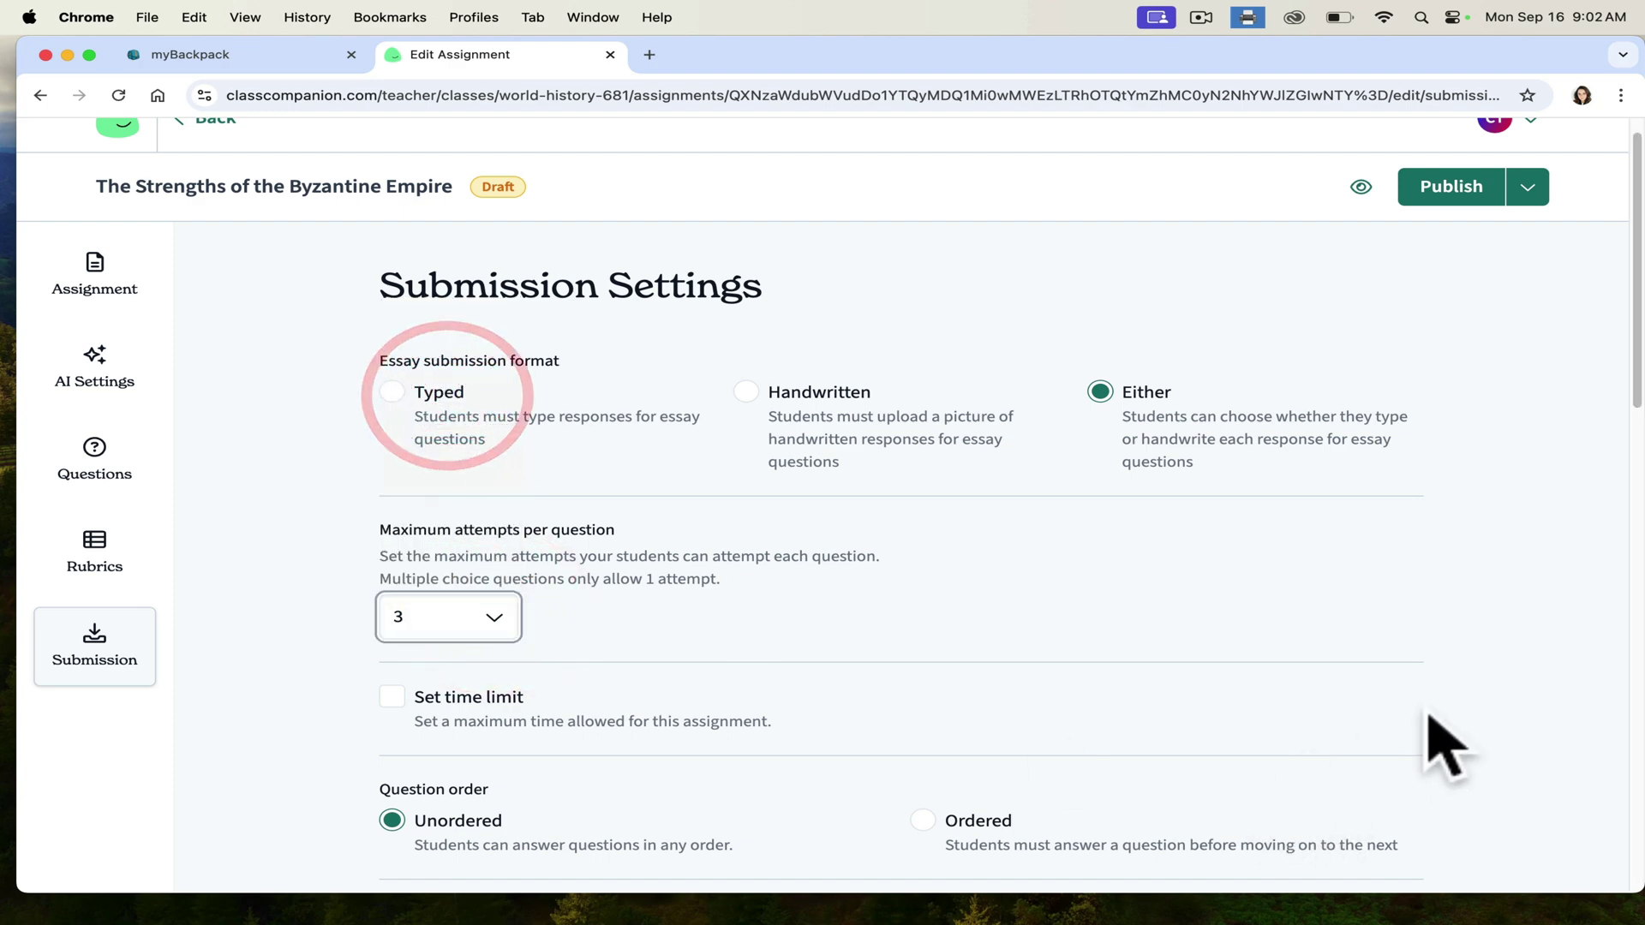
left_click_drag(1638, 502, 1625, 422)
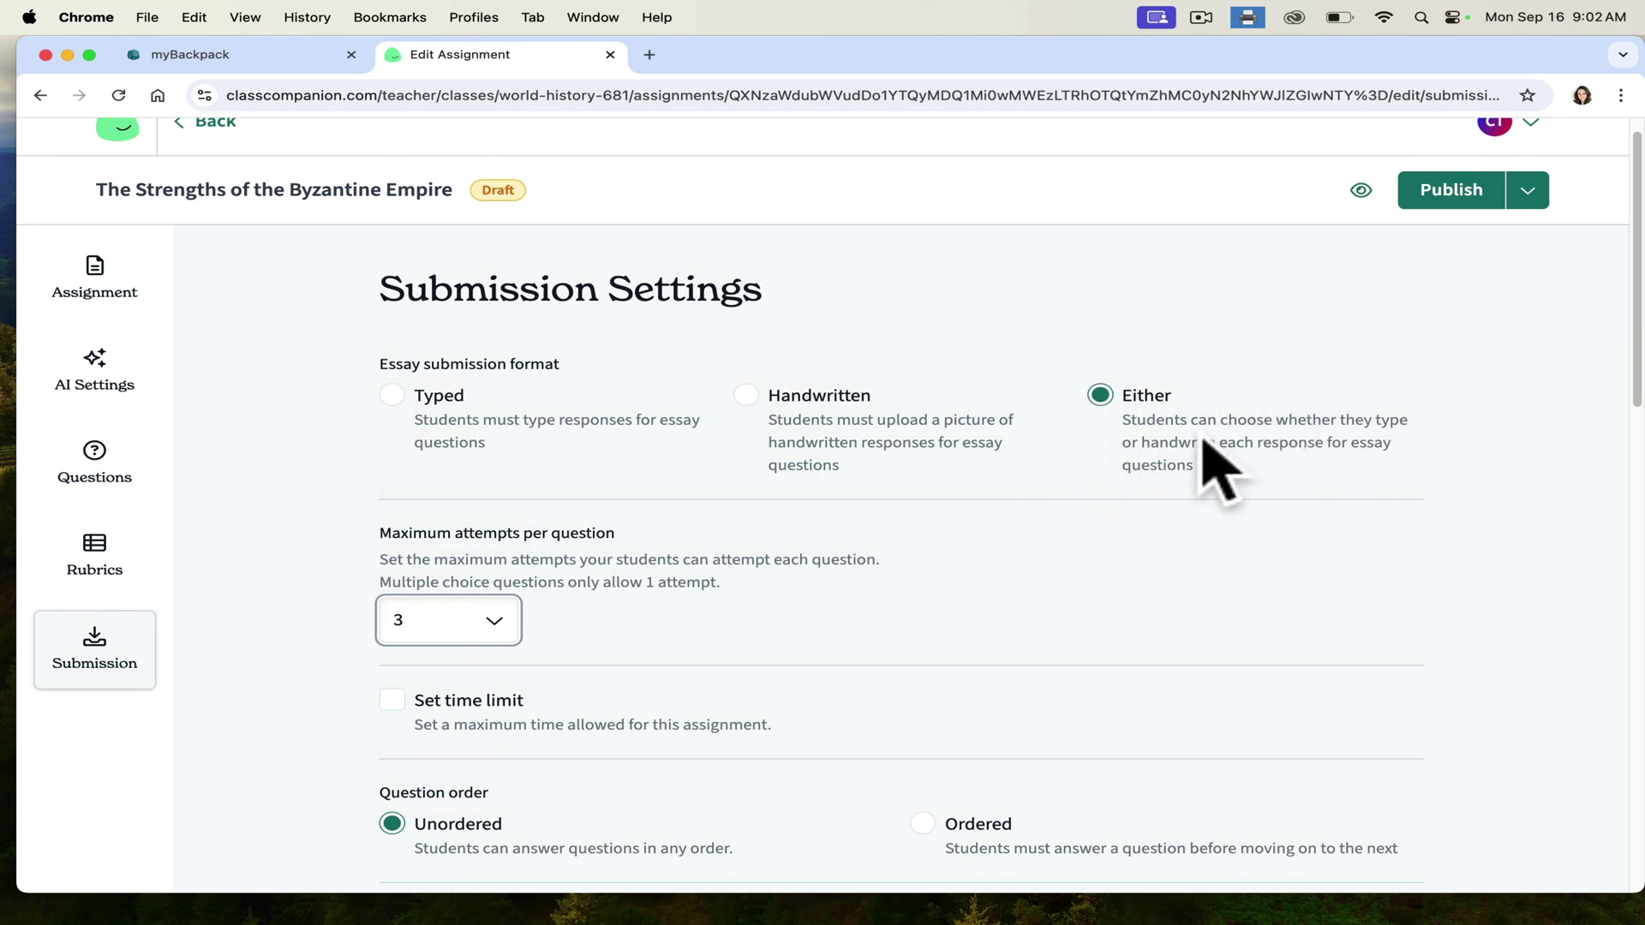
- Try to publish the assignment, and generate an essay rubric with AI for 10th grade World History, including the grammar and spelling check
left_click(1461, 192)
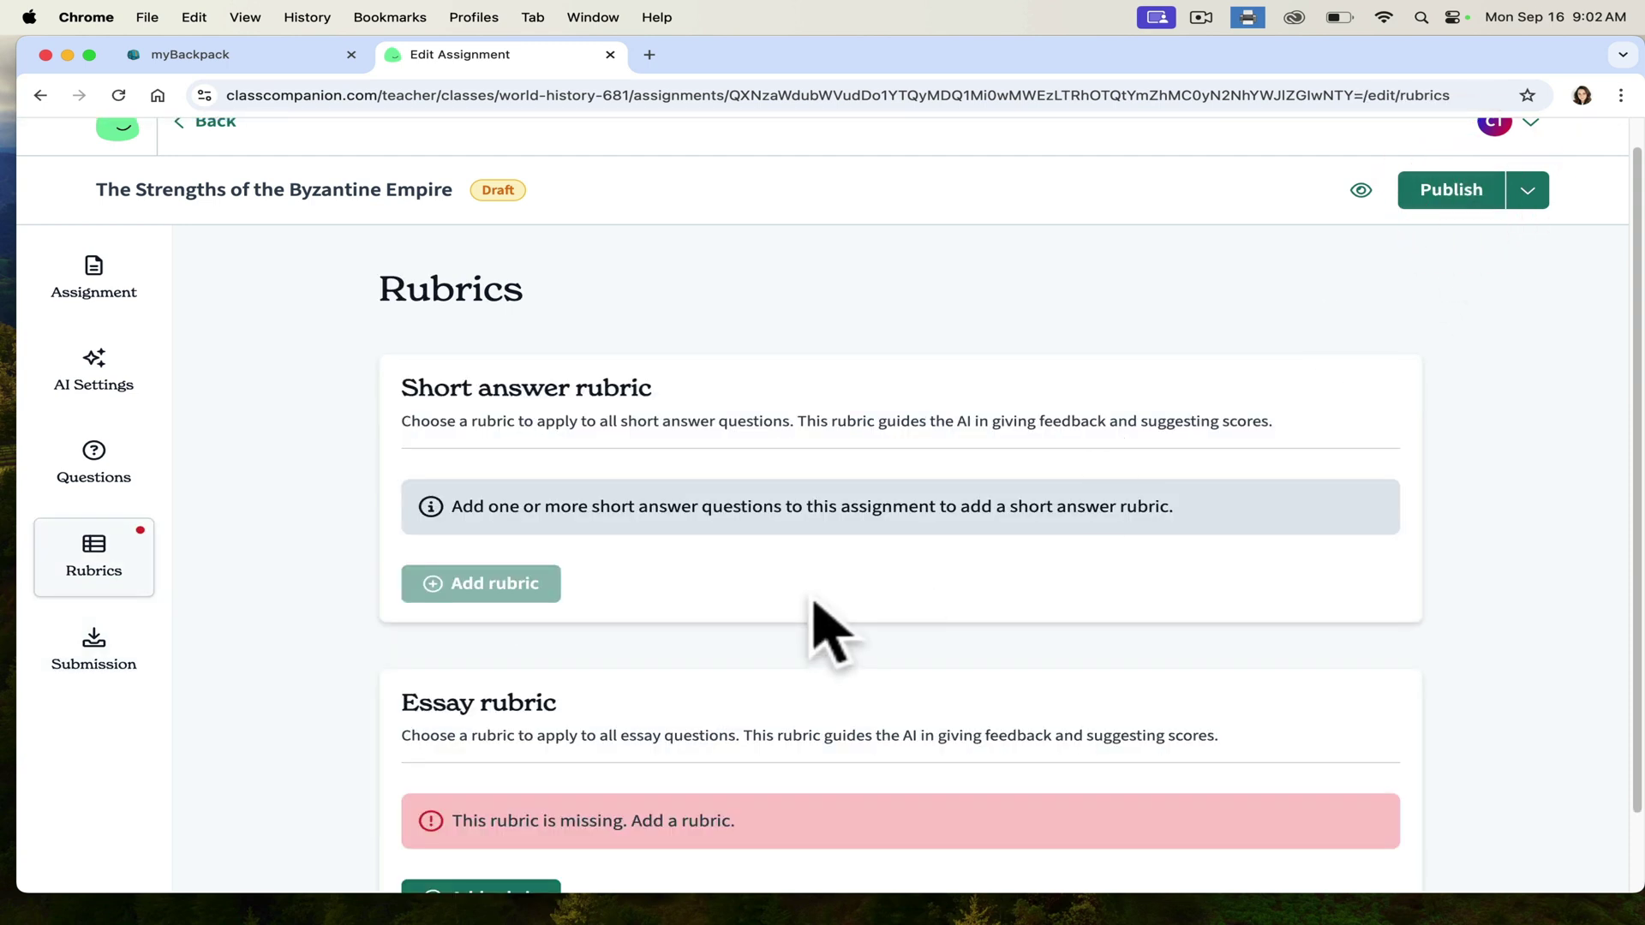
scroll(1632, 599, "down", 2)
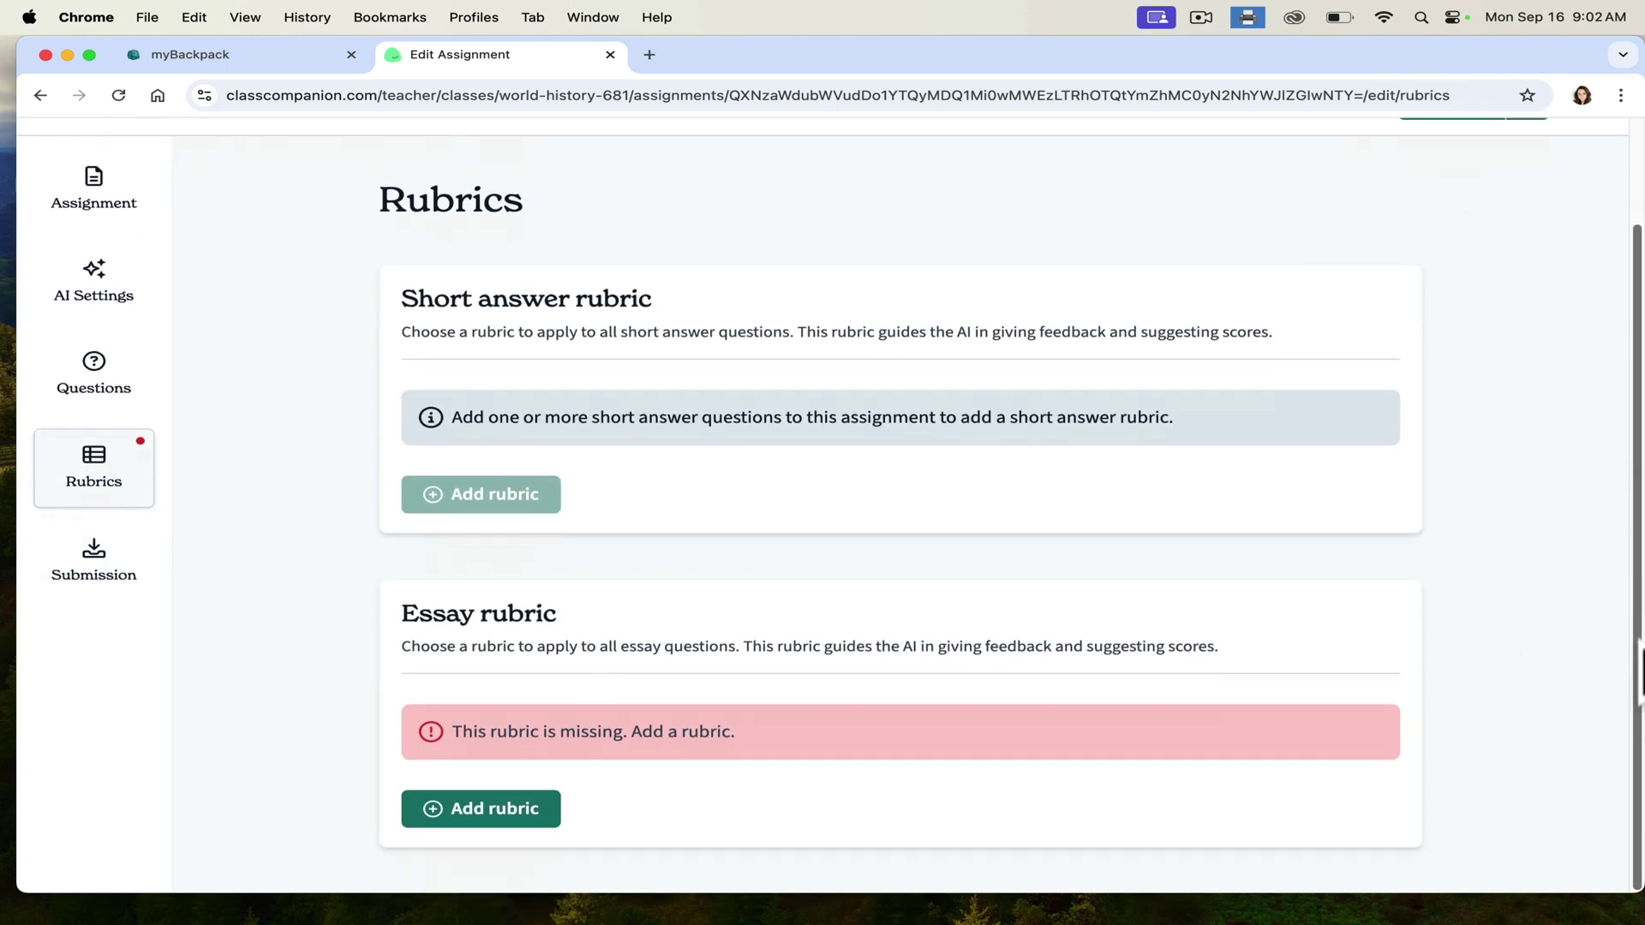
left_click(482, 817)
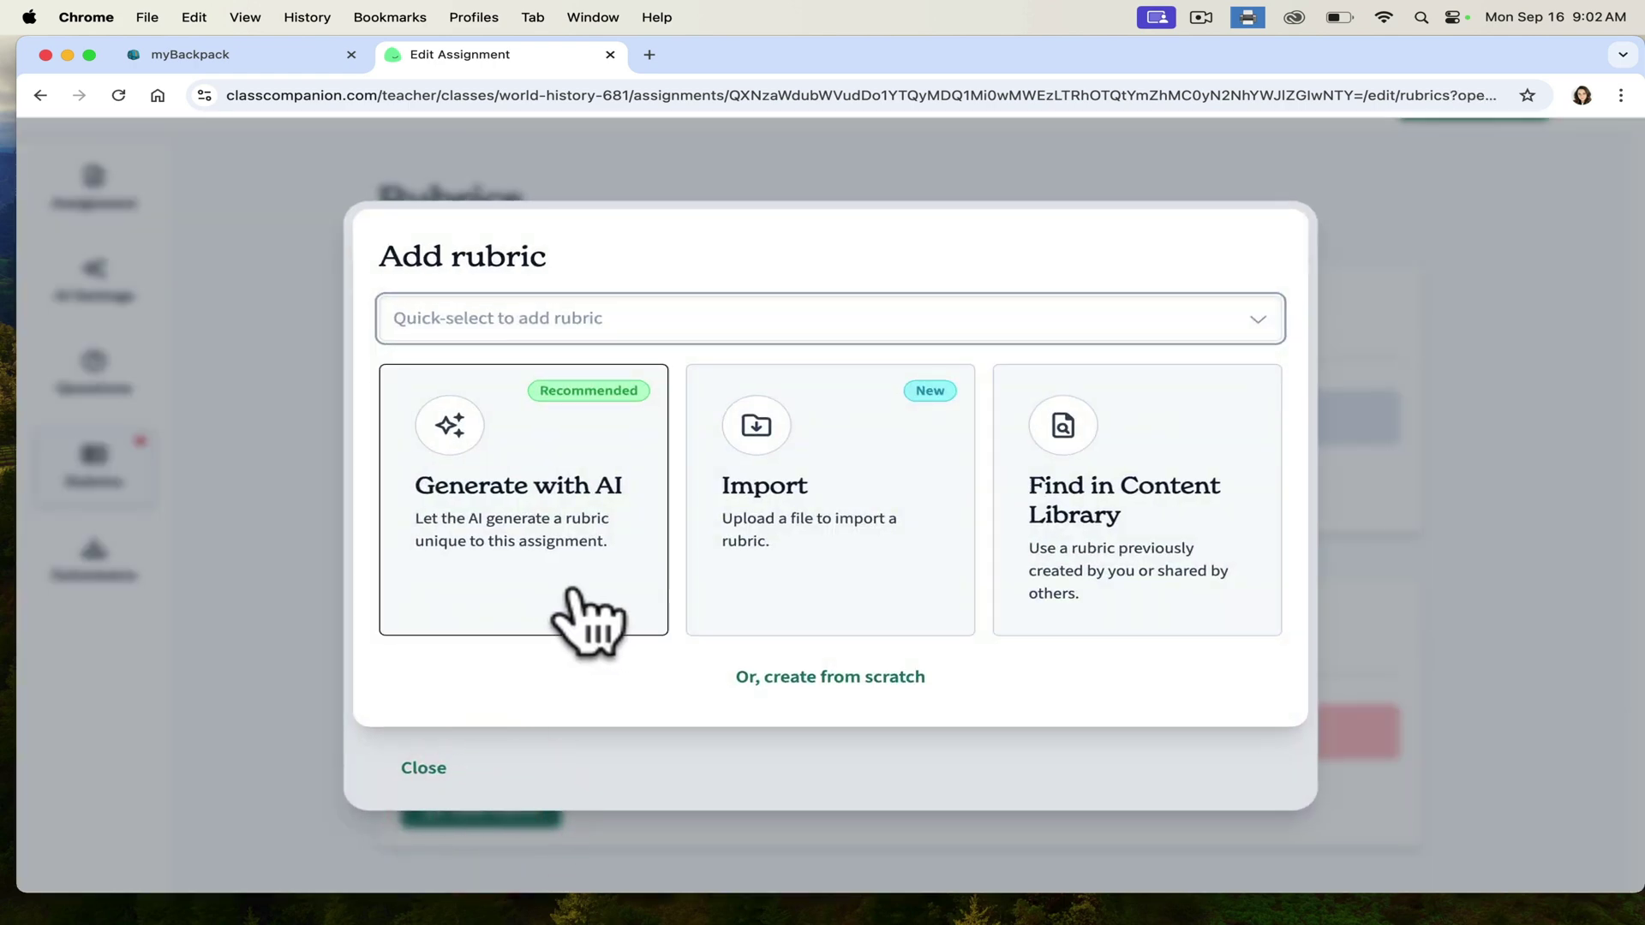
left_click(572, 591)
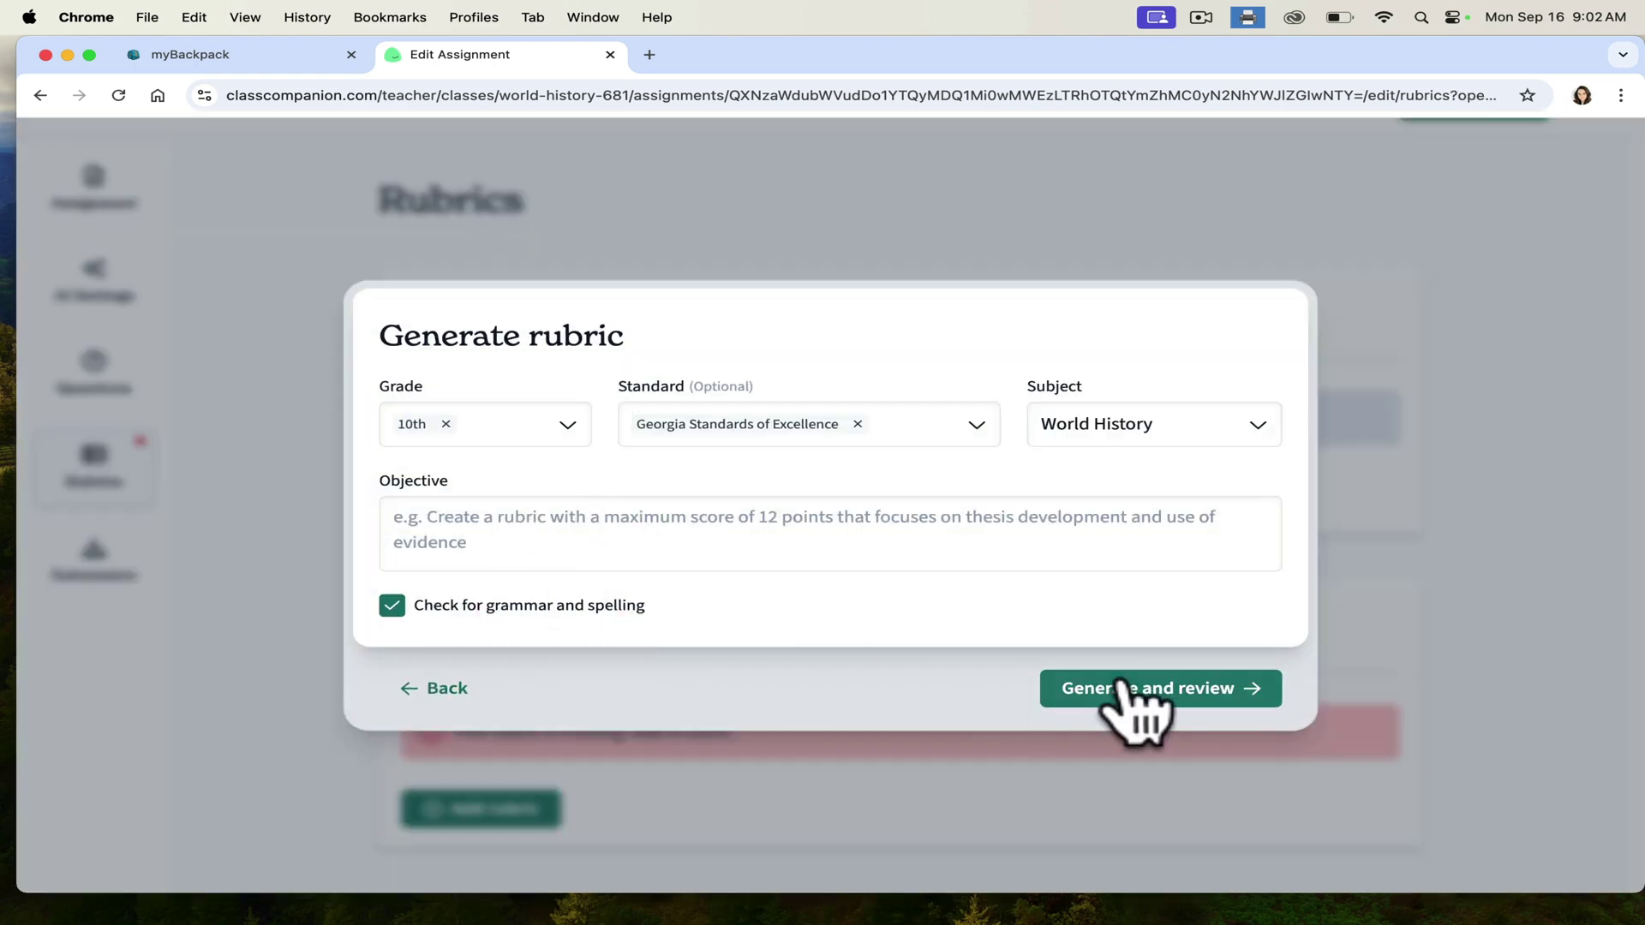
left_click(1152, 685)
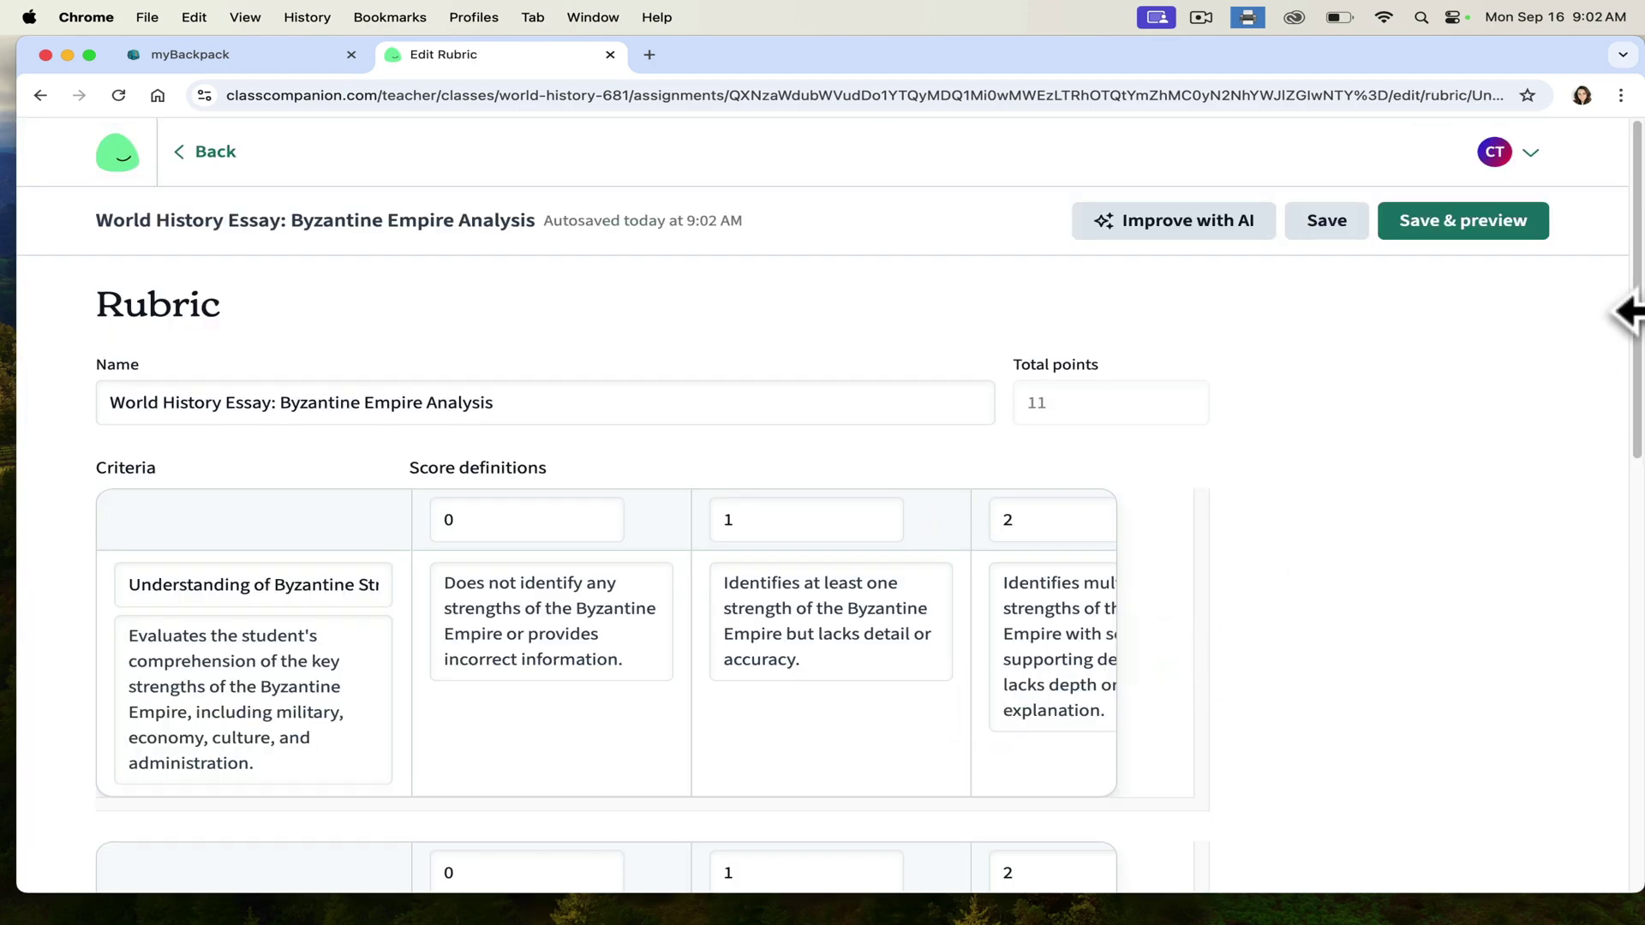
- Review the generated rubric's criteria and score definitions, save and preview it, and return to the assignment
scroll(1422, 402, "down", 3)
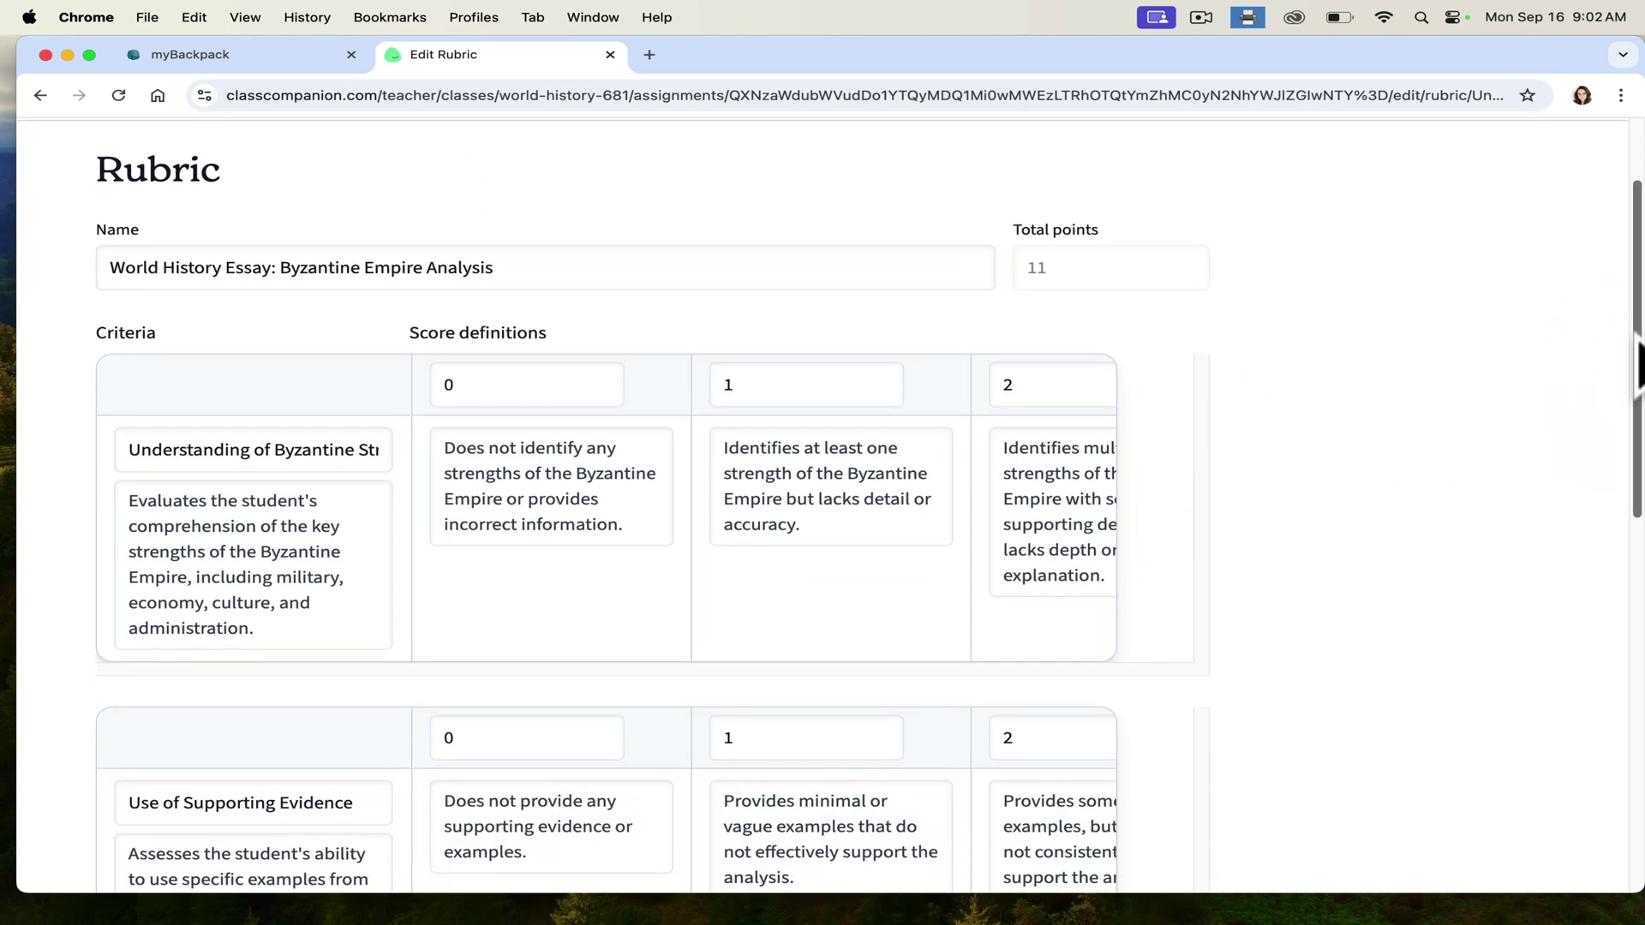
left_click_drag(1636, 339, 1552, 278)
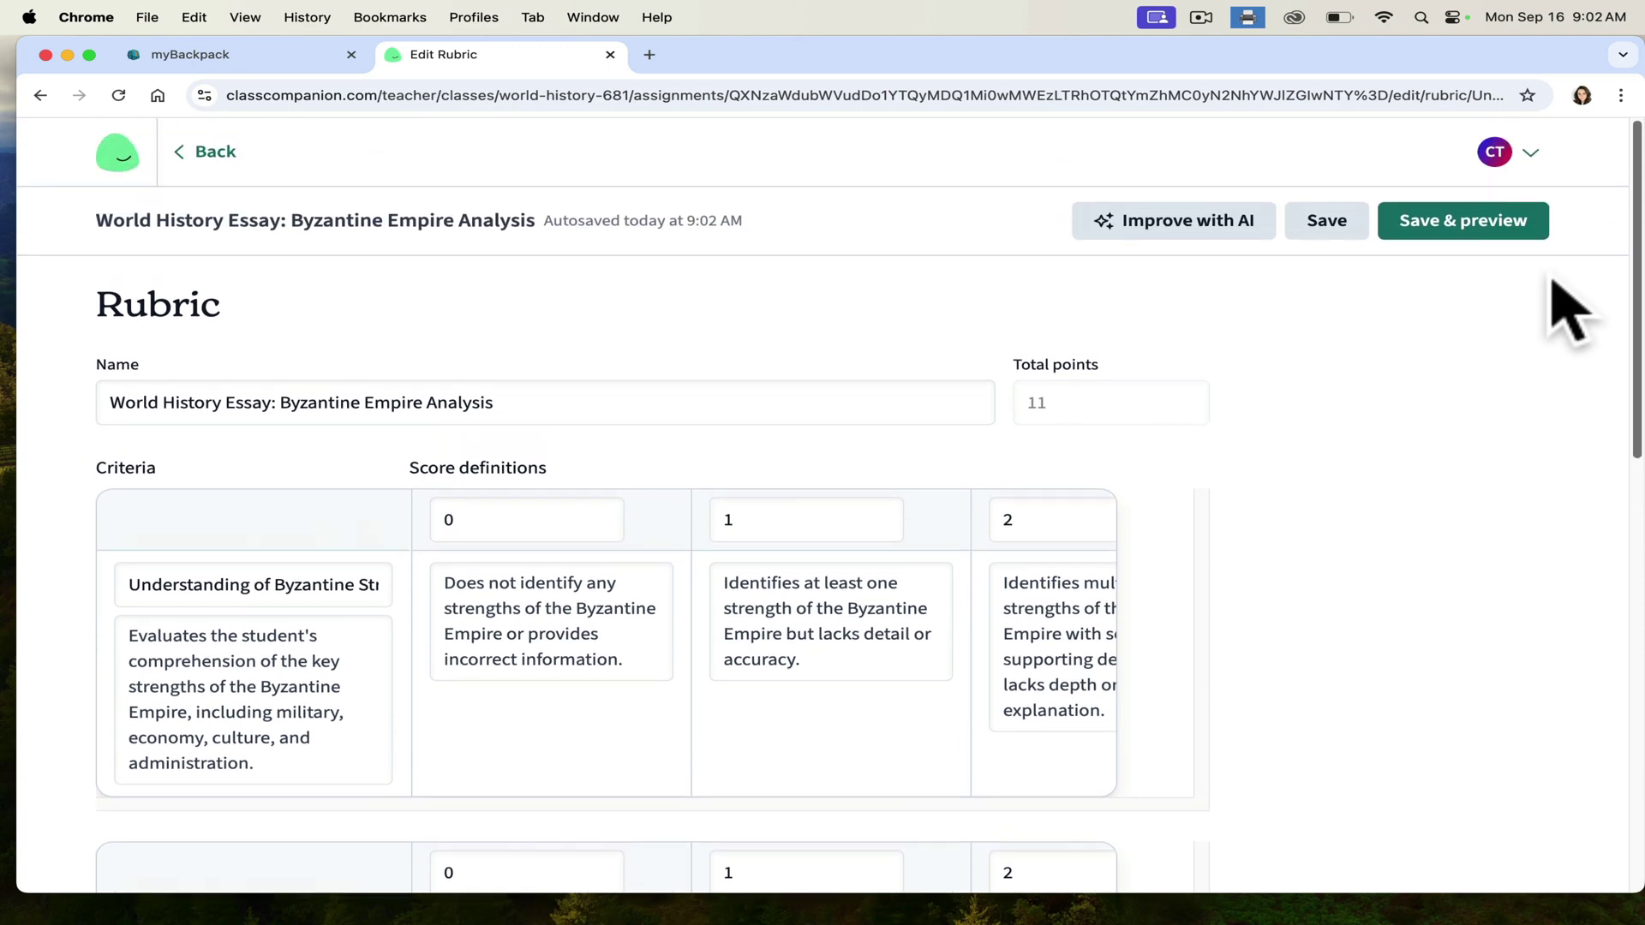
left_click(1458, 227)
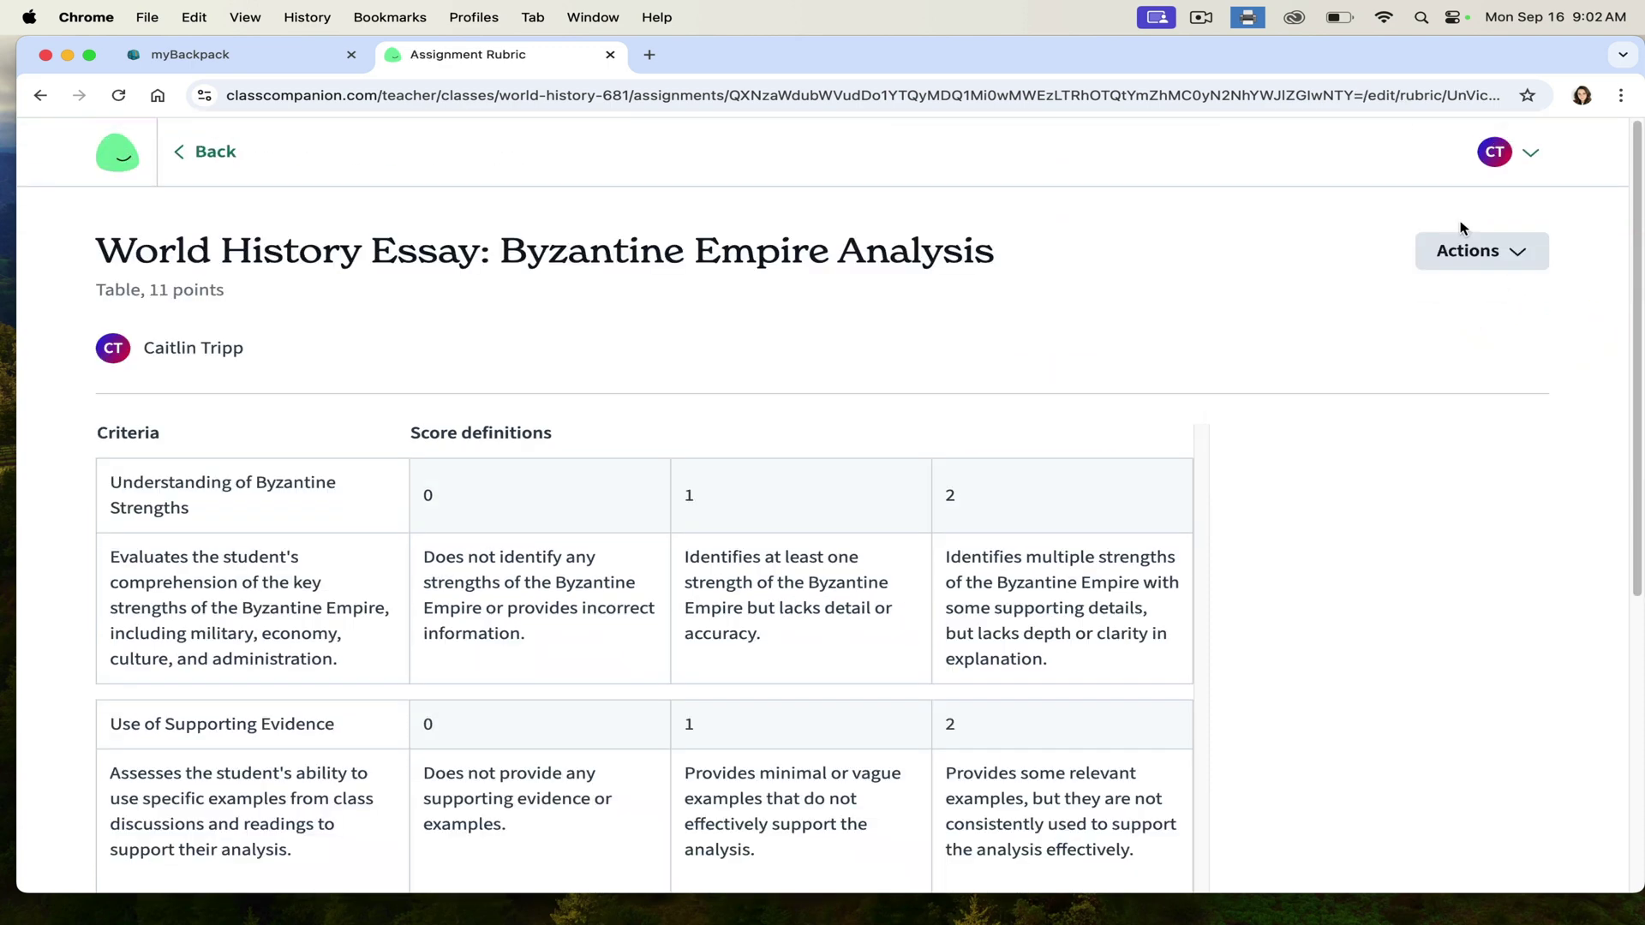
scroll(1637, 343, "down", 1)
left_click_drag(1636, 343, 1583, 173)
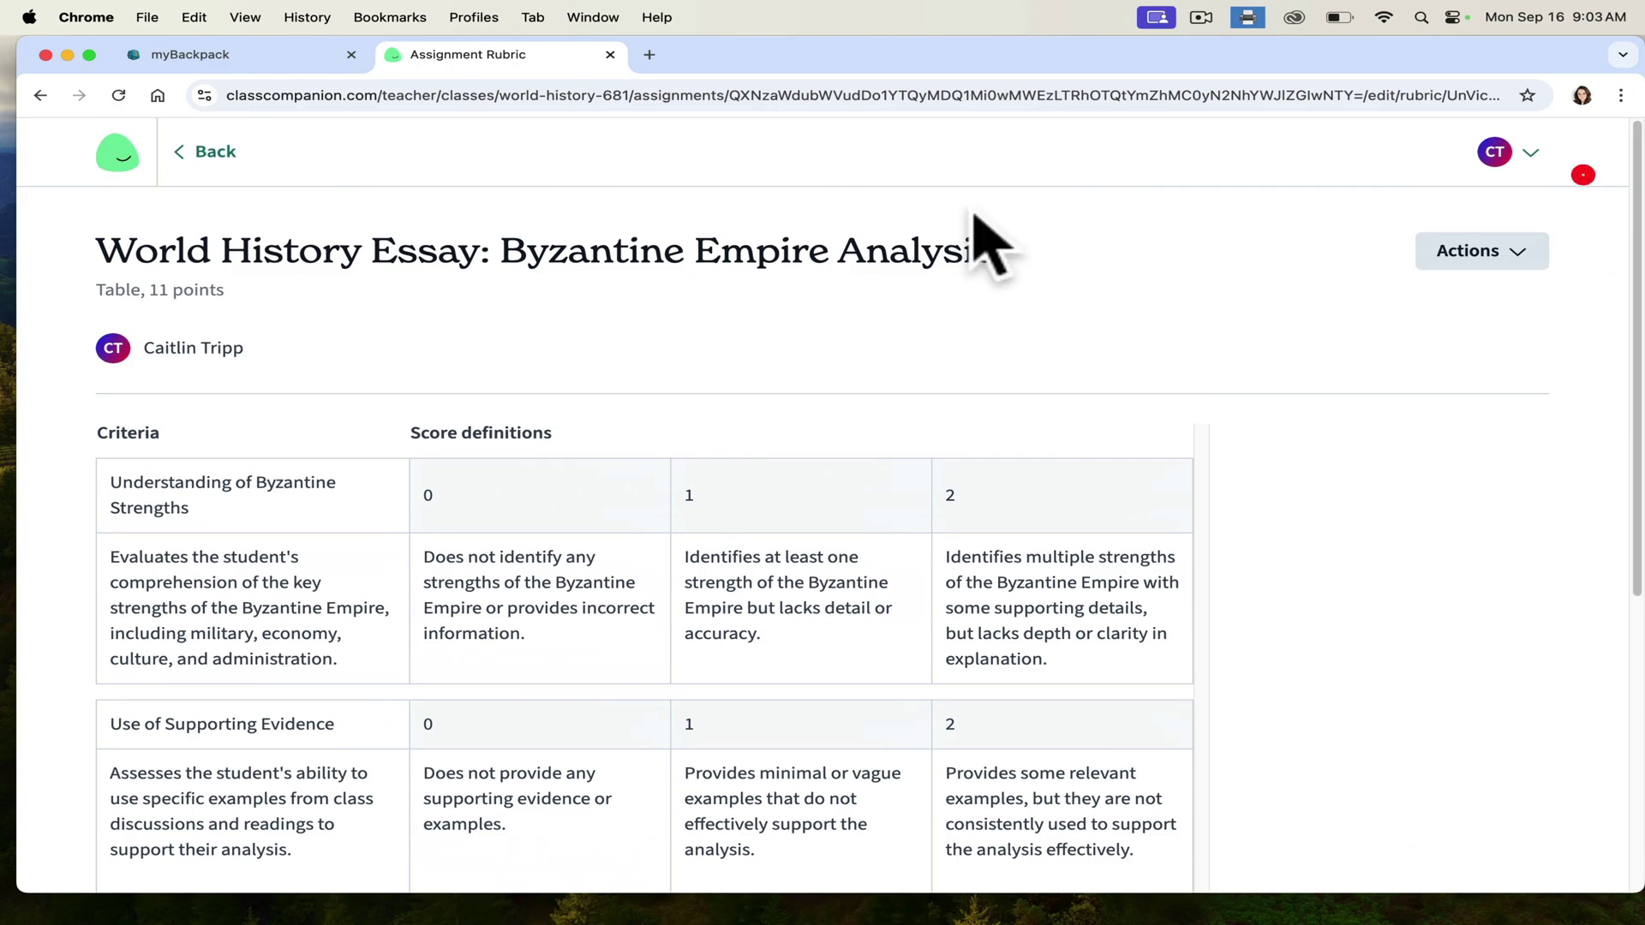
left_click(219, 158)
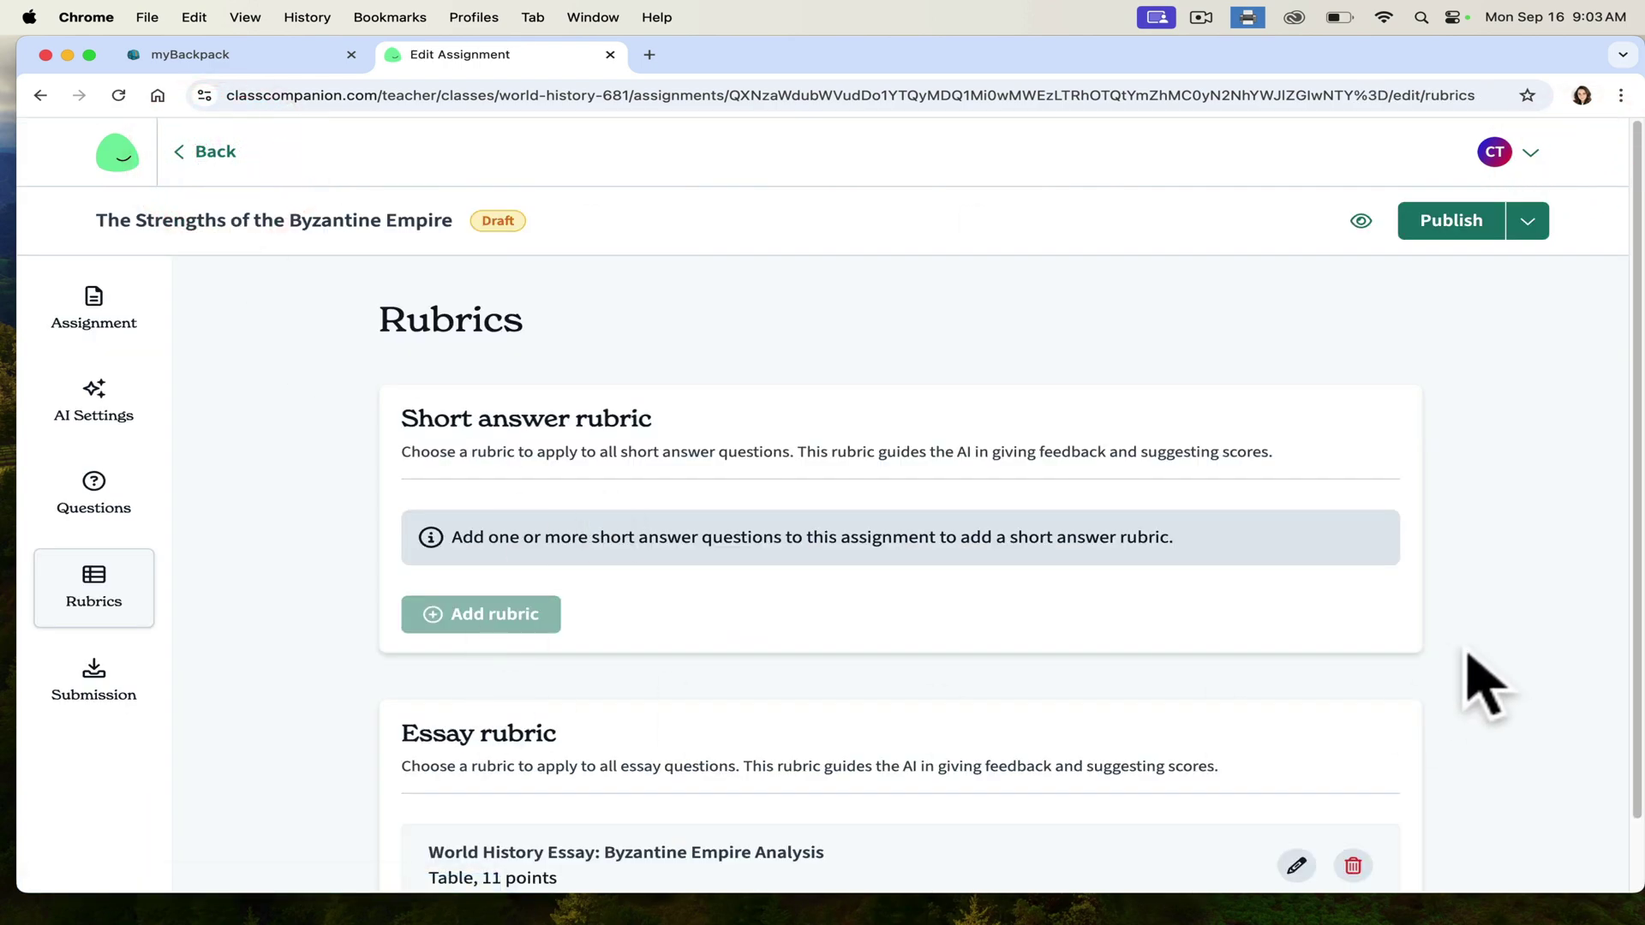
- Publish The Strengths of the Byzantine Empire to the World History class only, available now with no due date
left_click_drag(1632, 424, 1632, 651)
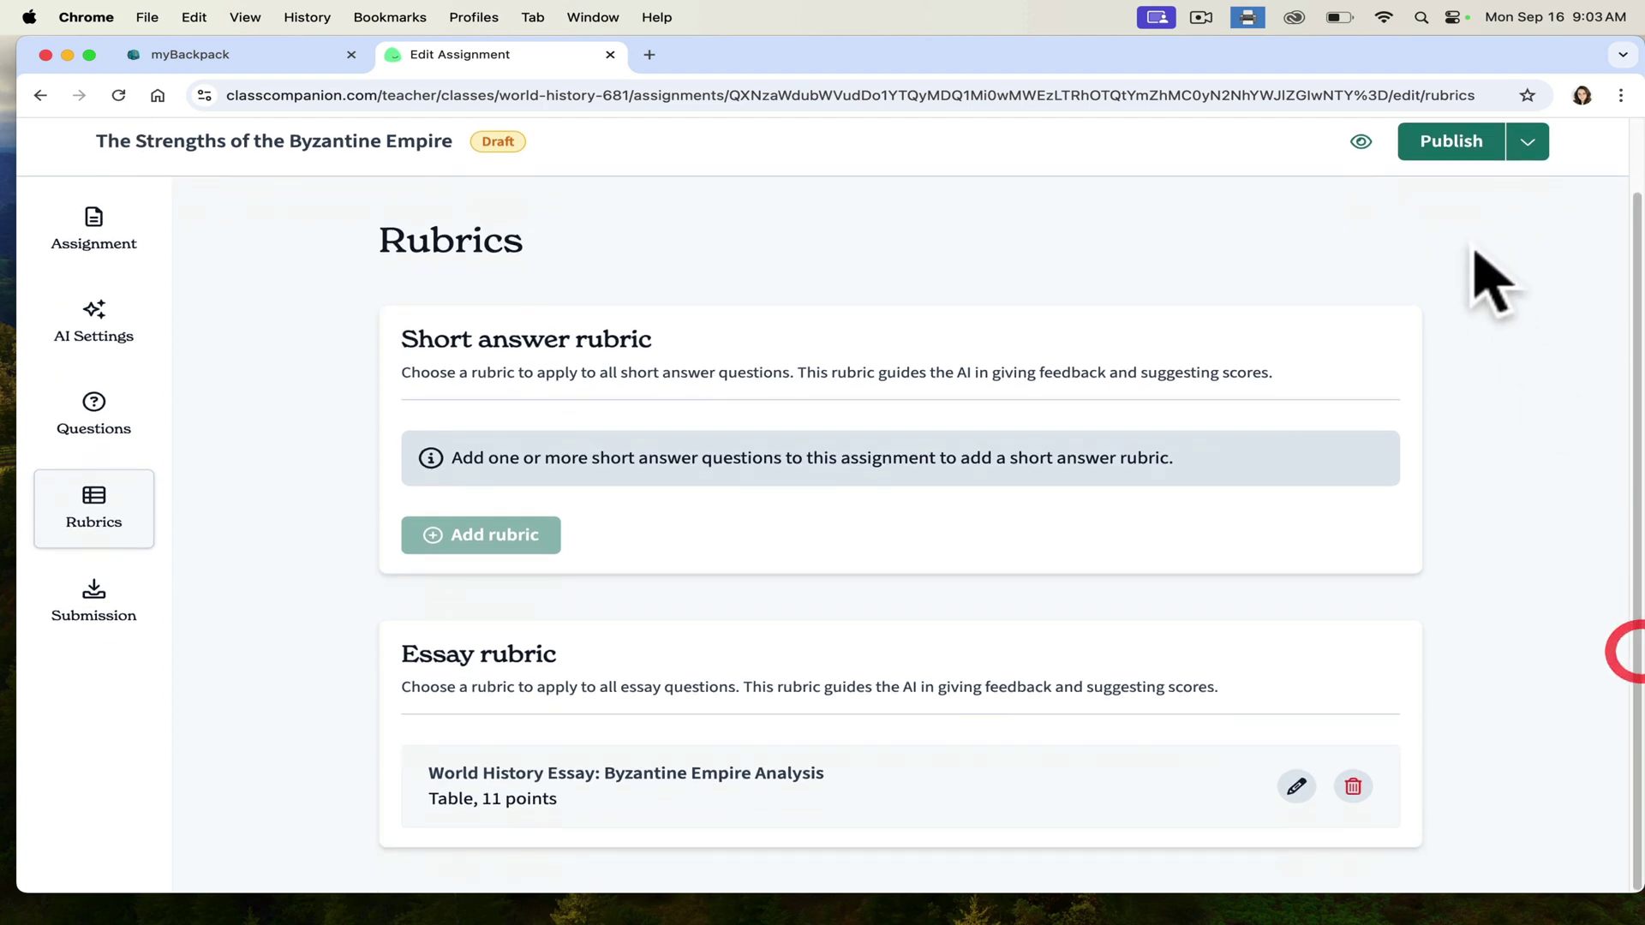
left_click(1454, 130)
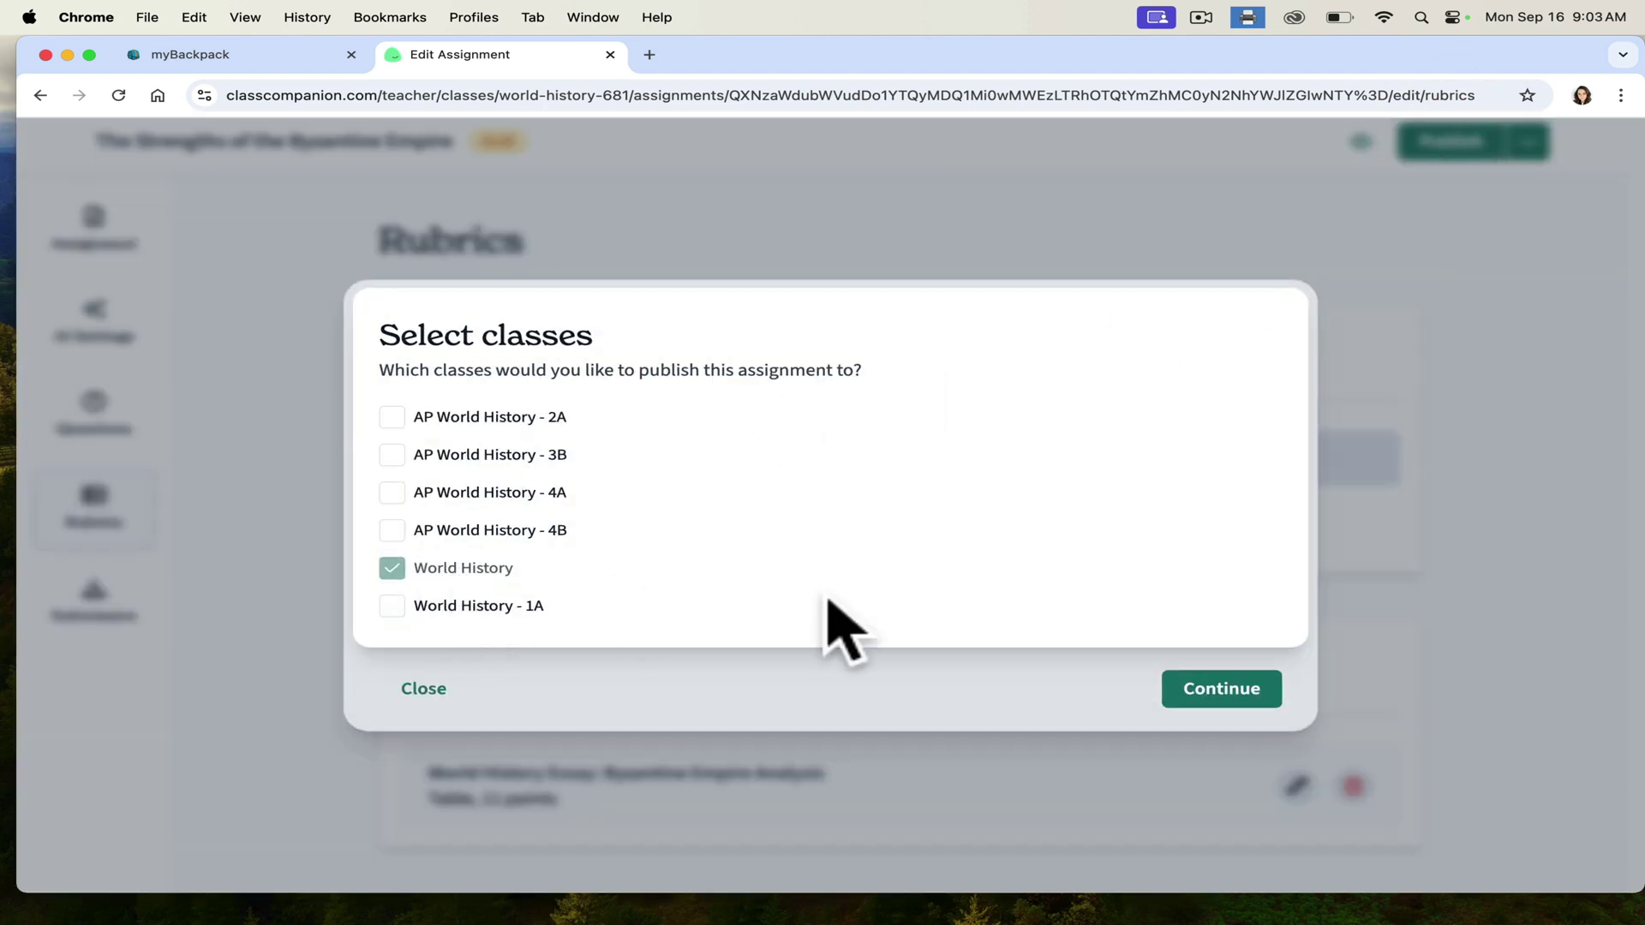
left_click(1225, 696)
left_click(1235, 655)
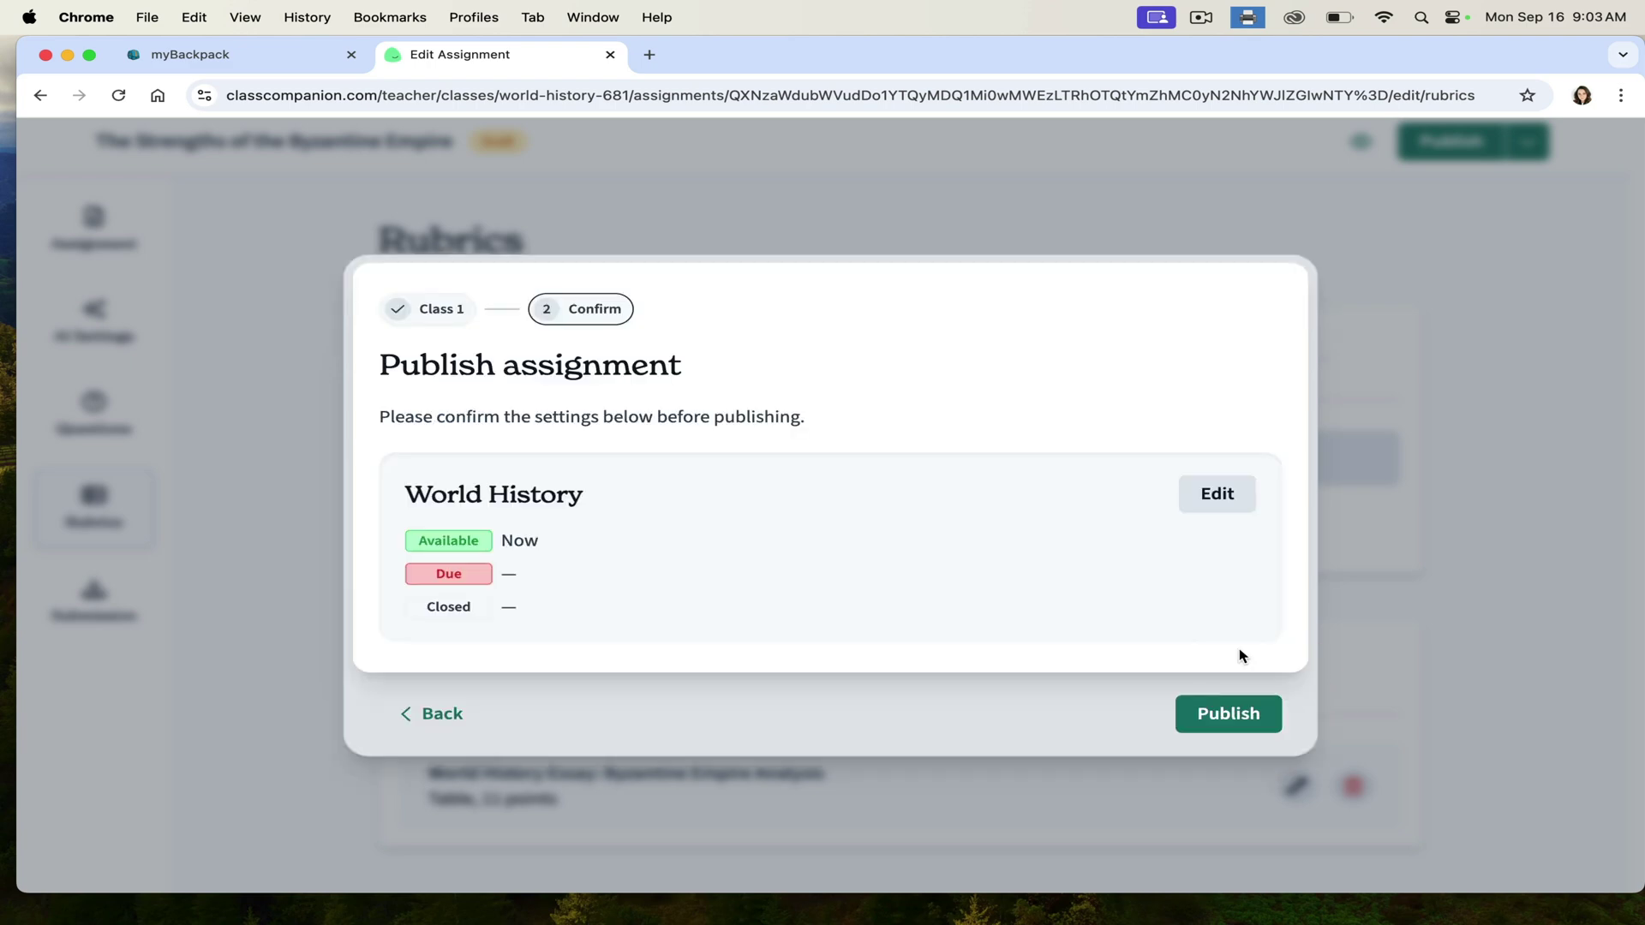
left_click(1231, 728)
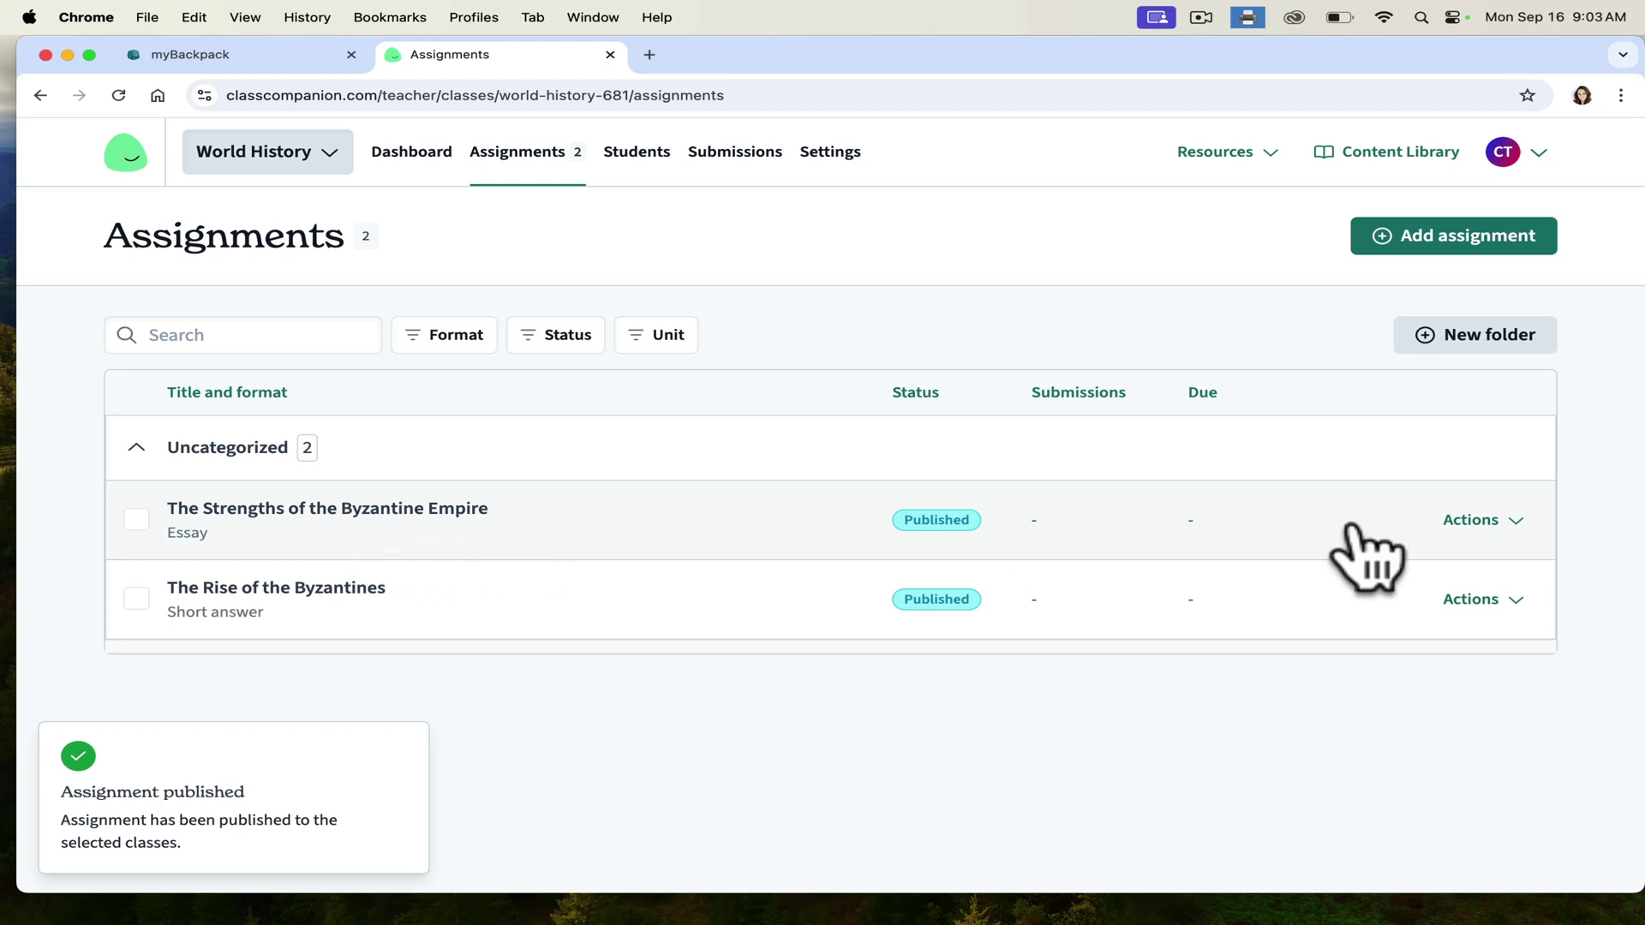
- Preview The Strengths of the Byzantine Empire as a student and check the rubric students can view
left_click(1510, 520)
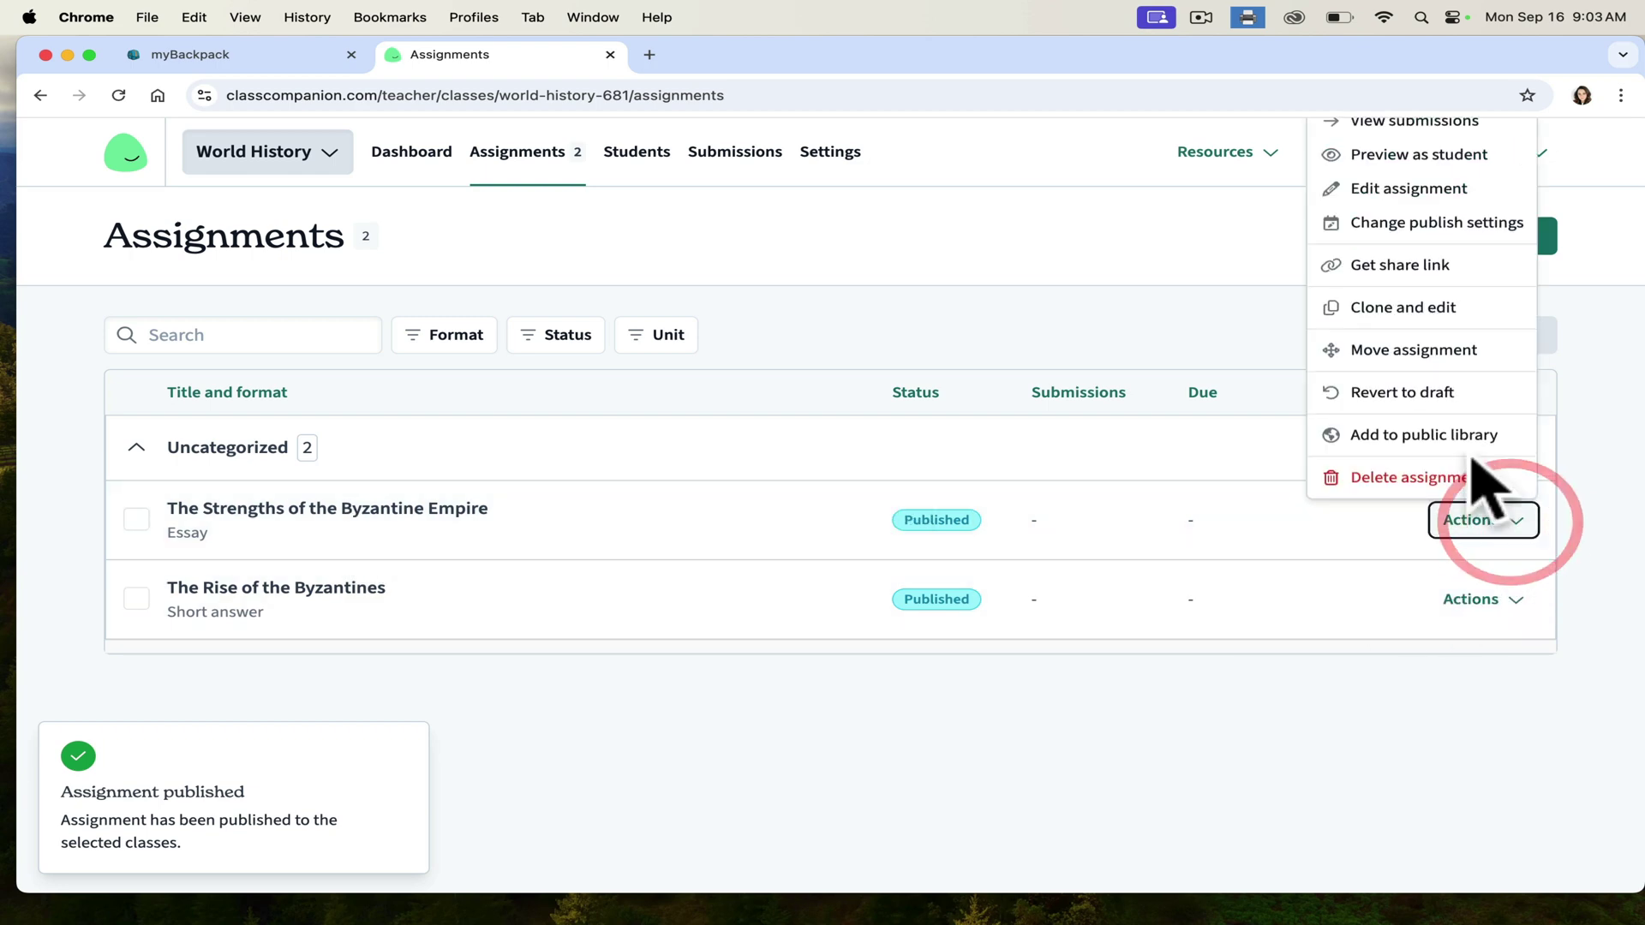
left_click(1505, 156)
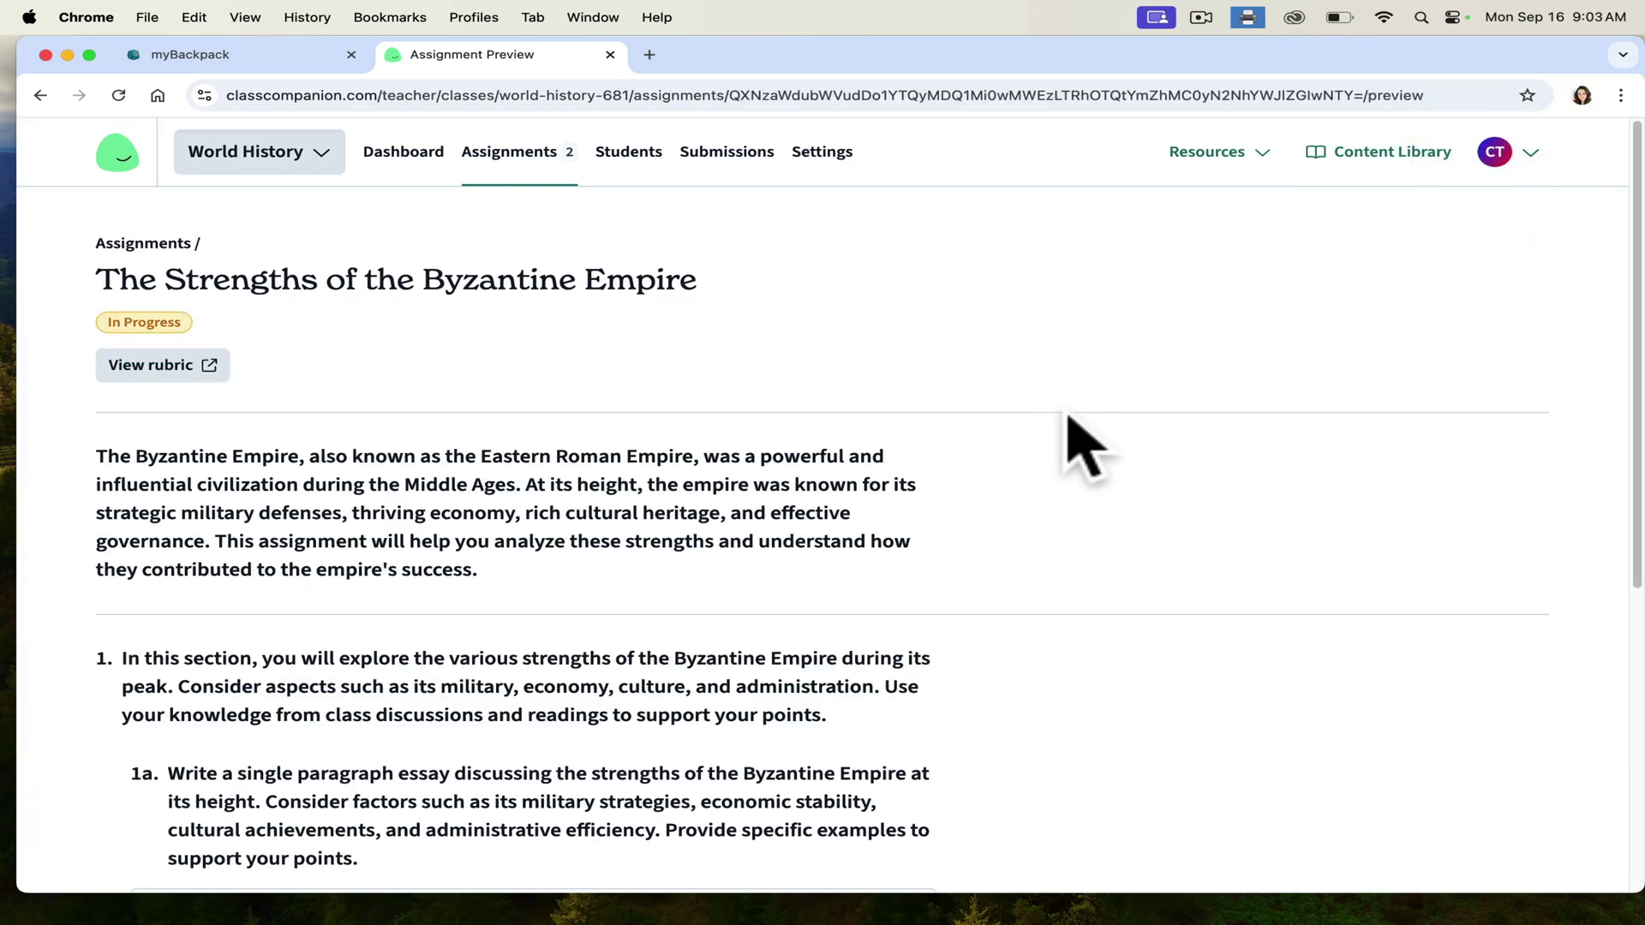
left_click_drag(1632, 249, 1638, 359)
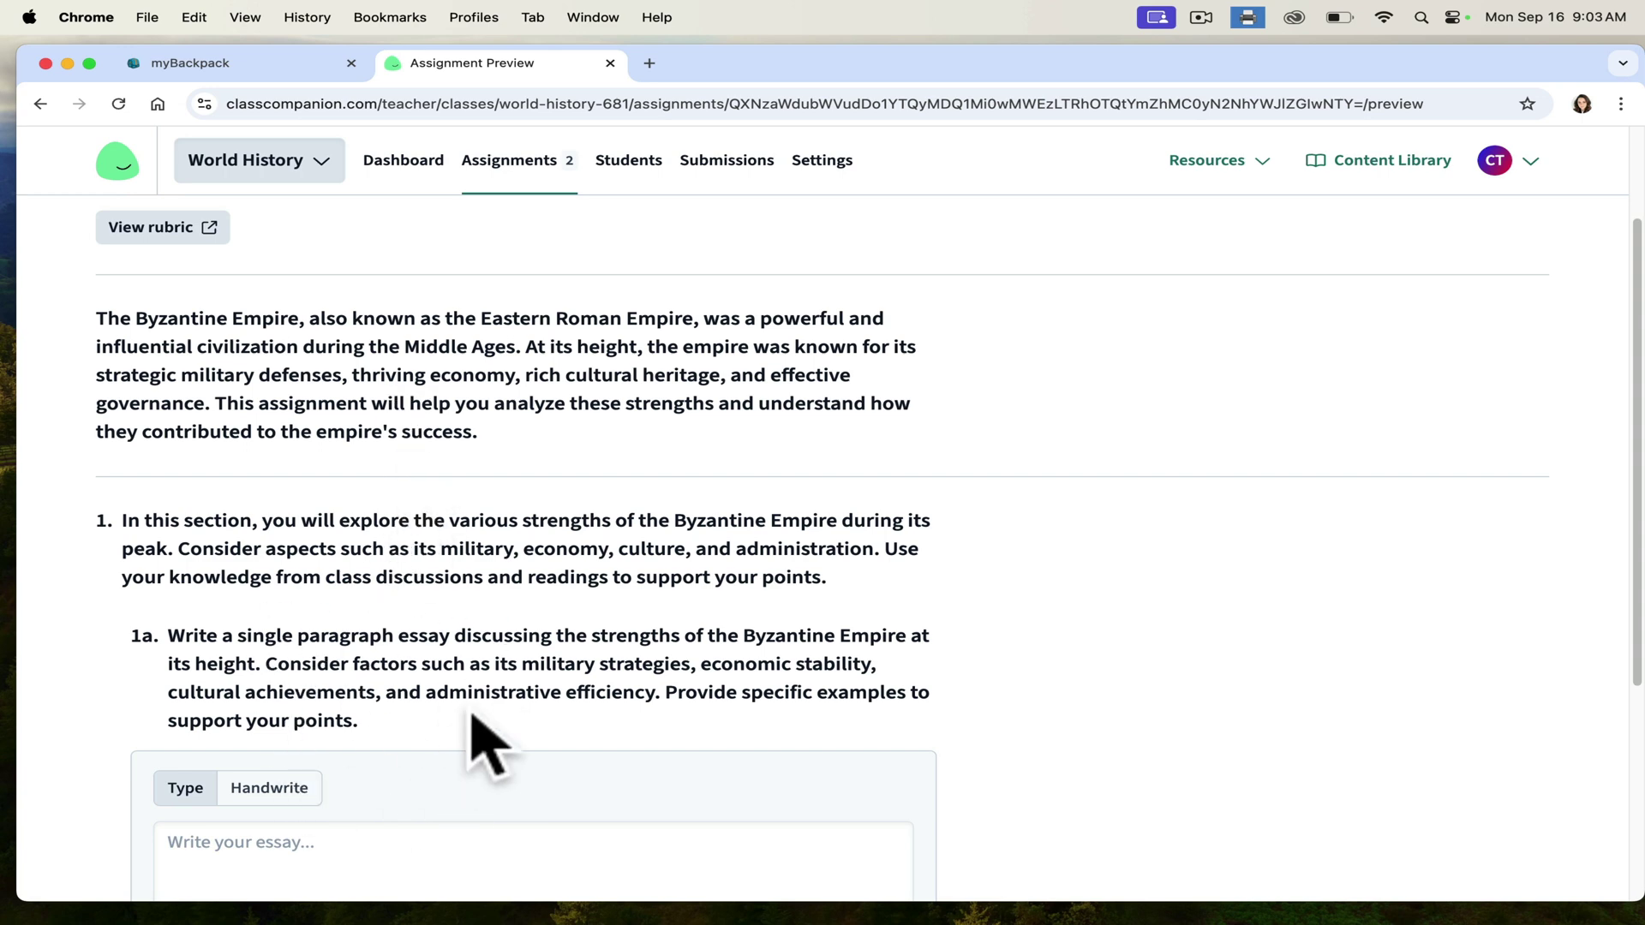
left_click(202, 228)
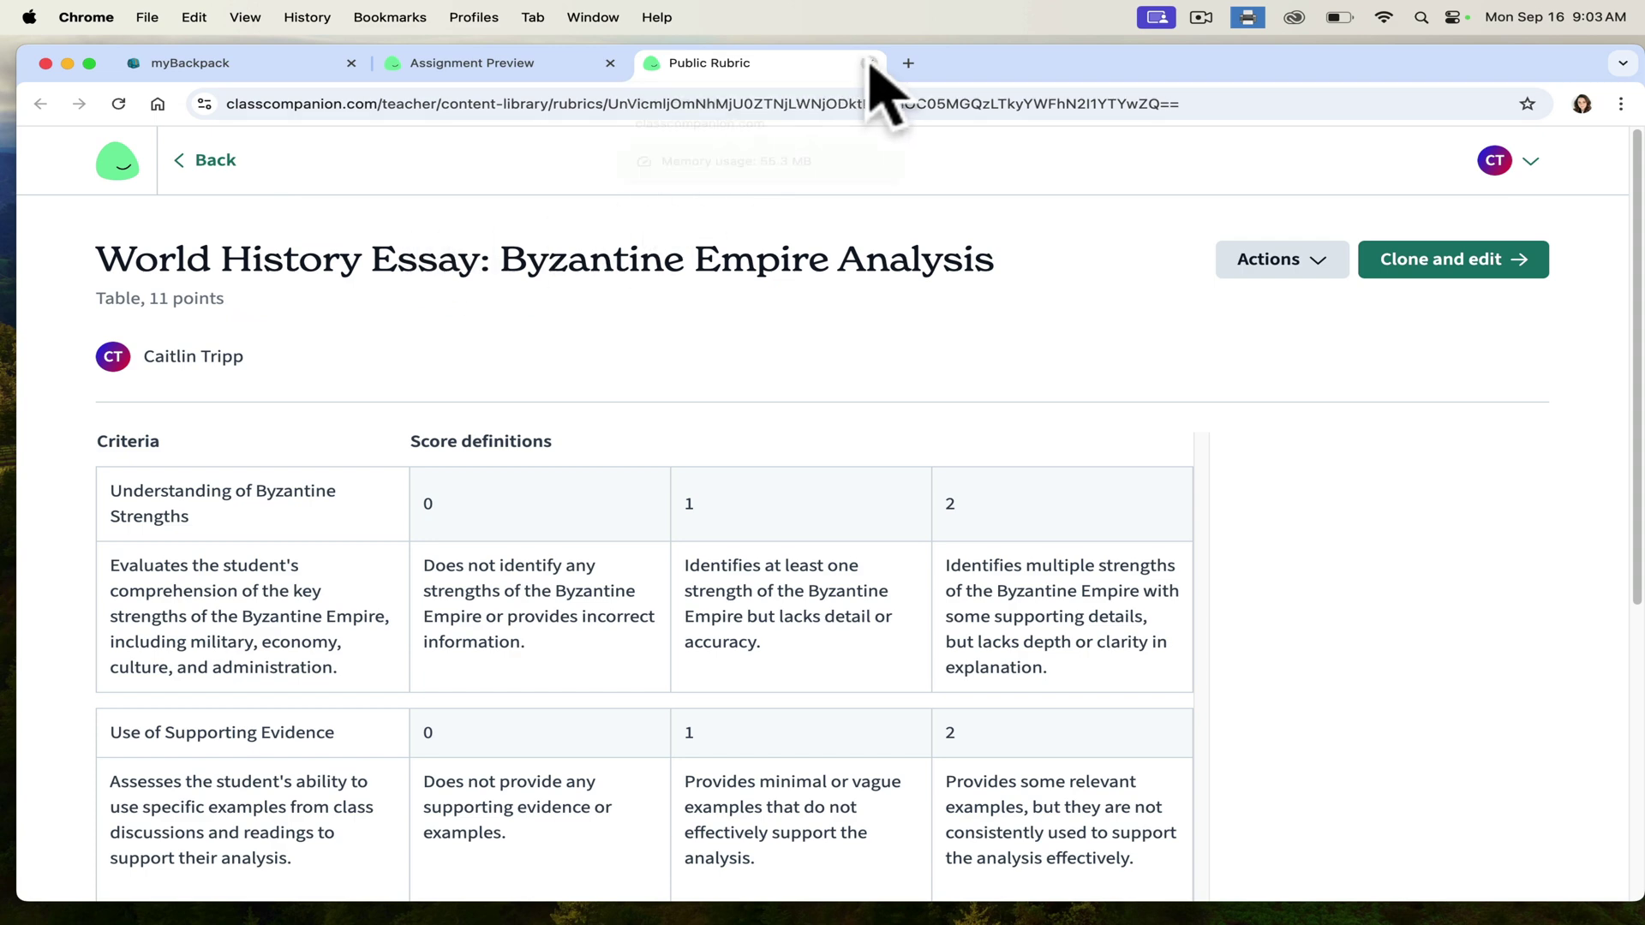
left_click(871, 63)
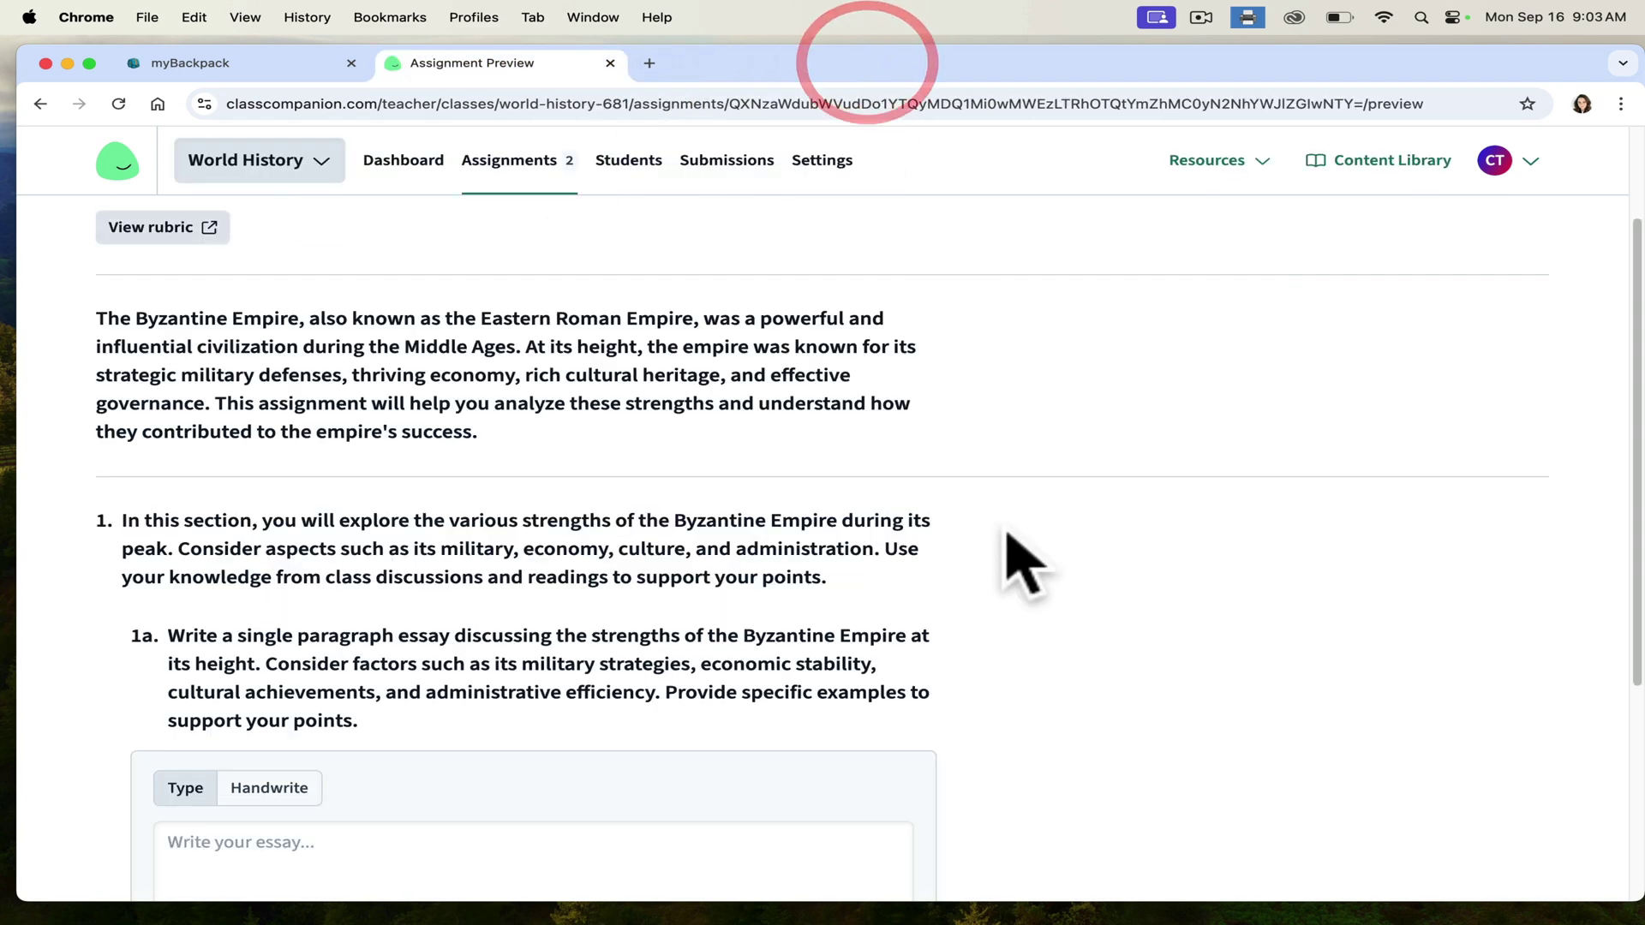
- Compare the Type and Handwrite answer options for essay question 1a in the student preview
left_click_drag(1632, 480, 1586, 690)
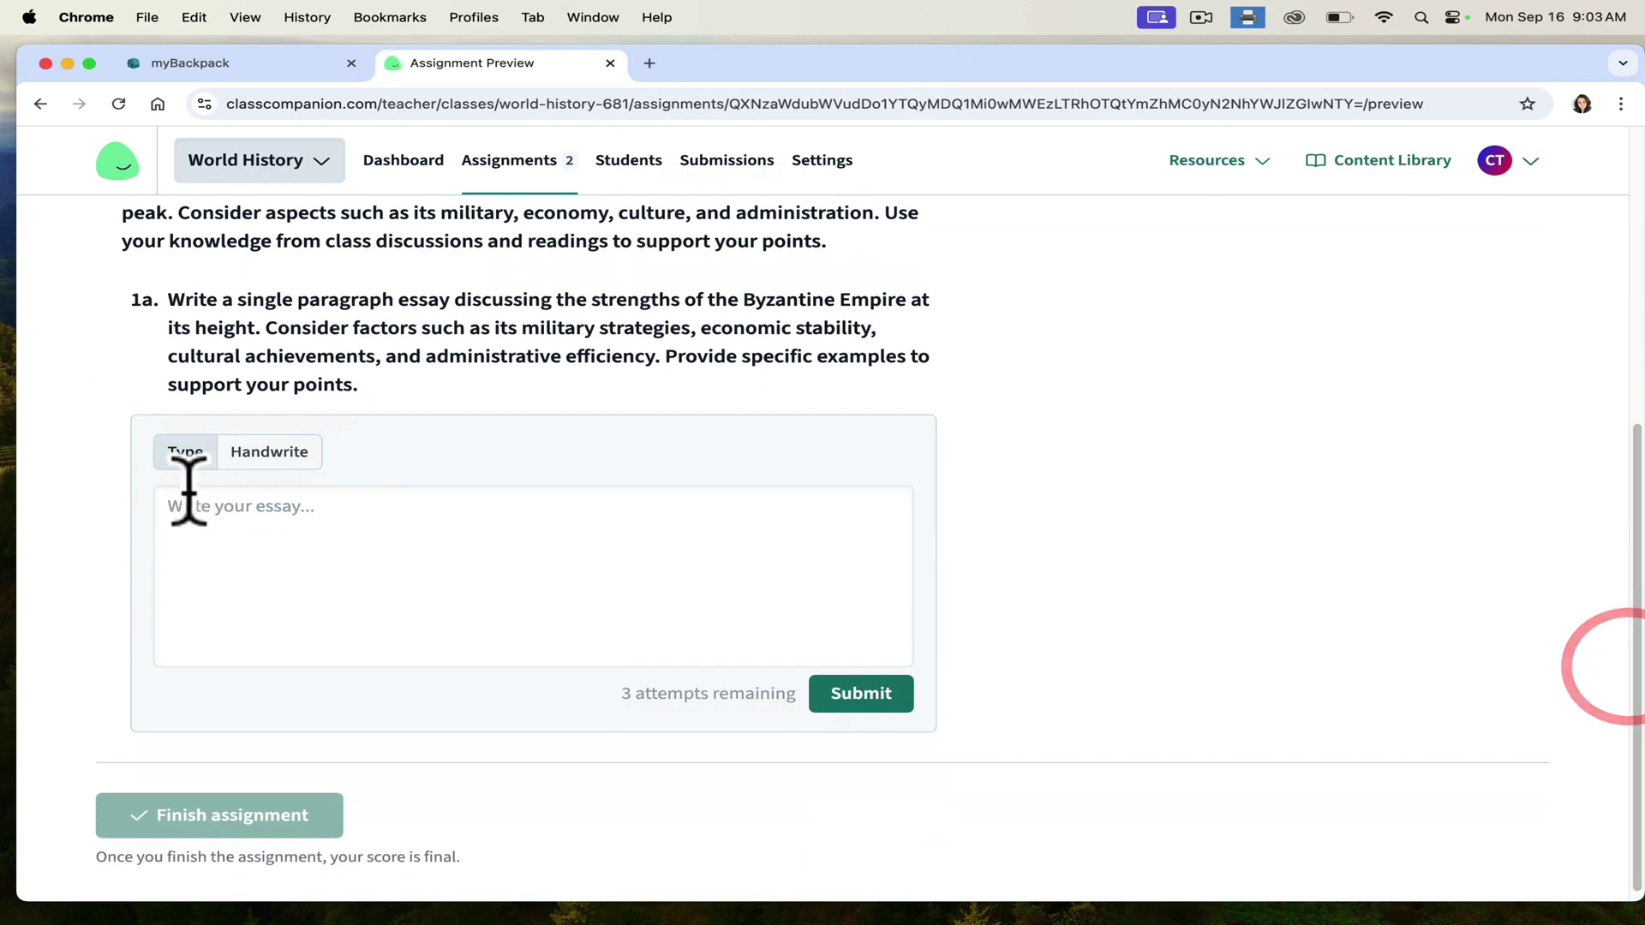
left_click(225, 572)
left_click(283, 451)
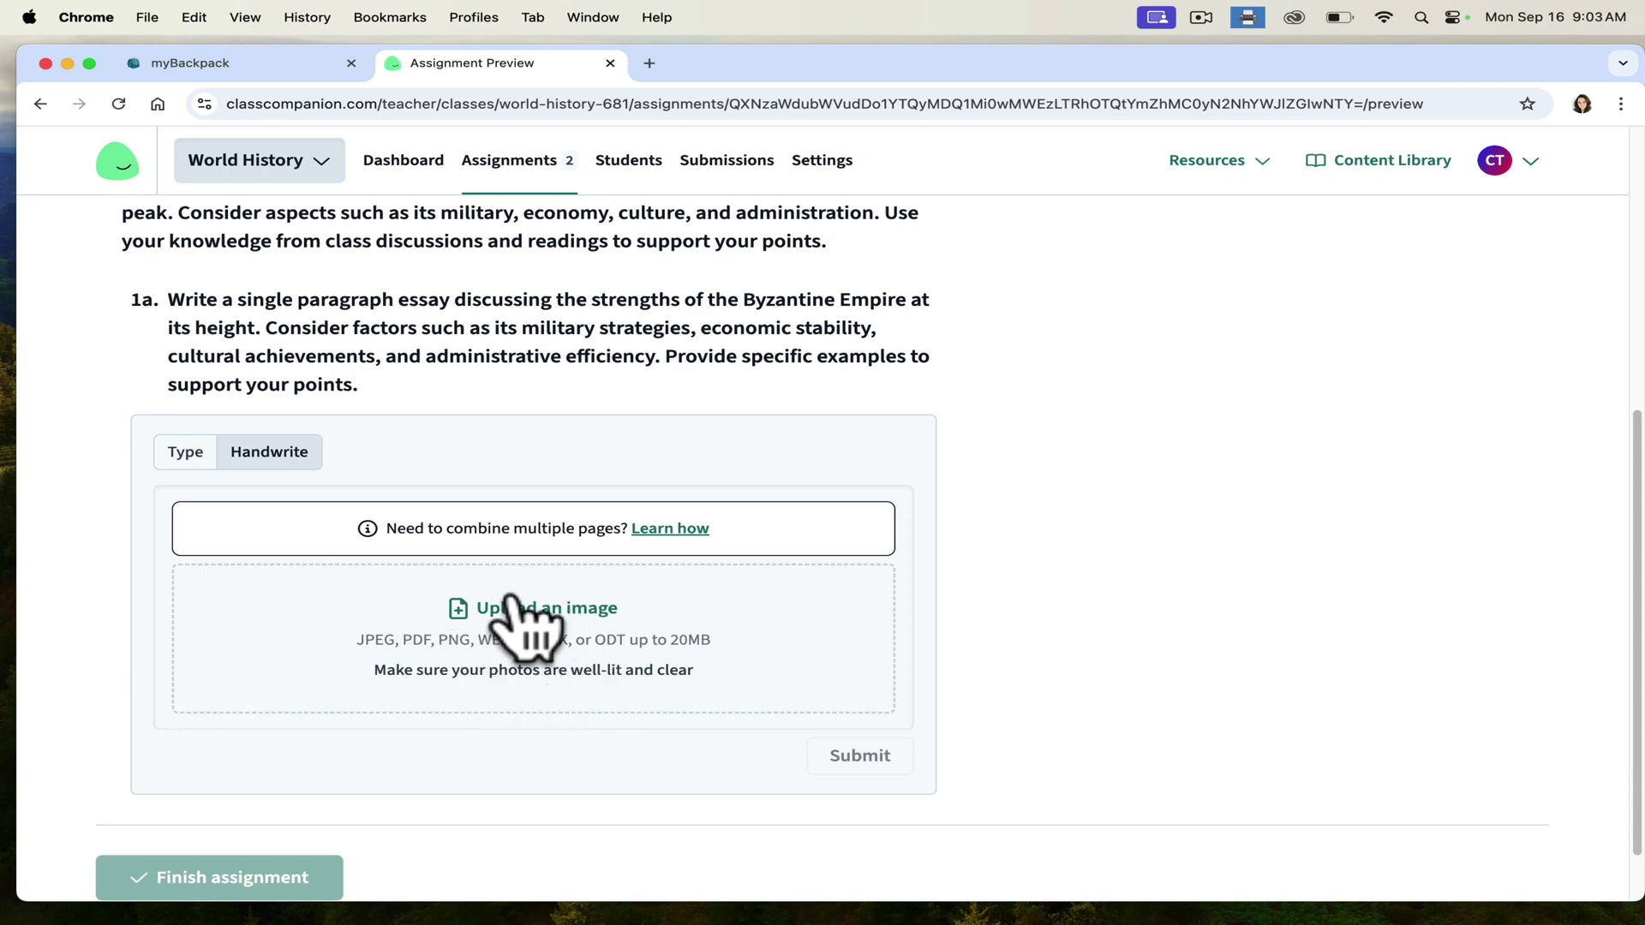
left_click(156, 456)
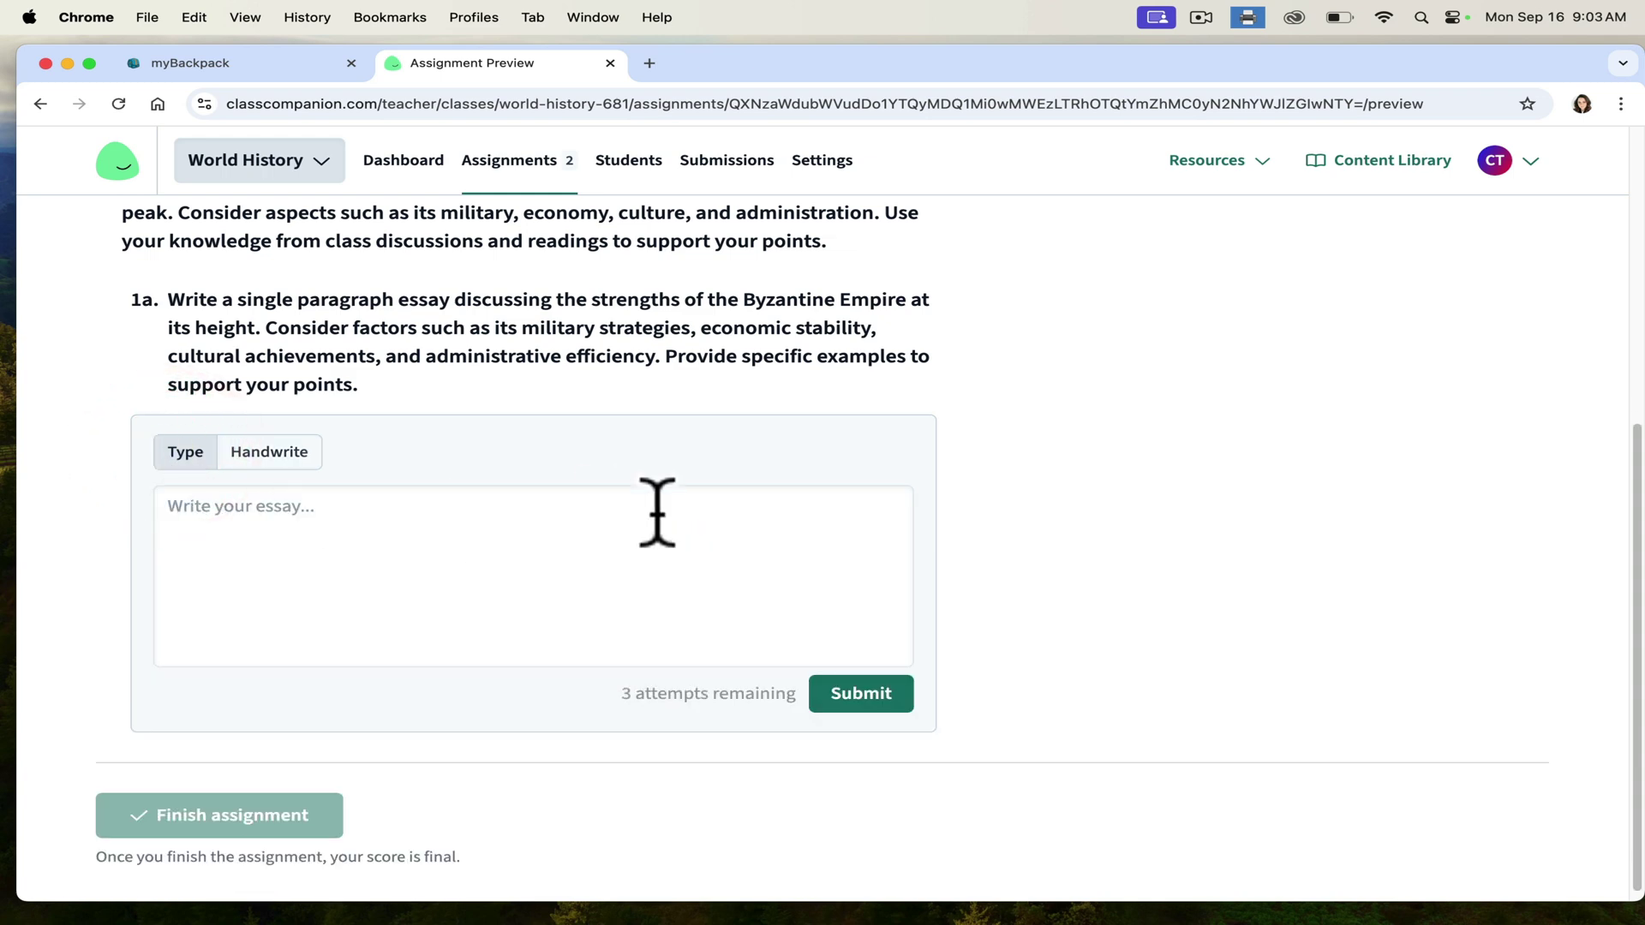
scroll(754, 532, "up", 3)
scroll(758, 507, "up", 5)
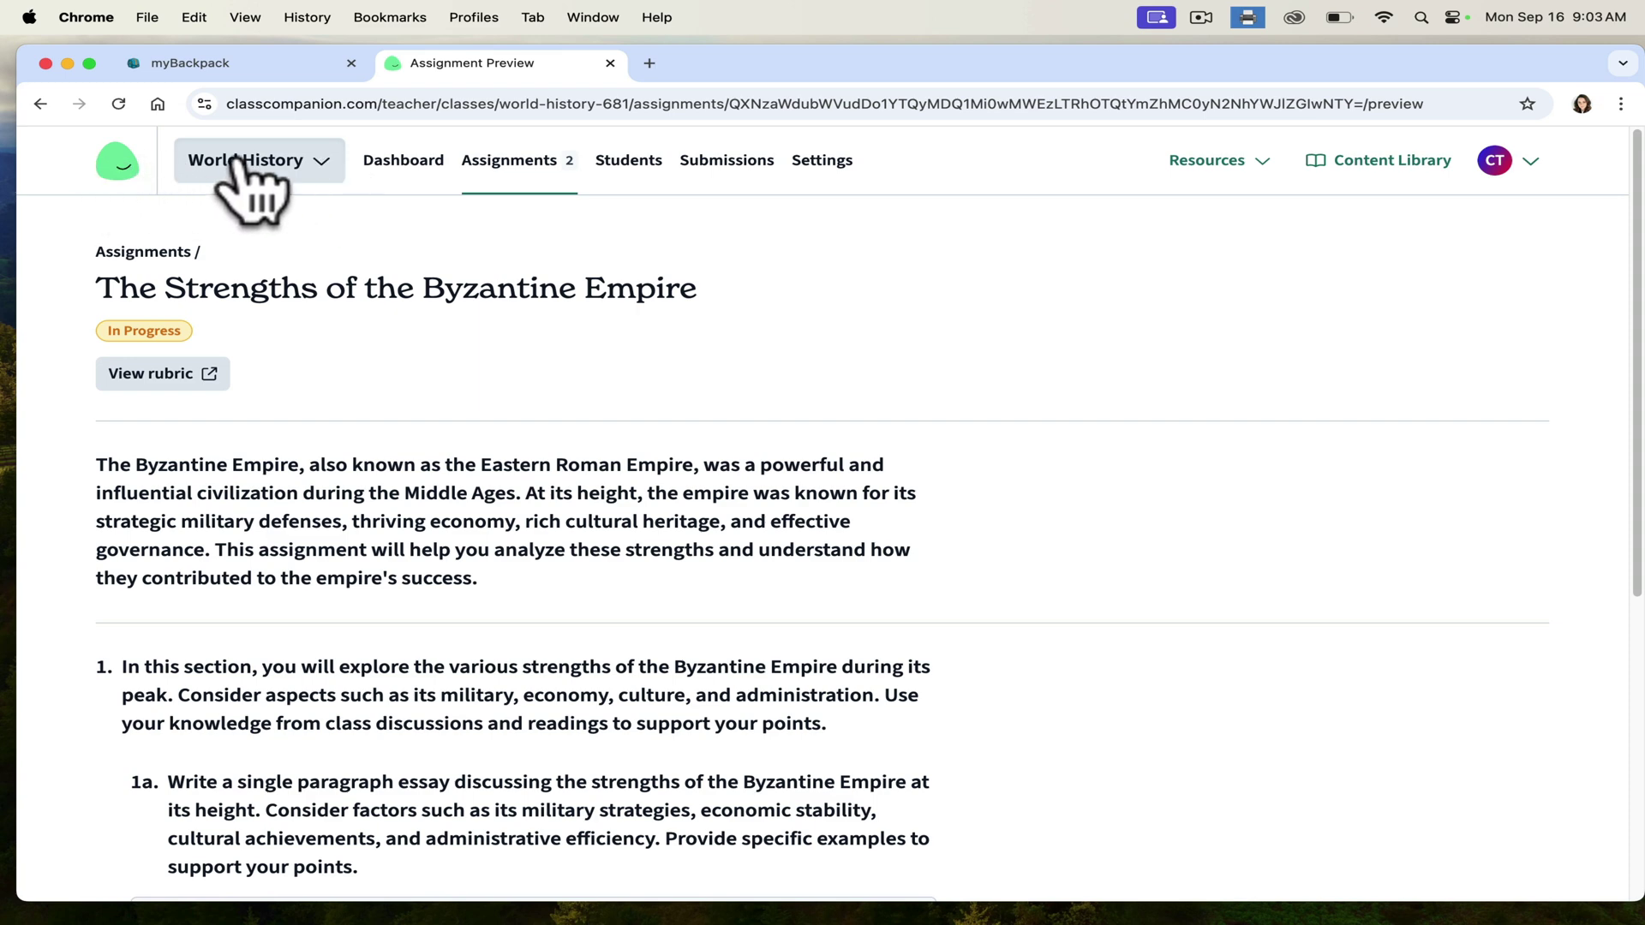
- Open the AP World History 3B class from the home page and view the submissions for AP Success - AP World History: Civilizations in the Americas
left_click(120, 163)
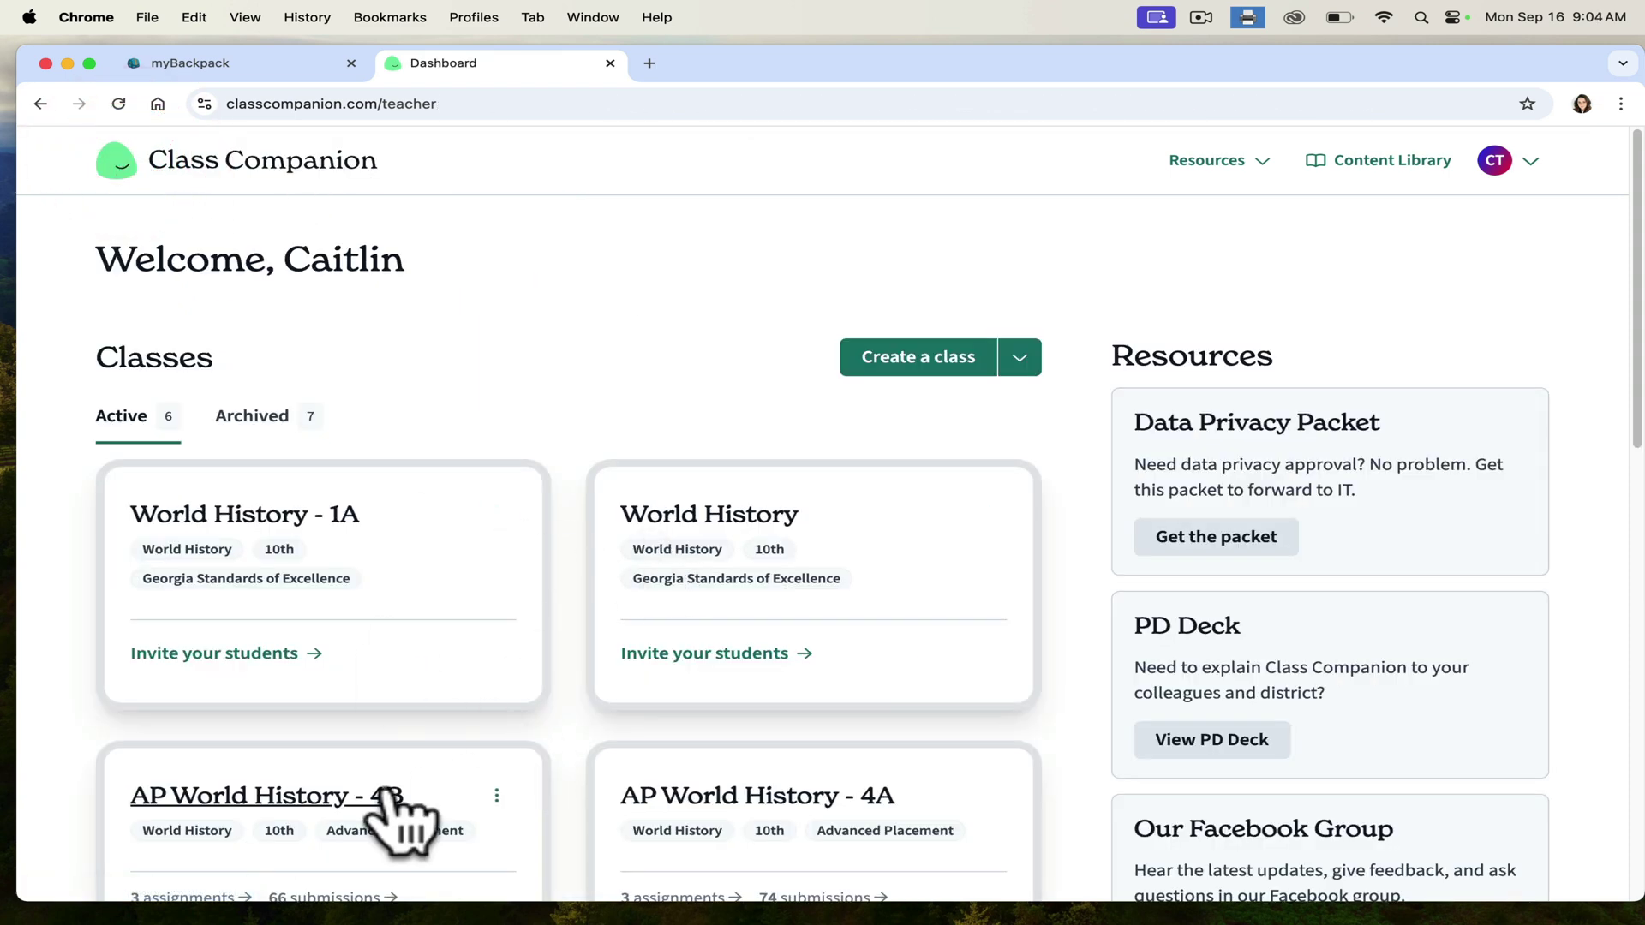
mouse_move(1634, 395)
left_mouse_down()
mouse_move(1593, 599)
mouse_move(1611, 582)
left_mouse_up()
left_click(334, 486)
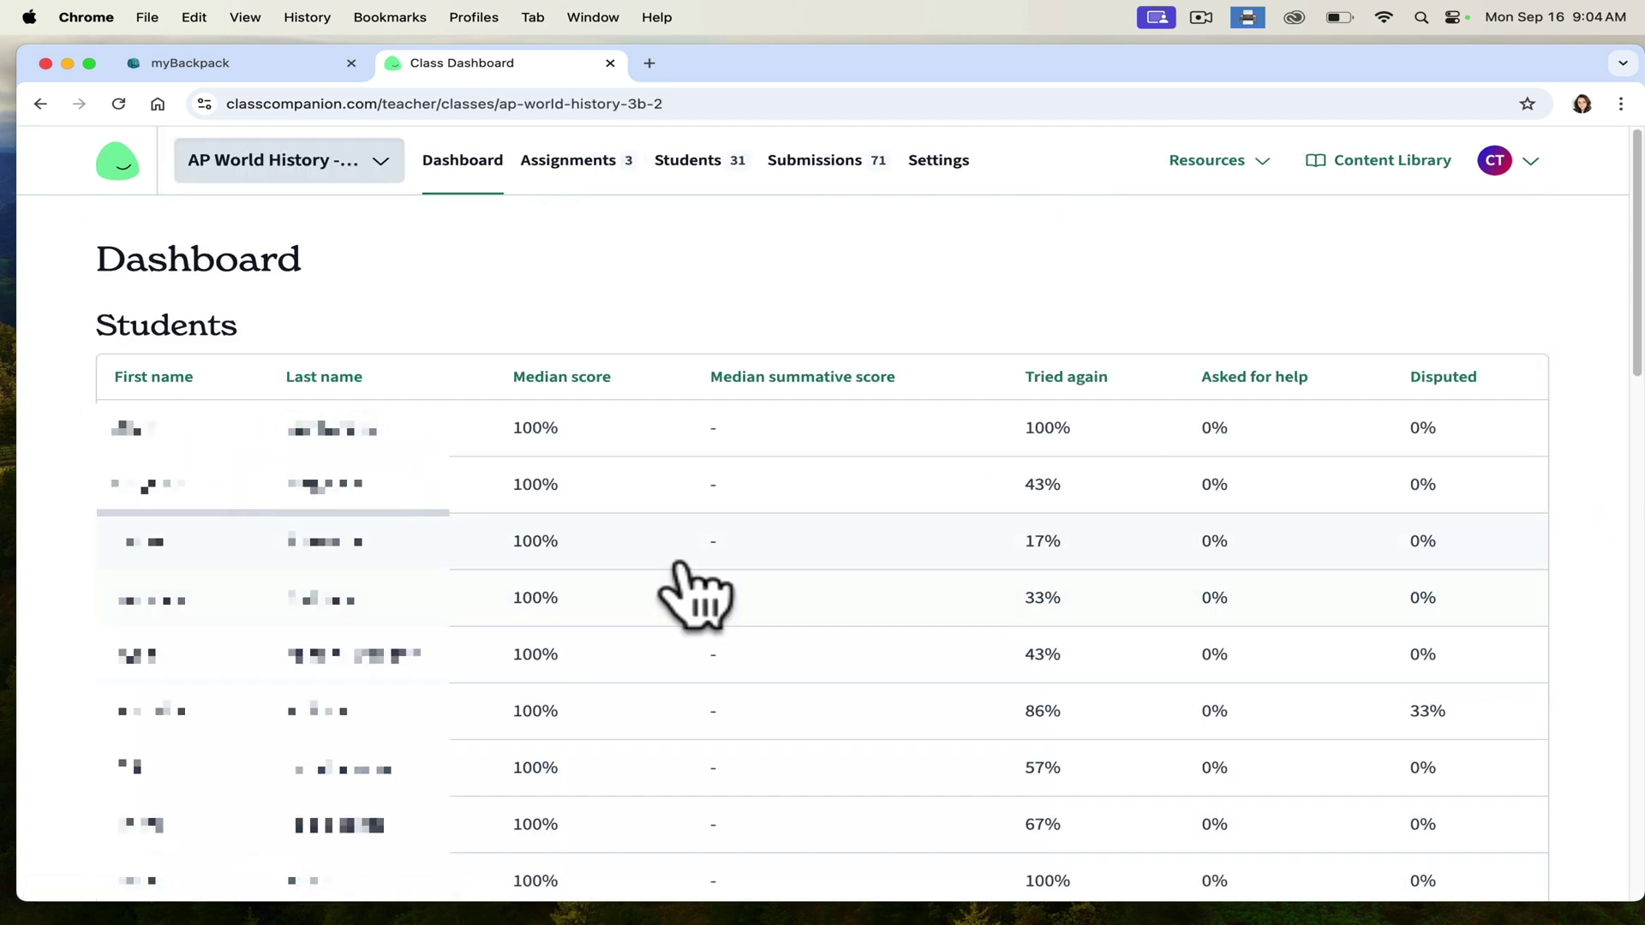
left_click(583, 172)
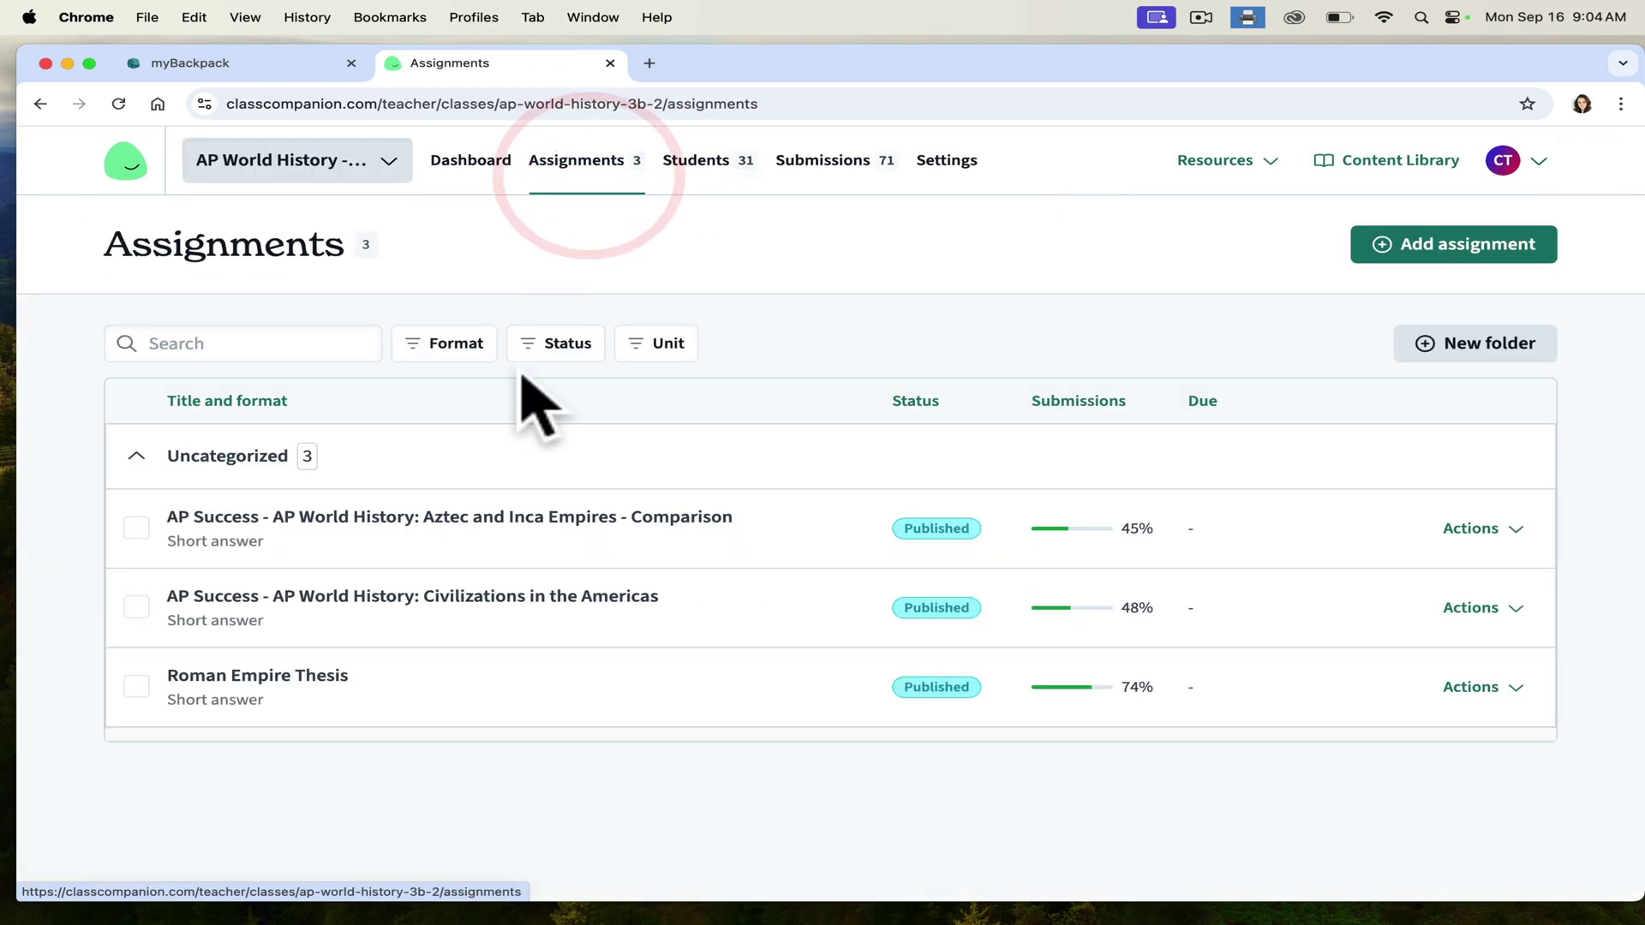
left_click(510, 593)
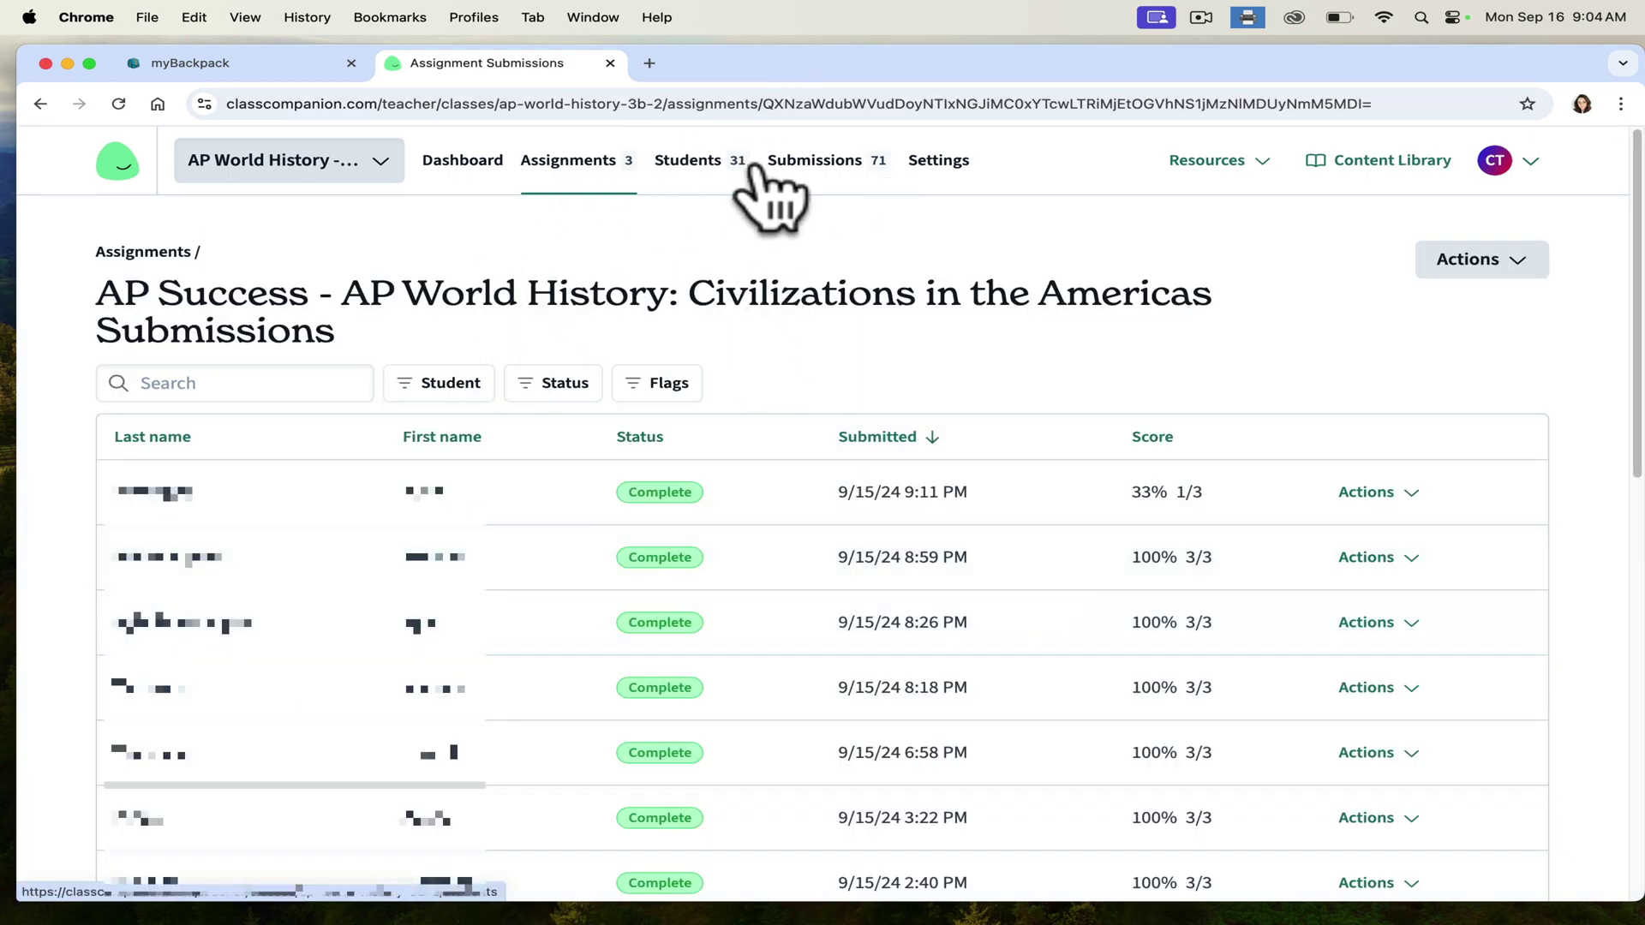
- Browse all of the class's submissions and open the Civilizations in the Americas submission from 9/15/24 8:26 PM
left_click(798, 173)
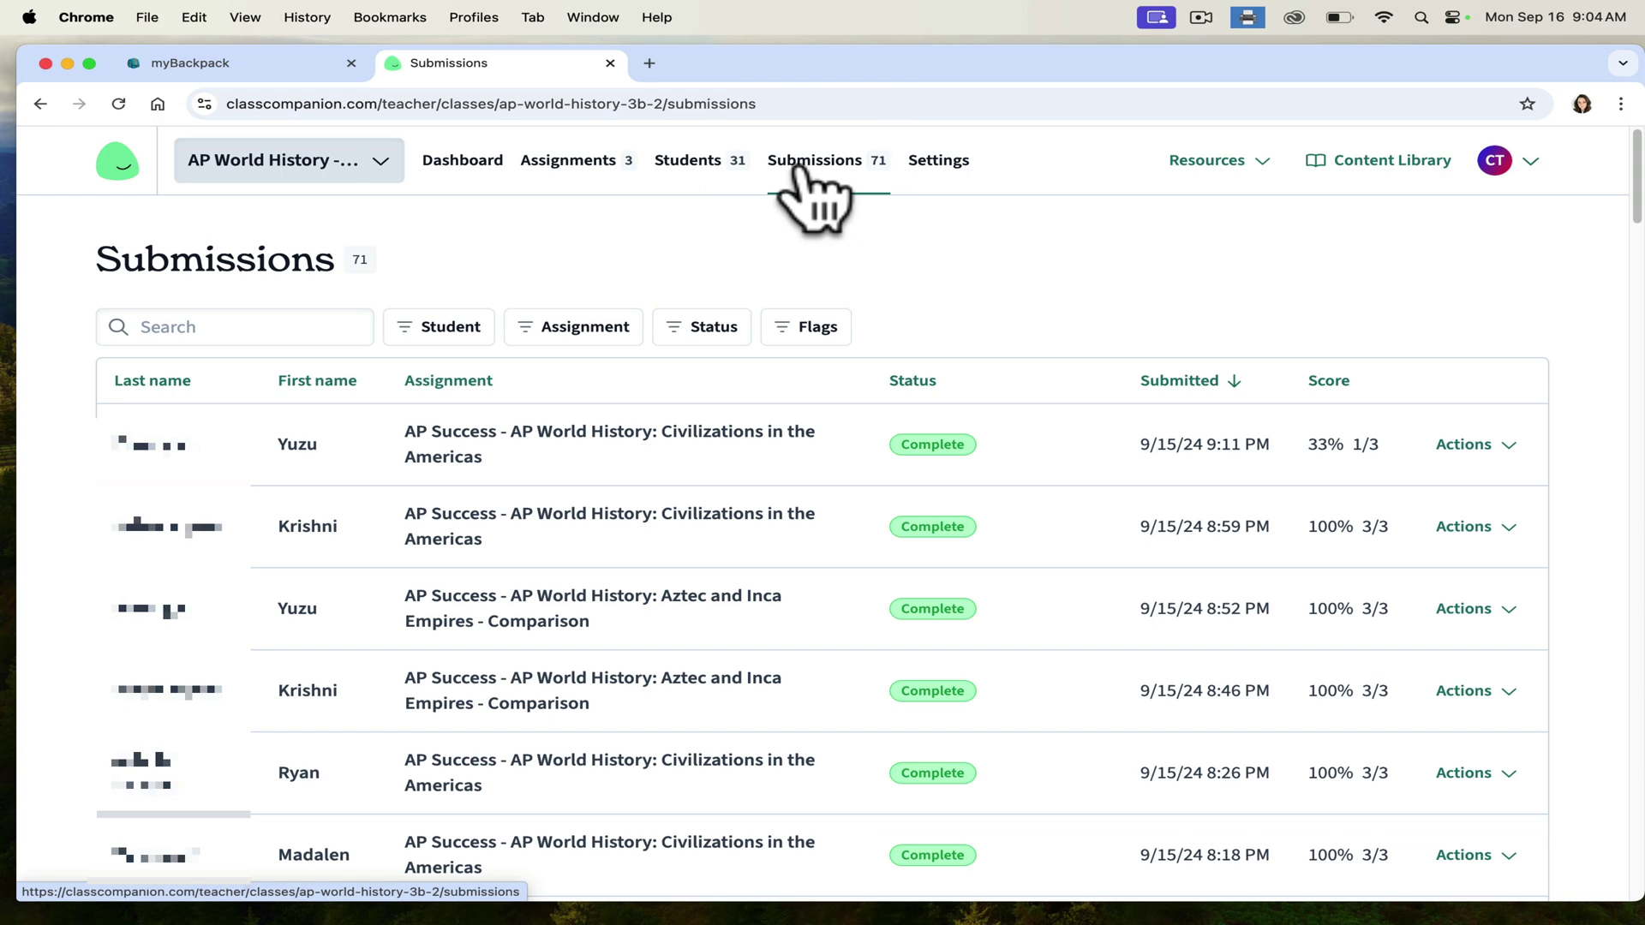
scroll(1636, 227, "down", 2)
scroll(1638, 227, "down", 2)
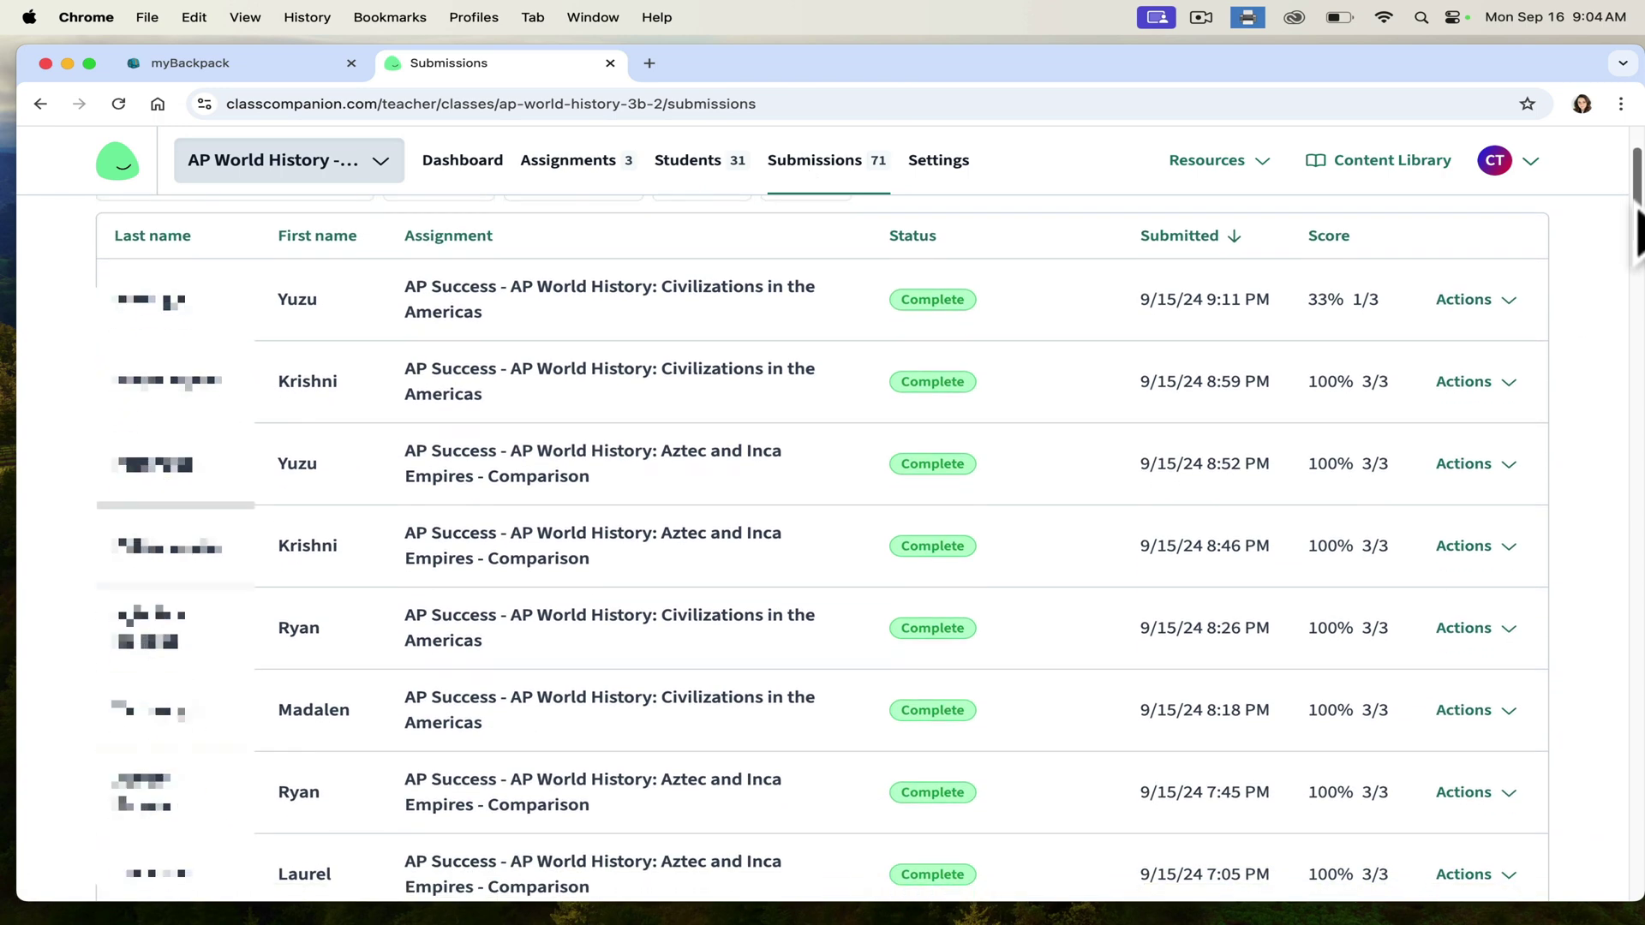
scroll(1638, 230, "down", 5)
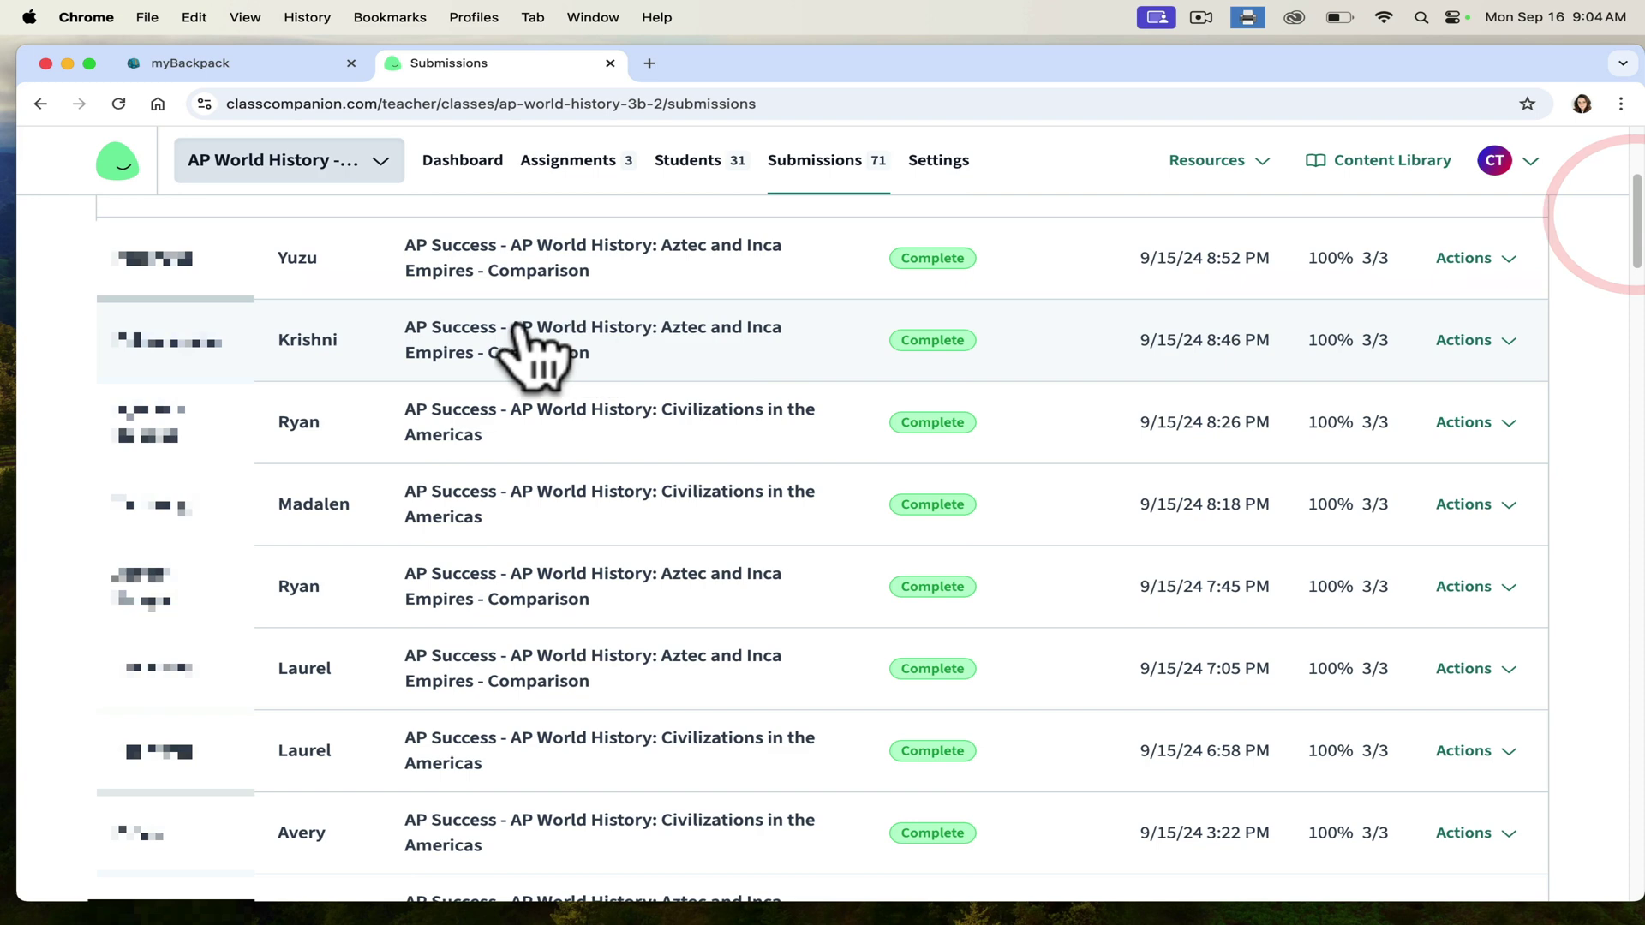
left_click(493, 403)
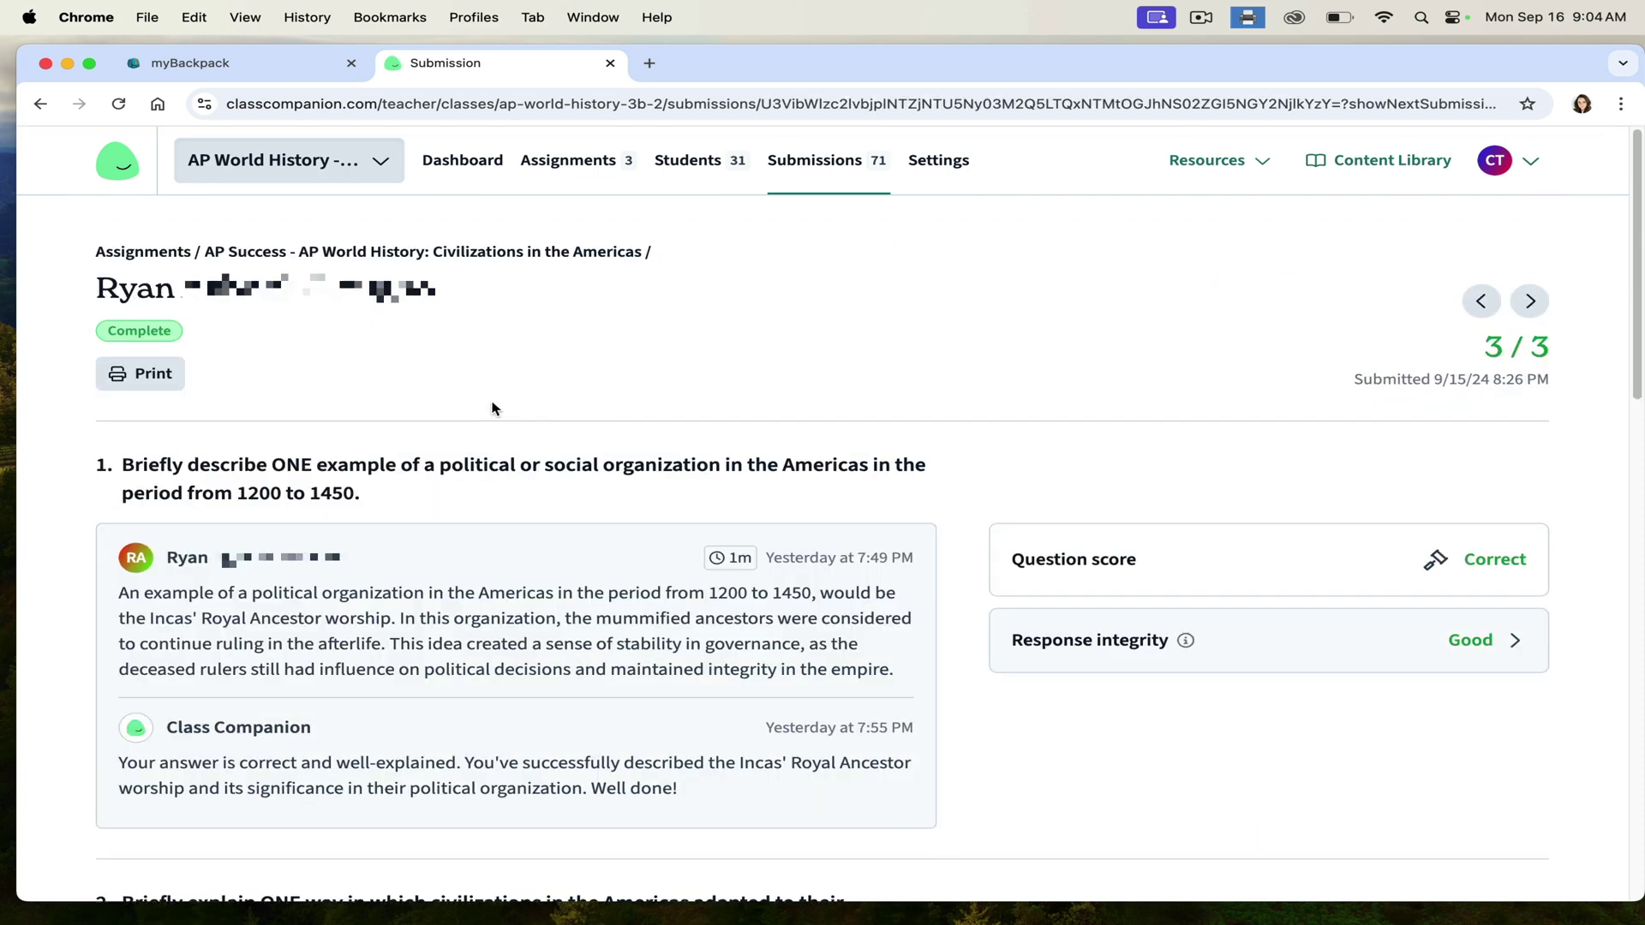
- Read the student's answers to questions 1 and 2 with the AI feedback and question scores
scroll(1638, 283, "down", 4)
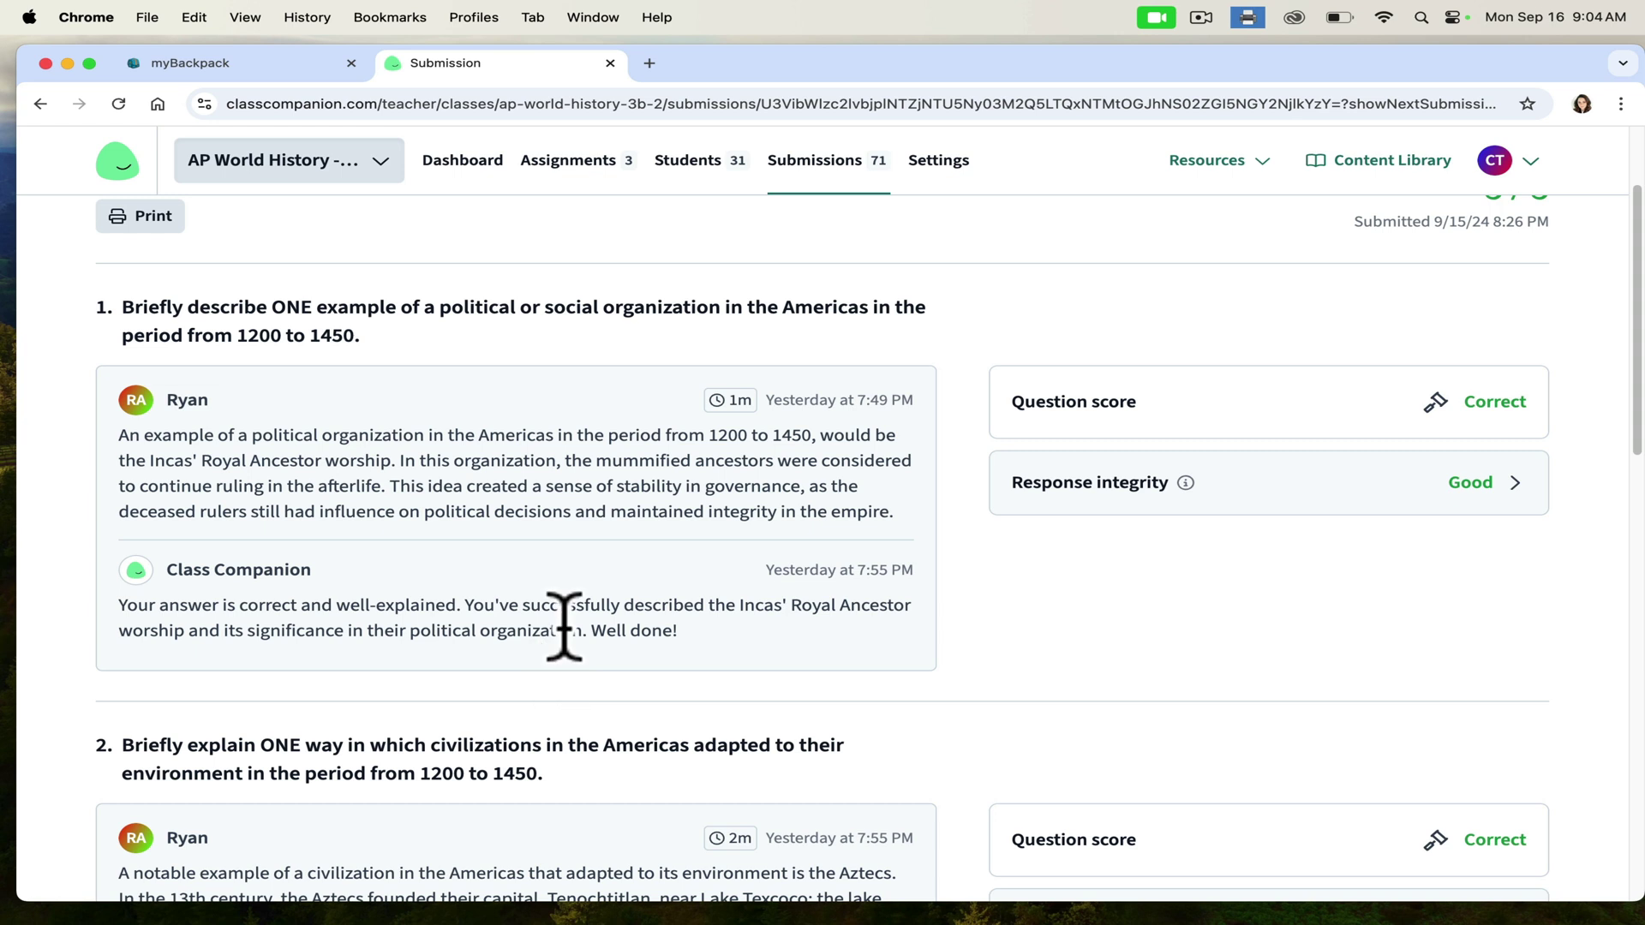
scroll(1640, 364, "down", 1)
scroll(1639, 364, "up", 1)
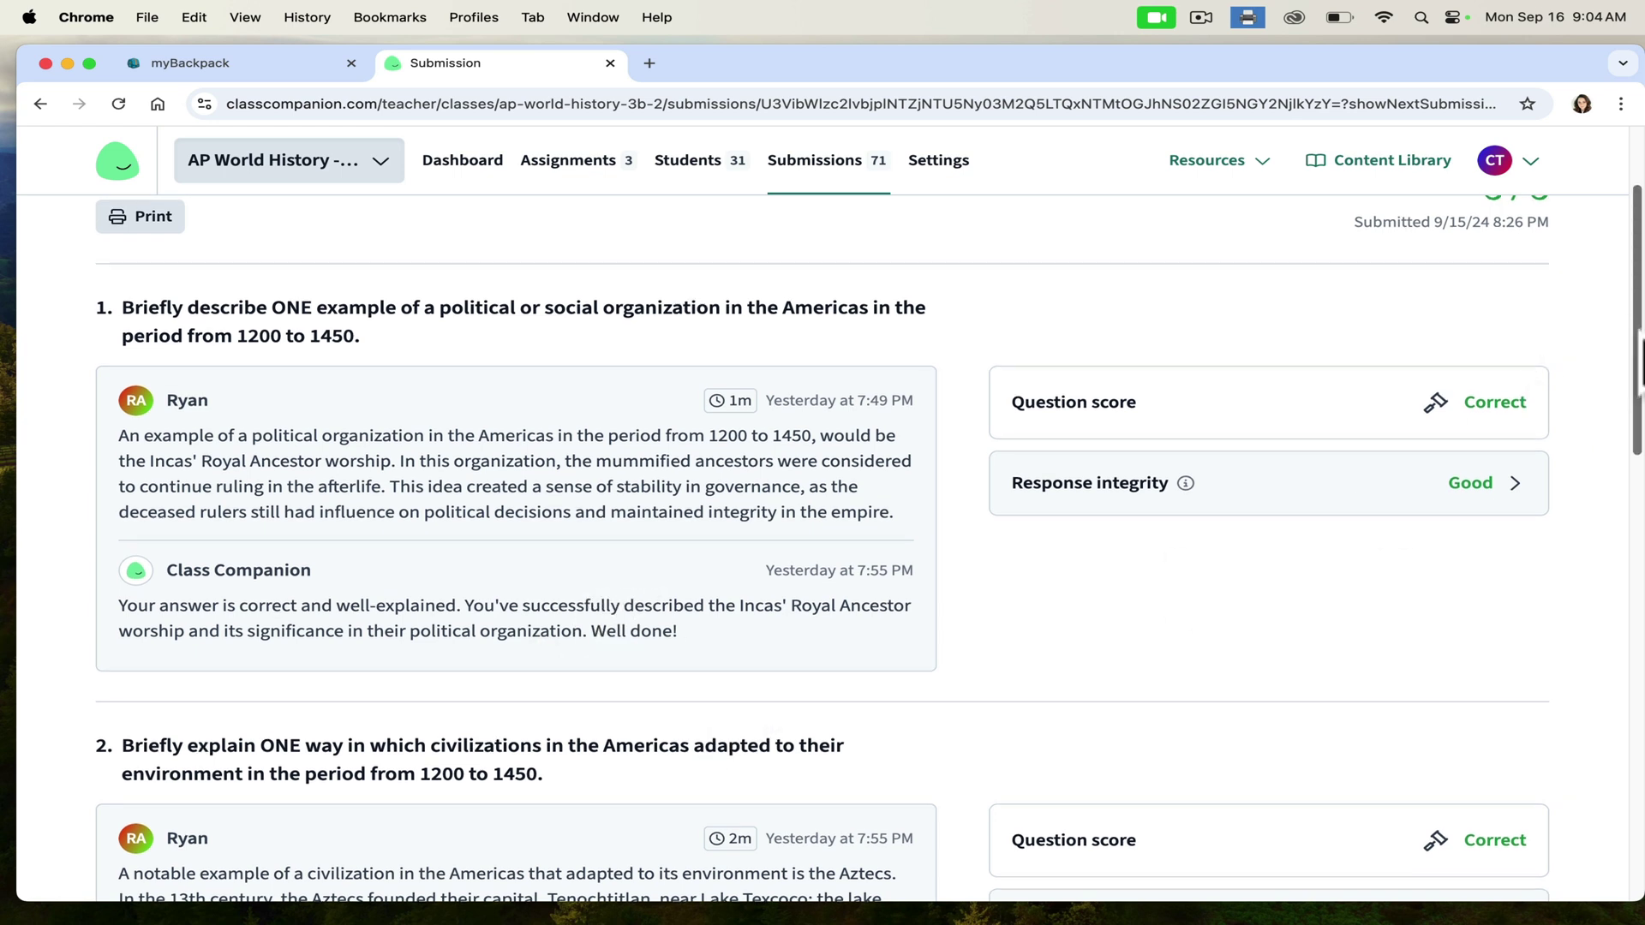
scroll(1640, 364, "down", 2)
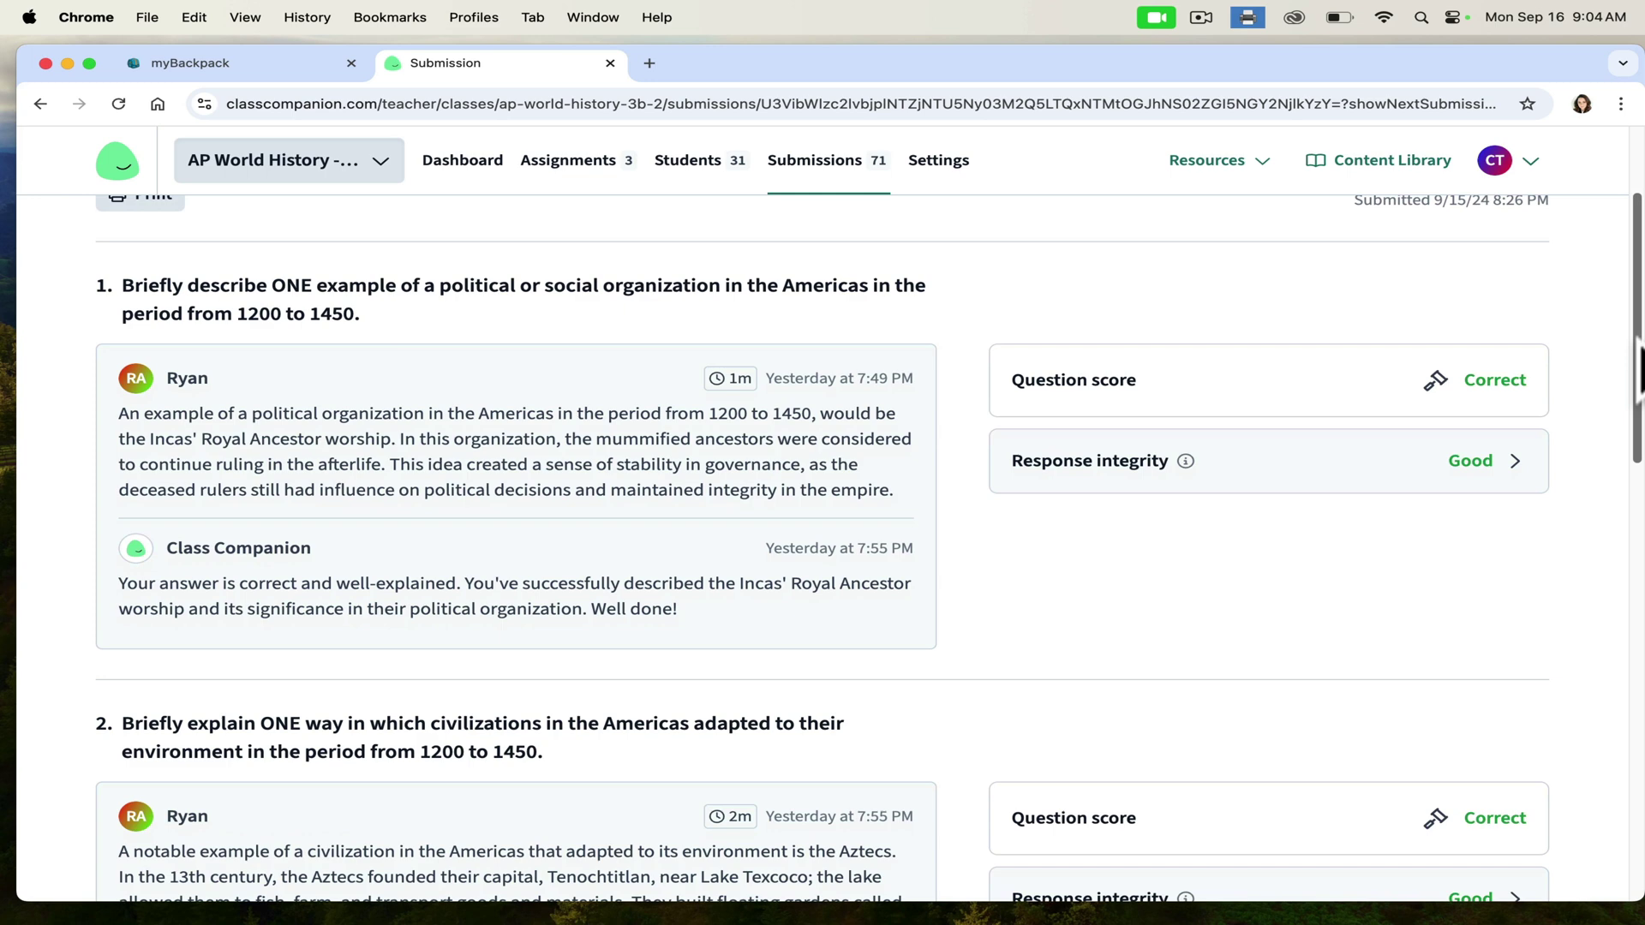
scroll(1638, 368, "down", 5)
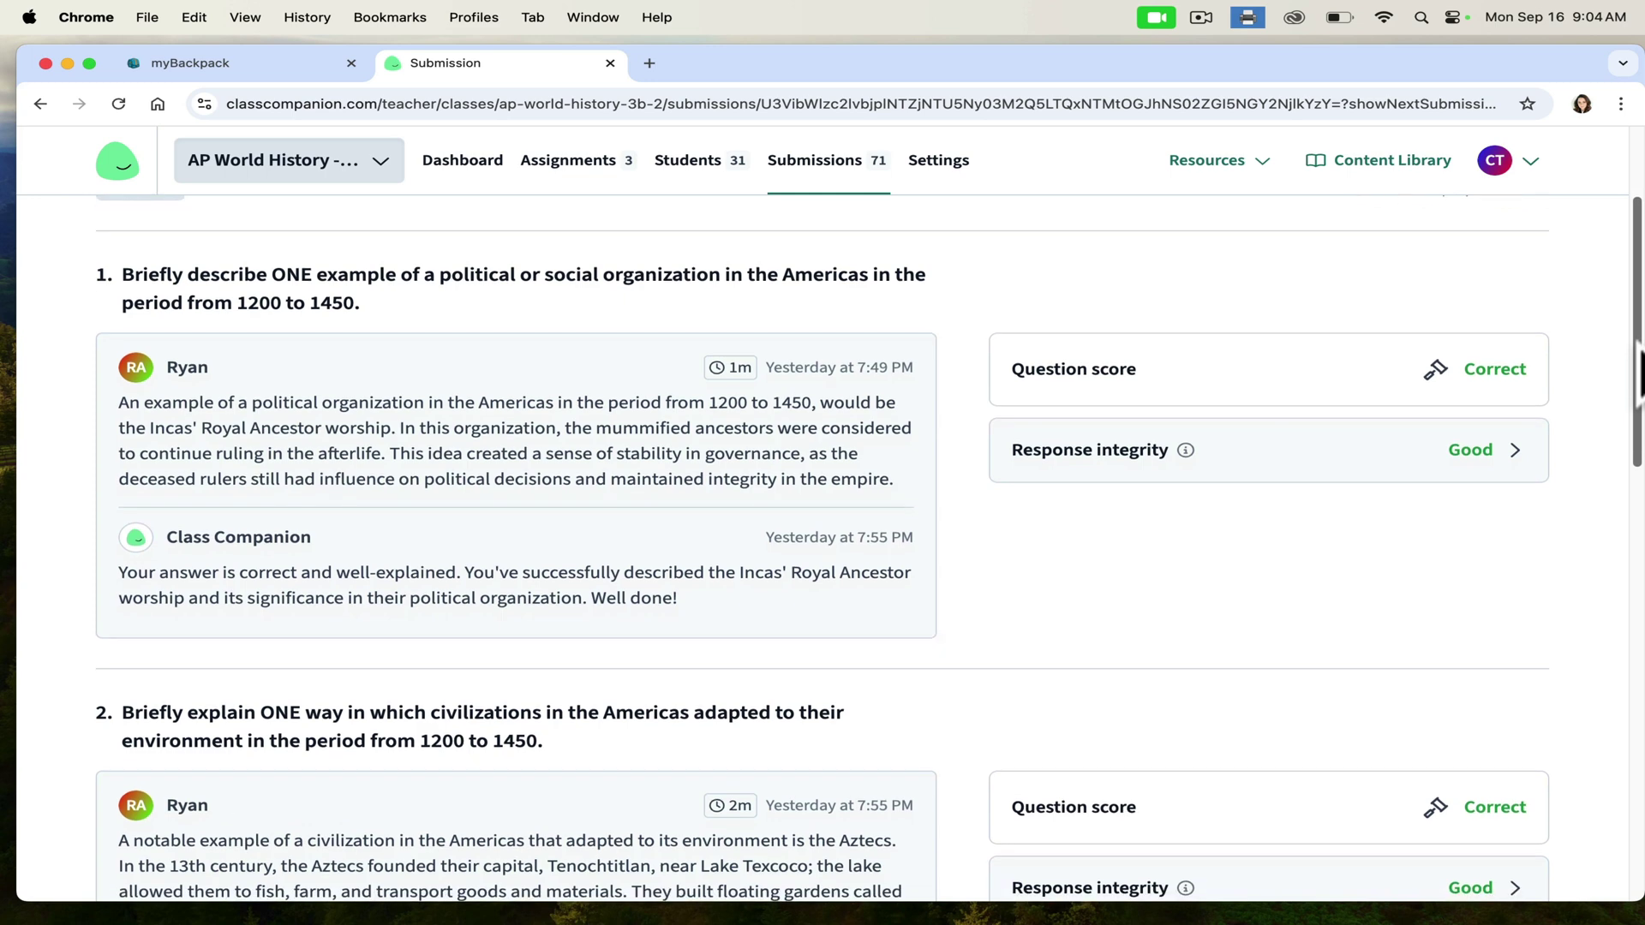
left_click_drag(1638, 364, 1638, 394)
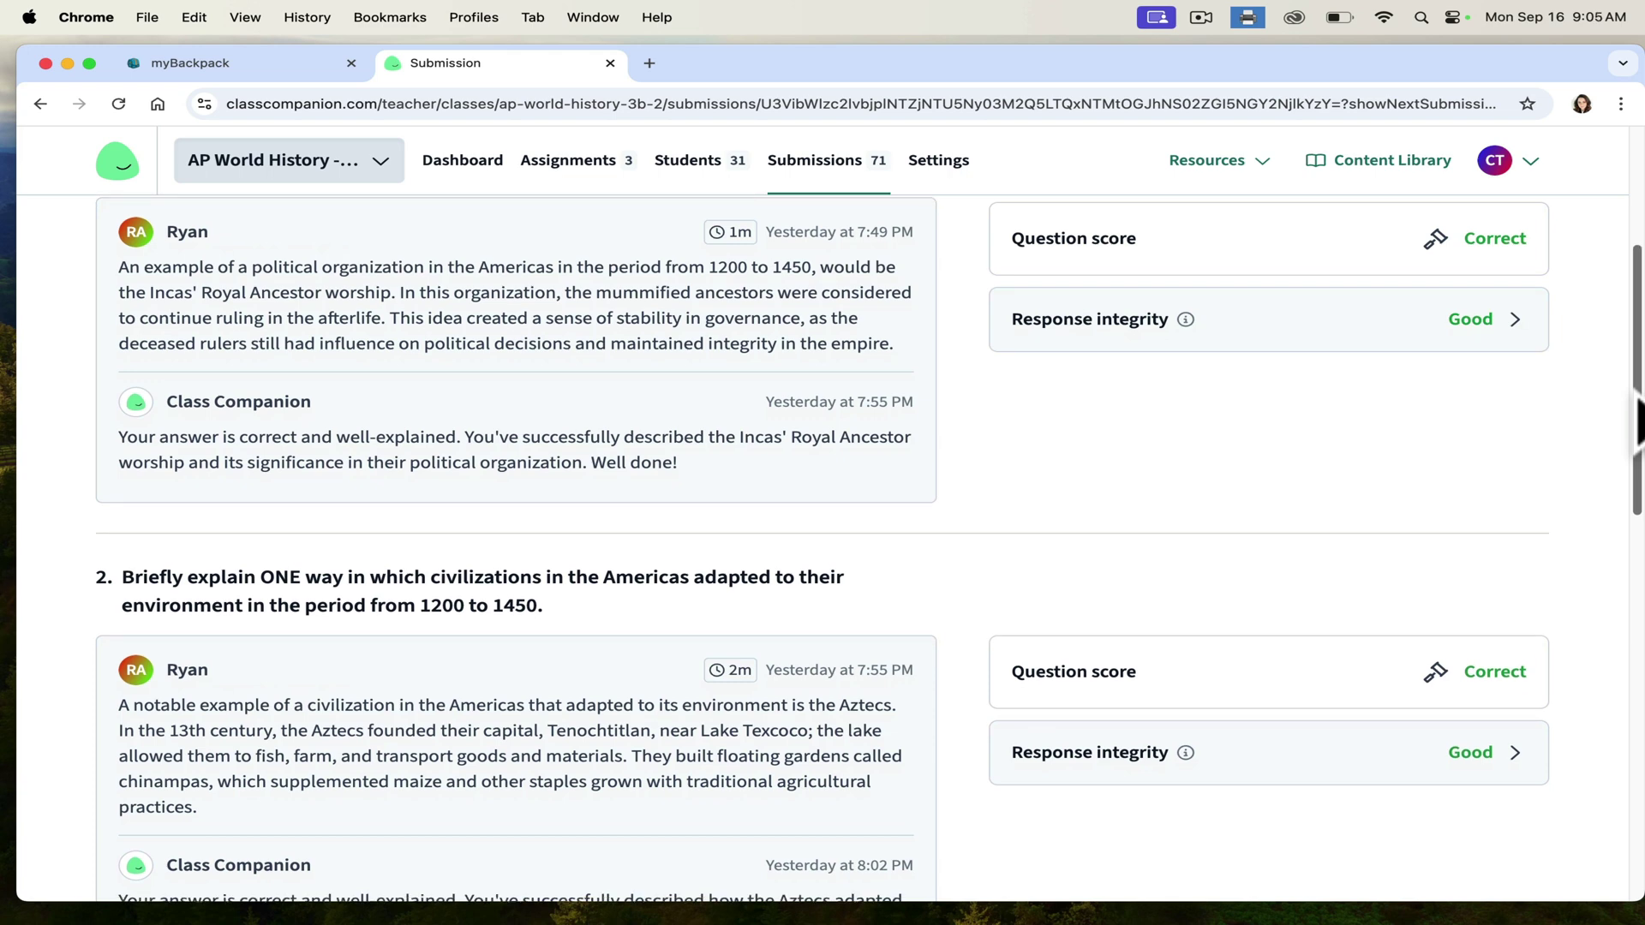
left_click_drag(1638, 420, 1638, 421)
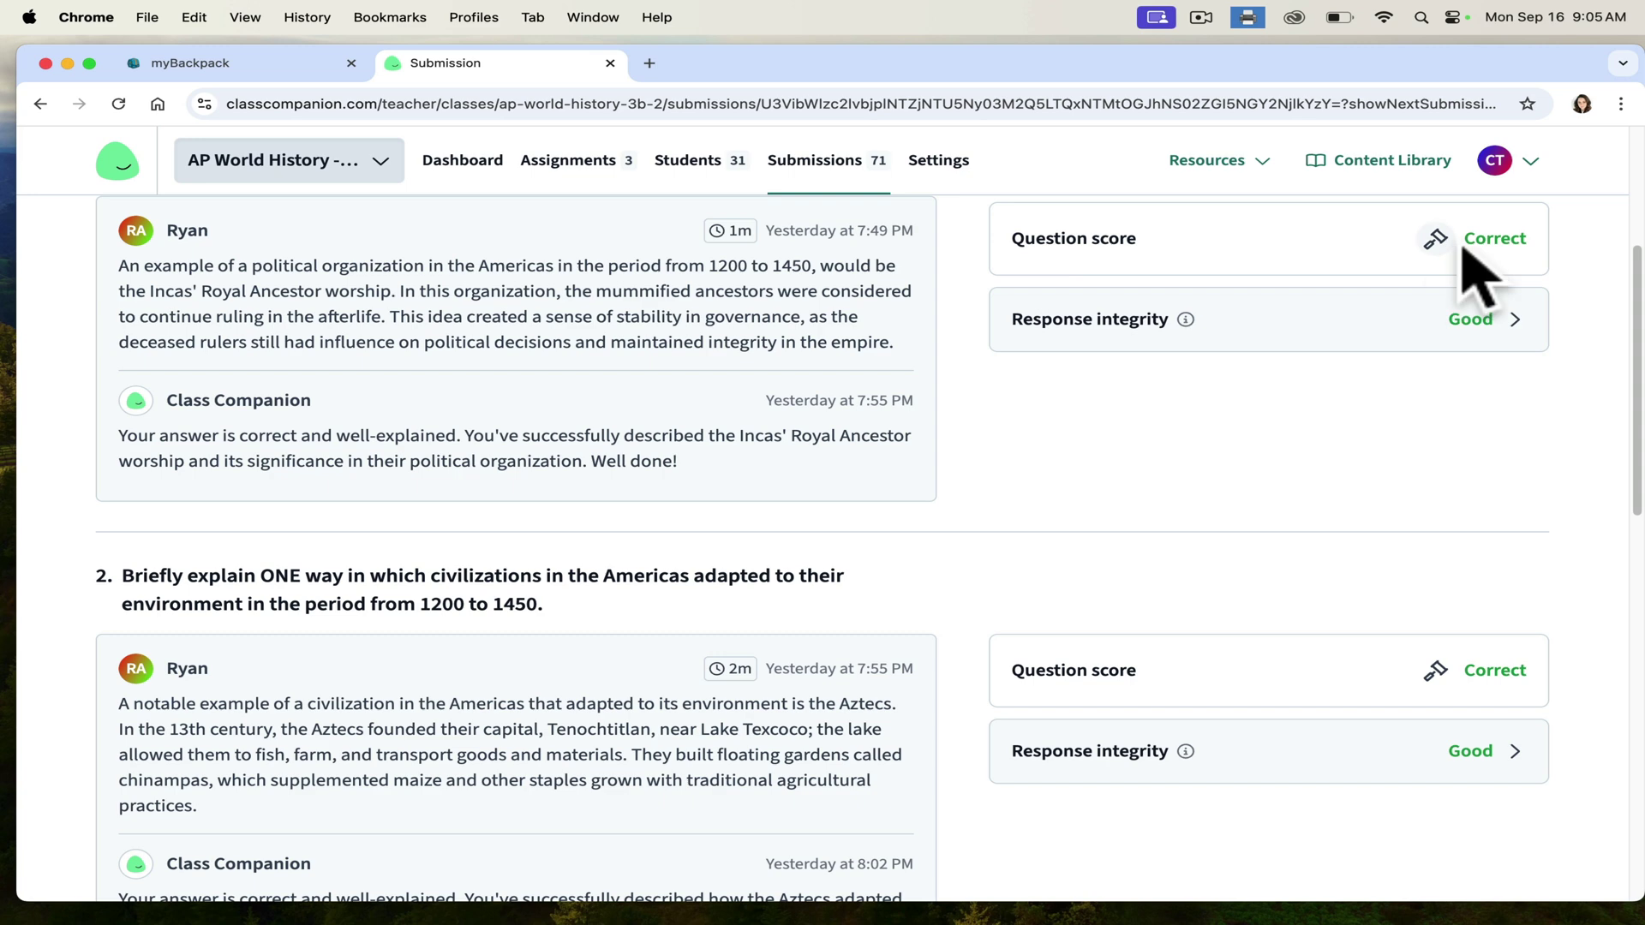
- Expand question 1's response integrity details and read the remaining answer attempts and feedback through the end of the submission
left_click(1510, 318)
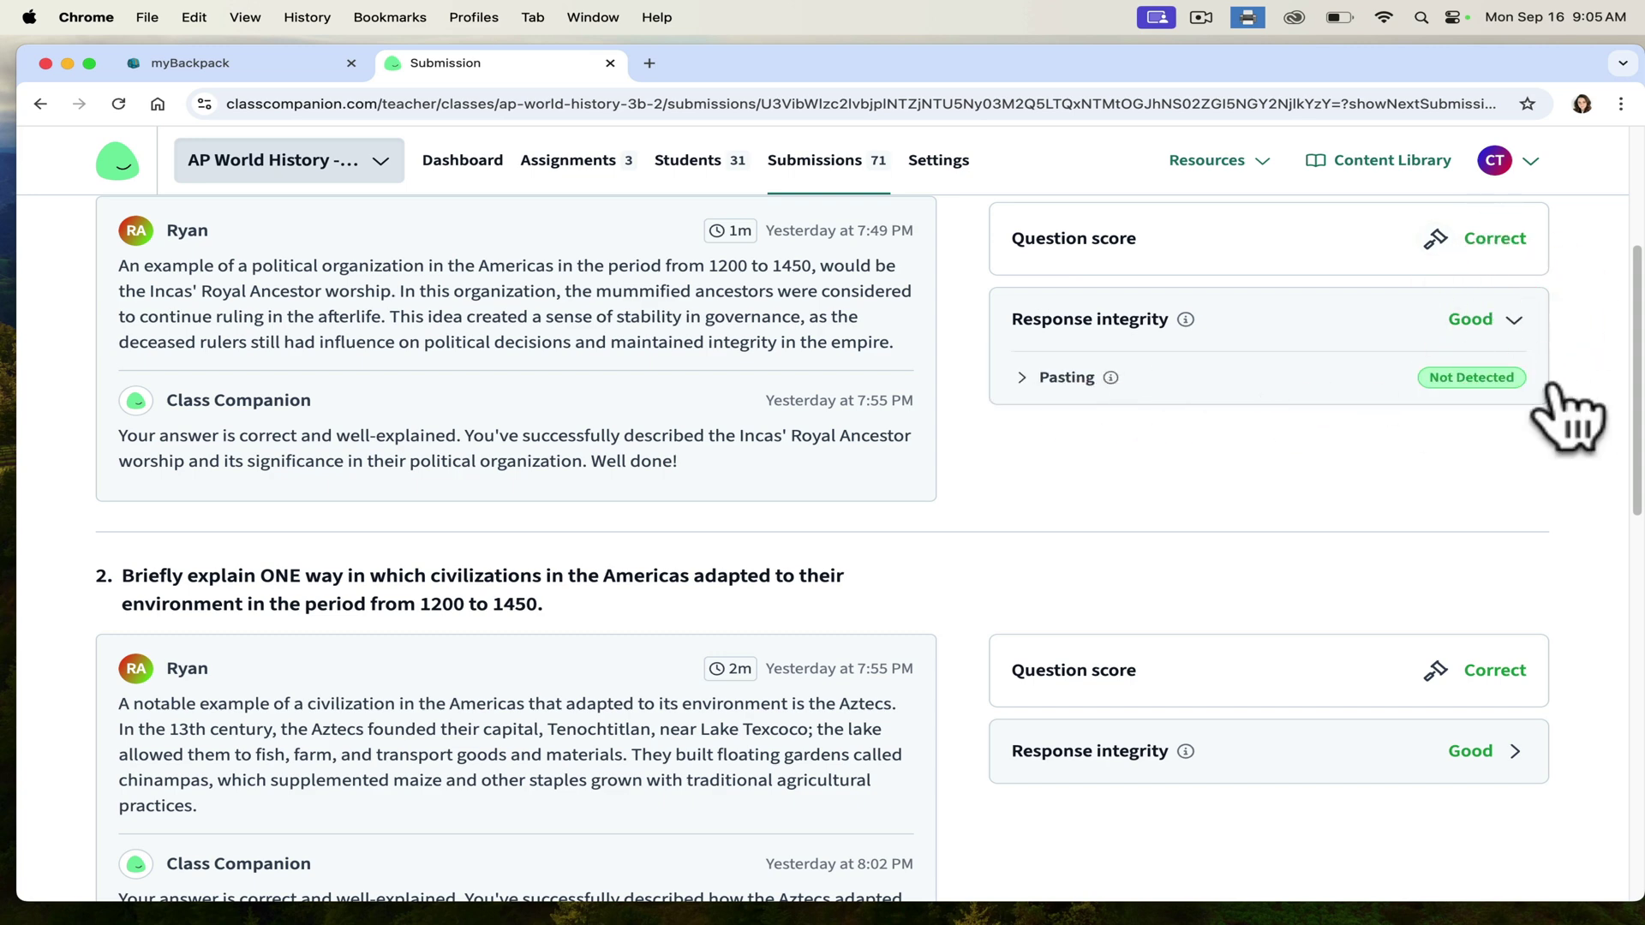
left_click_drag(1632, 356, 1593, 752)
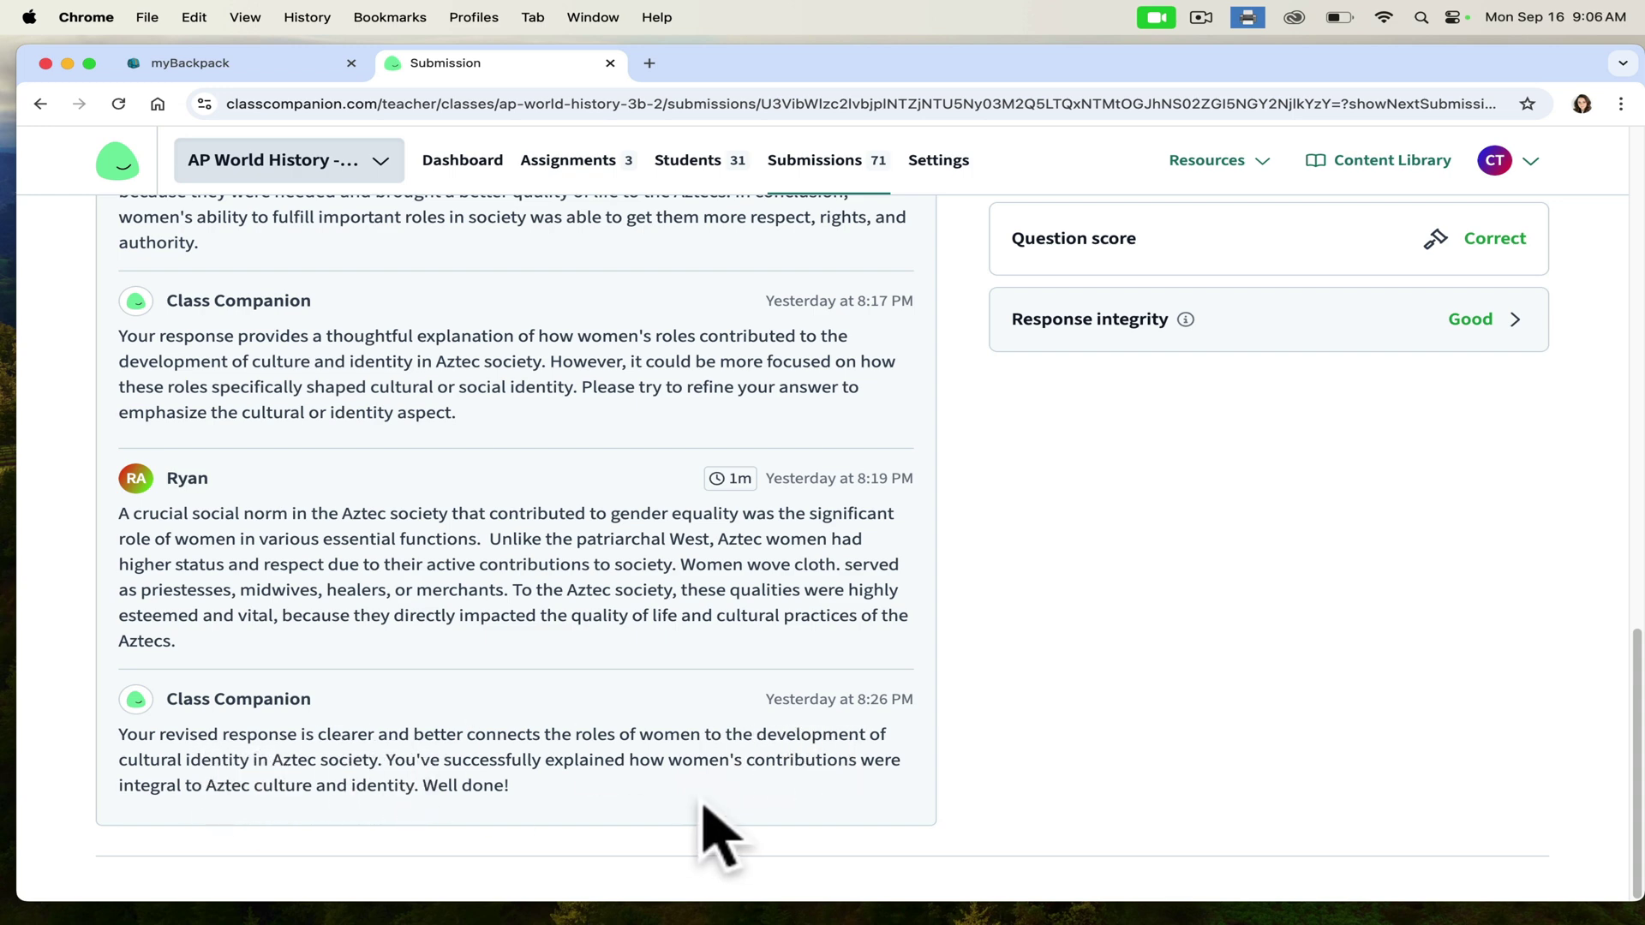
left_click_drag(1633, 719, 1638, 230)
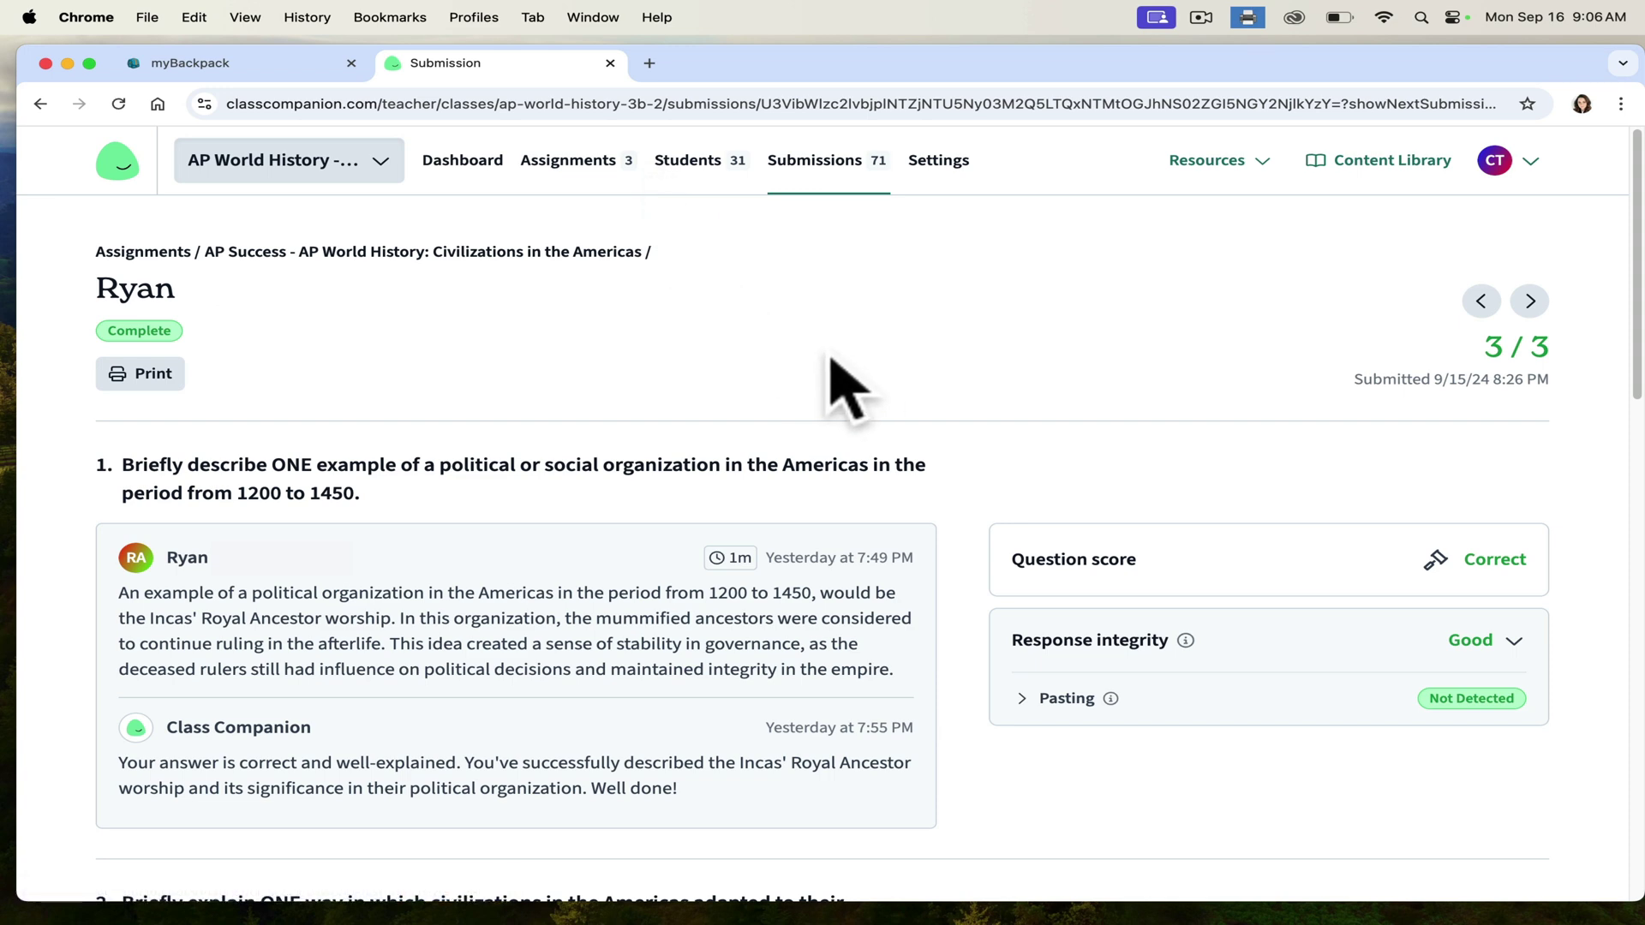
- Return to the class's submissions and open the disputed AP Success - AP World History: Aztec and Inca Empires - Comparison submission
left_click(831, 163)
left_click_drag(1631, 167, 1638, 321)
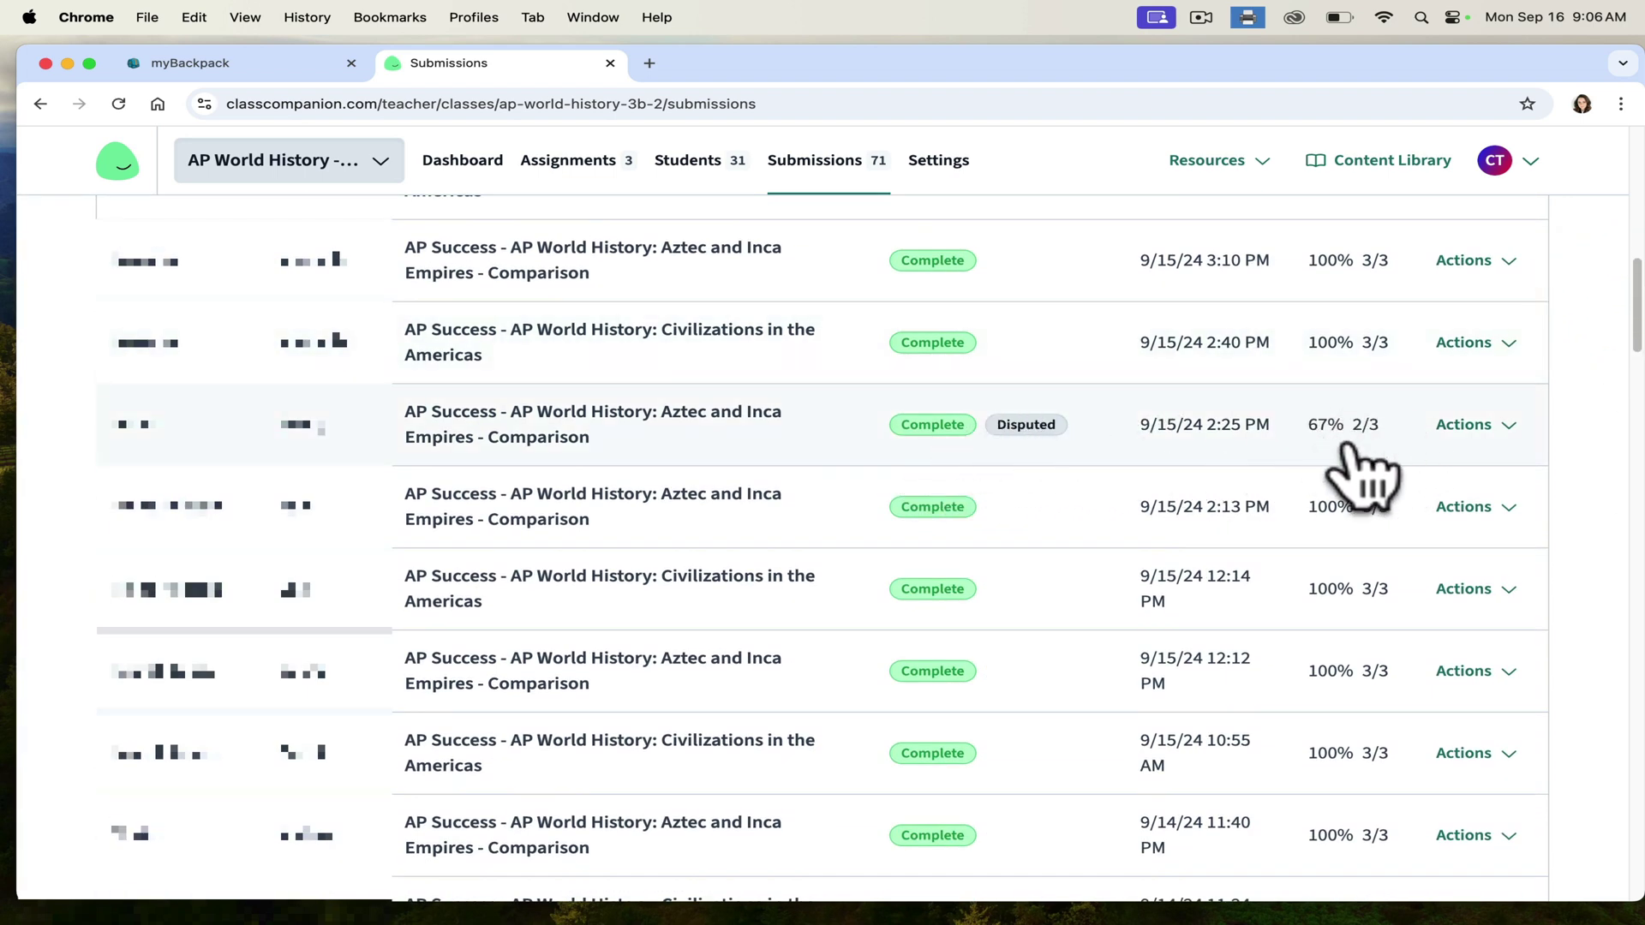
left_click(690, 409)
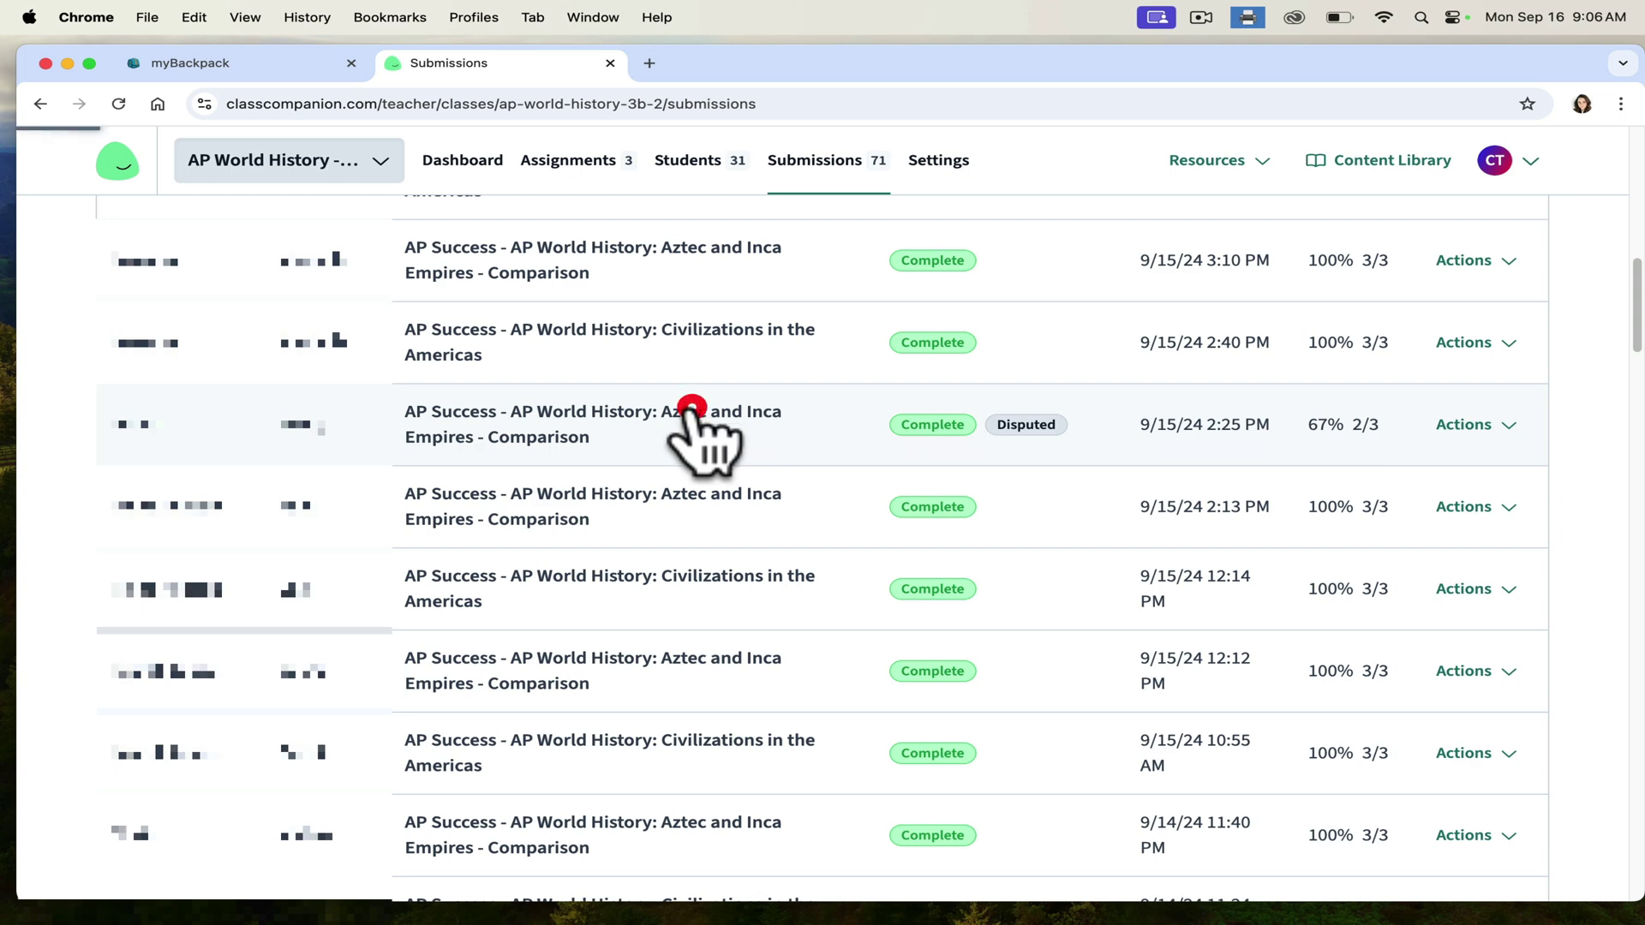
scroll(1632, 249, "down", 1)
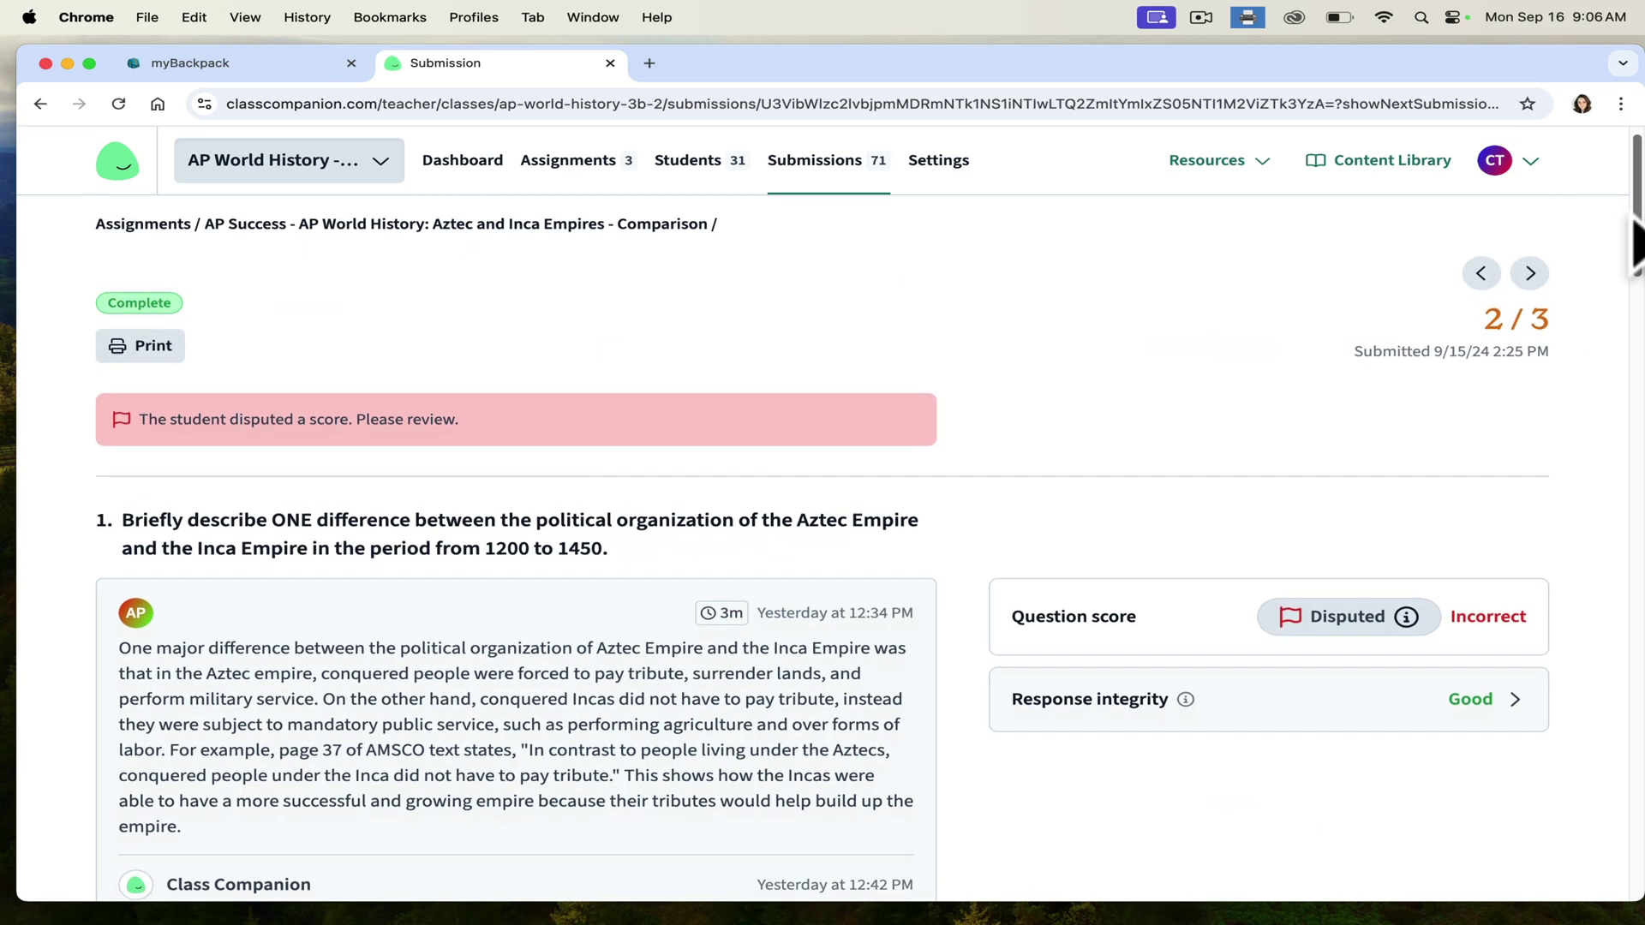
scroll(1634, 252, "down", 3)
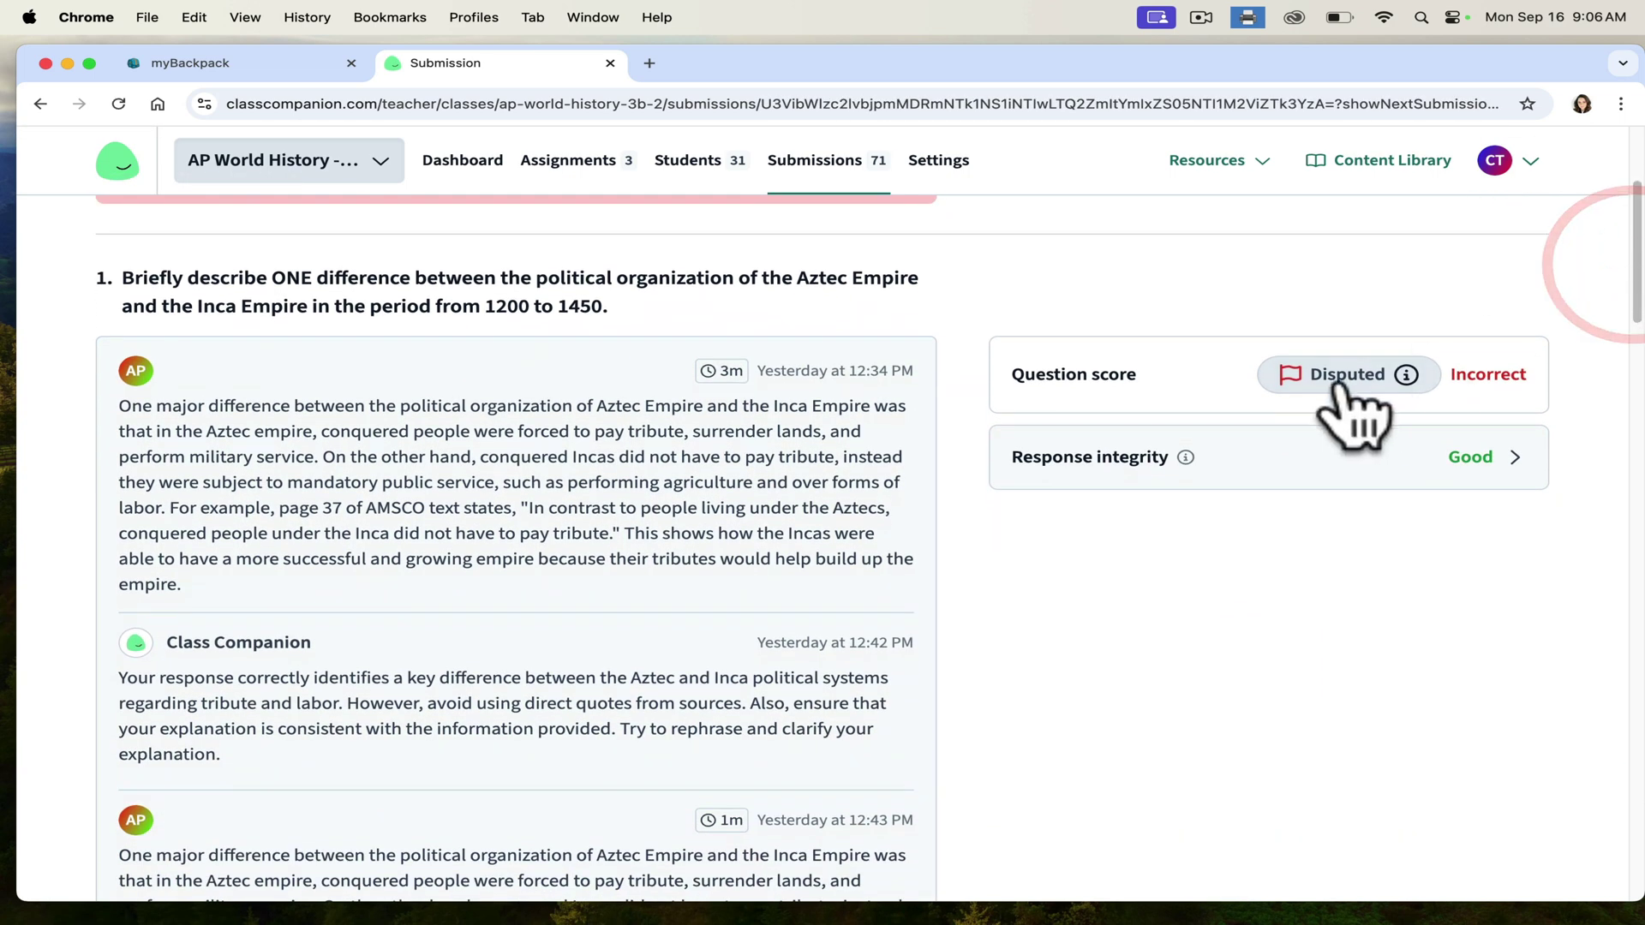
- View the dispute details for question 1's score, comparing the original and requested scores, and close them
left_click(1395, 385)
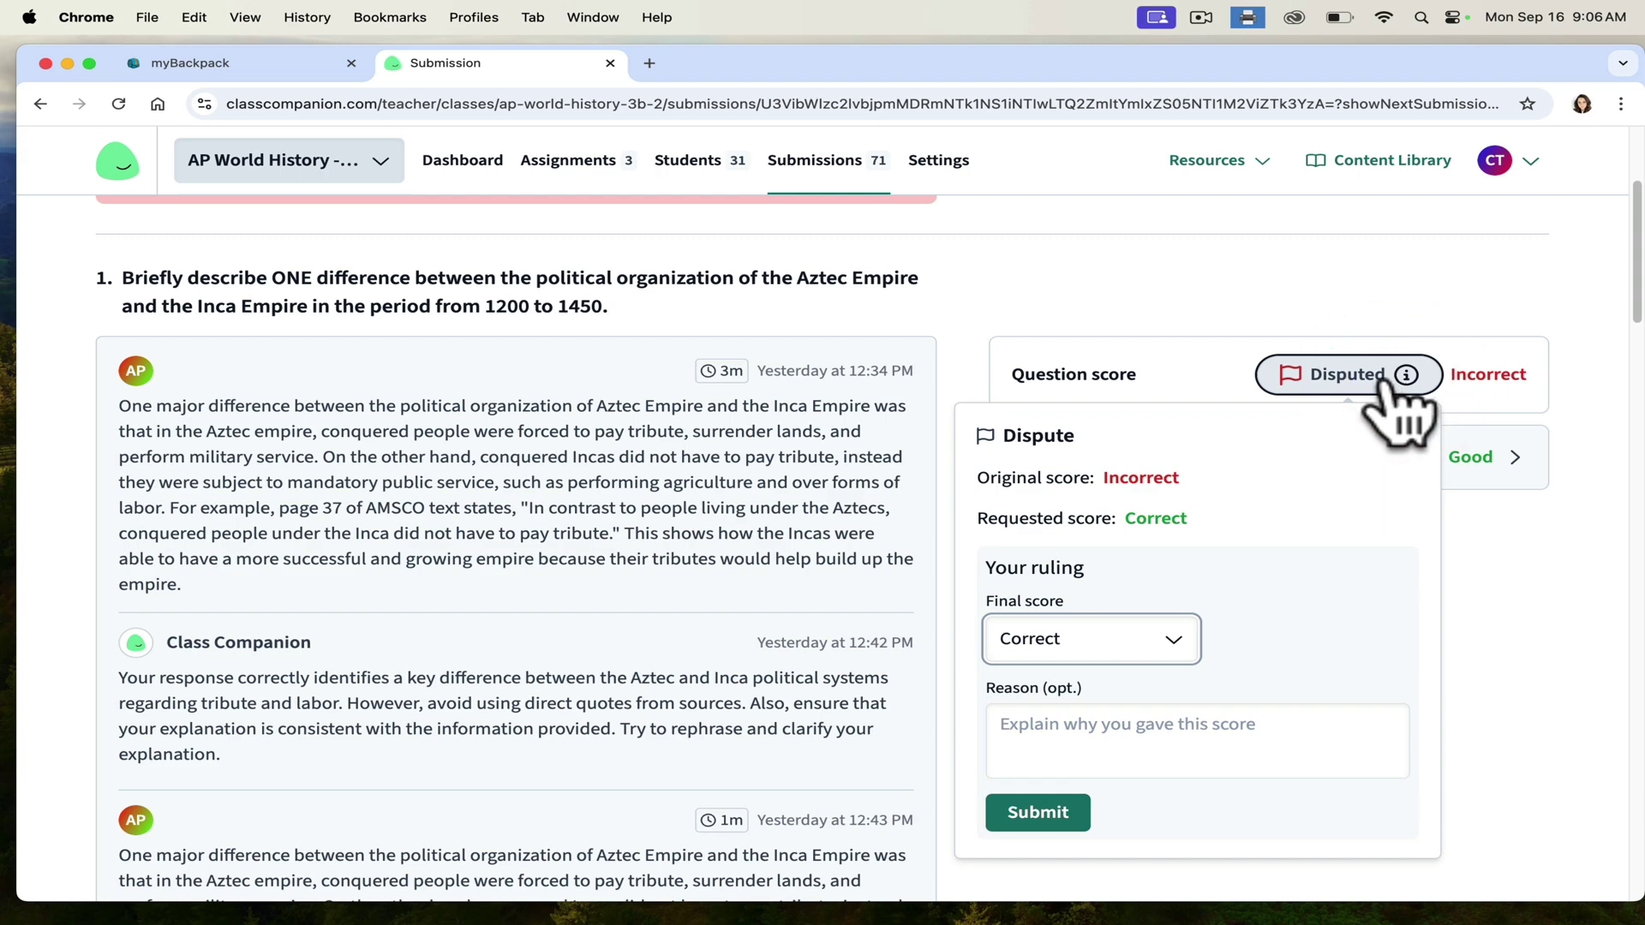
left_click(1161, 270)
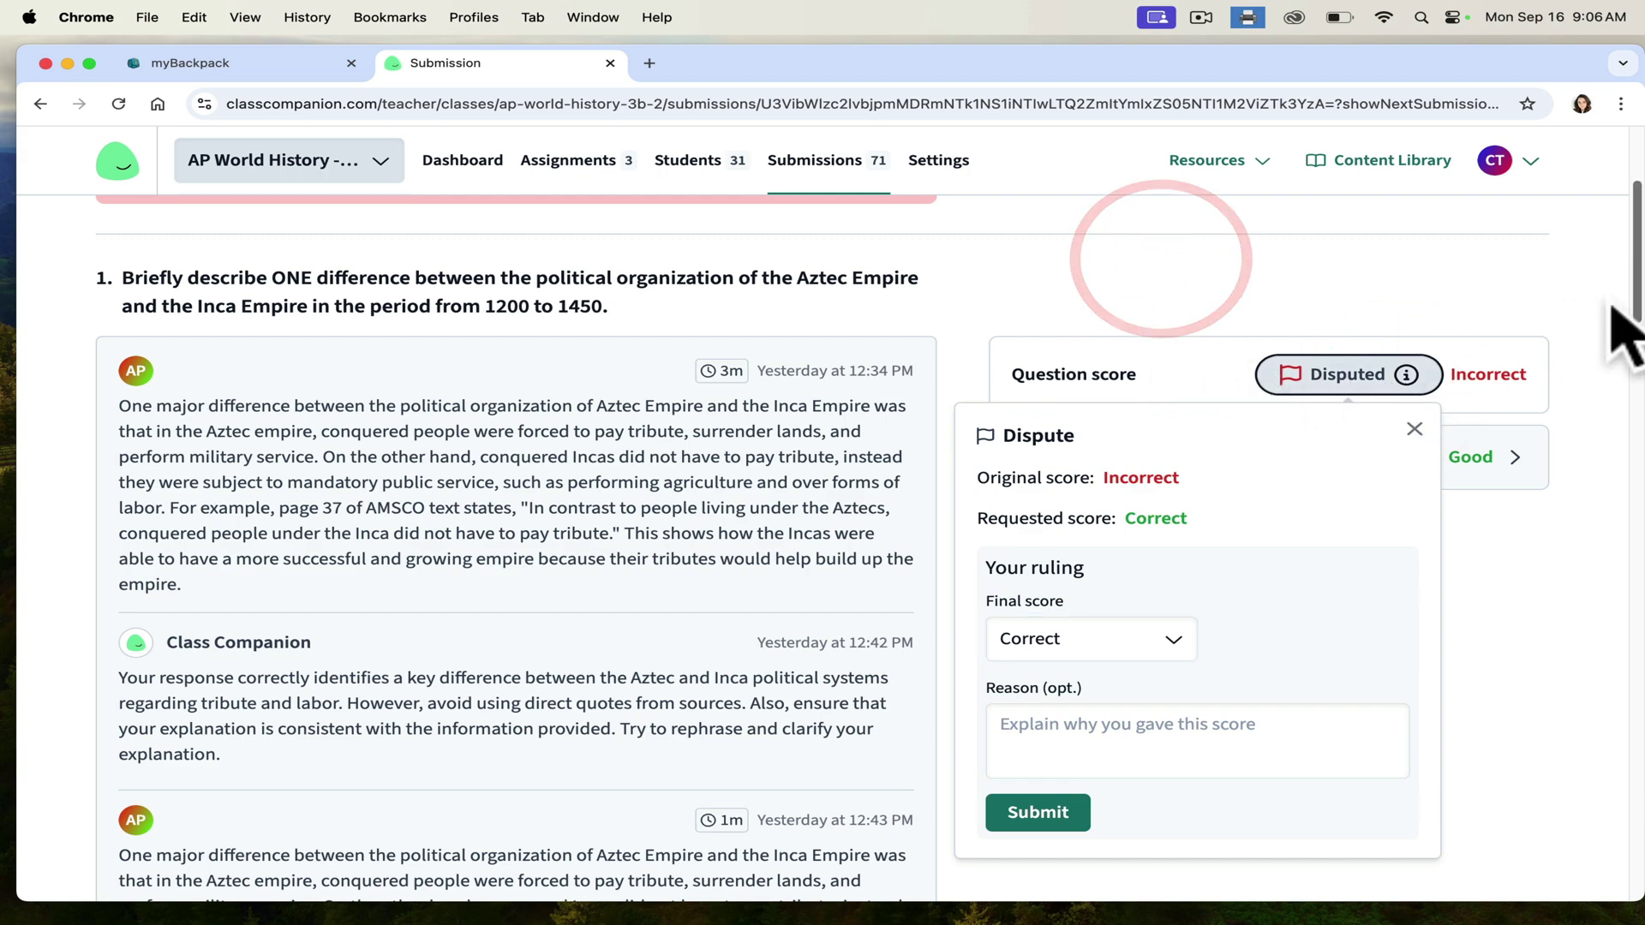
left_click(1411, 429)
- Review the student's successive answers to disputed question 1 and the AI feedback on each attempt
scroll(1633, 275, "down", 10)
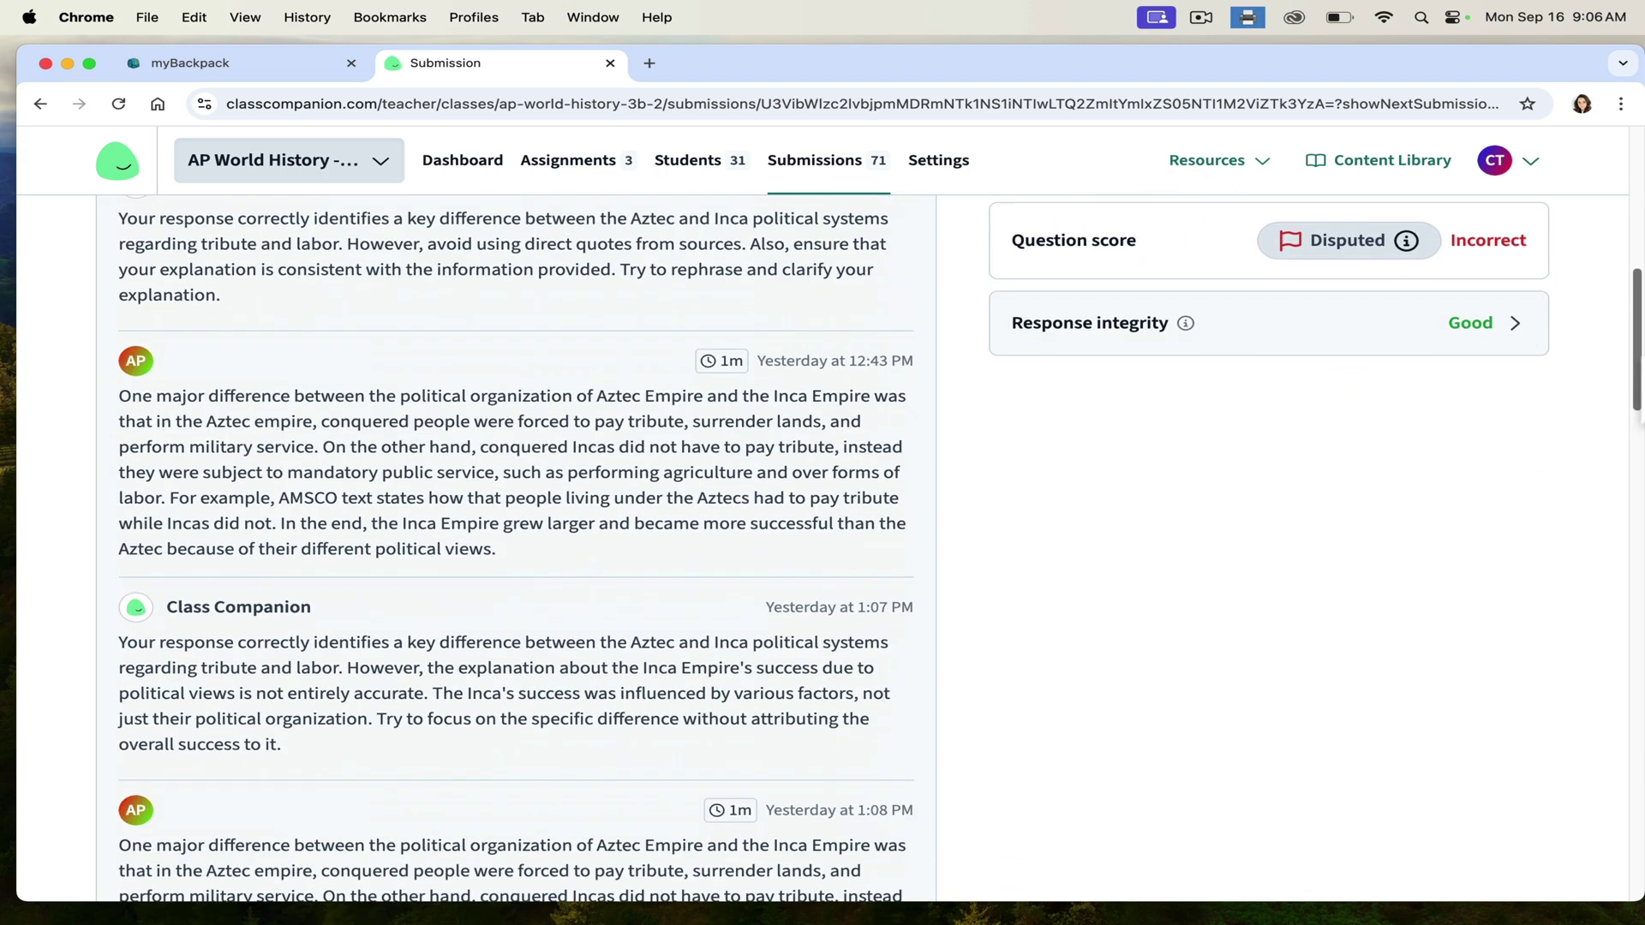
scroll(1636, 355, "up", 8)
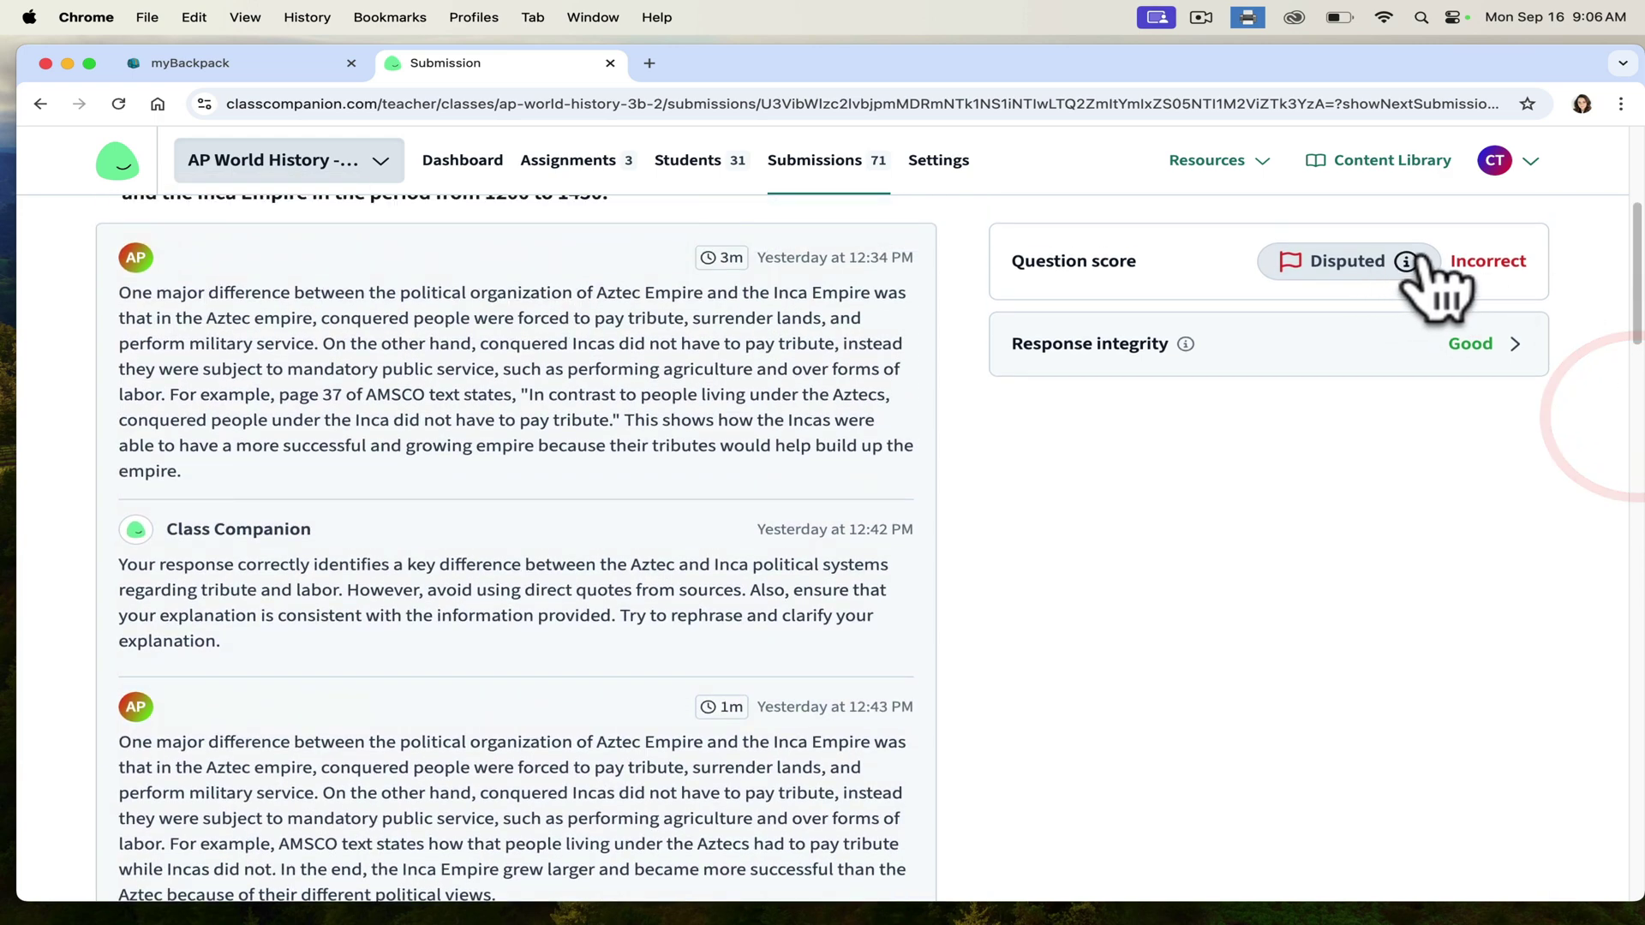
scroll(1636, 514, "down", 10)
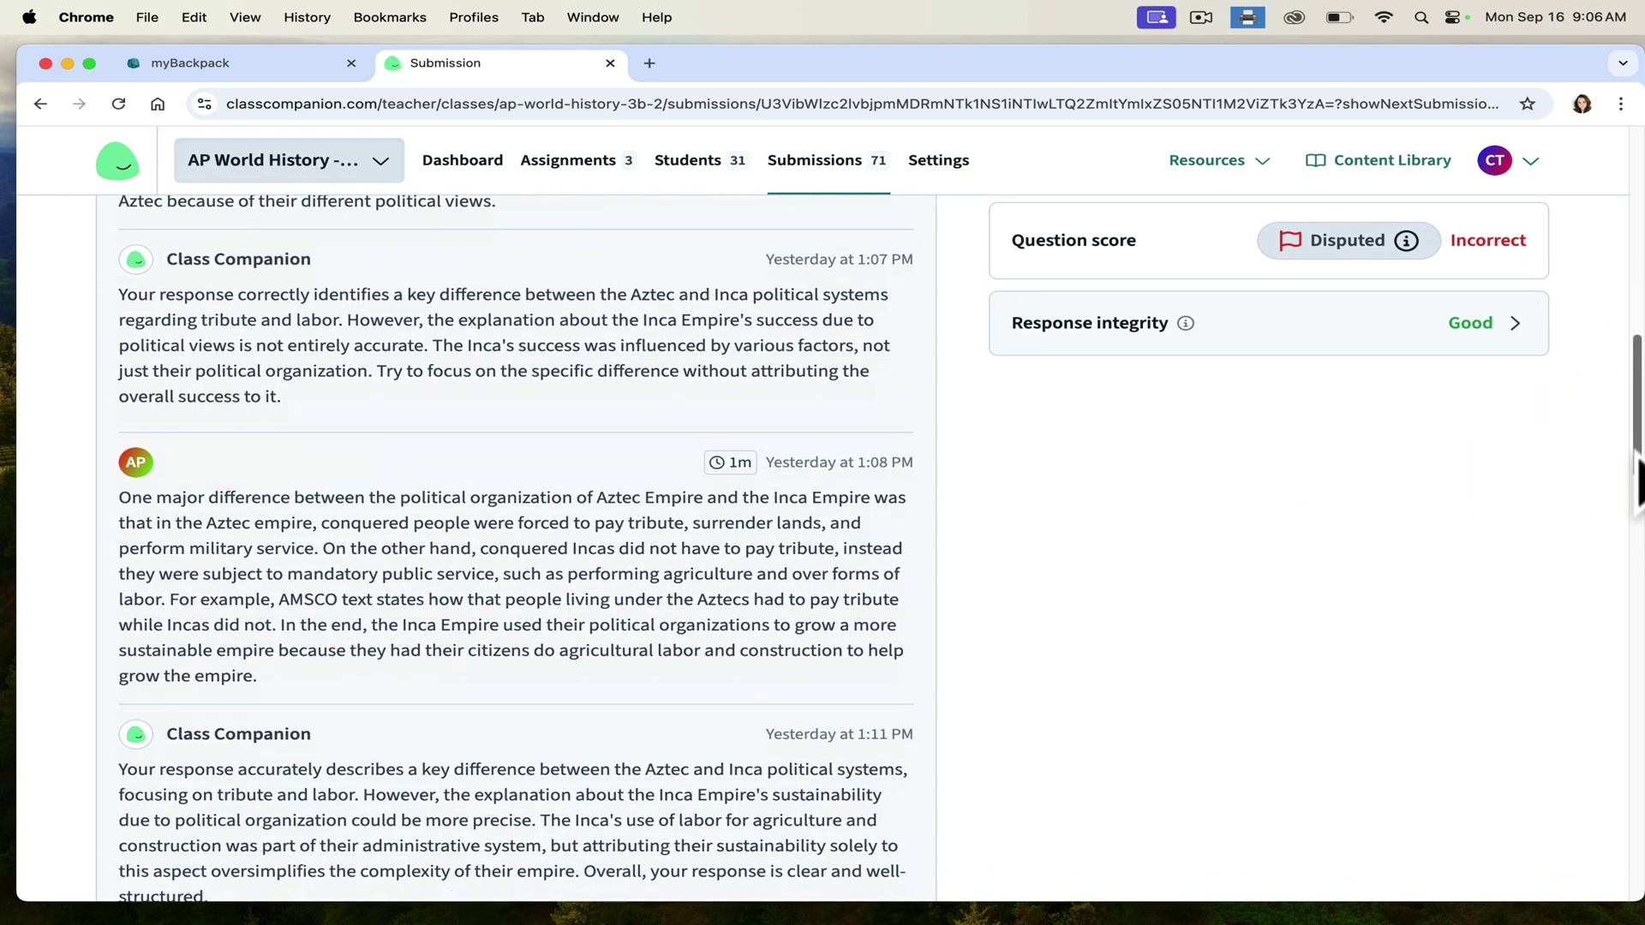
left_click_drag(1636, 506, 1632, 409)
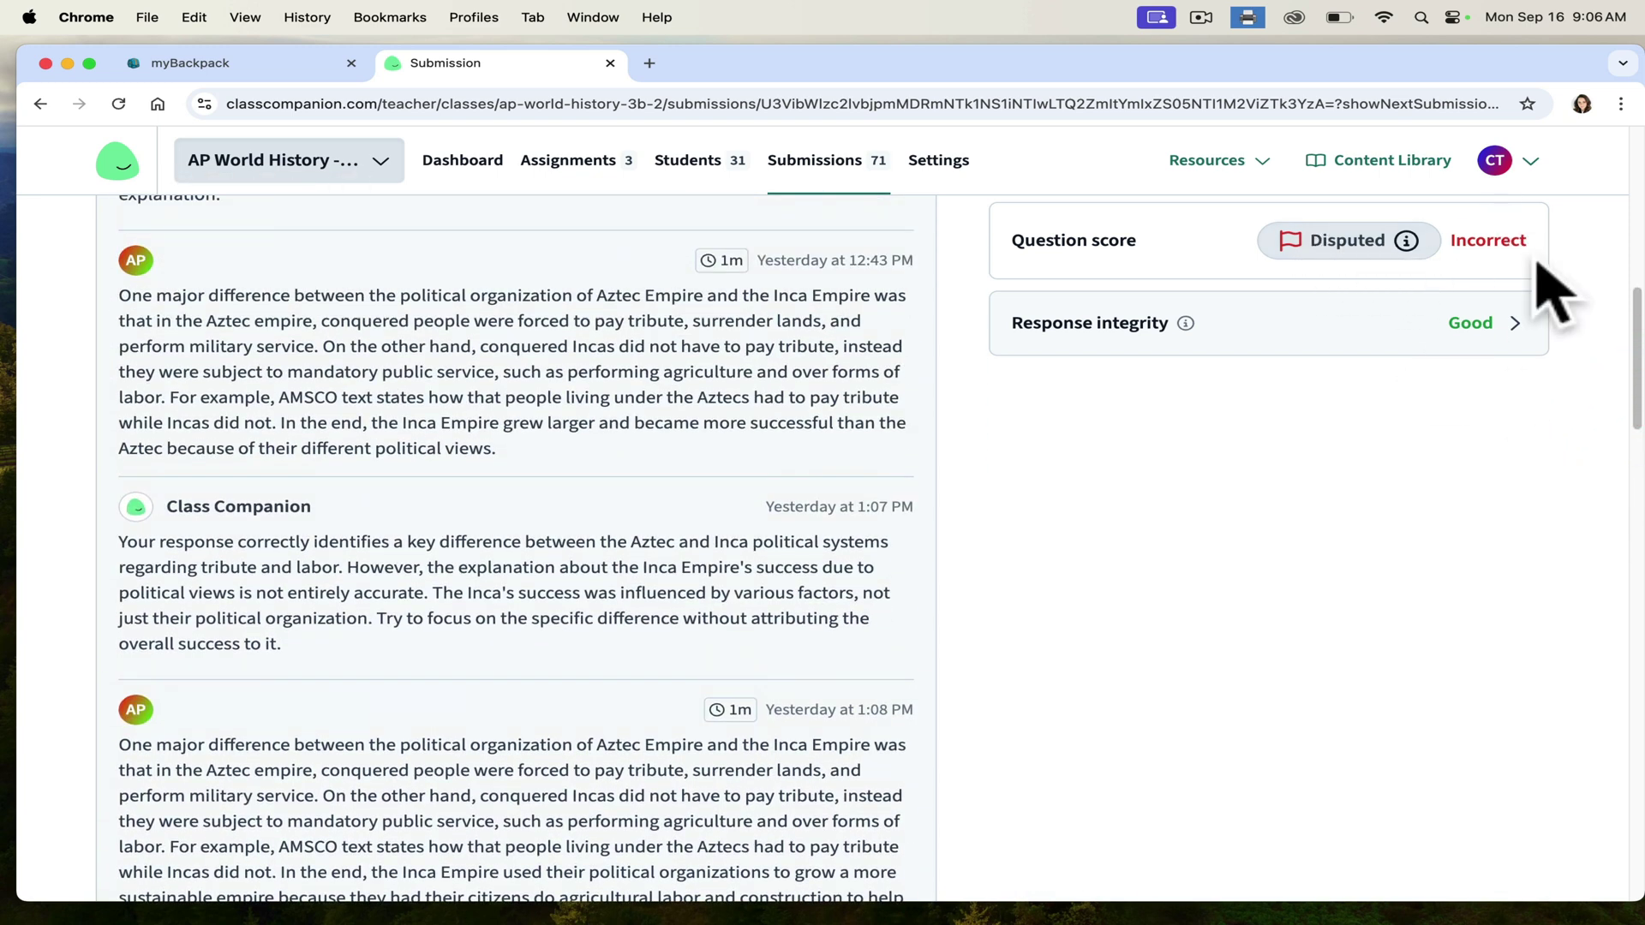
left_click_drag(1632, 312, 1632, 225)
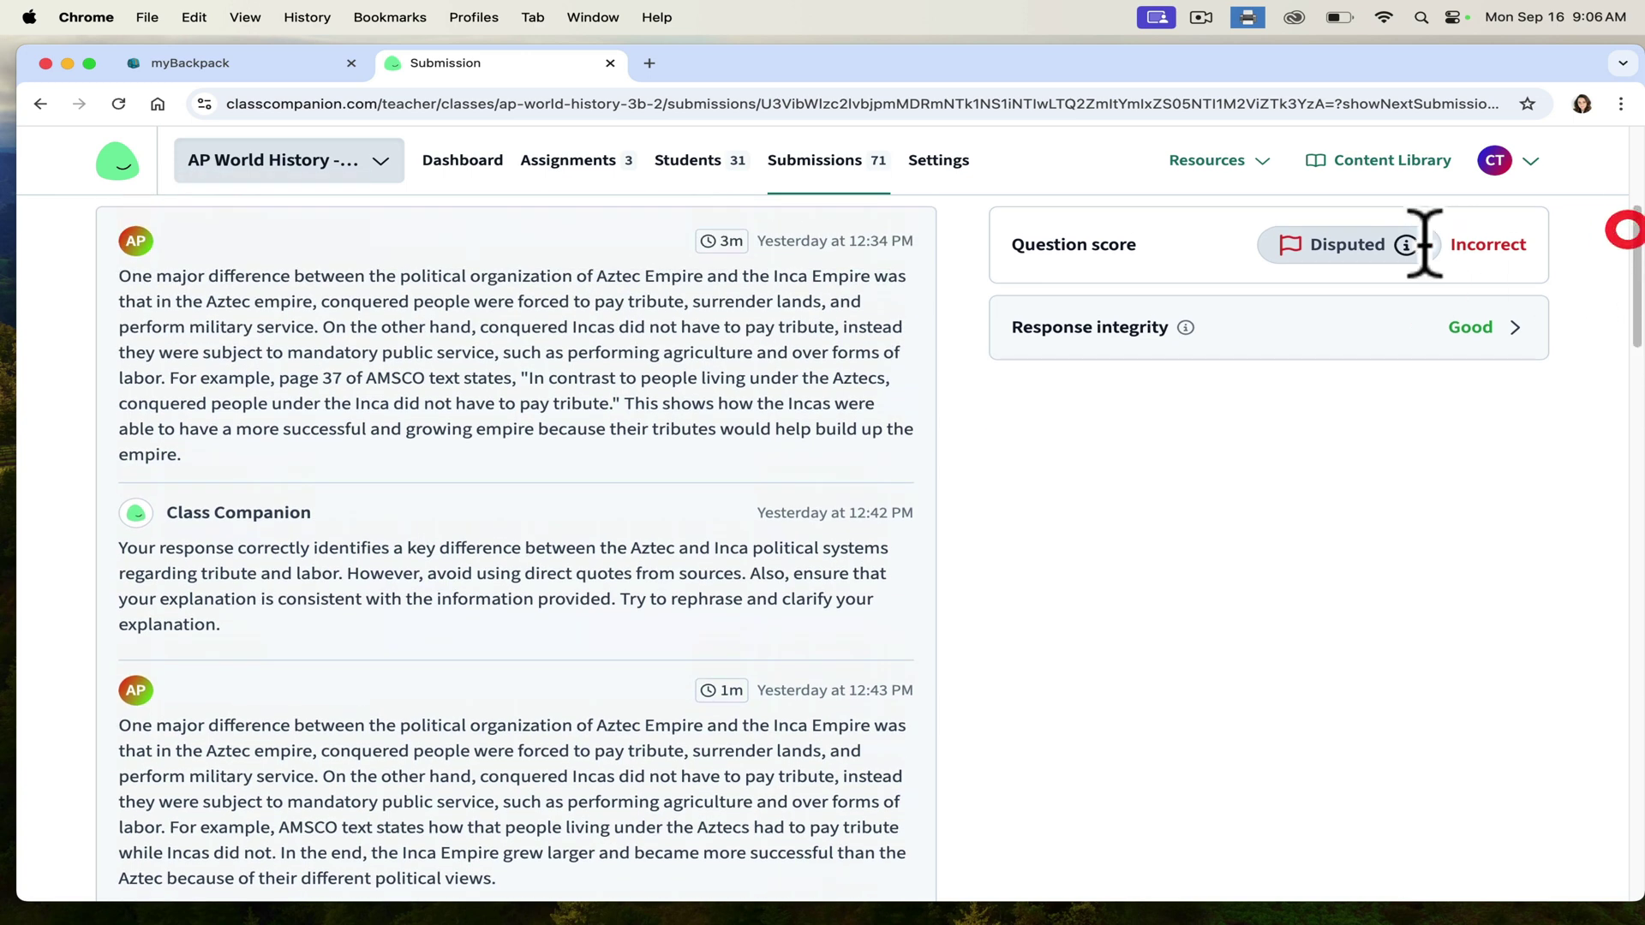
- Check the final score options for ruling on question 1's dispute, and close the dispute without submitting a ruling
left_click(1323, 249)
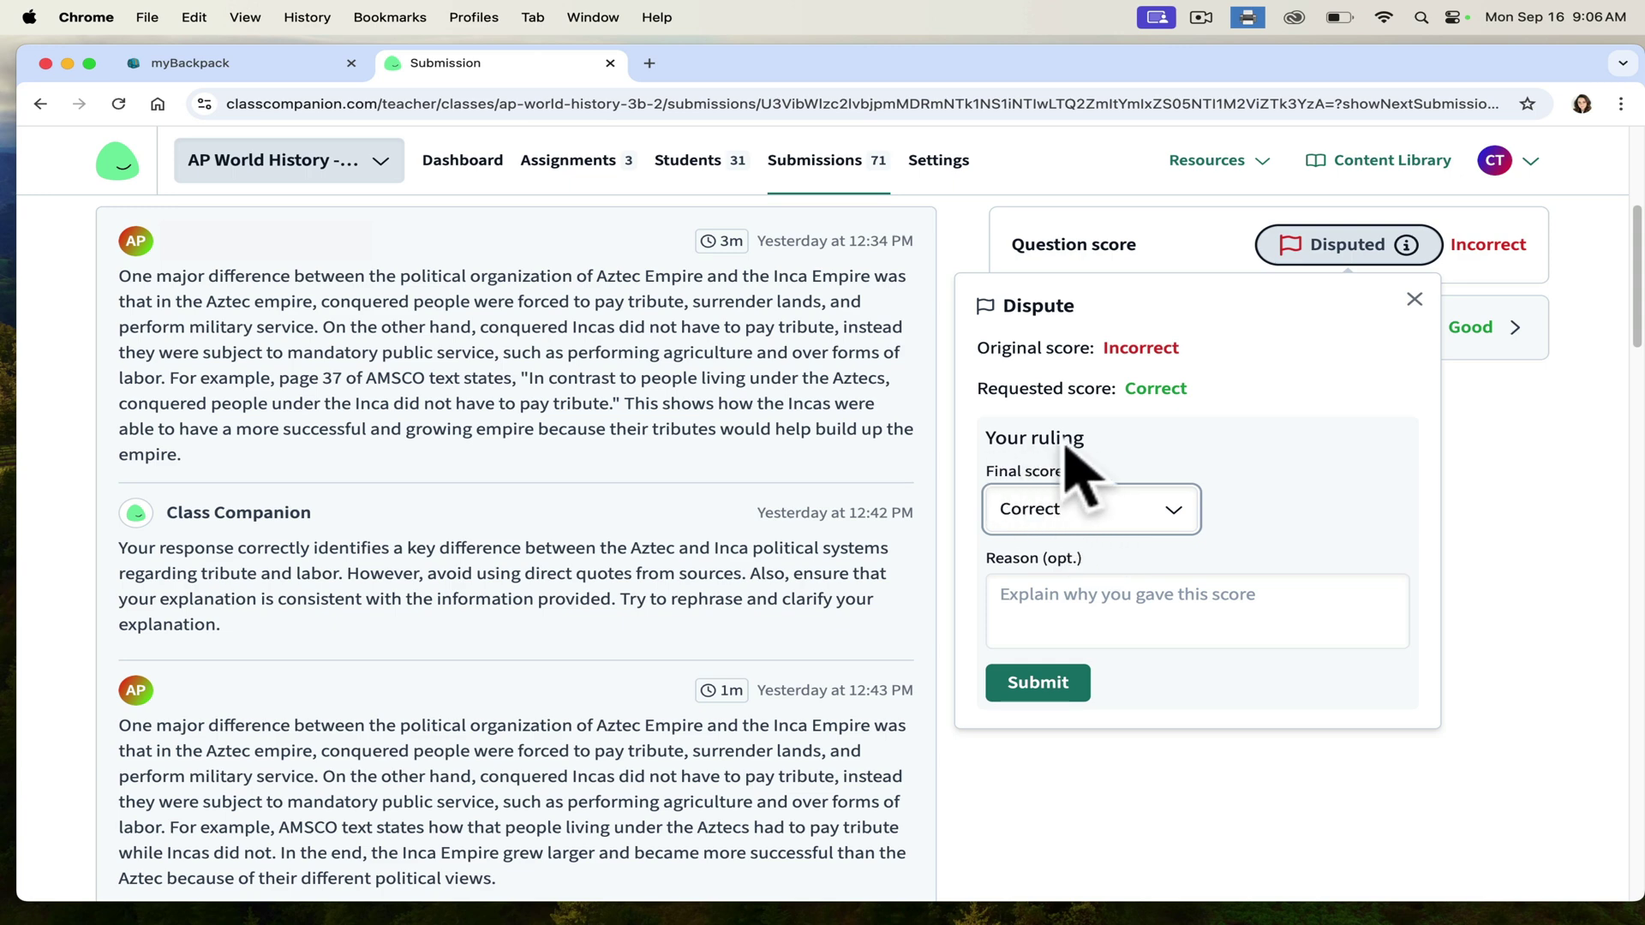
left_click(1028, 512)
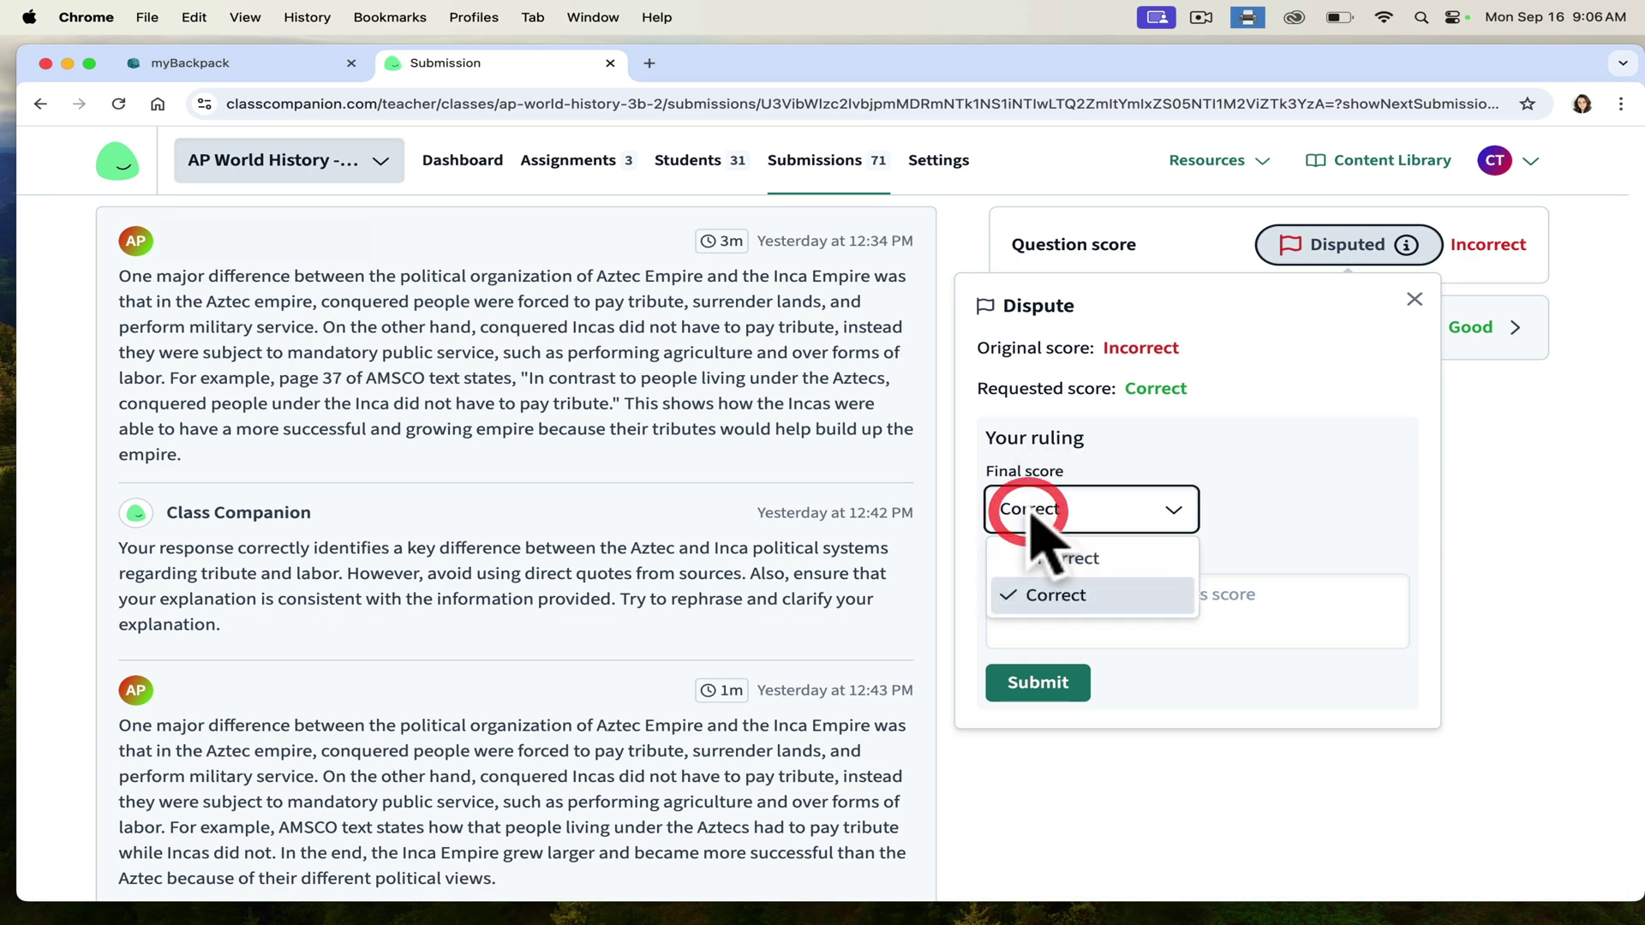
left_click(1298, 615)
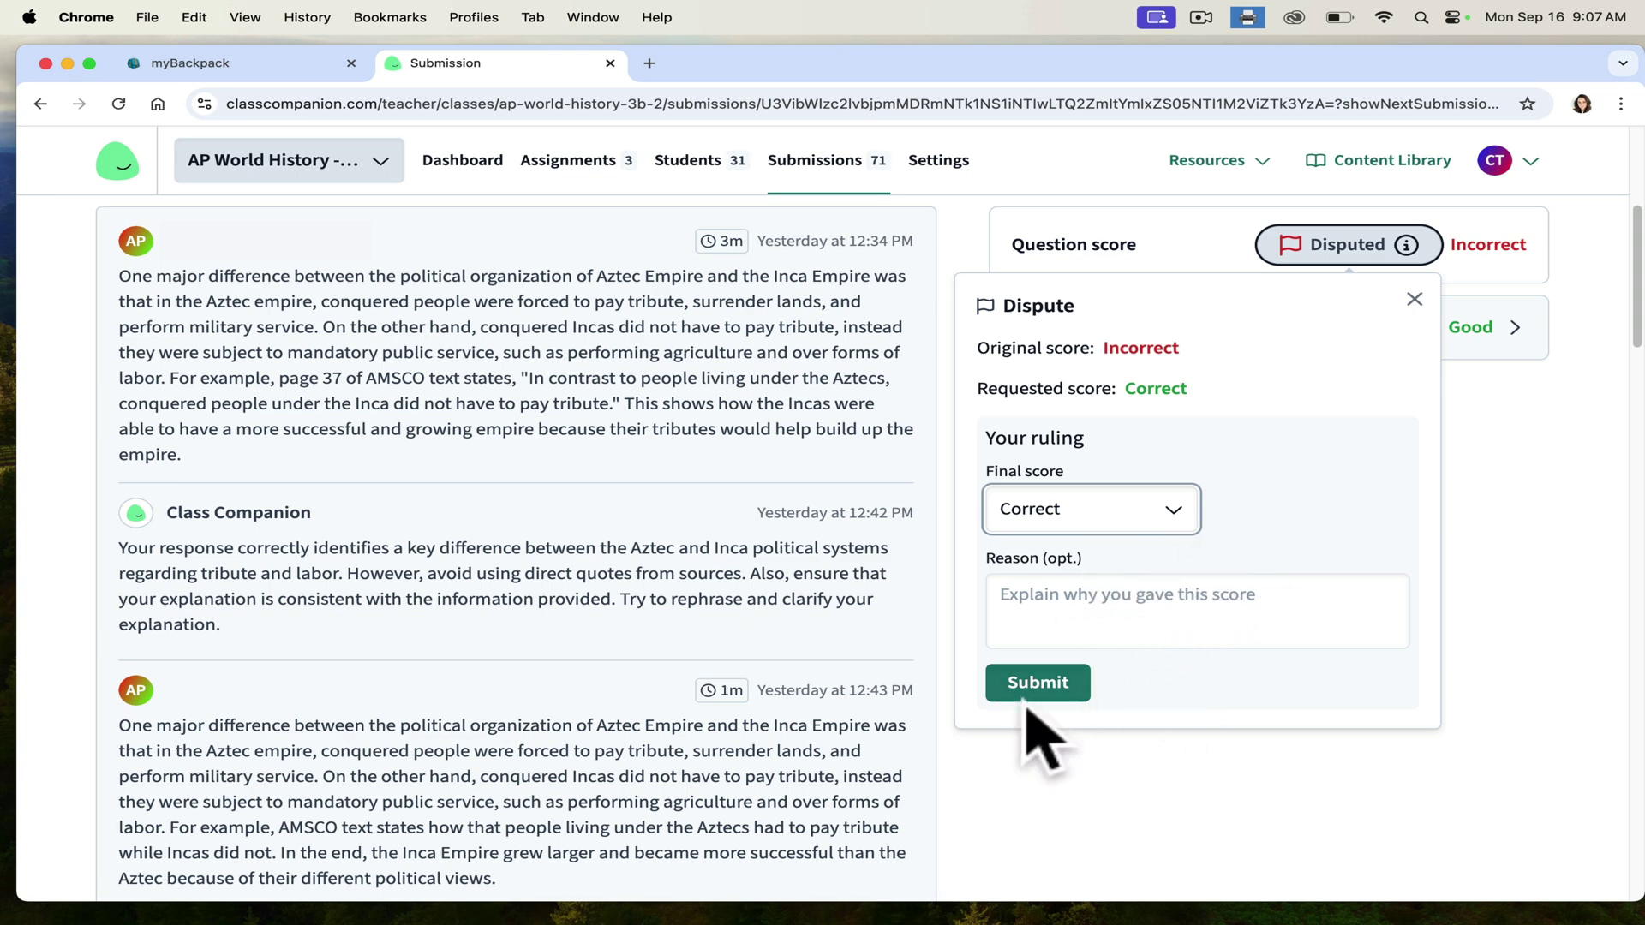
left_click(1414, 299)
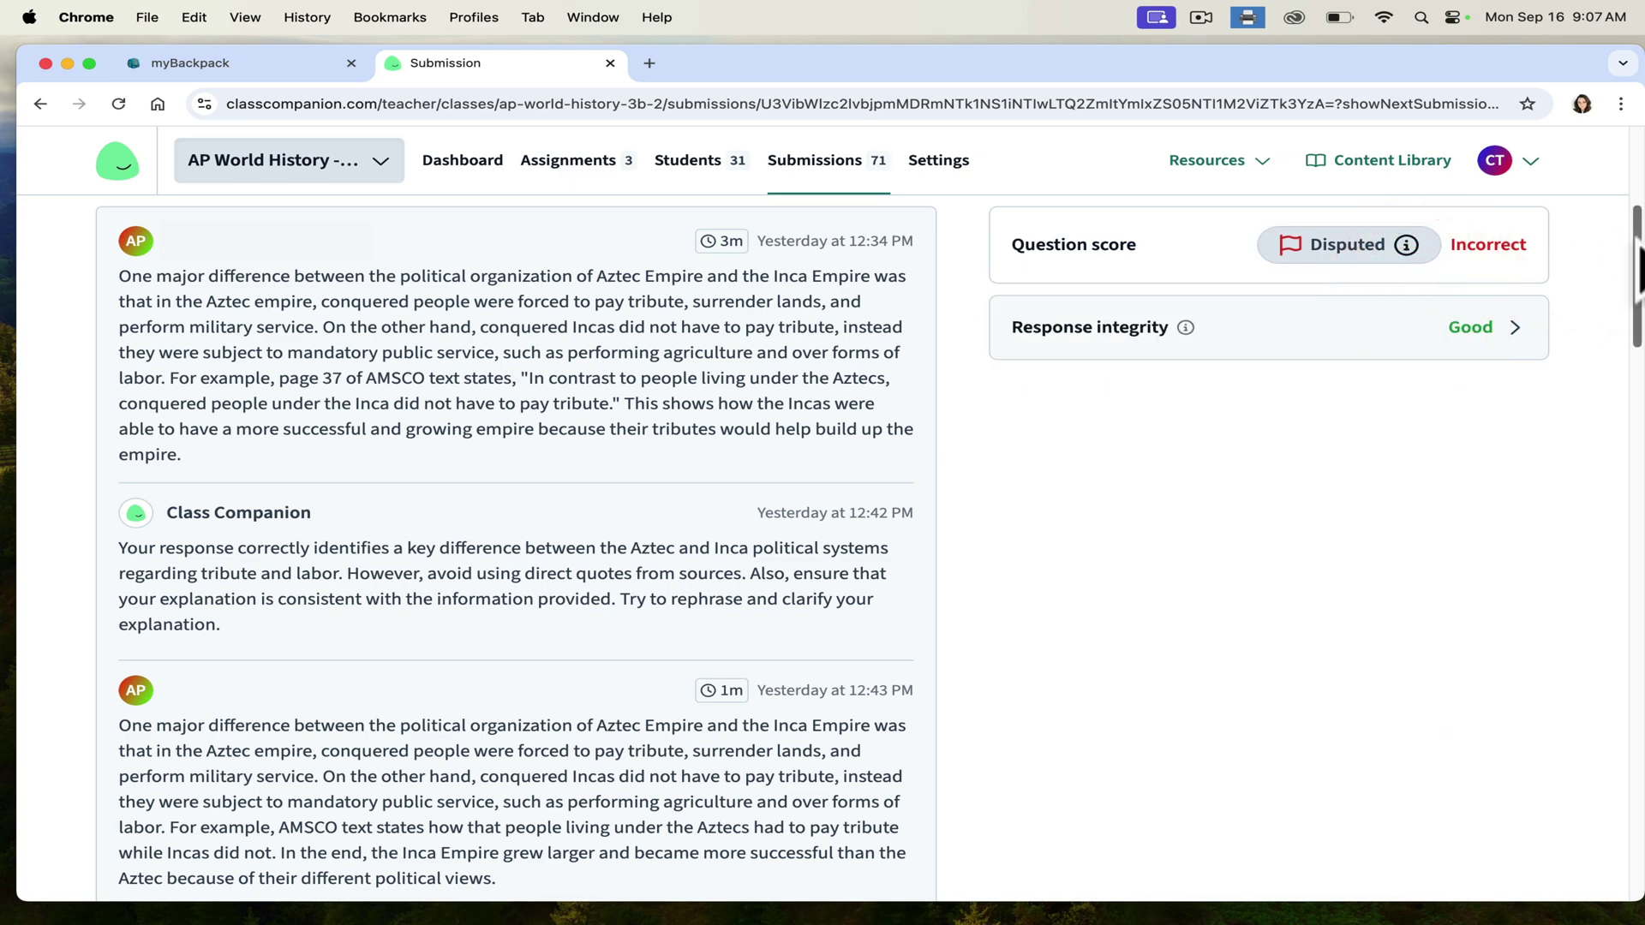
left_click_drag(1639, 274, 1627, 150)
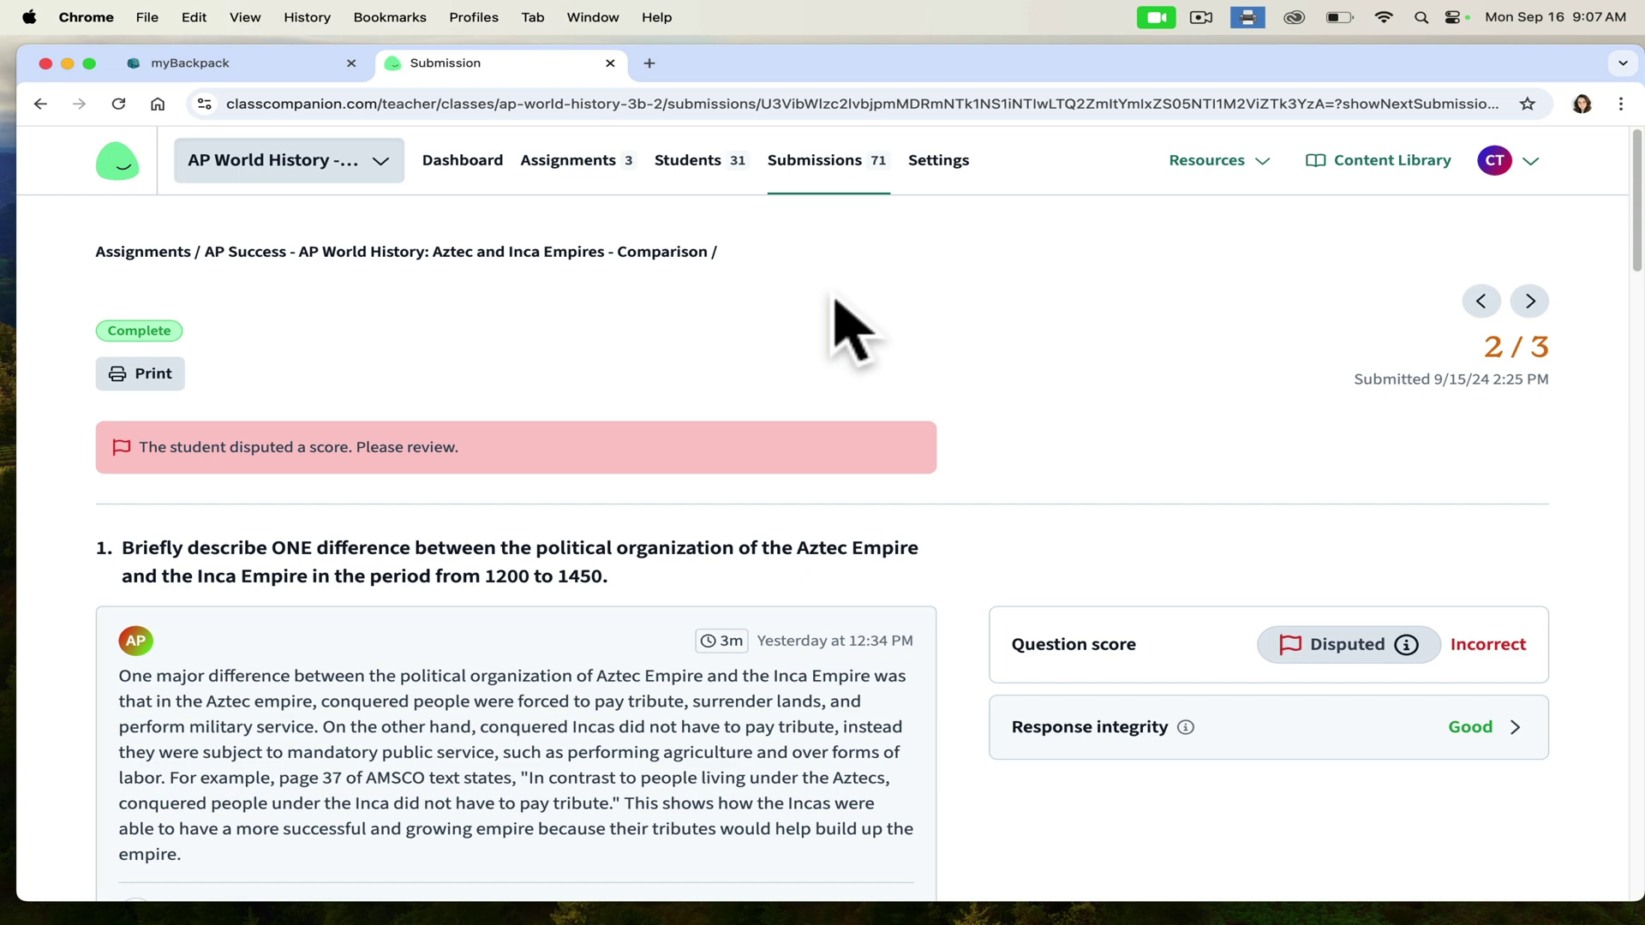
- Open the Aztec and Inca Empires - Comparison assignment from the class's assignments and look through its submissions list
left_click(556, 163)
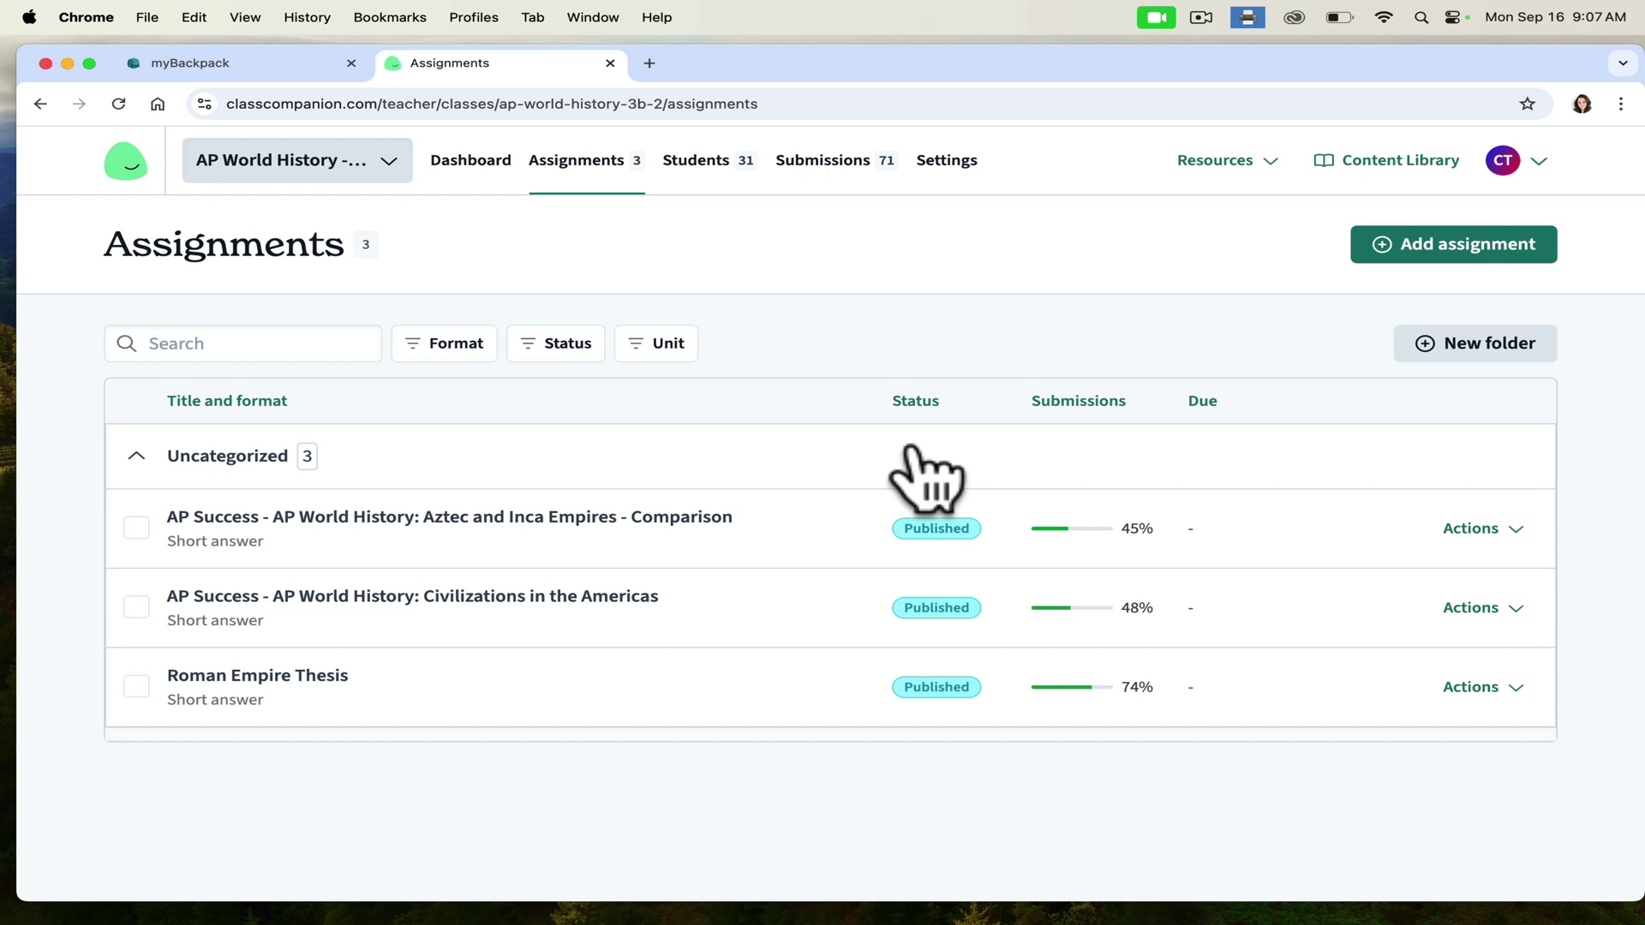
left_click(668, 515)
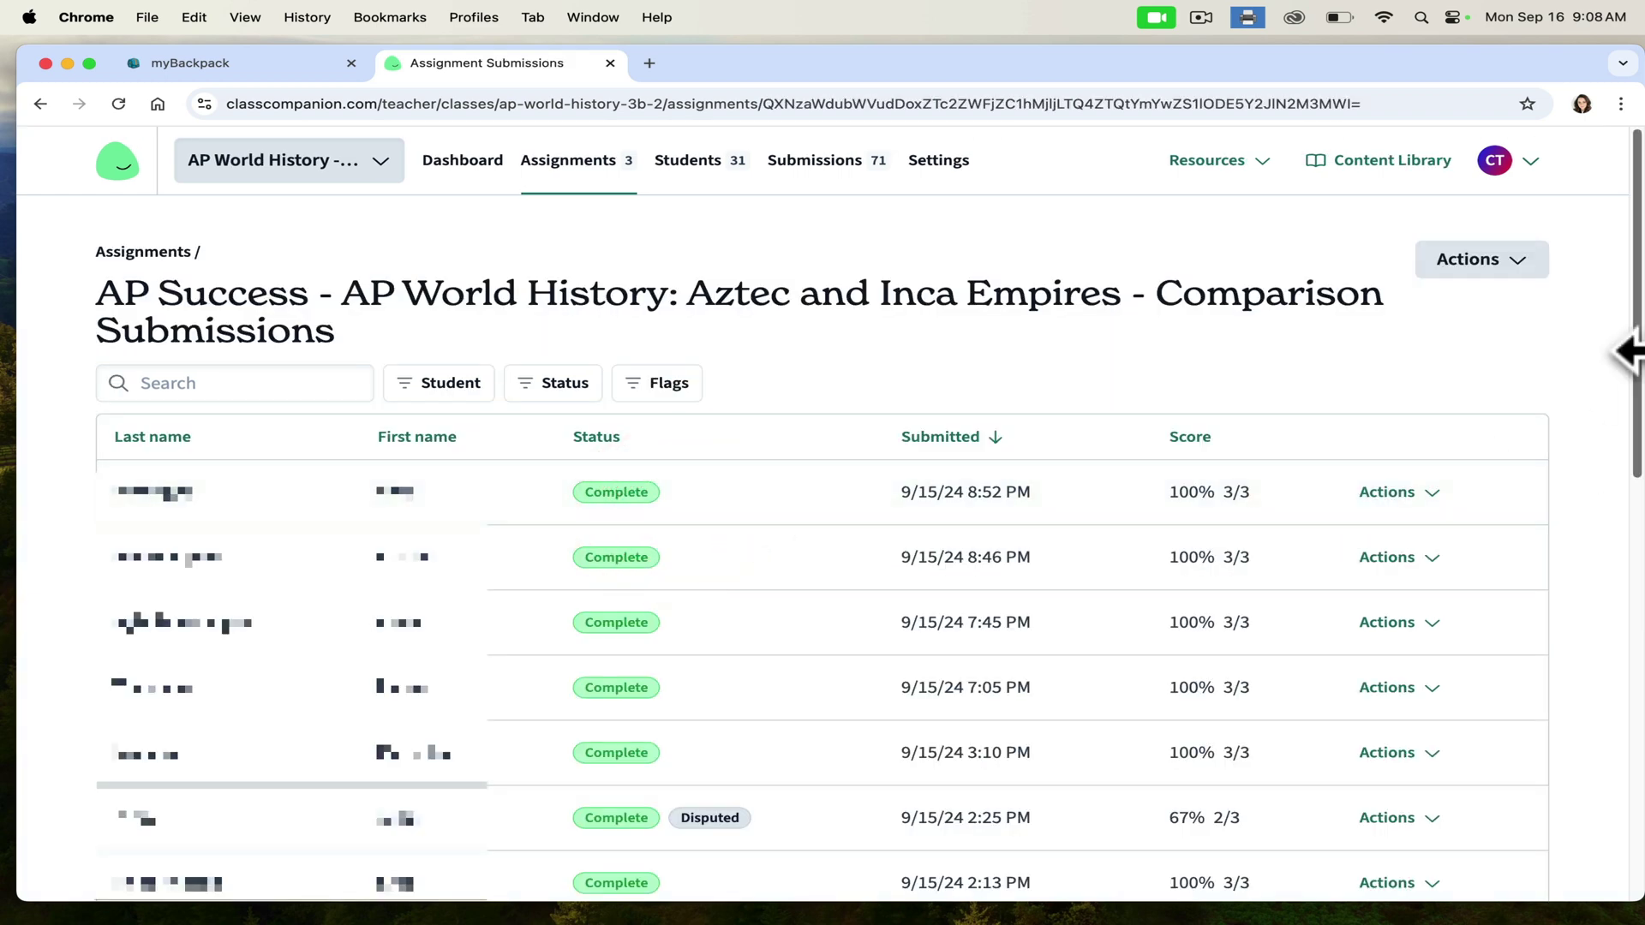
left_click_drag(1639, 218, 1630, 420)
scroll(1630, 420, "up", 10)
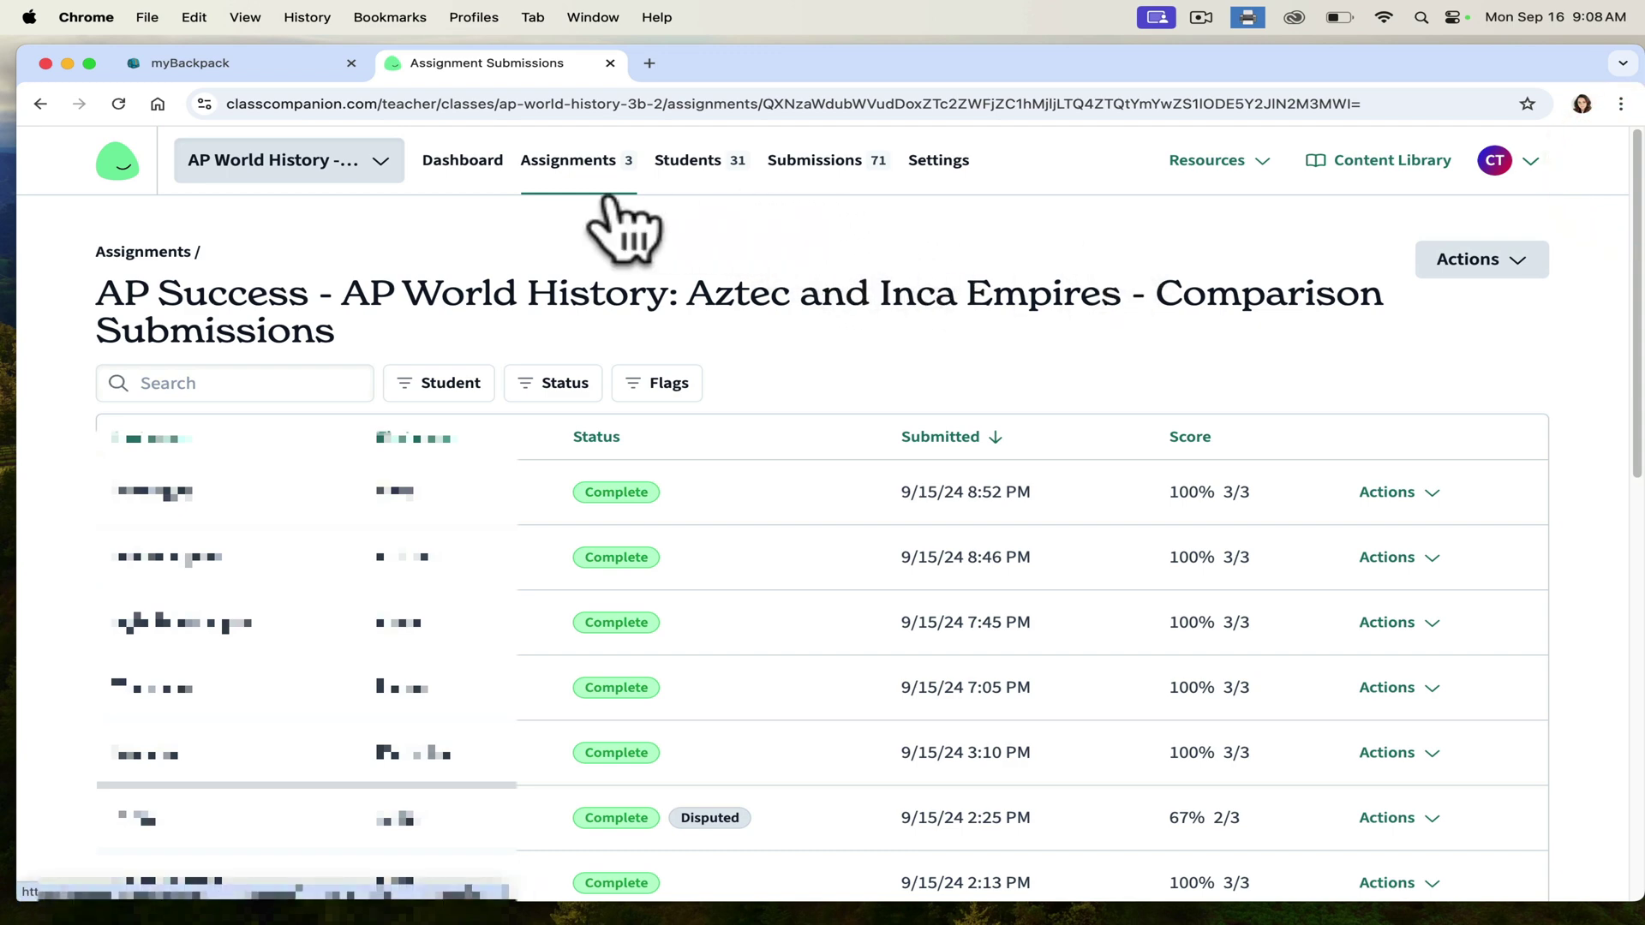
- View the class dashboard's student statistics and return to the home page's list of active classes
left_click(465, 179)
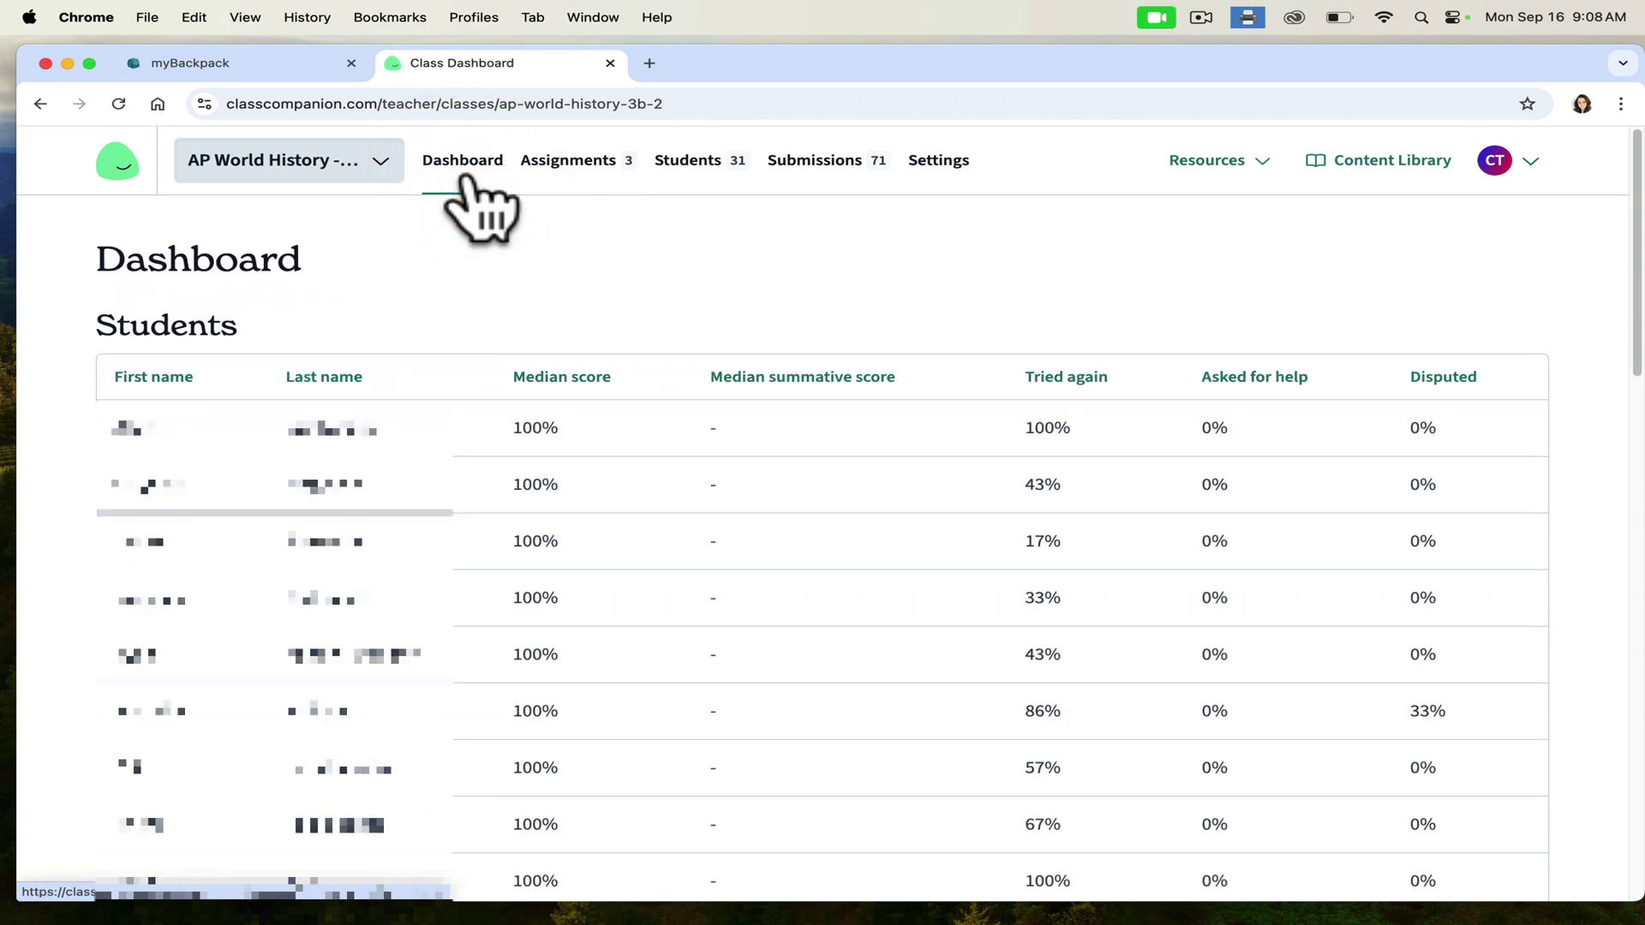
left_click(102, 155)
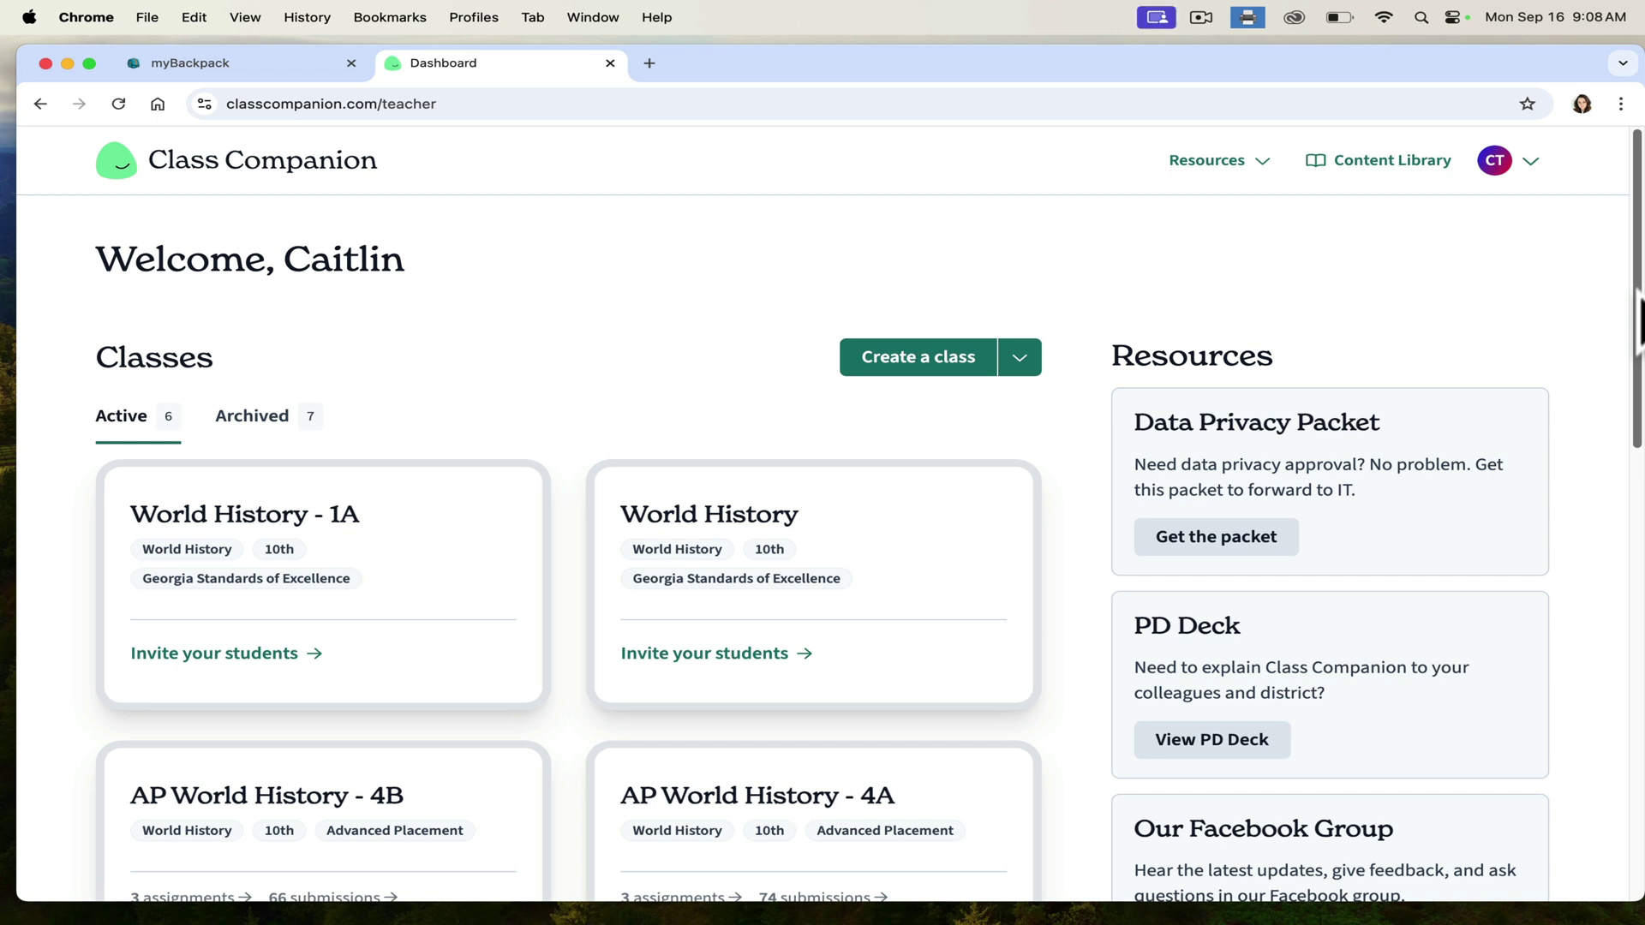
scroll(1638, 325, "down", 2)
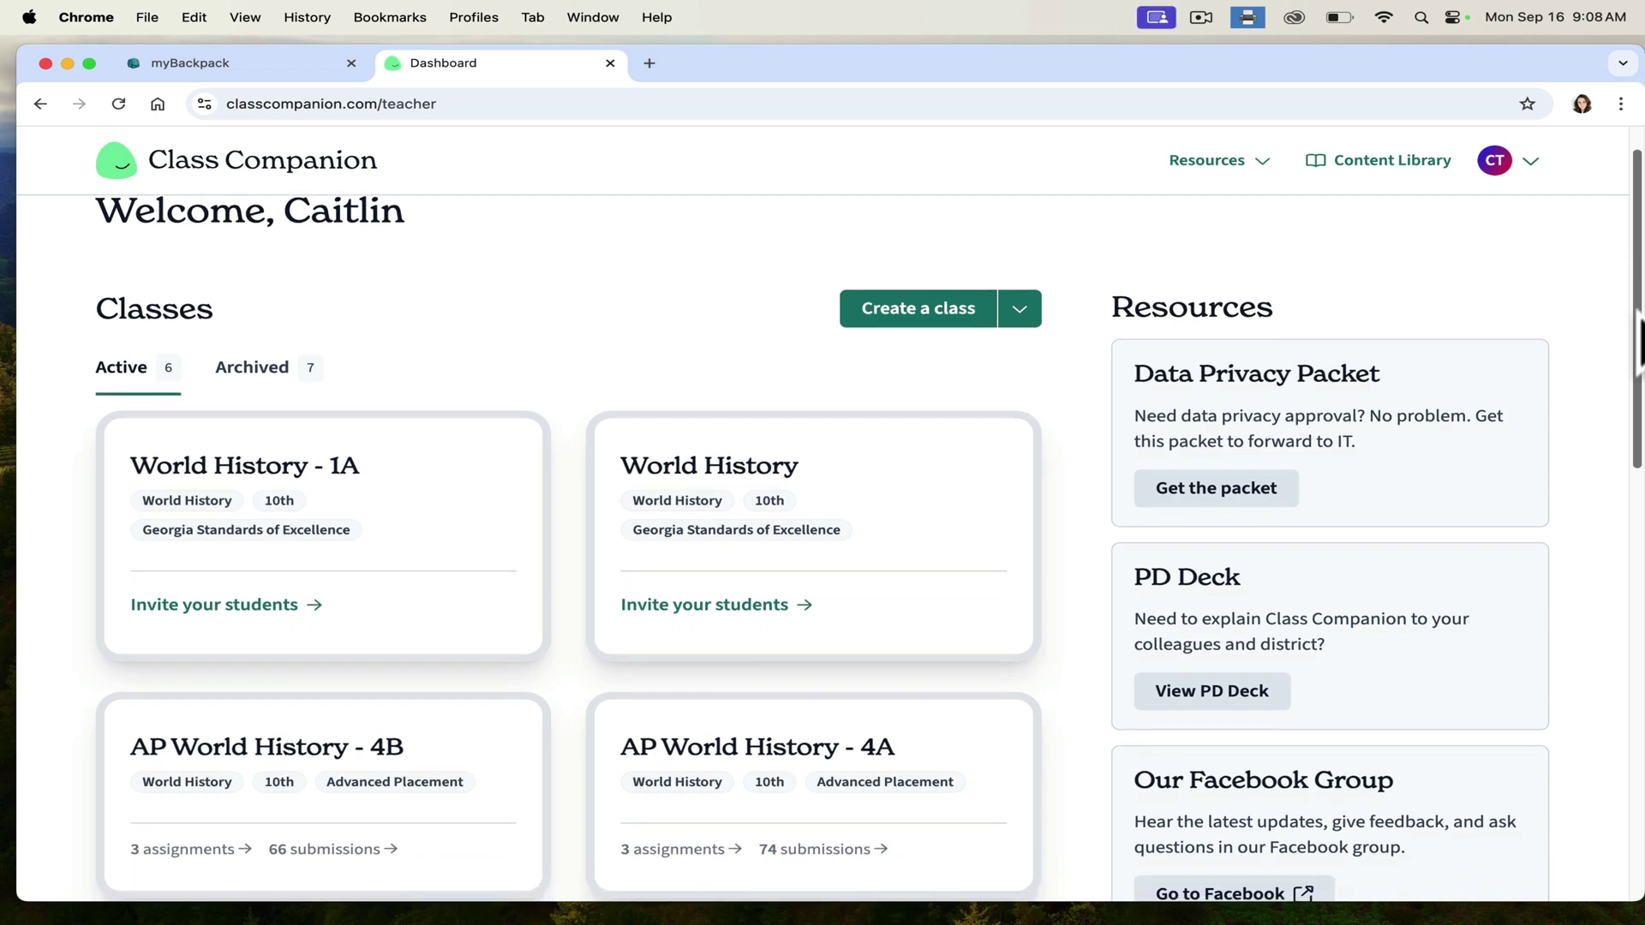